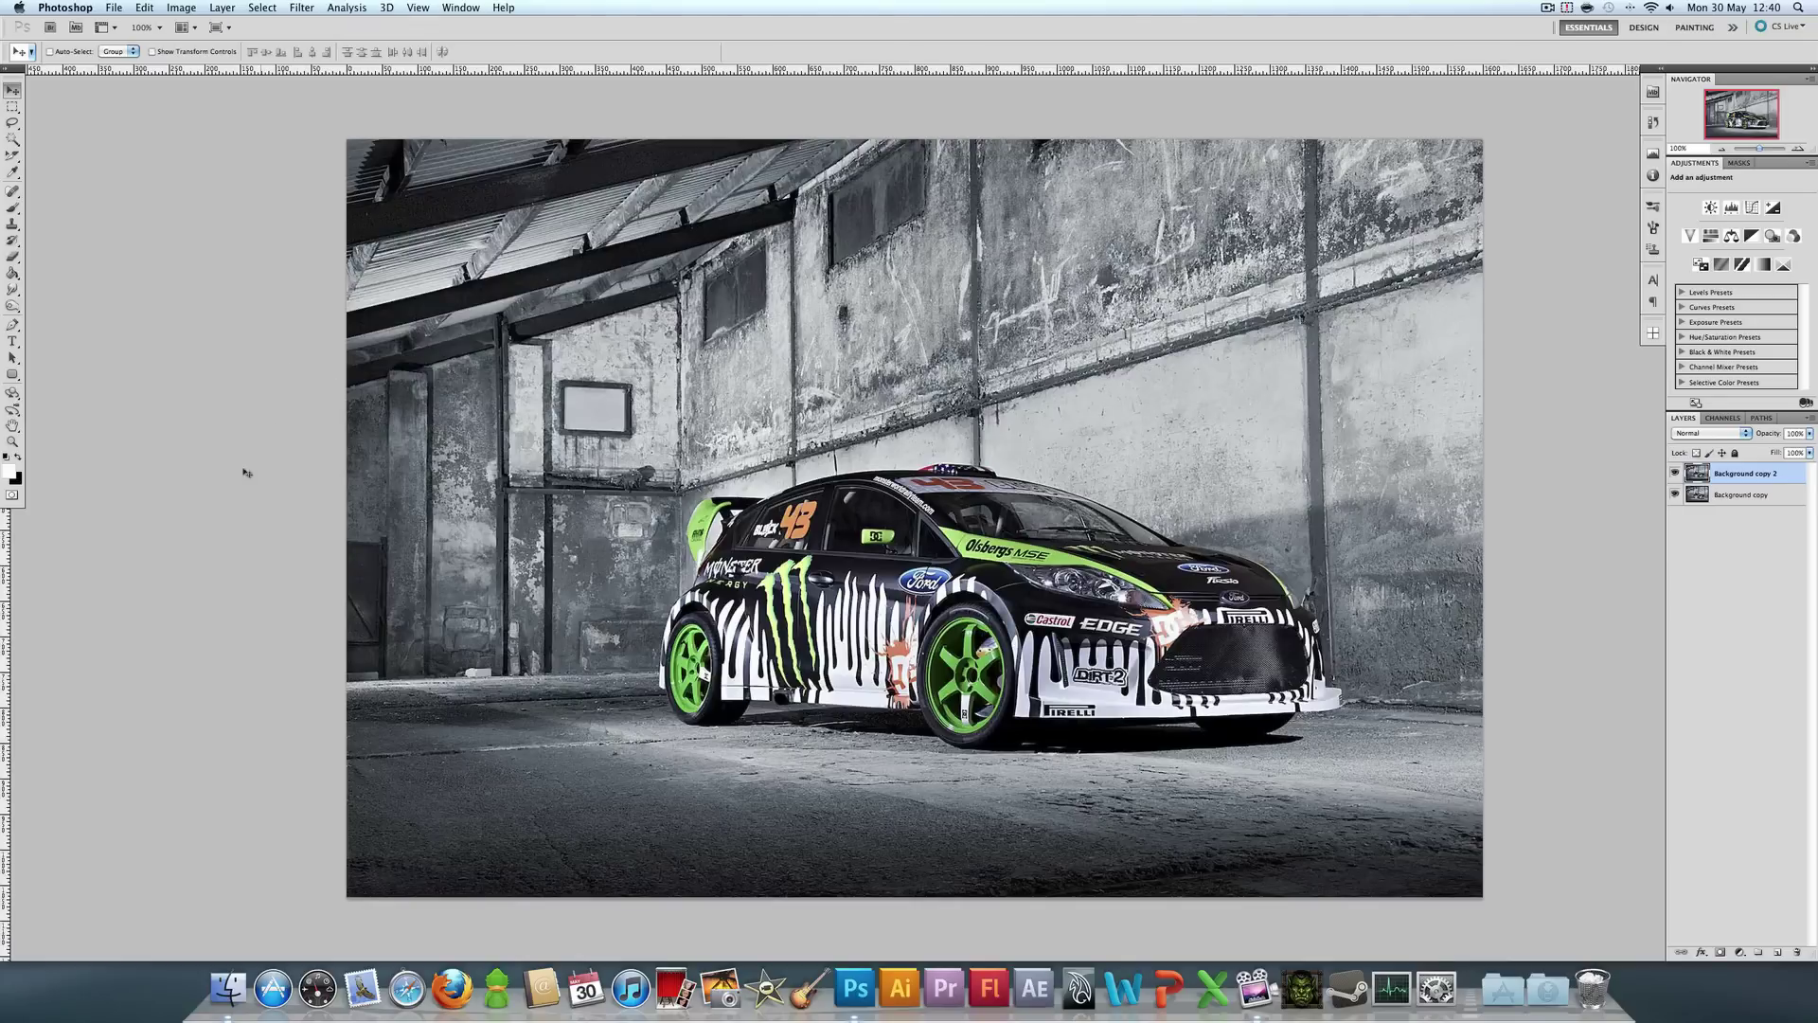
- Examine the Ford logo on the car's side up close and return to the 100% view
{"action": "left_click", "coordinate": [12, 441]}
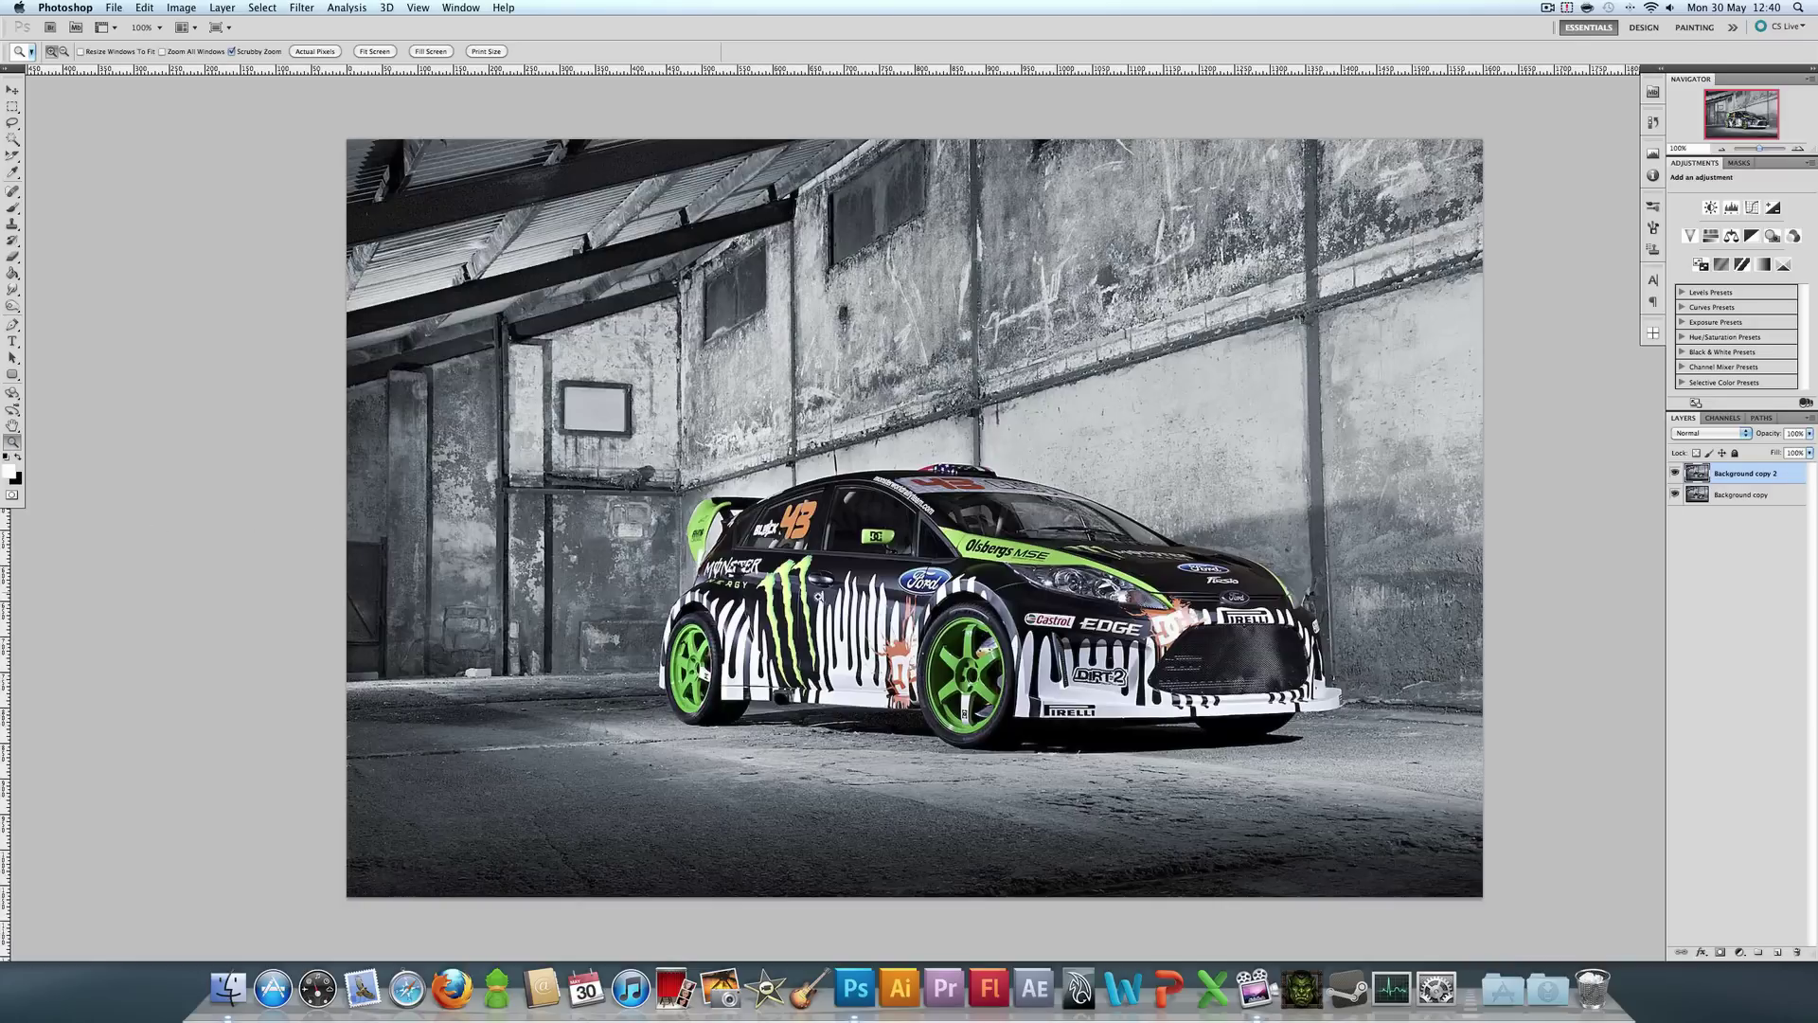
{"action": "left_click", "coordinate": [914, 652]}
{"action": "left_click", "coordinate": [923, 654]}
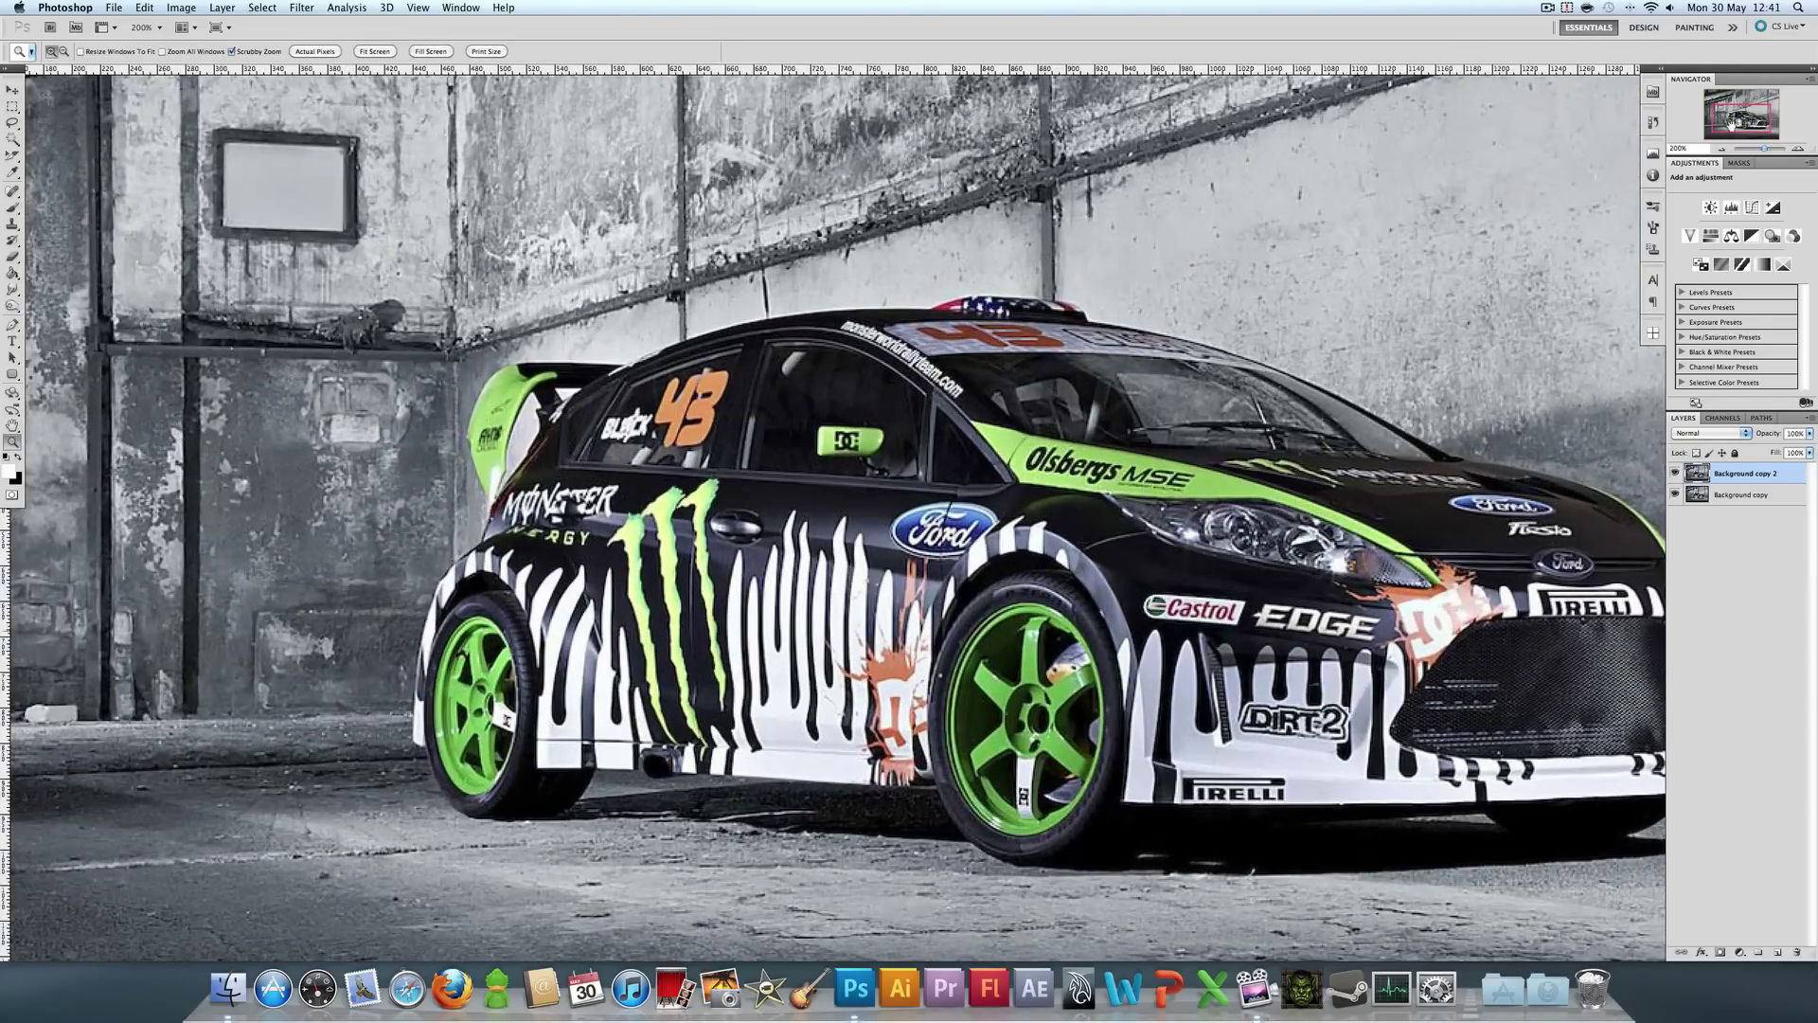
{"action": "left_click_drag", "start_coordinate": [1731, 126], "coordinate": [1733, 121]}
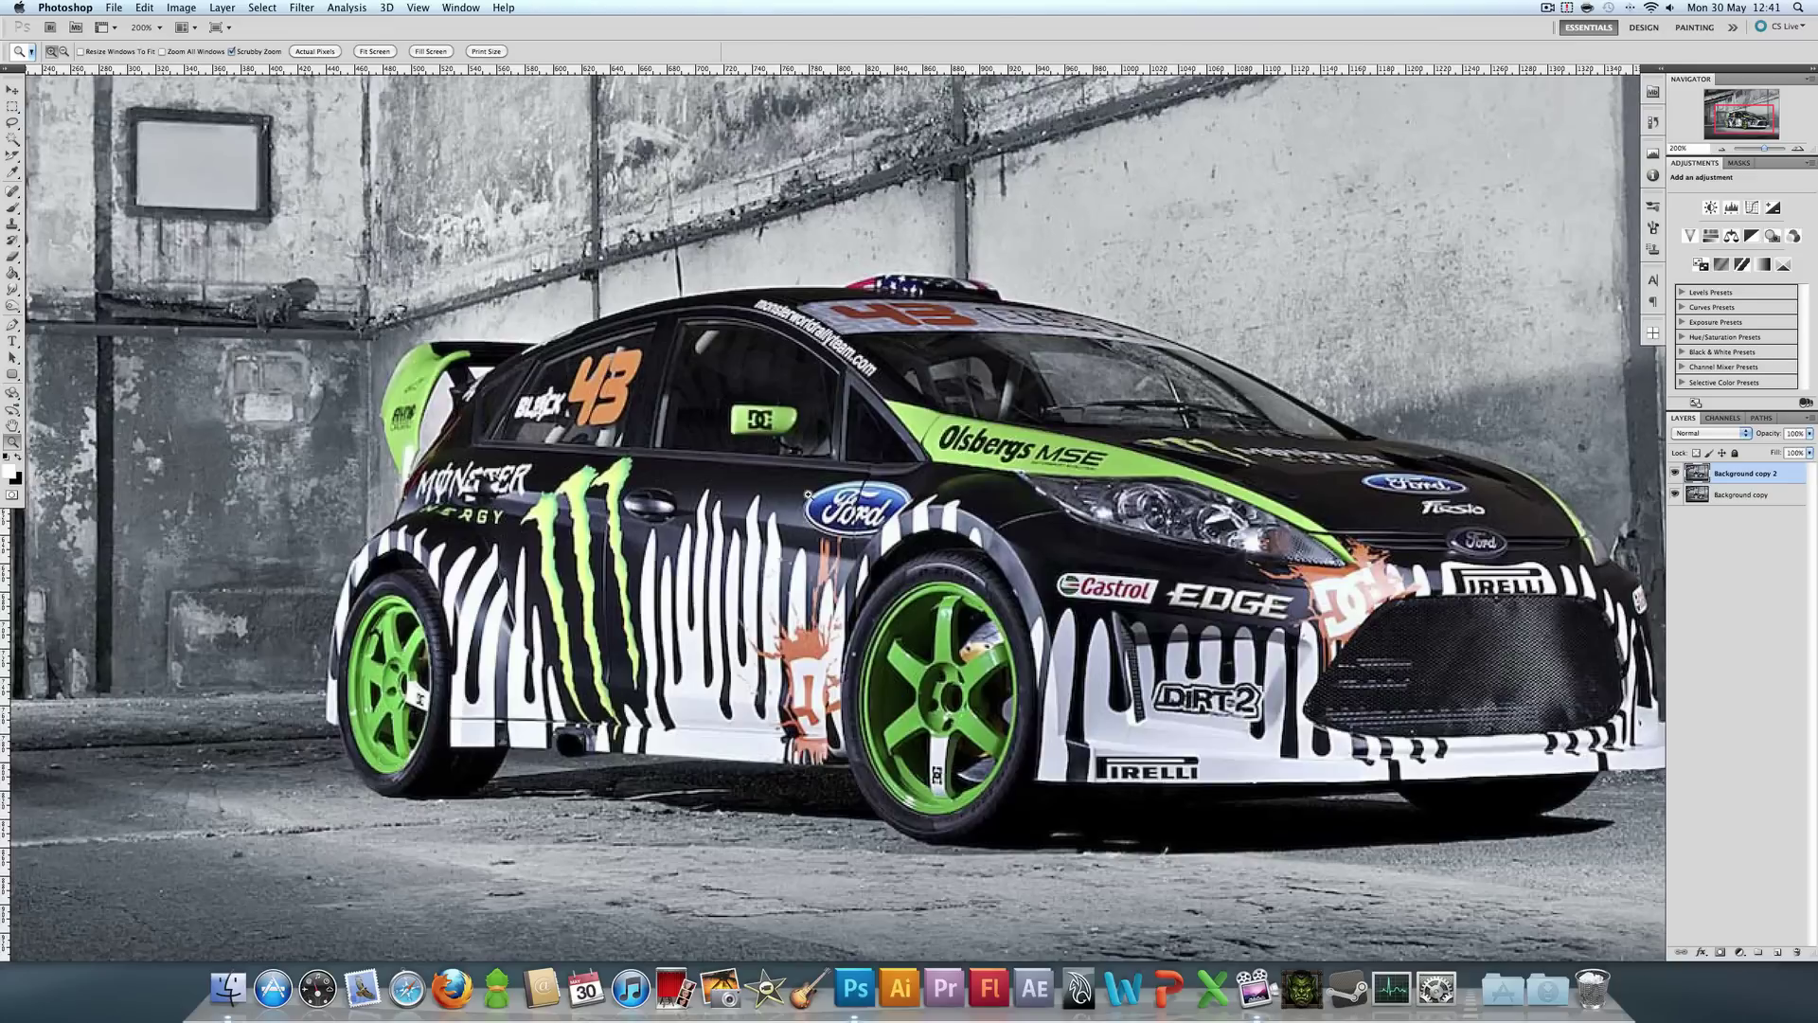
{"action": "left_click", "coordinate": [833, 511]}
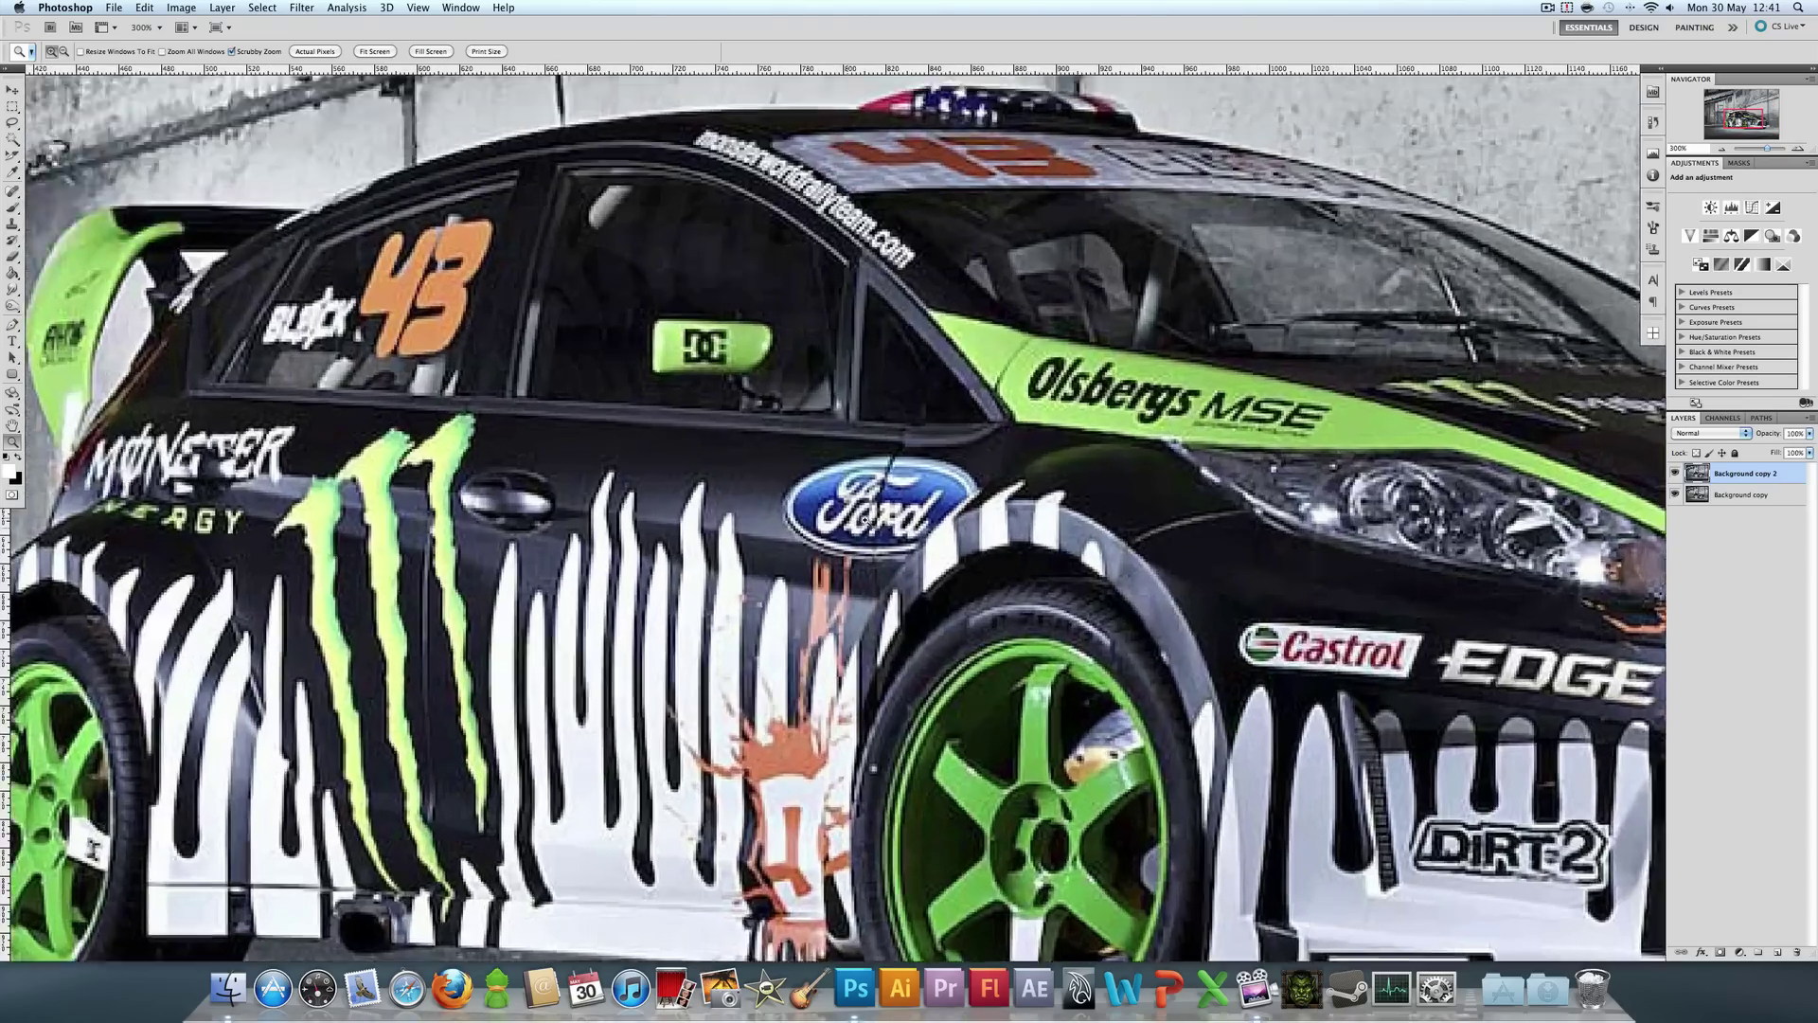
{"action": "left_click", "coordinate": [864, 519]}
{"action": "left_click", "coordinate": [864, 519]}
{"action": "left_click", "coordinate": [863, 519]}
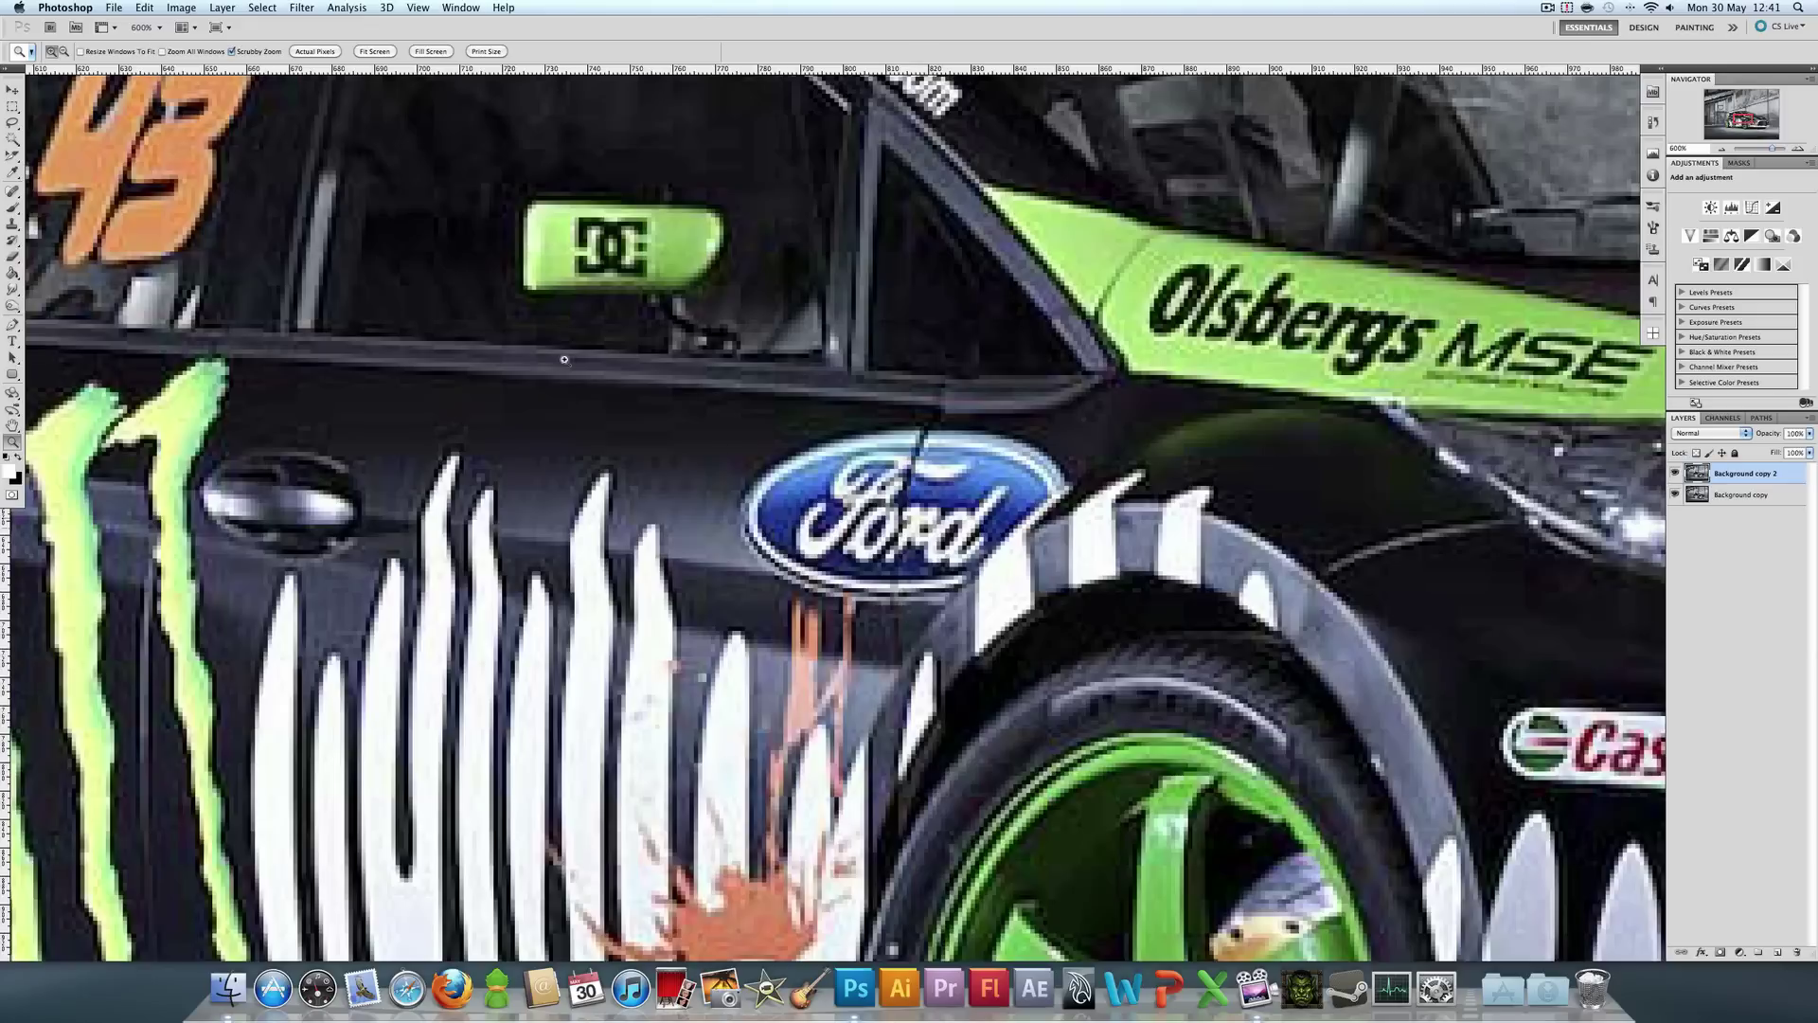
{"action": "left_click", "coordinate": [314, 51]}
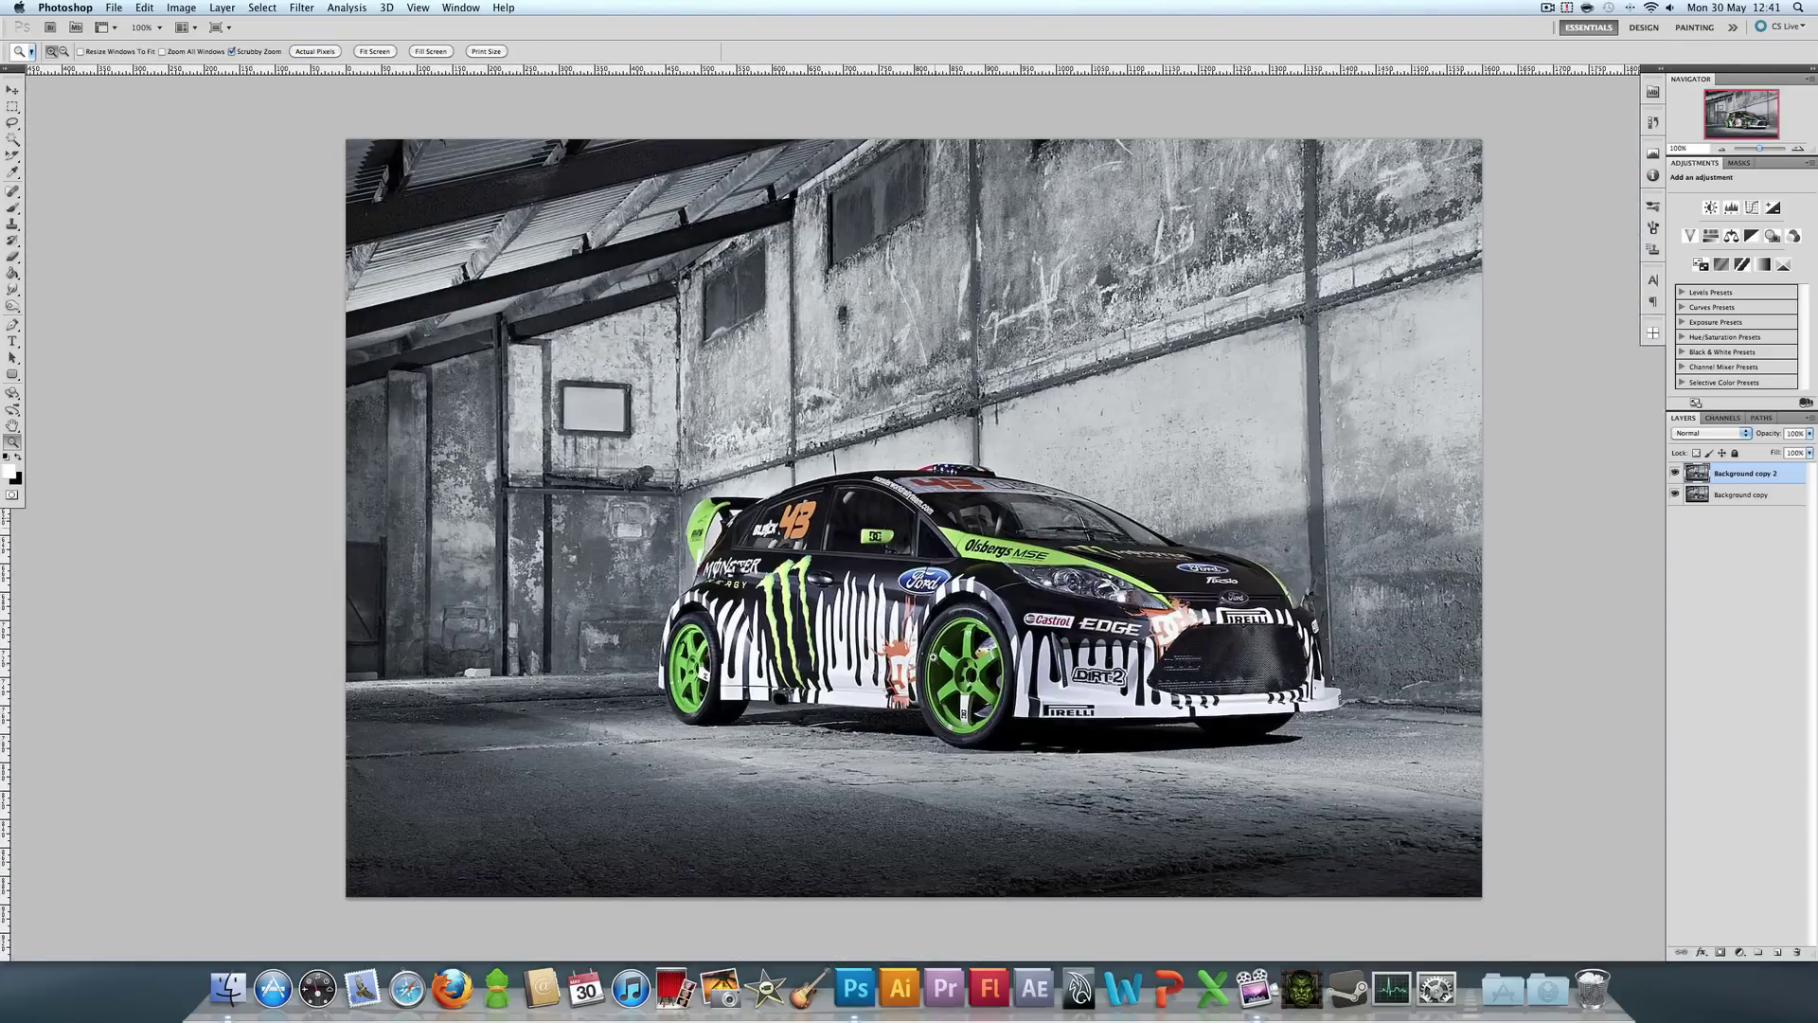
- Outline the part of the Ford logo that lies on the front door with the Polygonal Lasso, following the door gap
{"action": "left_click", "coordinate": [959, 632]}
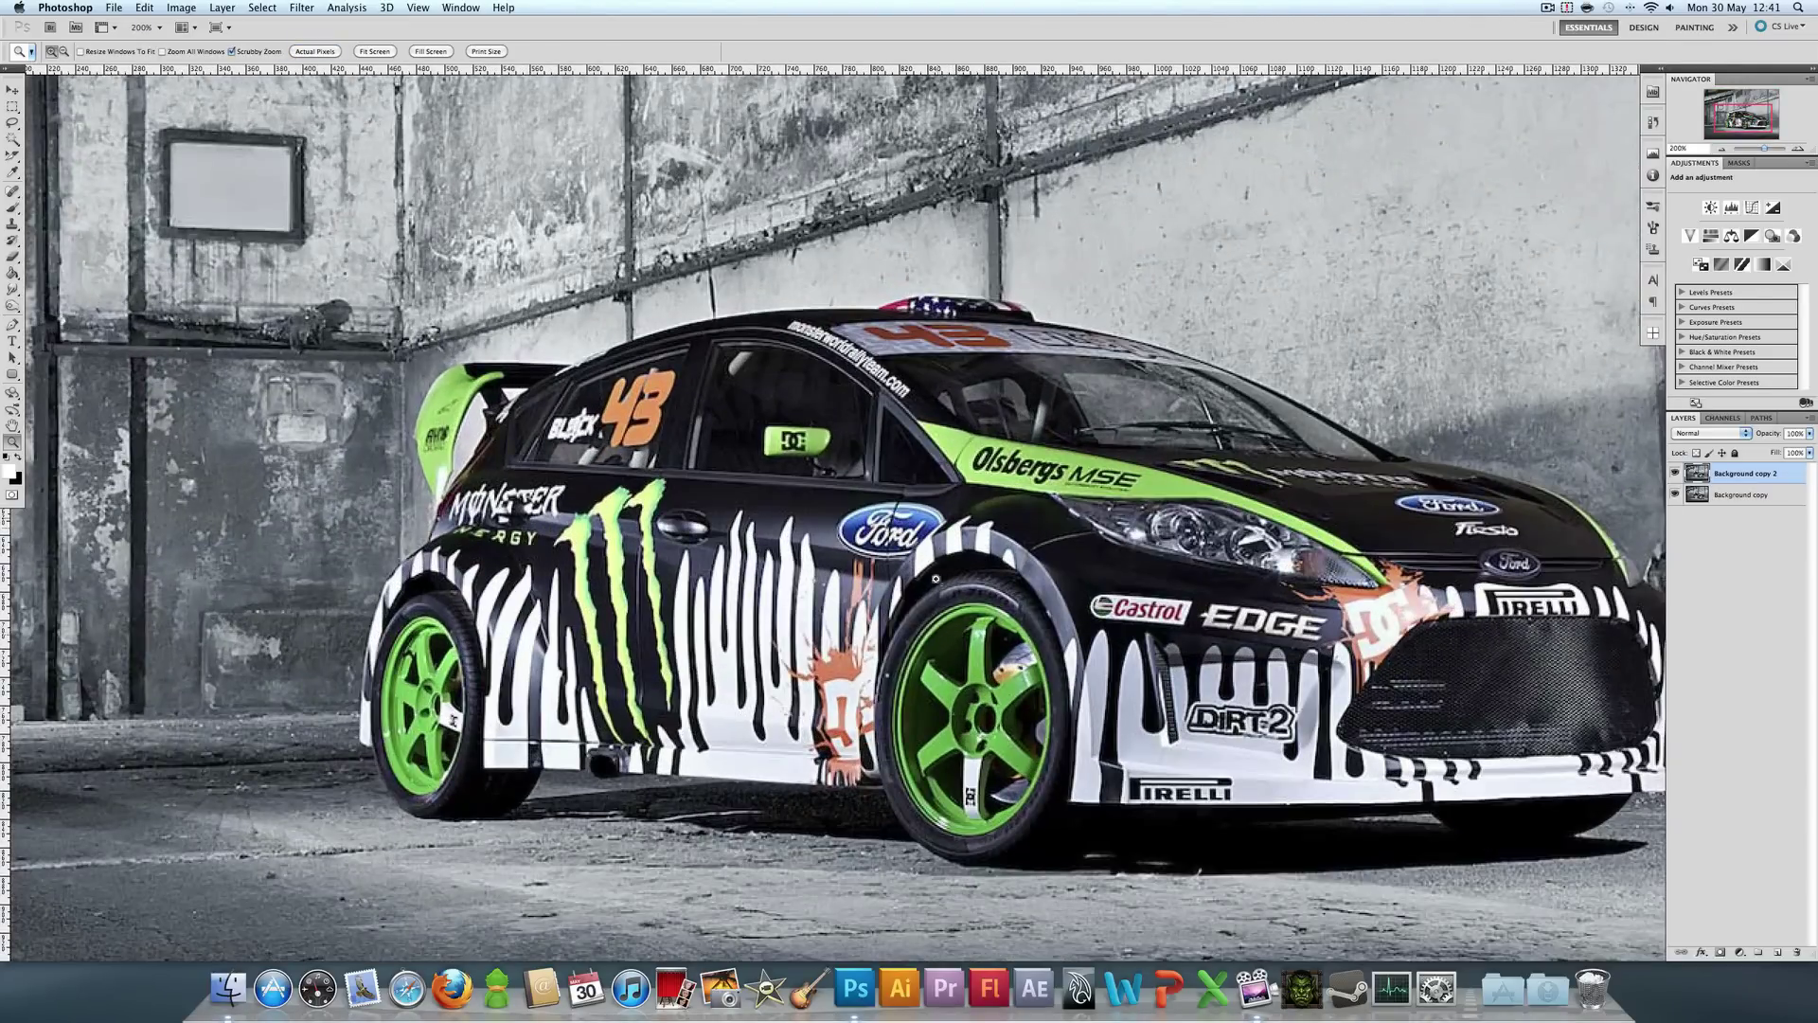
{"action": "left_click", "coordinate": [915, 569]}
{"action": "left_click", "coordinate": [934, 533]}
{"action": "left_click", "coordinate": [934, 533]}
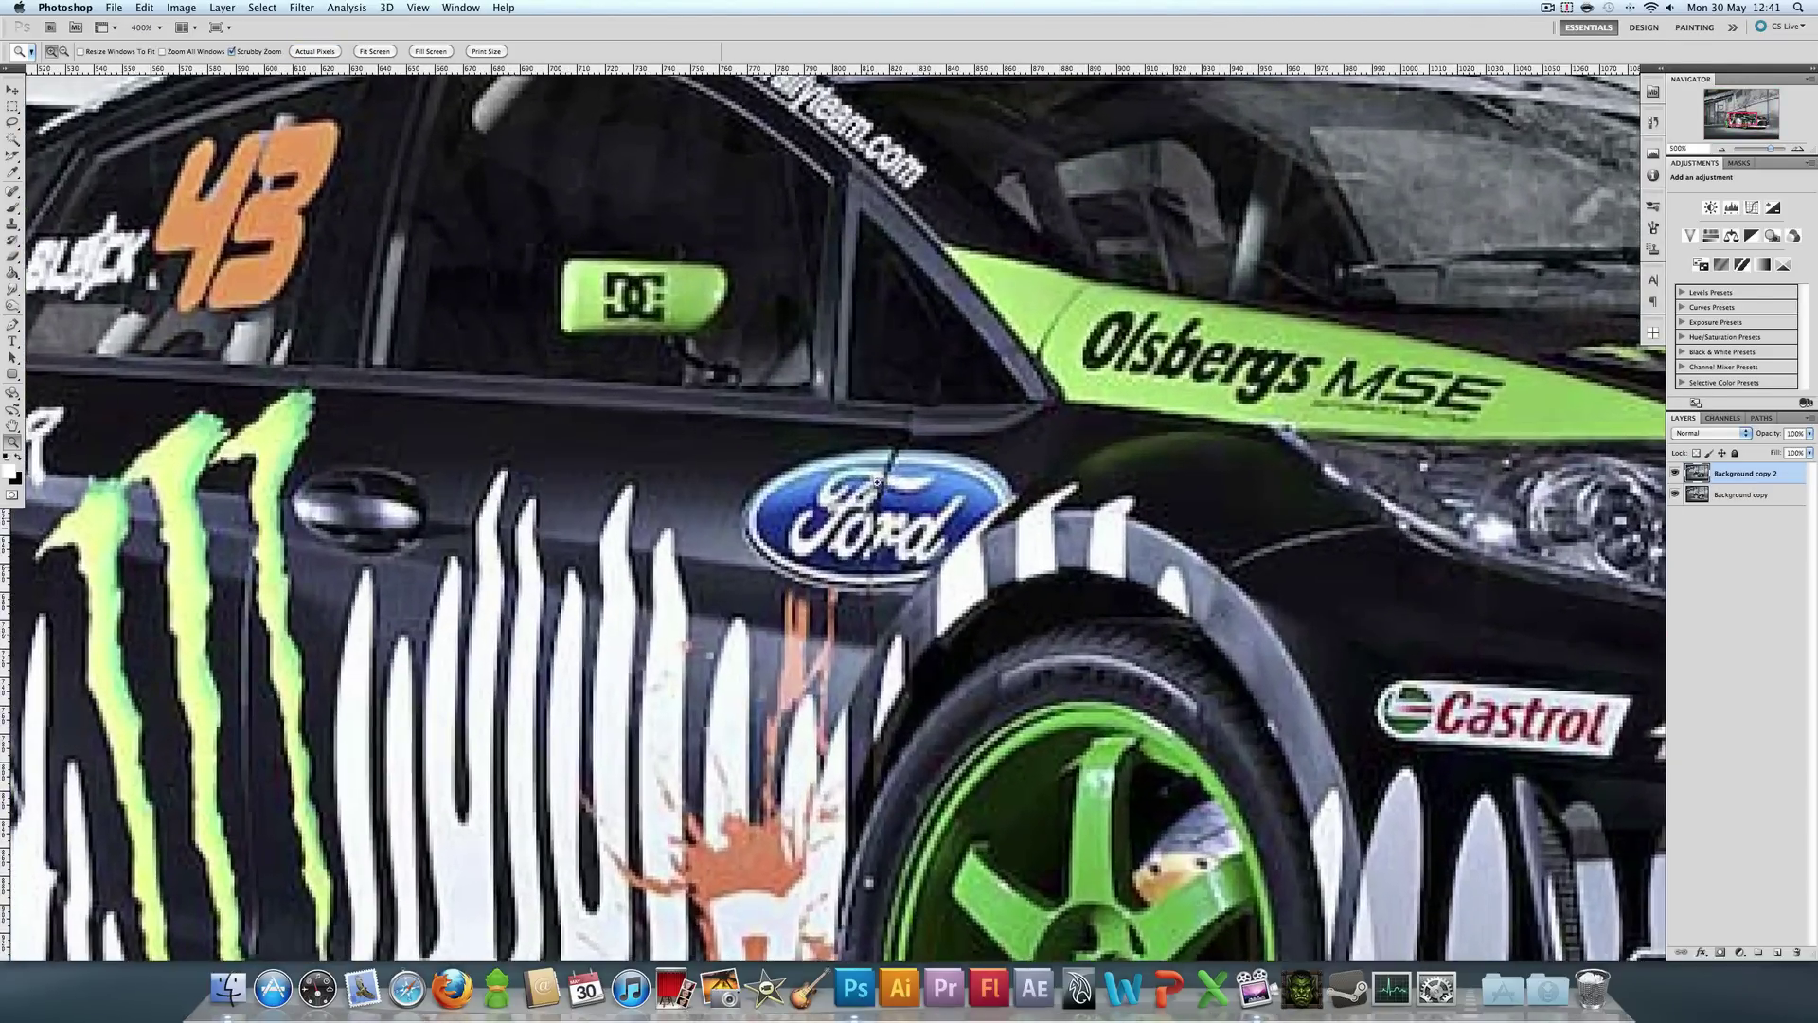
{"action": "left_click", "coordinate": [934, 534]}
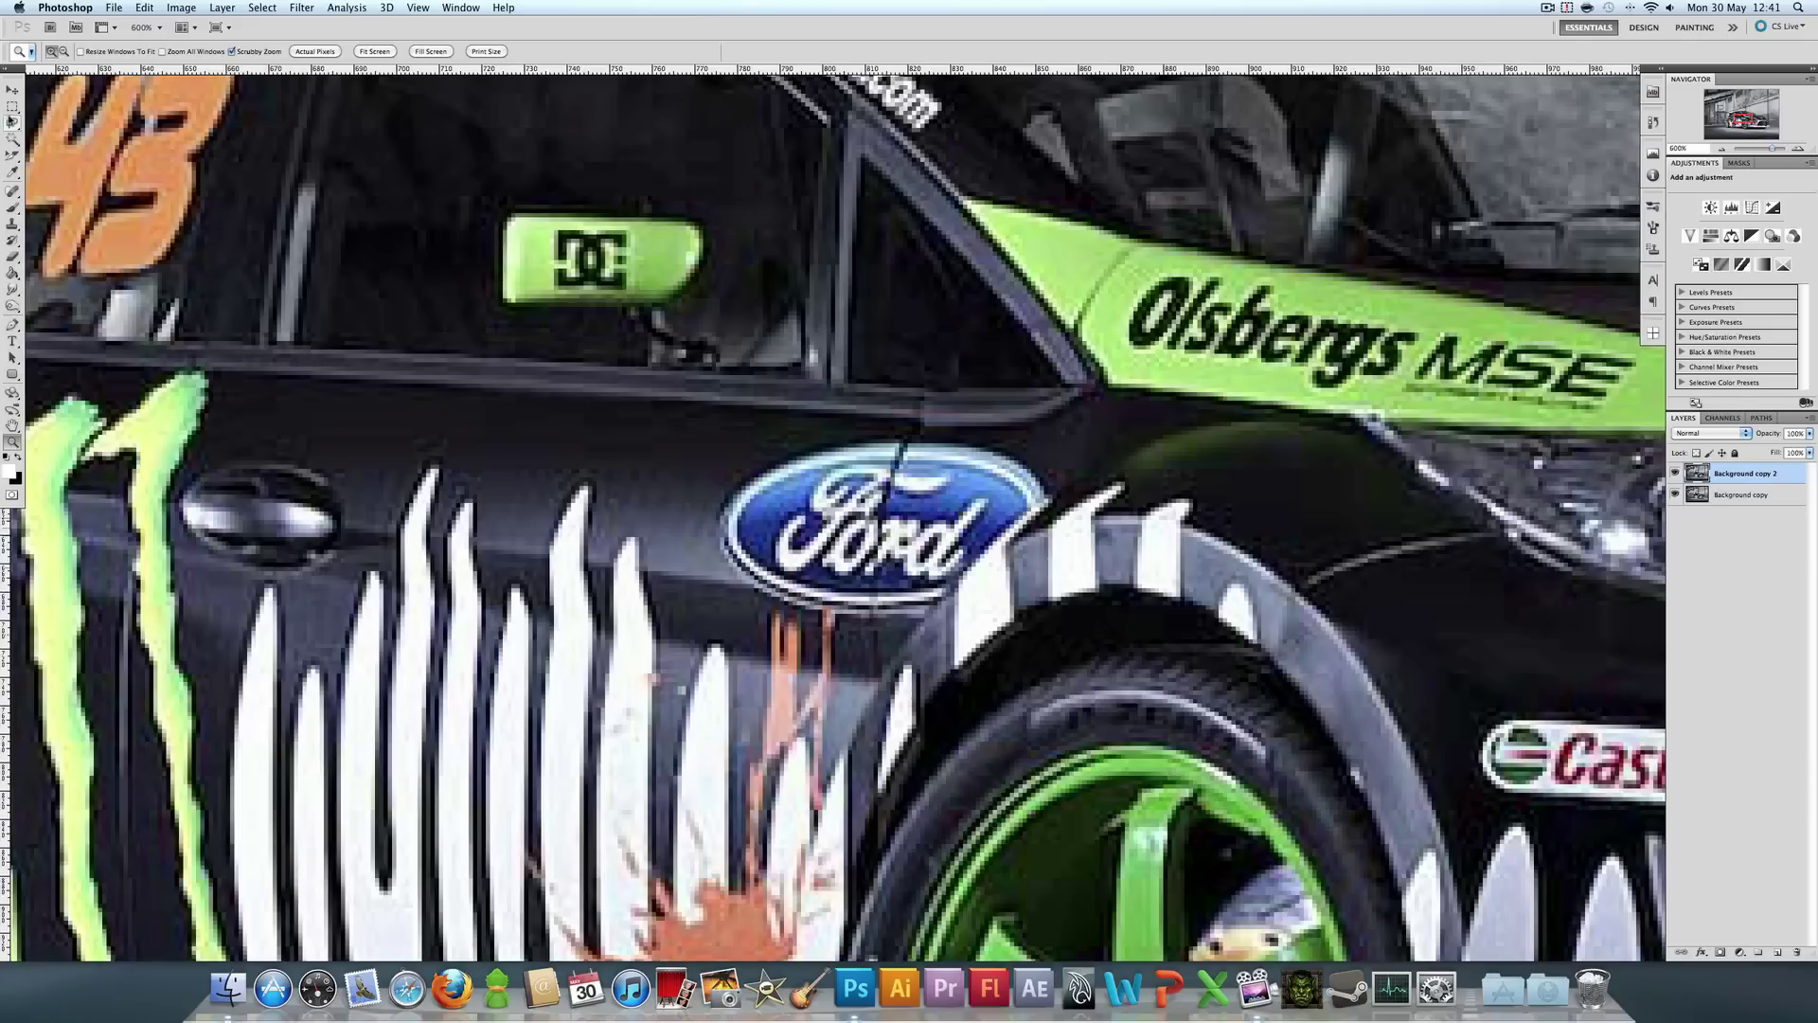
{"action": "left_click_drag", "start_coordinate": [12, 122], "coordinate": [52, 137]}
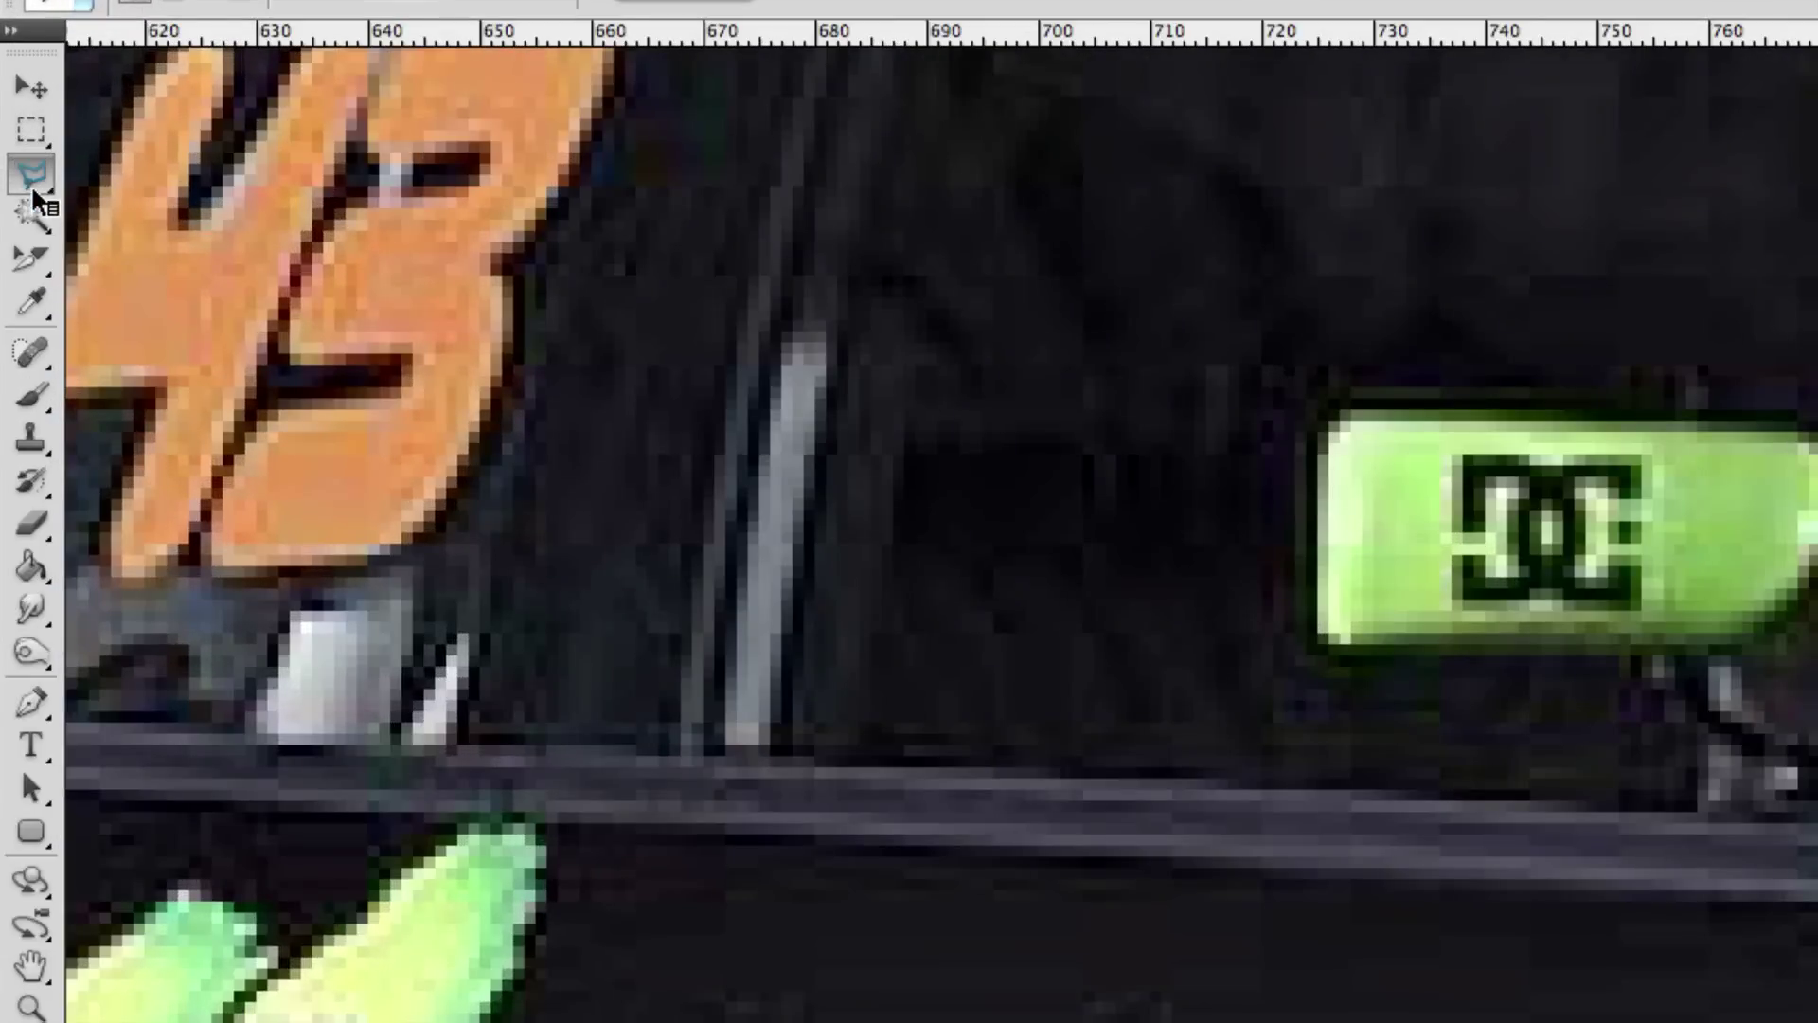
{"action": "left_click_drag", "start_coordinate": [44, 162], "coordinate": [141, 213]}
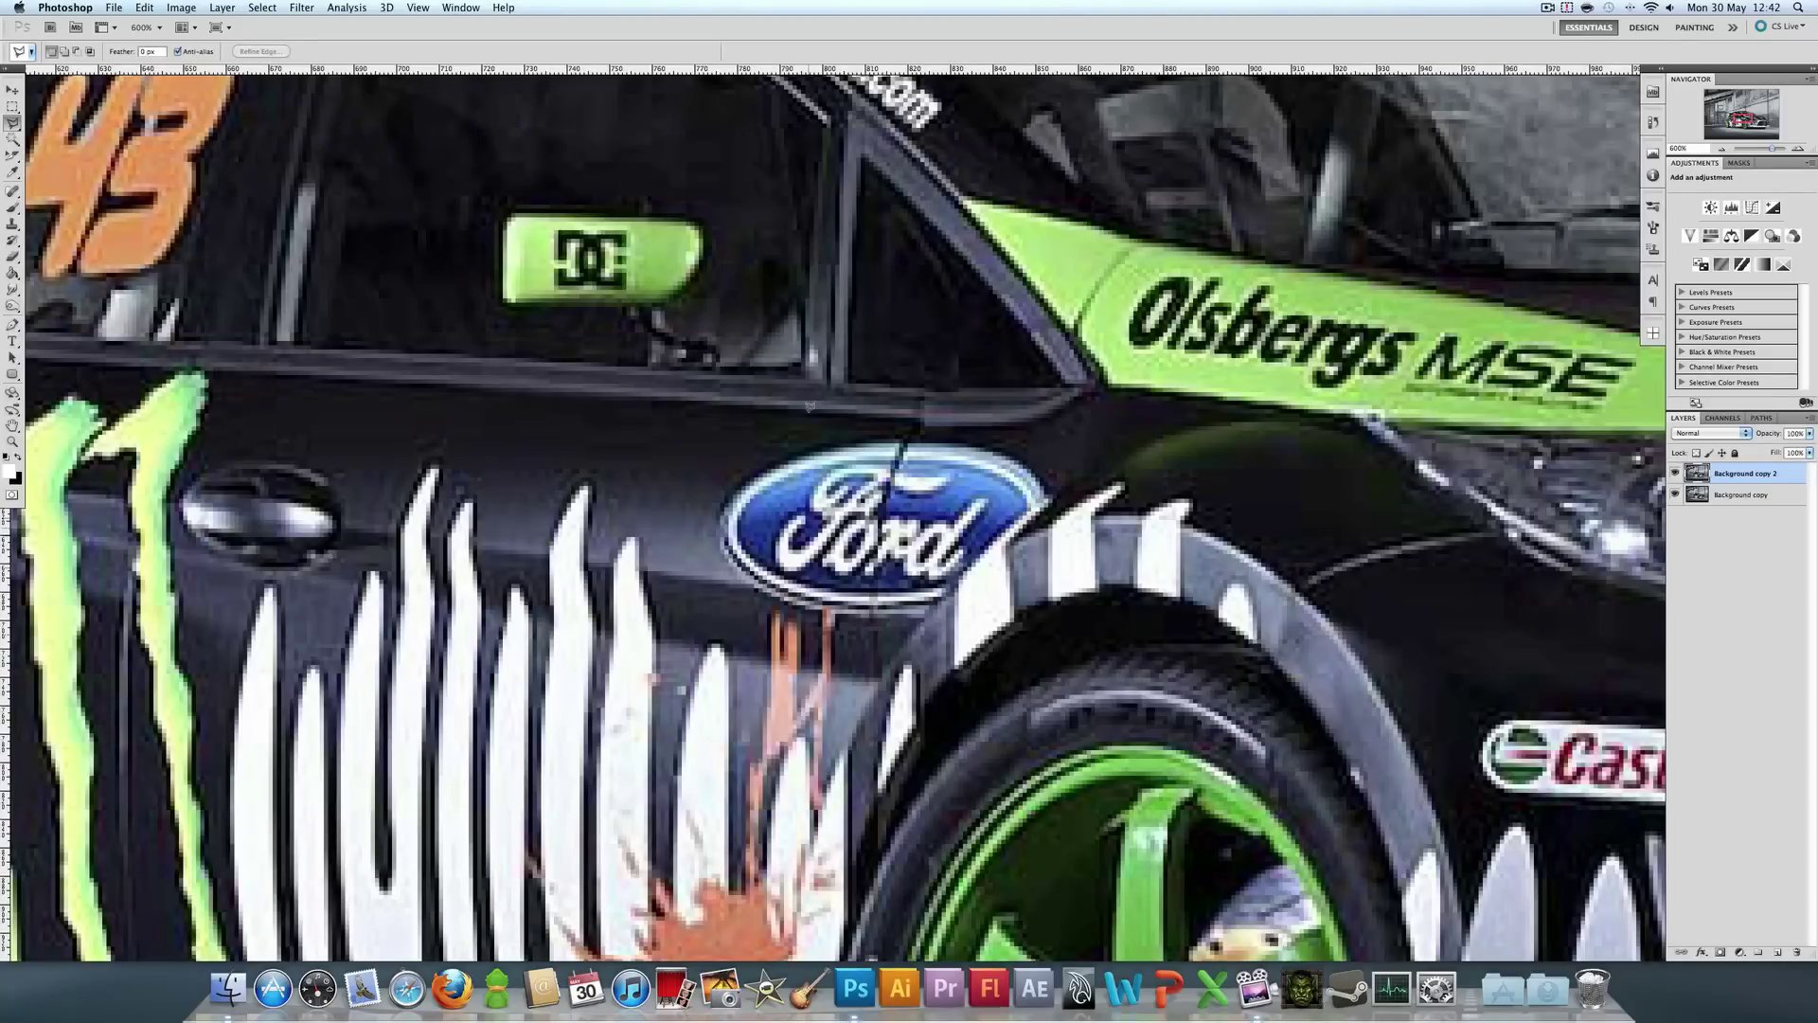
{"action": "left_click", "coordinate": [673, 408]}
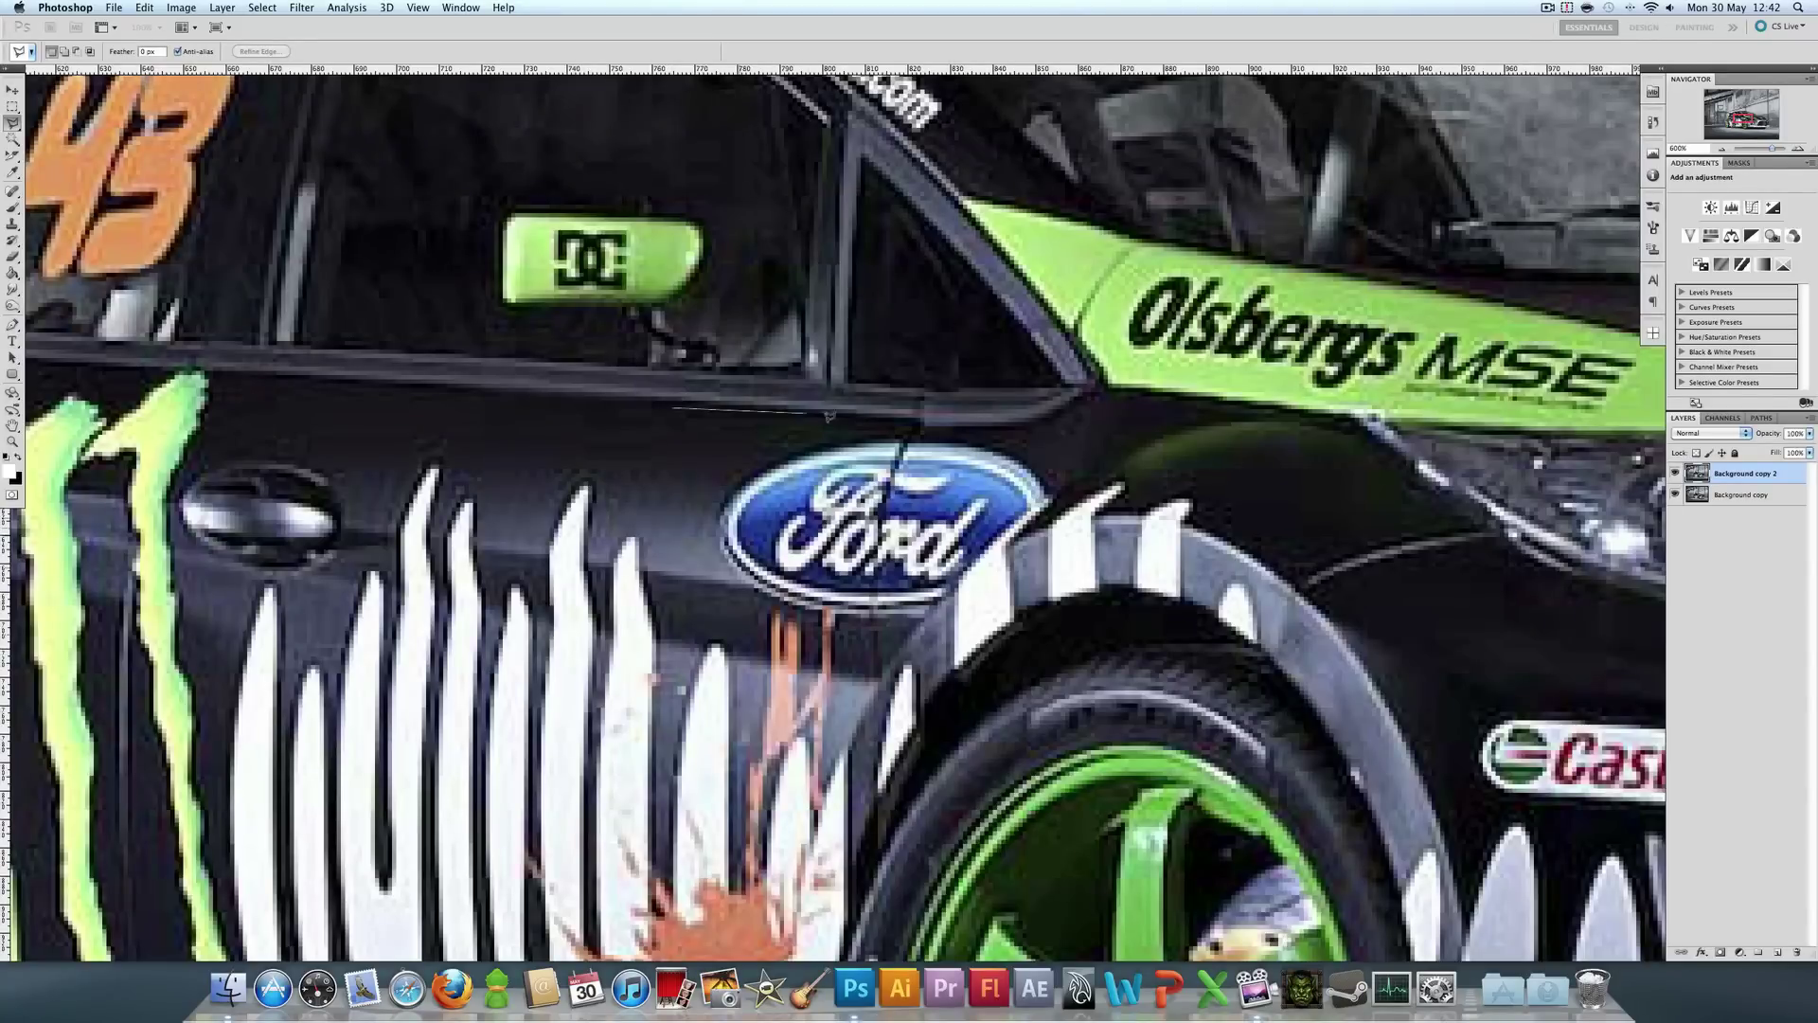
{"action": "left_click", "coordinate": [913, 422]}
{"action": "left_click", "coordinate": [877, 643]}
{"action": "left_click", "coordinate": [832, 613]}
{"action": "left_click", "coordinate": [653, 414]}
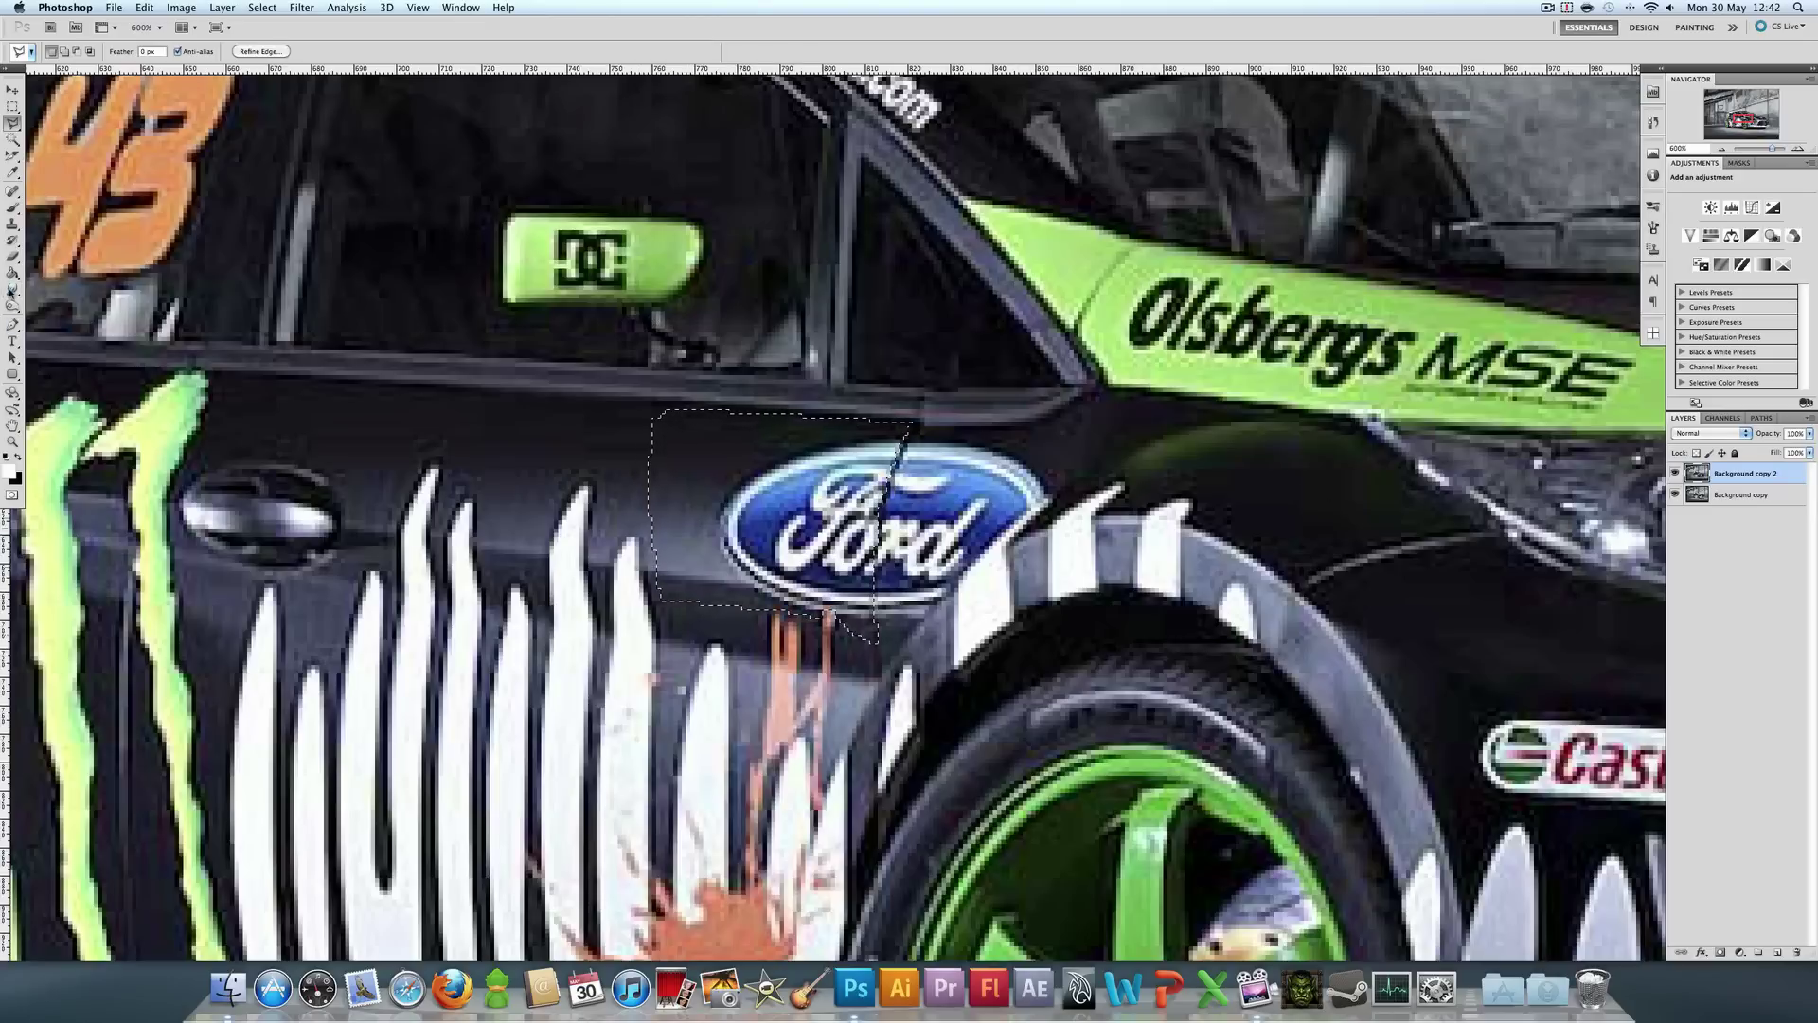
- Smudge away the selected part of the Ford logo and blend a newly outlined strip just above the door's body crease
{"action": "mouse_move", "coordinate": [11, 291]}
{"action": "left_mouse_down"}
{"action": "mouse_move", "coordinate": [57, 289]}
{"action": "mouse_move", "coordinate": [59, 323]}
{"action": "left_mouse_up"}
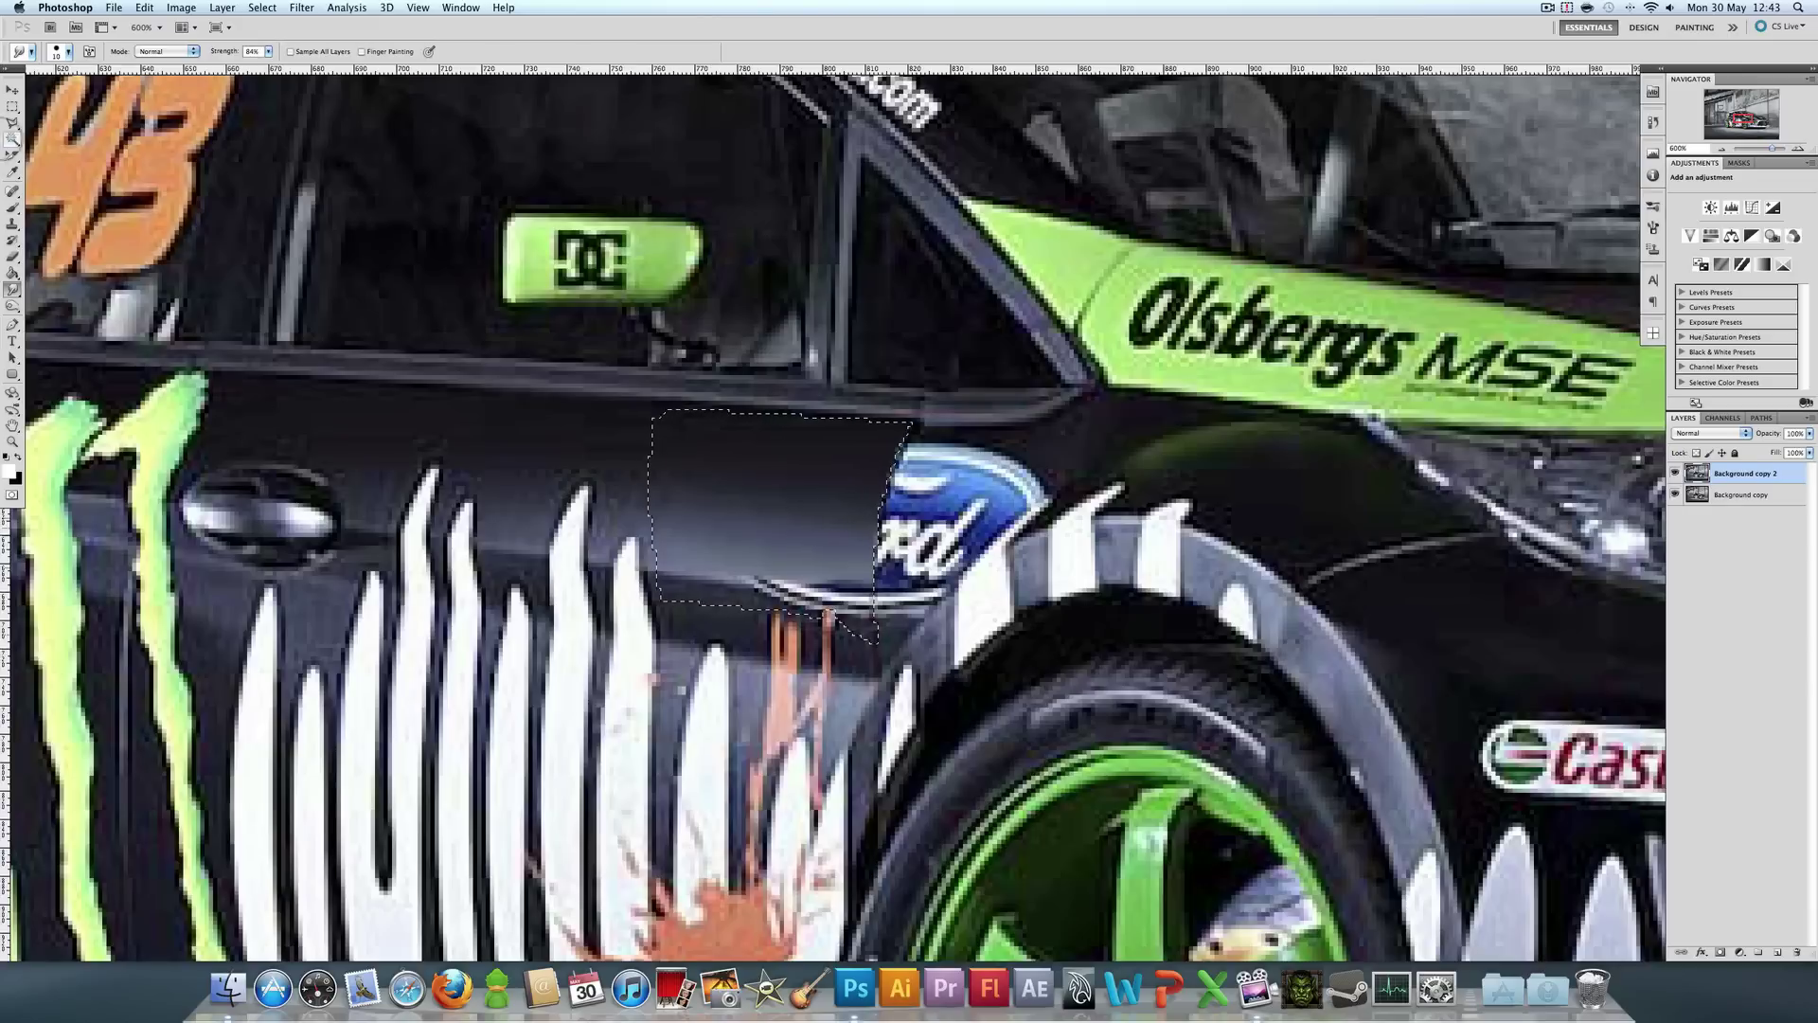
{"action": "key", "text": "l"}
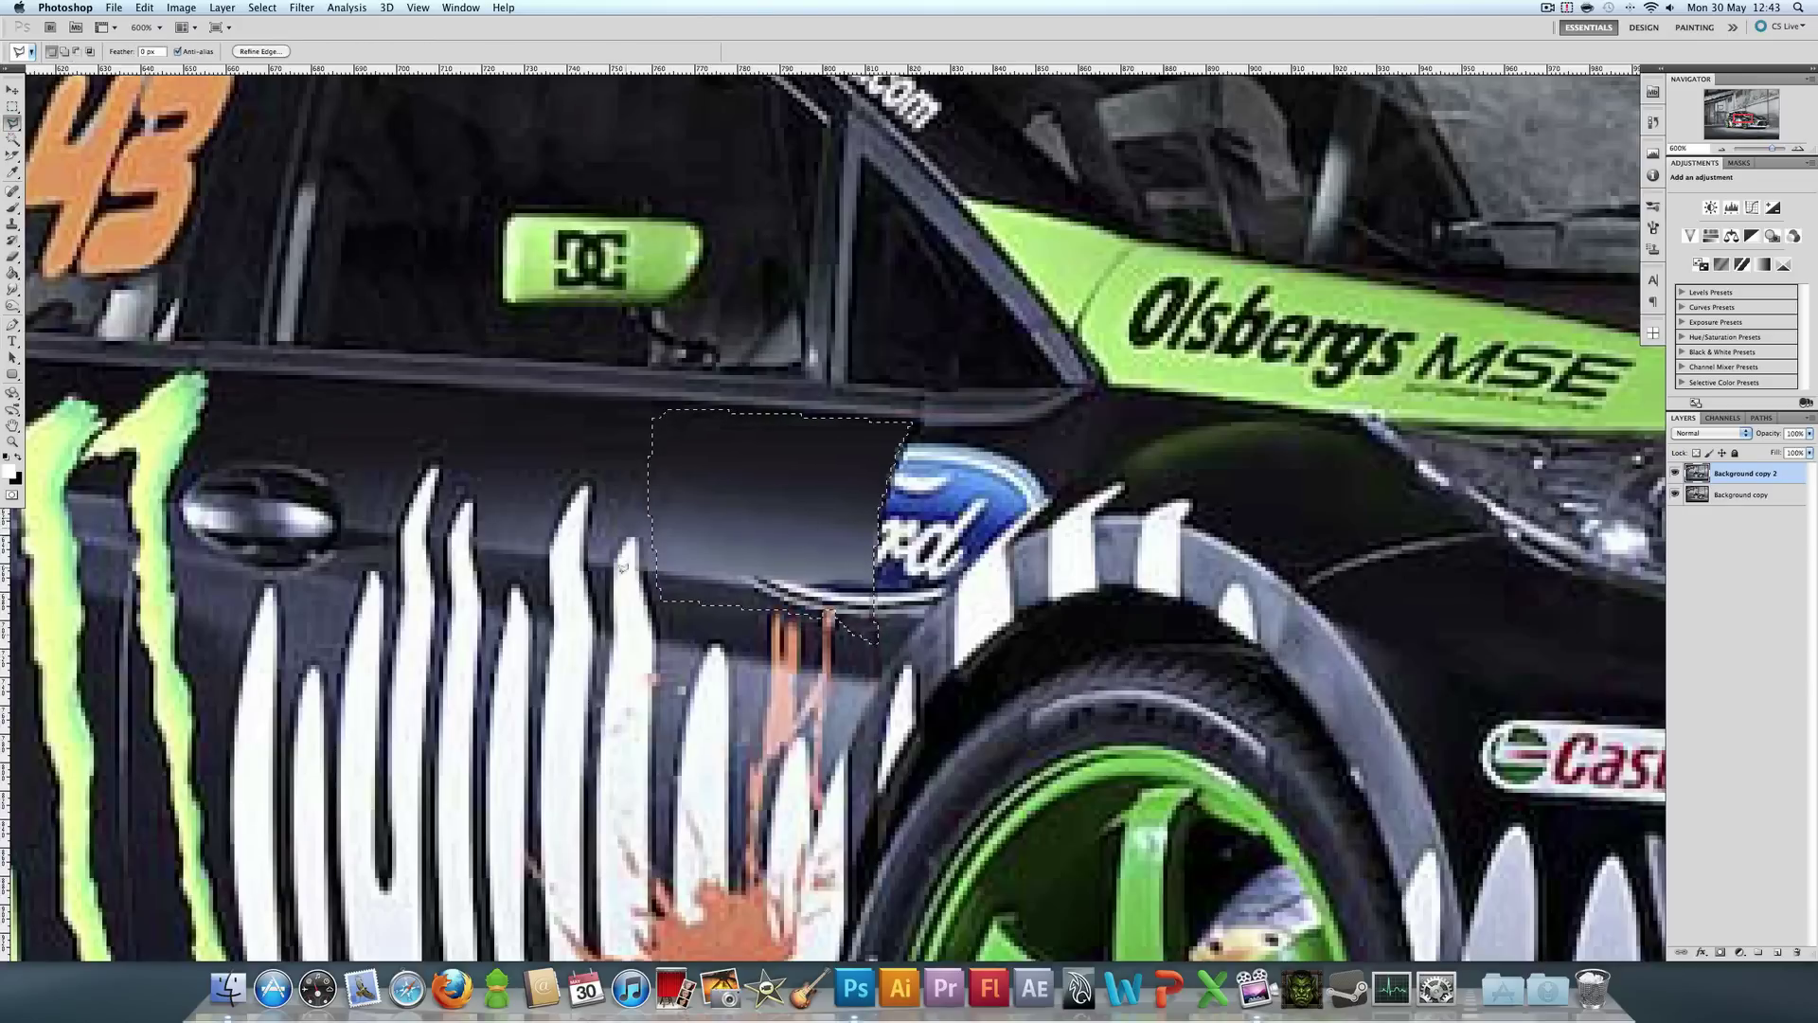
{"action": "left_click", "coordinate": [650, 509]}
{"action": "left_click_drag", "start_coordinate": [661, 575], "coordinate": [842, 592]}
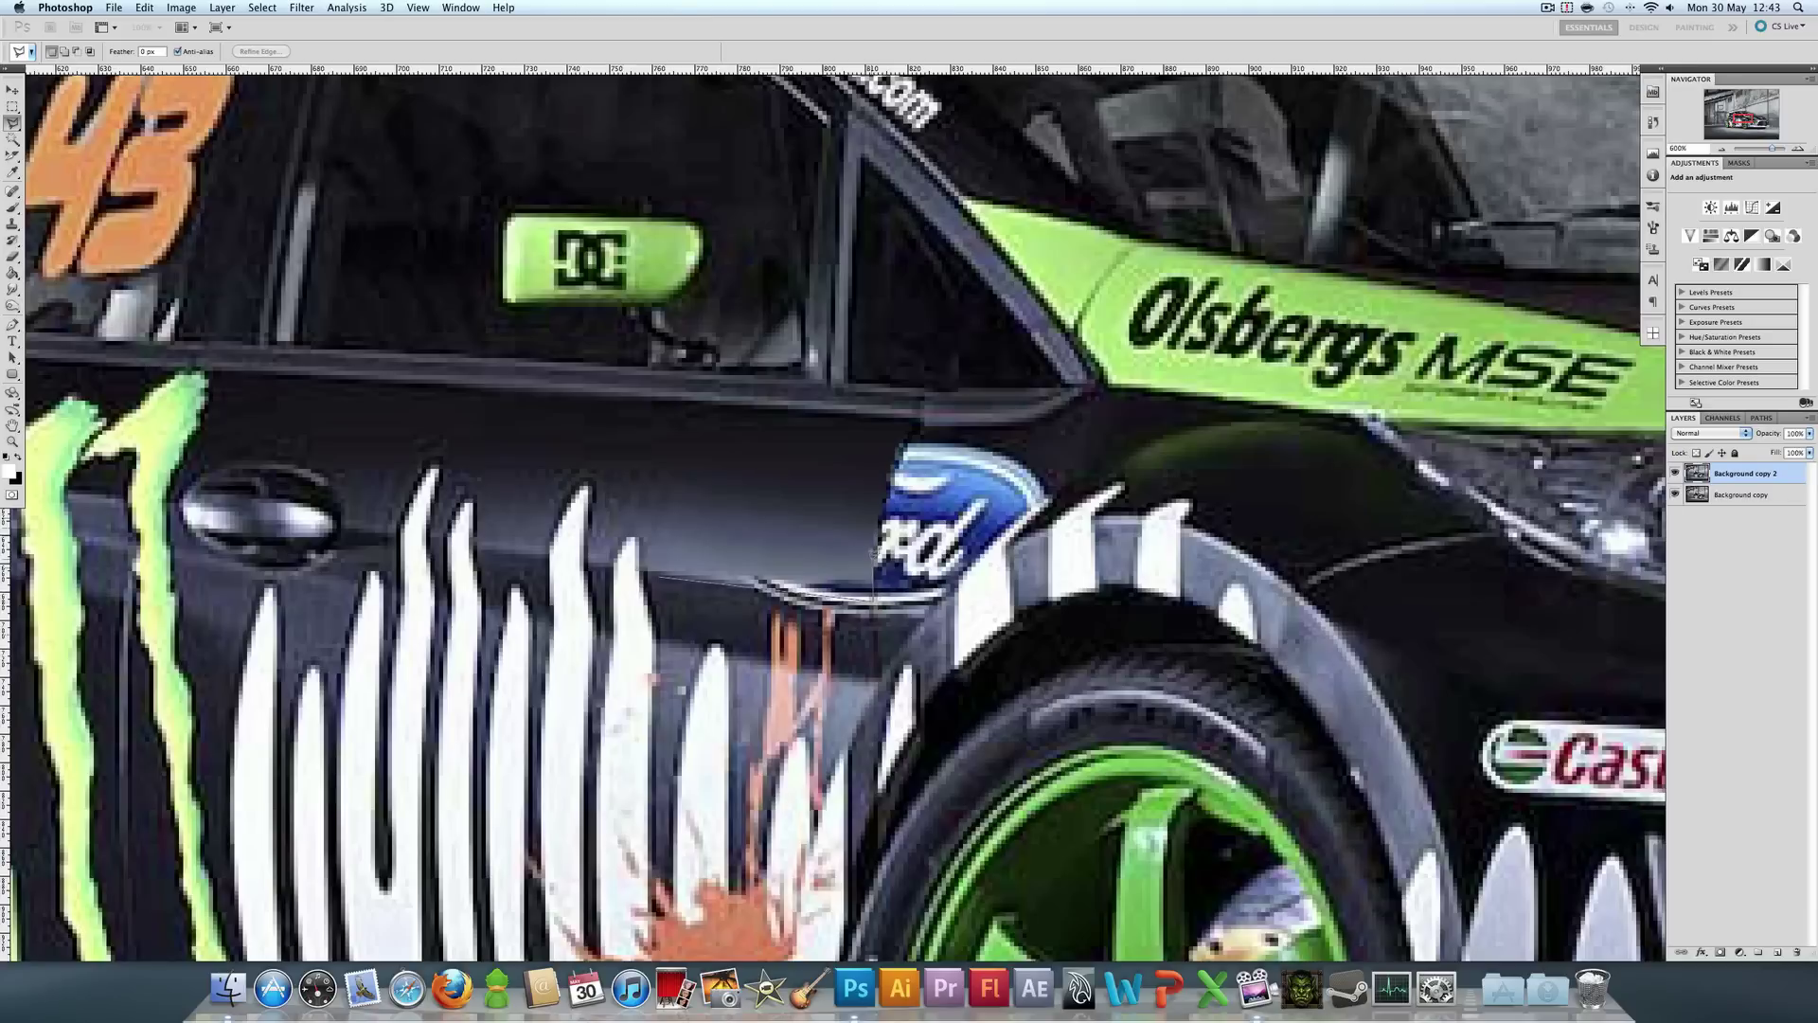
{"action": "mouse_move", "coordinate": [873, 558]}
{"action": "left_mouse_down"}
{"action": "mouse_move", "coordinate": [670, 518]}
{"action": "mouse_move", "coordinate": [662, 553]}
{"action": "mouse_move", "coordinate": [853, 573]}
{"action": "mouse_move", "coordinate": [720, 578]}
{"action": "mouse_move", "coordinate": [895, 574]}
{"action": "left_mouse_up"}
{"action": "key", "text": "r"}
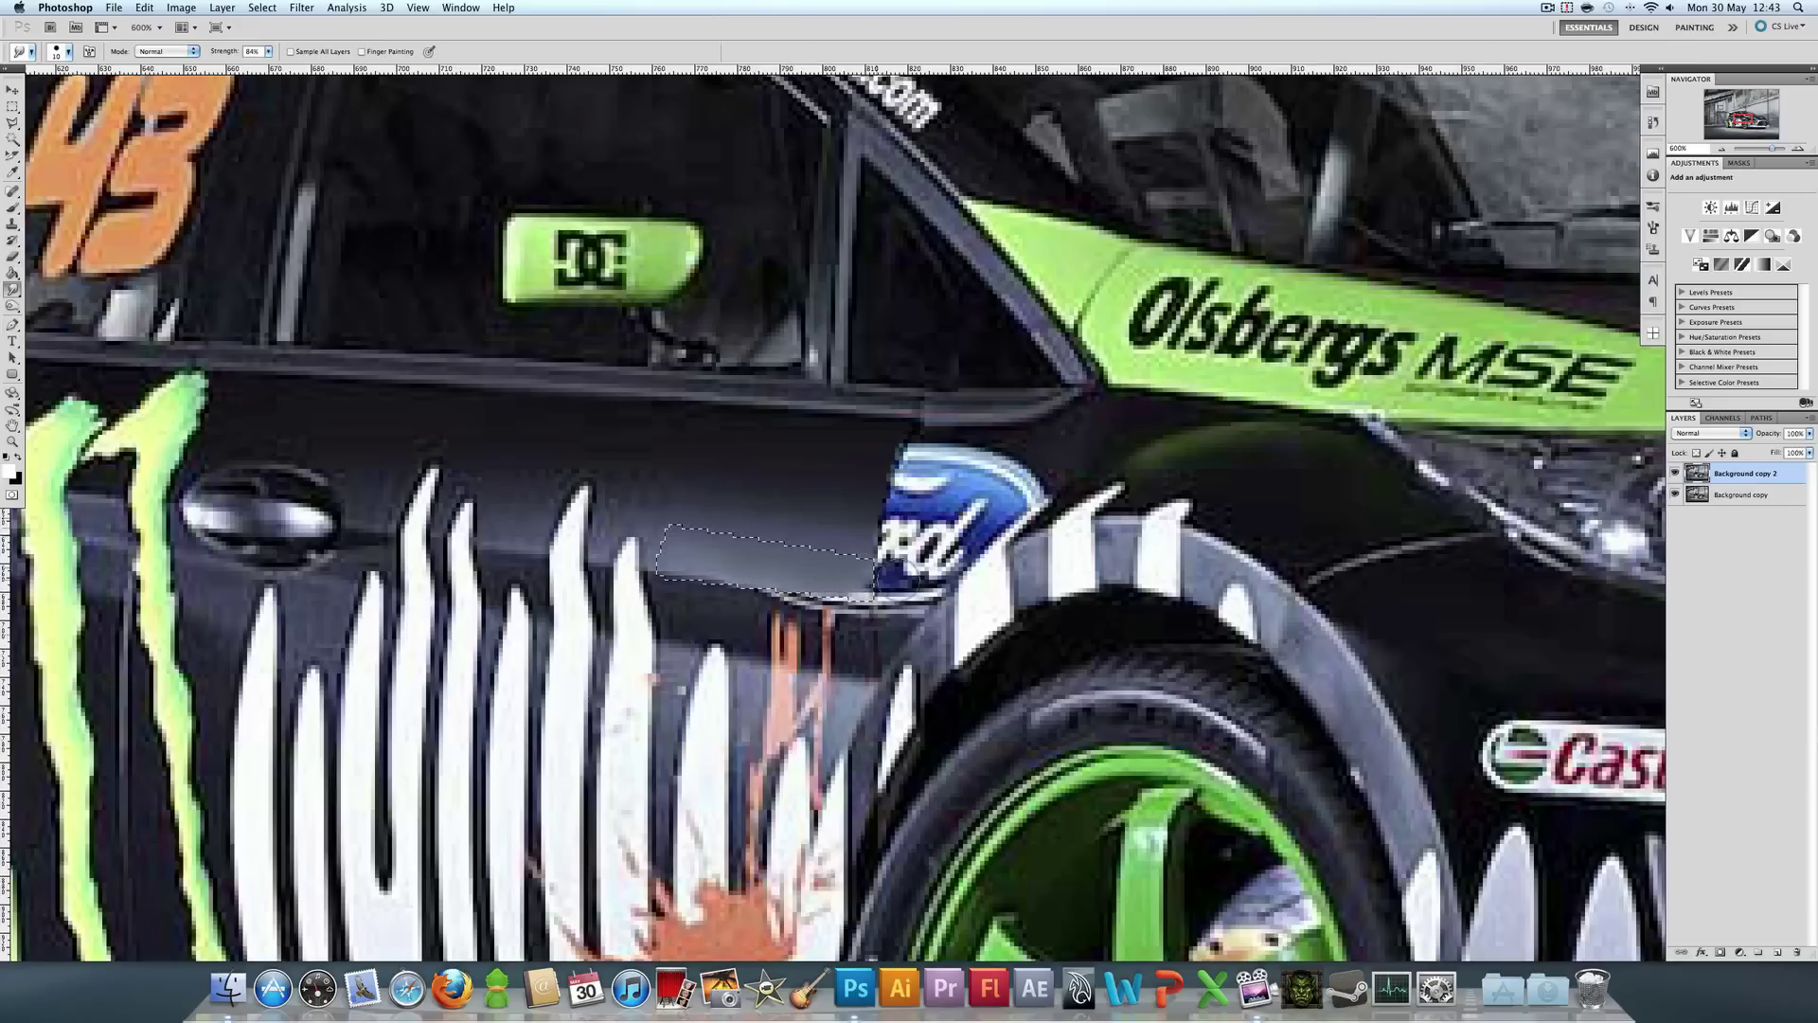
{"action": "key", "text": "ctrl+d"}
- Outline the strip below the door's body crease, smudge out the remaining logo edge inside it, and clear the selection
{"action": "key", "text": "l"}
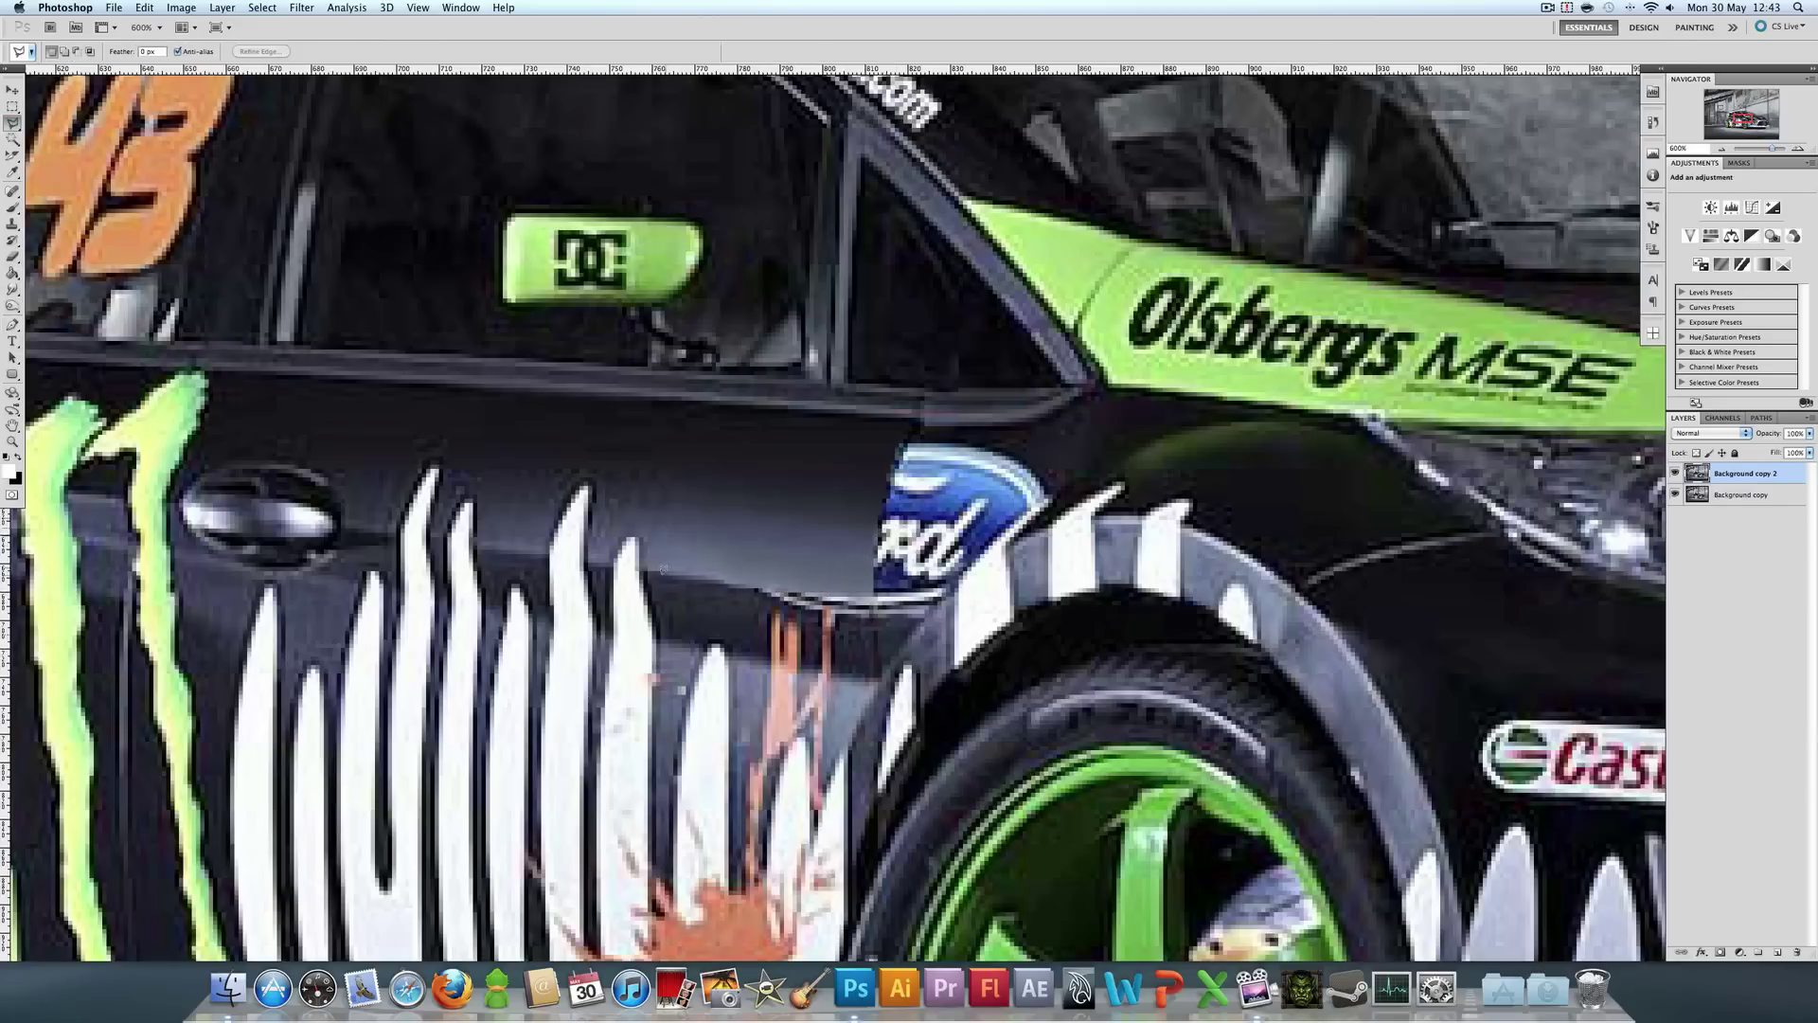
{"action": "left_click_drag", "start_coordinate": [663, 569], "coordinate": [802, 595]}
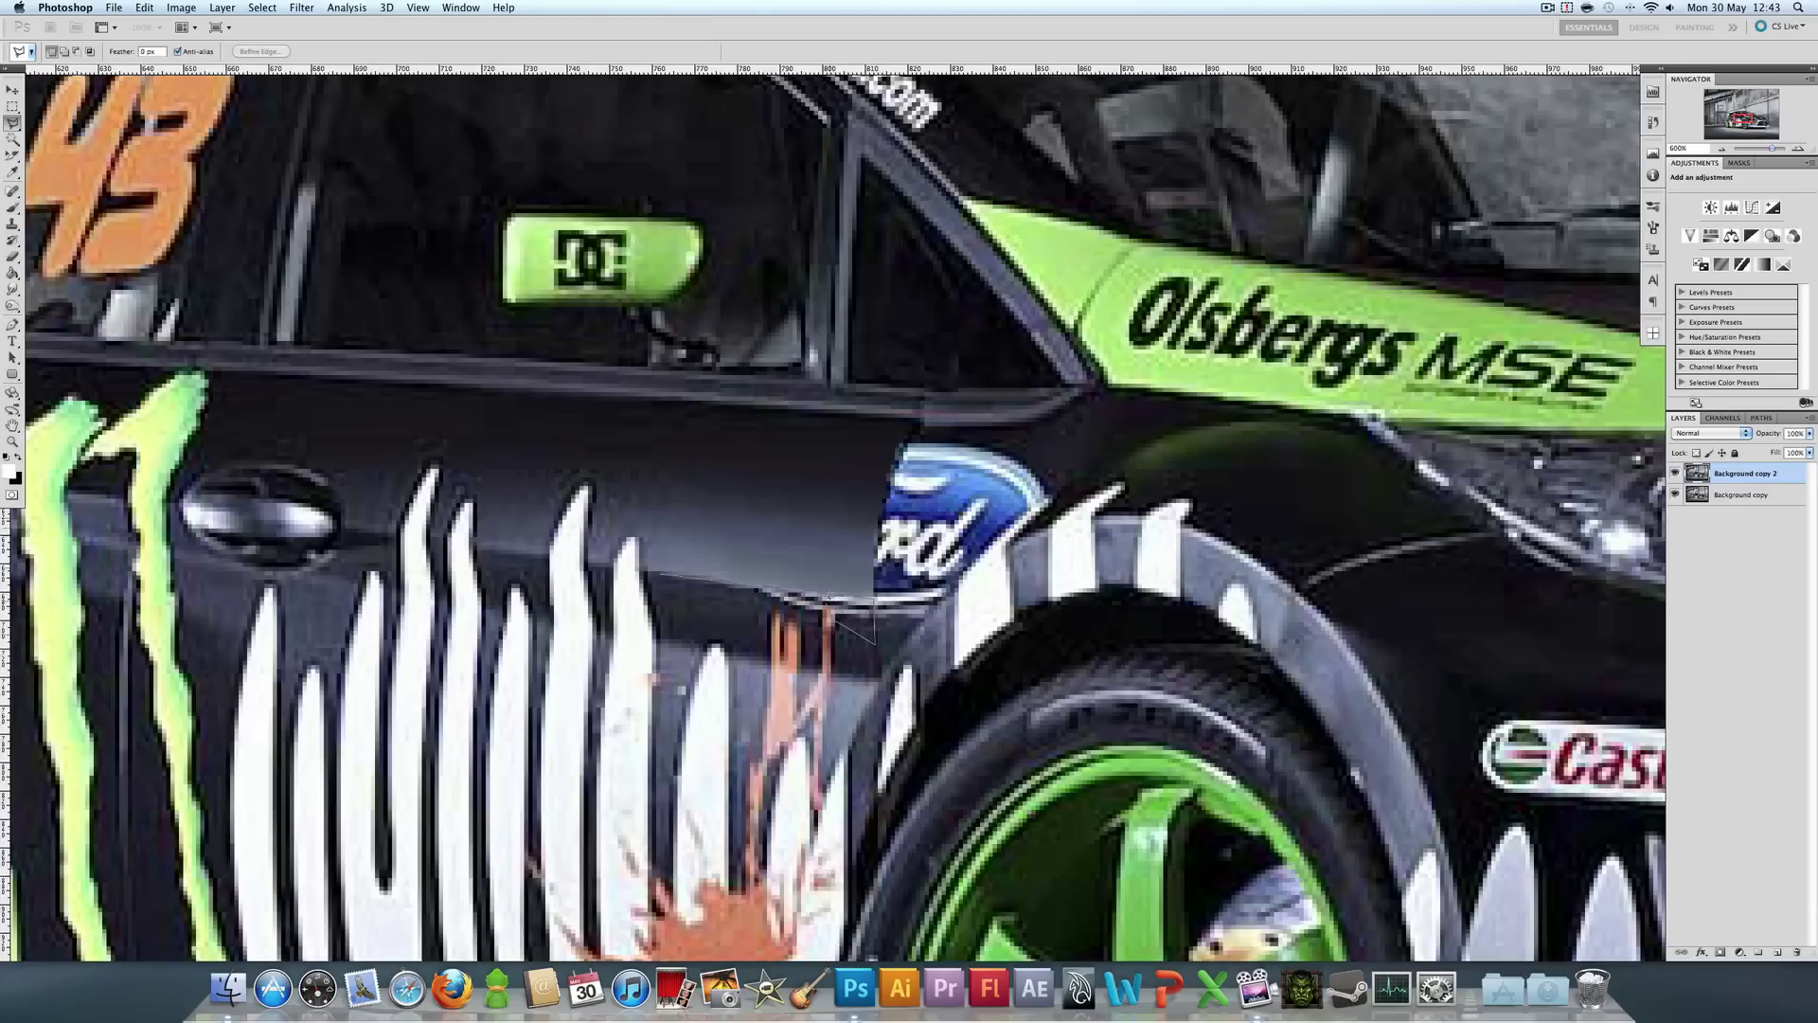
{"action": "left_click_drag", "start_coordinate": [771, 606], "coordinate": [661, 597]}
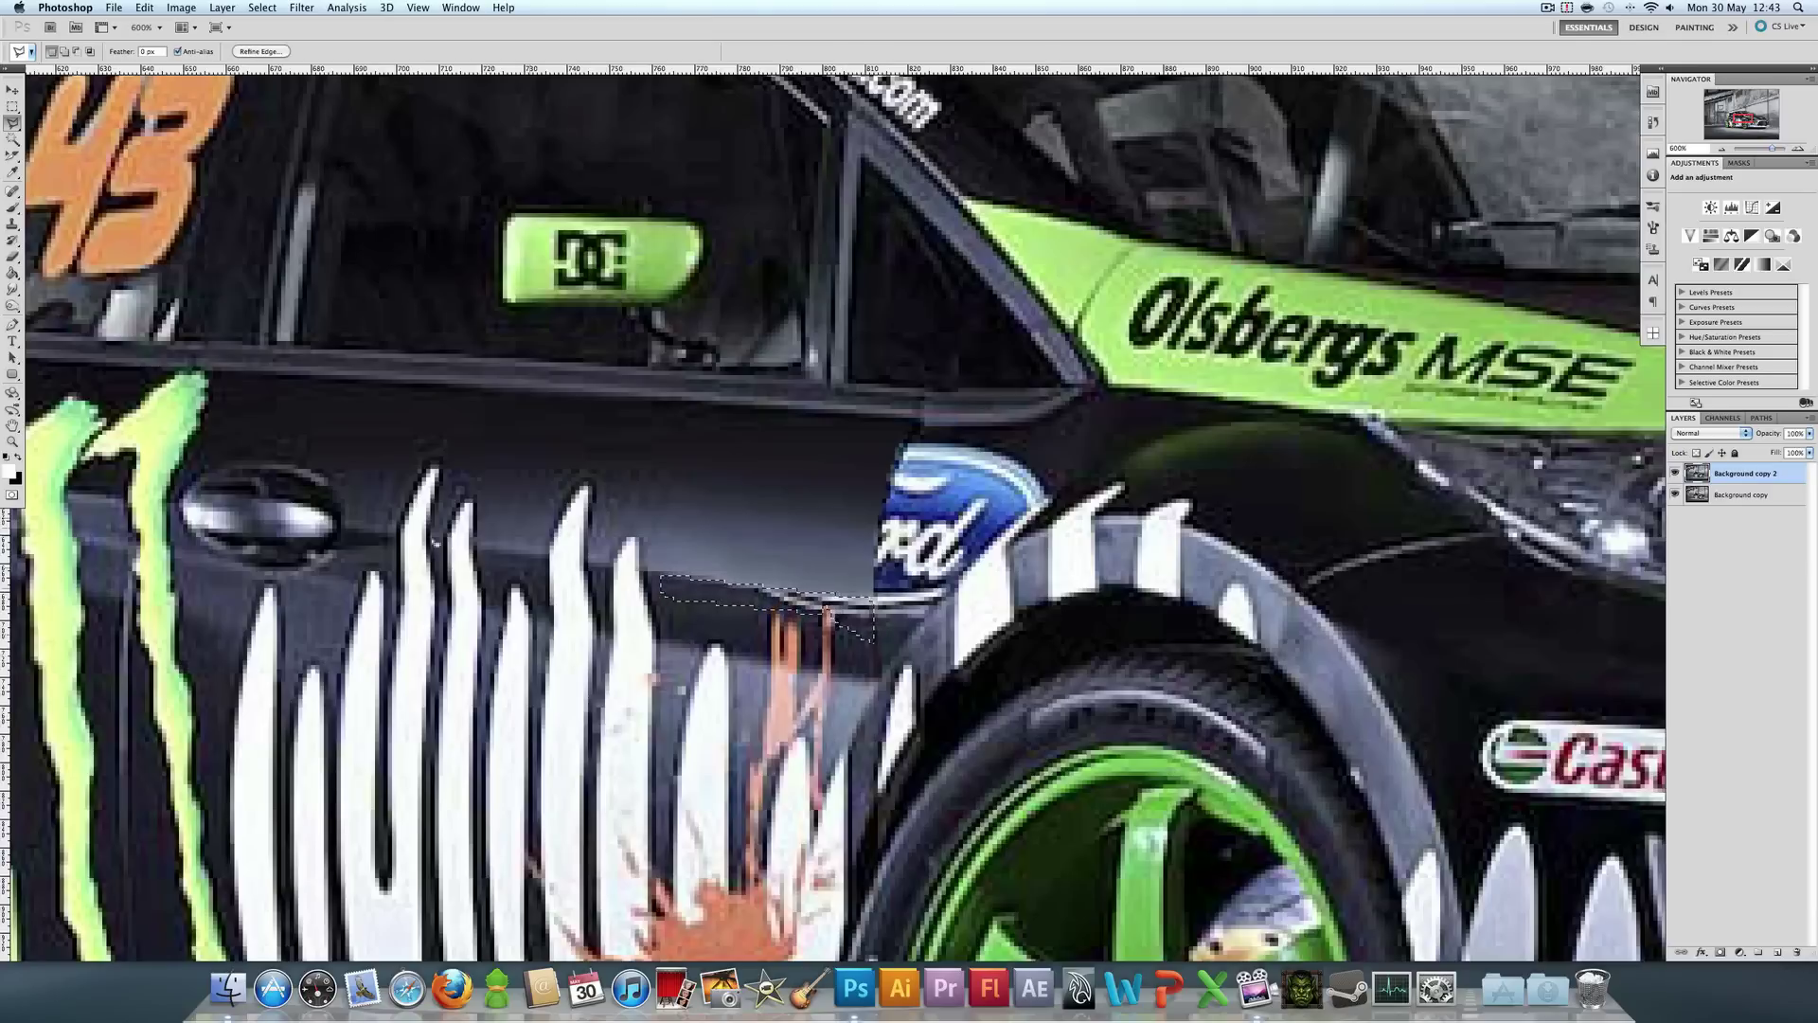
{"action": "left_click", "coordinate": [12, 305]}
{"action": "left_click", "coordinate": [13, 289]}
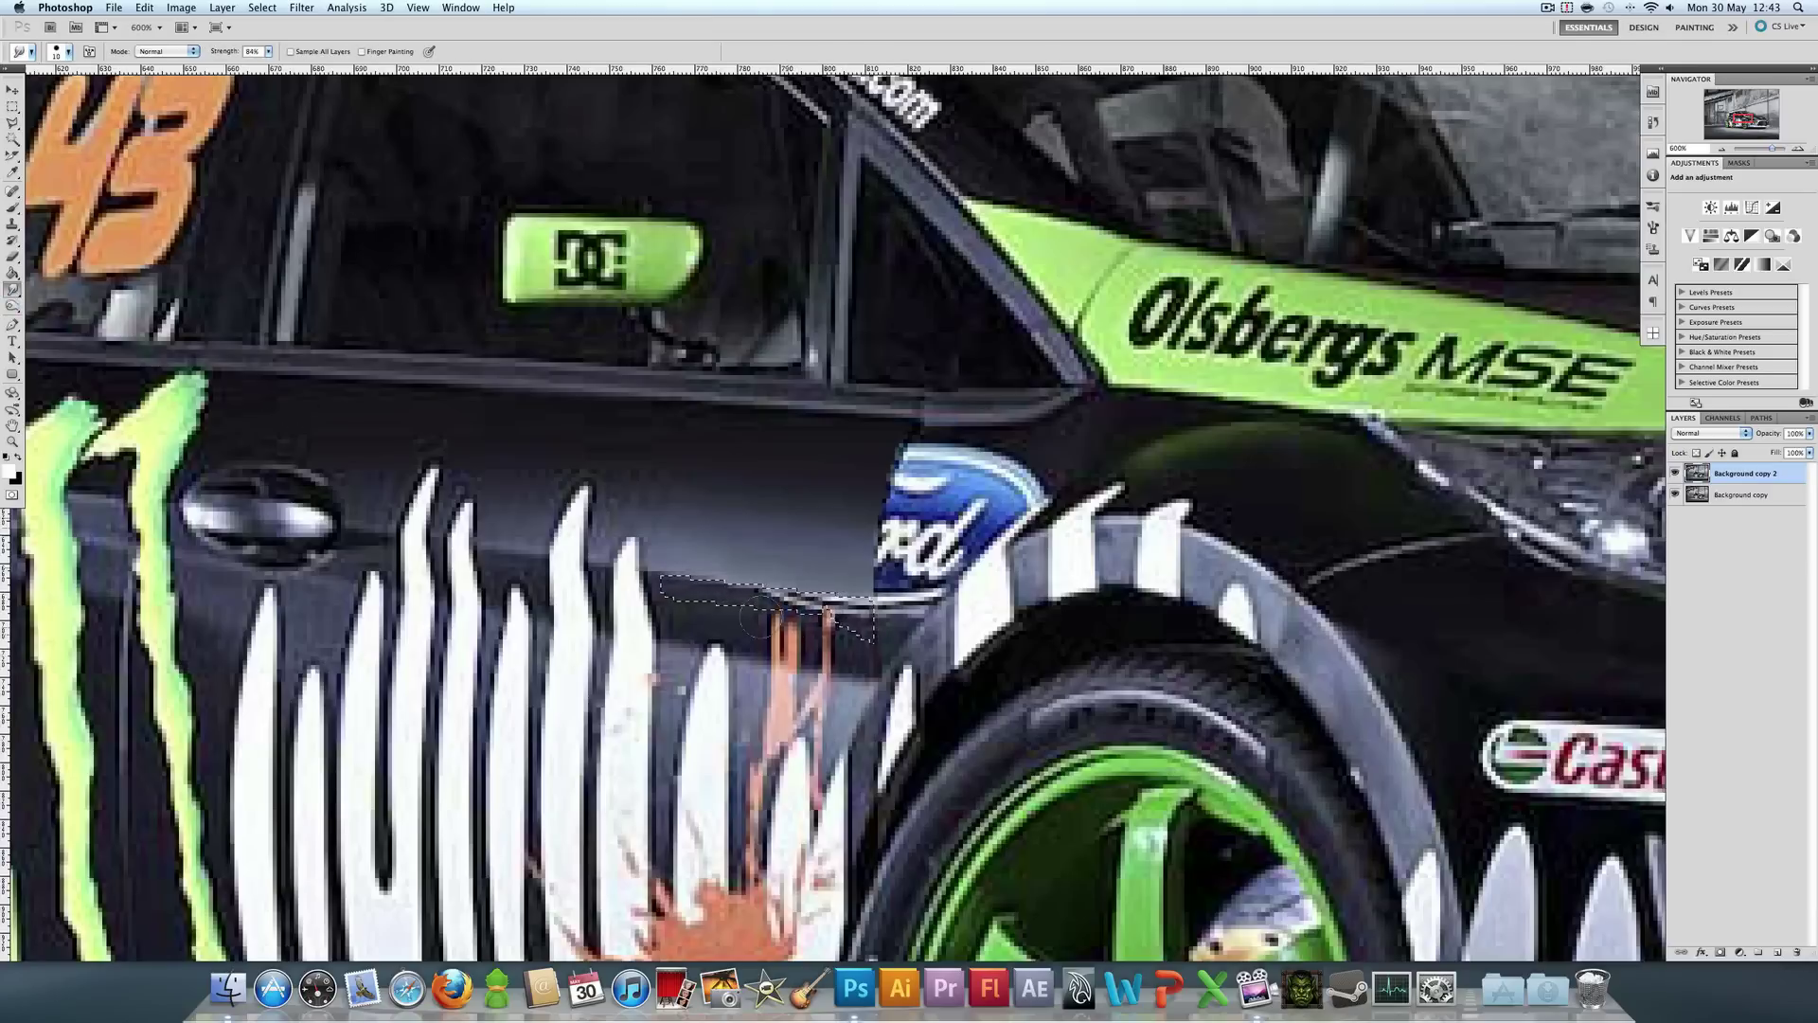
{"action": "mouse_move", "coordinate": [820, 593]}
{"action": "left_mouse_down"}
{"action": "mouse_move", "coordinate": [748, 591]}
{"action": "mouse_move", "coordinate": [814, 598]}
{"action": "mouse_move", "coordinate": [834, 576]}
{"action": "mouse_move", "coordinate": [758, 595]}
{"action": "mouse_move", "coordinate": [879, 576]}
{"action": "mouse_move", "coordinate": [869, 620]}
{"action": "left_mouse_up"}
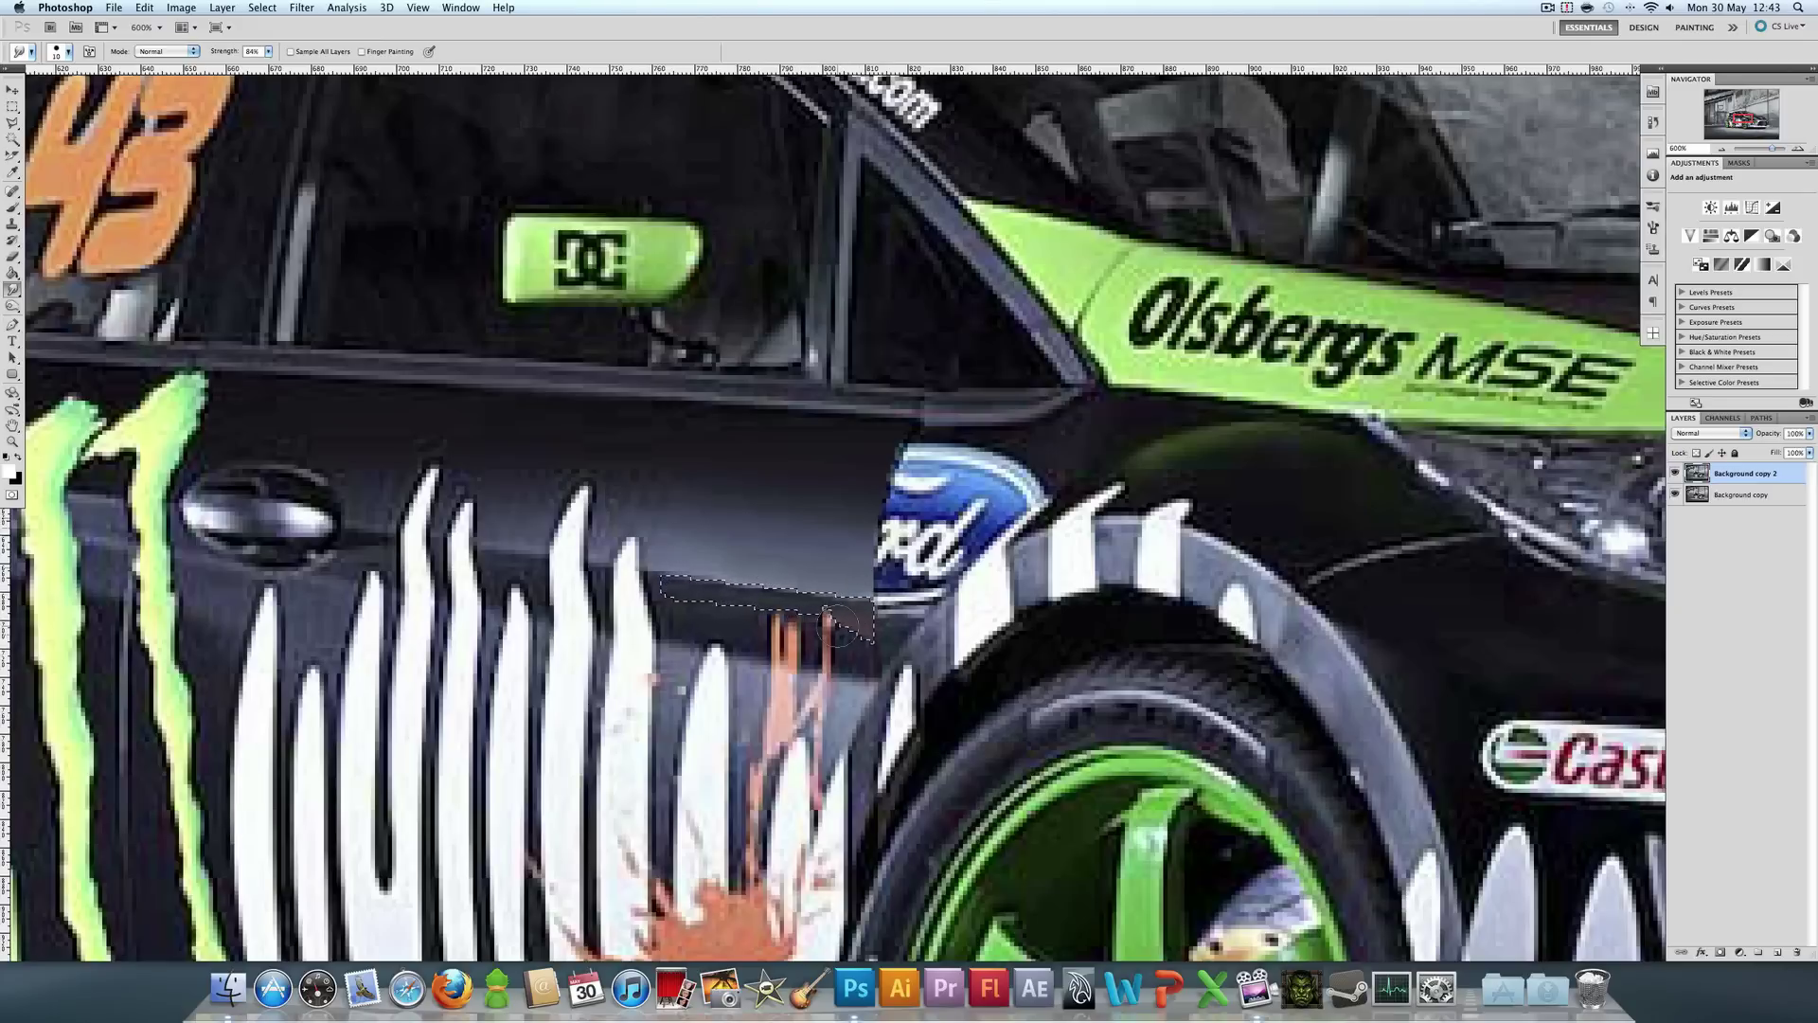
{"action": "key", "text": "ctrl+d"}
- Shrink the Smudge brush and touch up the door edge beside the front wheel arch
{"action": "key", "text": "bracketleft"}
{"action": "key", "text": "bracketleft"}
{"action": "key", "text": "bracketleft"}
{"action": "key", "text": "bracketleft"}
{"action": "key", "text": "bracketleft"}
{"action": "key", "text": "bracketleft"}
{"action": "key", "text": "bracketleft"}
{"action": "key", "text": "bracketleft"}
{"action": "left_click_drag", "start_coordinate": [867, 649], "coordinate": [860, 642]}
- Replace the smudged layer with a fresh duplicate of the Background copy layer and add an empty layer above it
{"action": "key", "text": "Delete"}
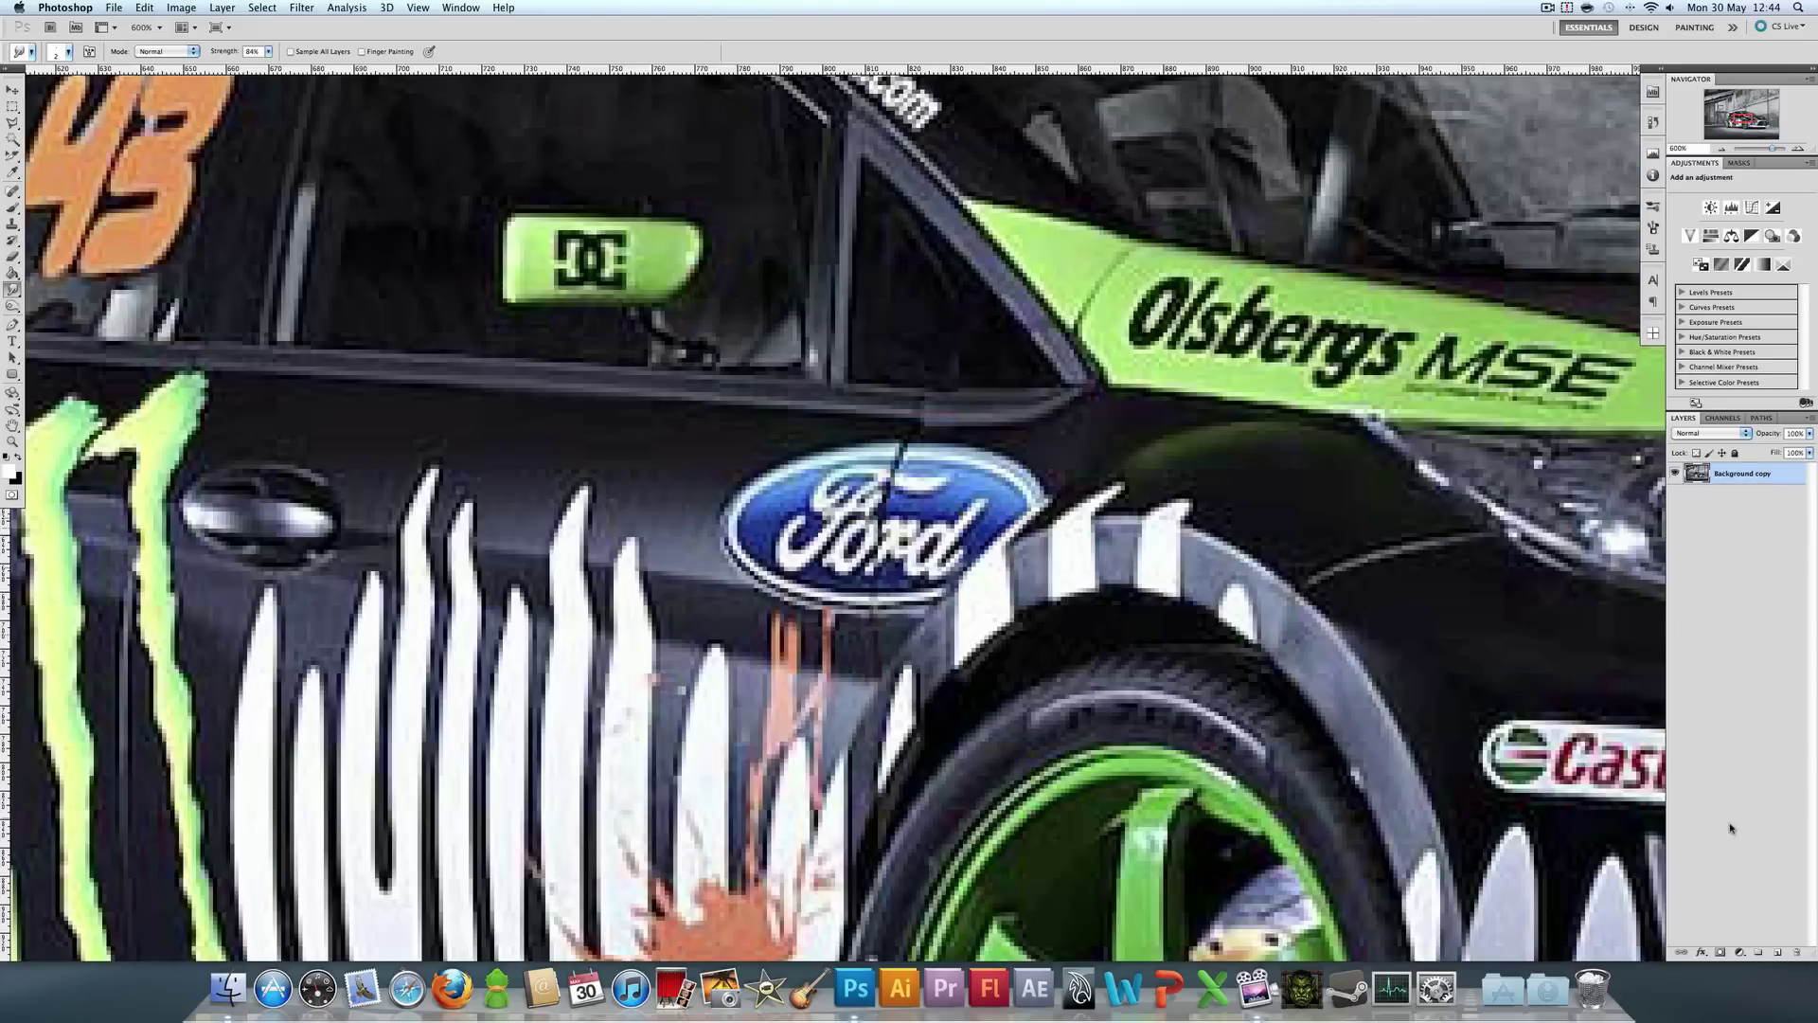
{"action": "left_click_drag", "start_coordinate": [1764, 483], "coordinate": [1778, 952]}
{"action": "key", "text": "l"}
{"action": "left_click", "coordinate": [1778, 952]}
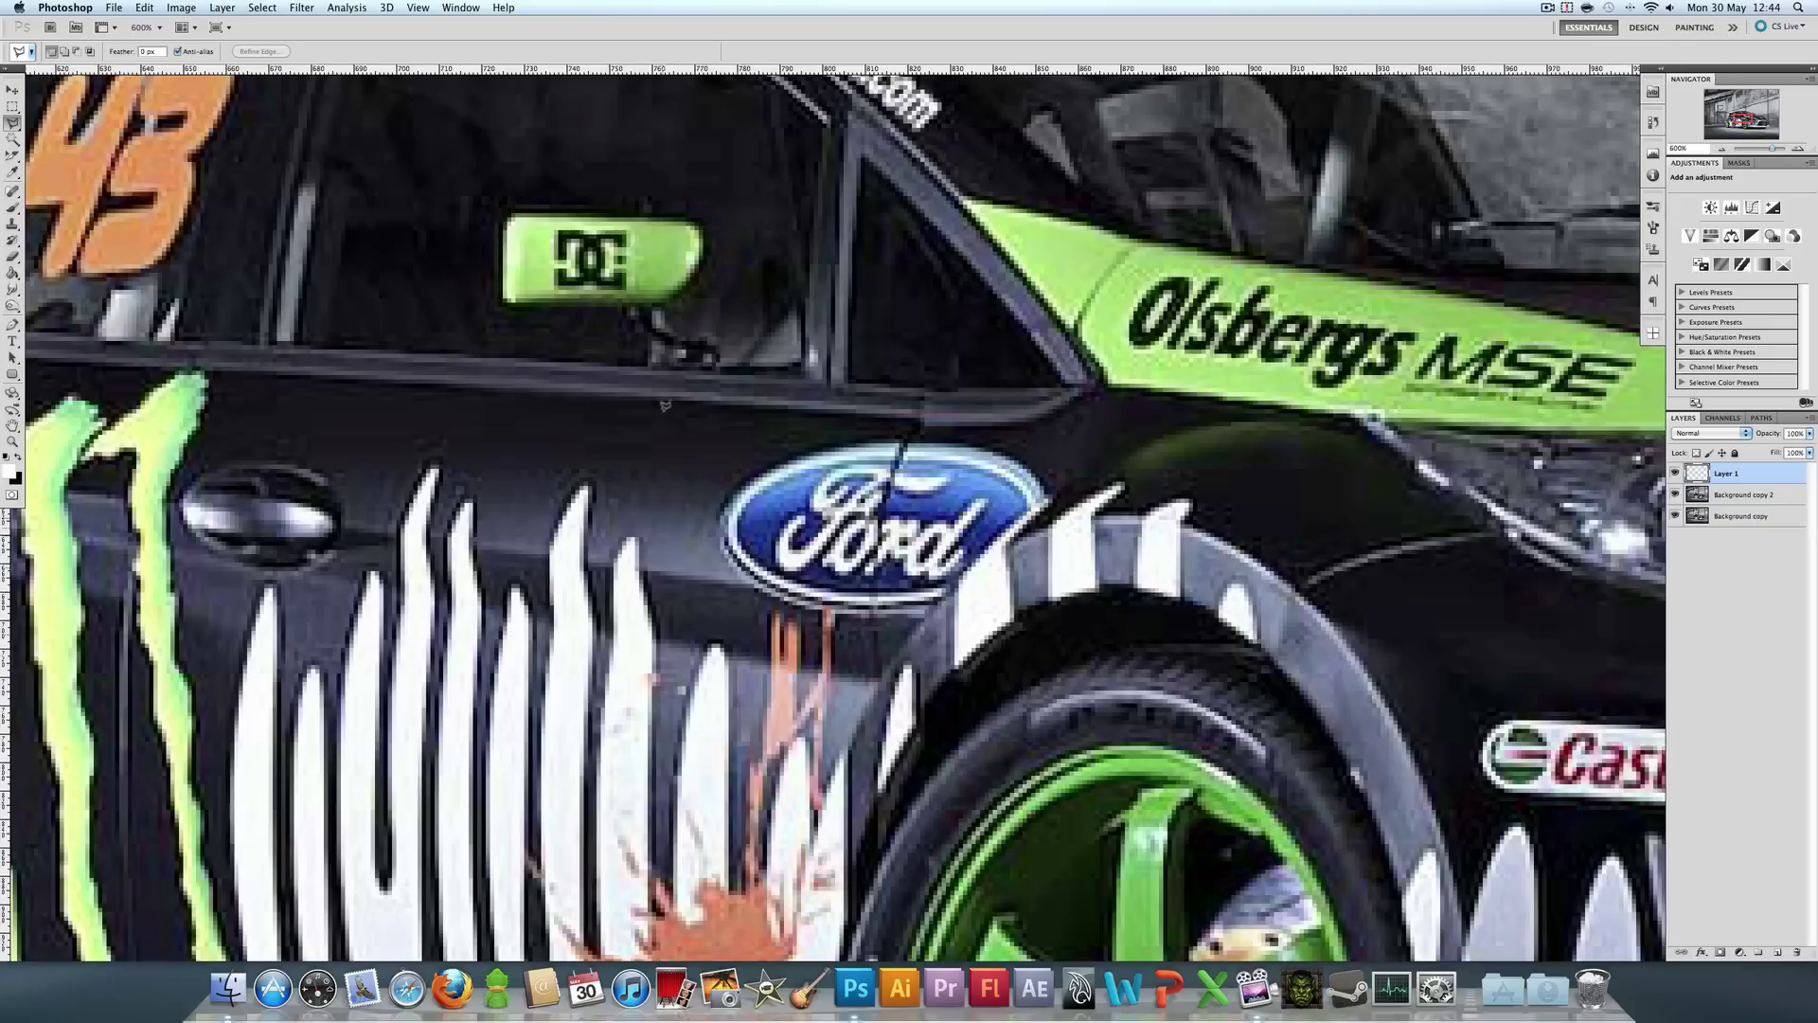
- Outline the door part of the Ford logo with the Polygonal Lasso and sample the dark door colour just above the logo
{"action": "mouse_move", "coordinate": [662, 412]}
{"action": "left_mouse_down"}
{"action": "mouse_move", "coordinate": [654, 568]}
{"action": "mouse_move", "coordinate": [869, 564]}
{"action": "mouse_move", "coordinate": [911, 423]}
{"action": "left_mouse_up"}
{"action": "left_click", "coordinate": [12, 172]}
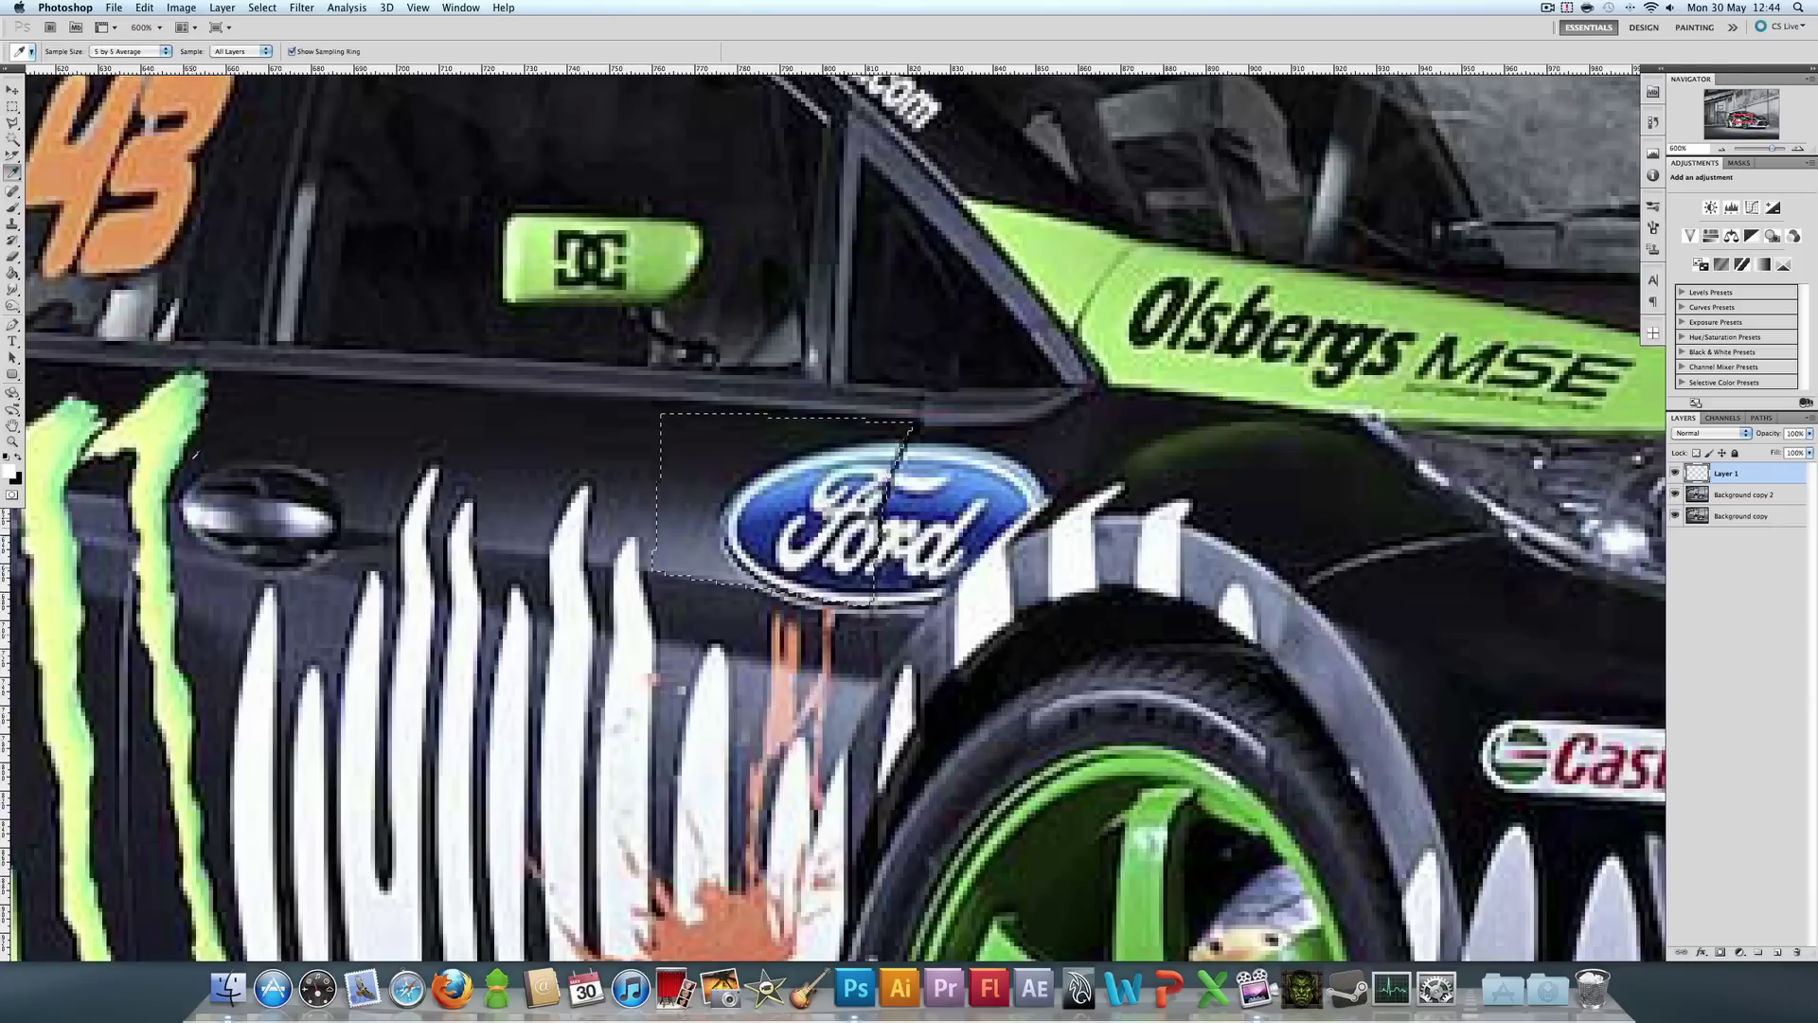
{"action": "left_click", "coordinate": [711, 426]}
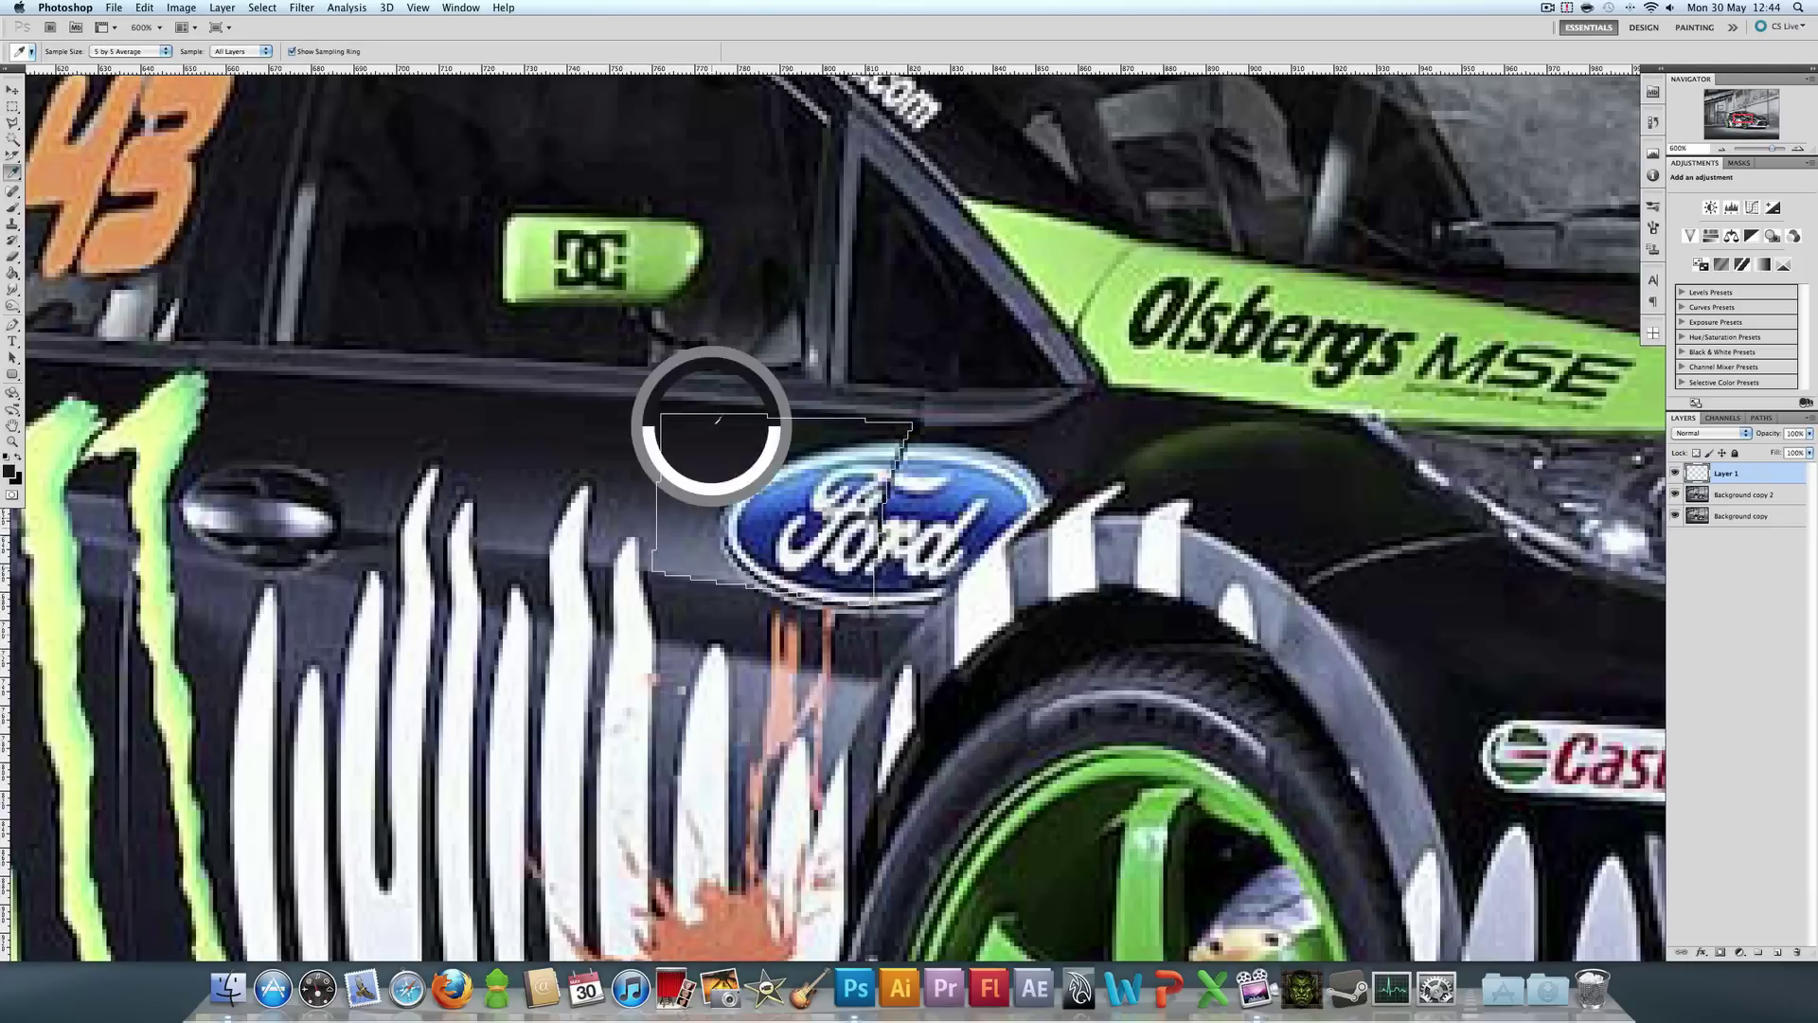
{"action": "left_click_drag", "start_coordinate": [720, 422], "coordinate": [721, 421]}
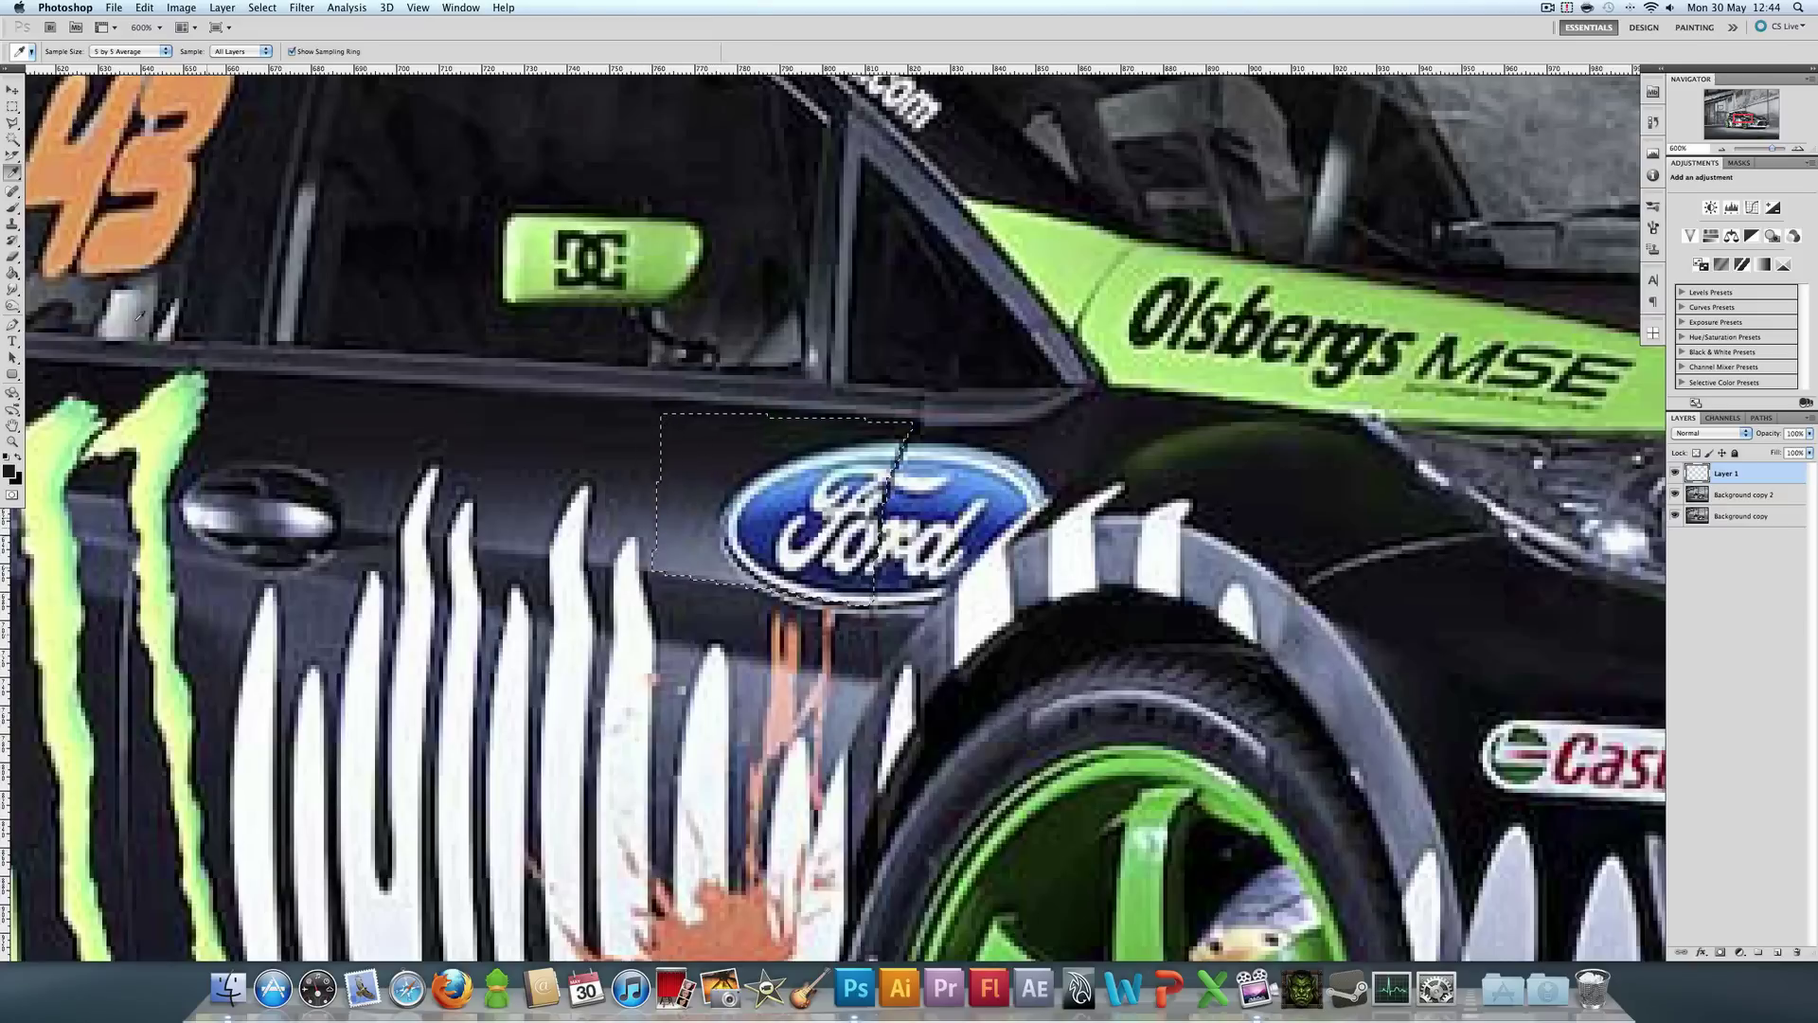
- Enlarge the Brush and paint the sampled dark colour over the upper part of the logo inside the selection
{"action": "left_click", "coordinate": [15, 208]}
{"action": "left_click", "coordinate": [69, 53]}
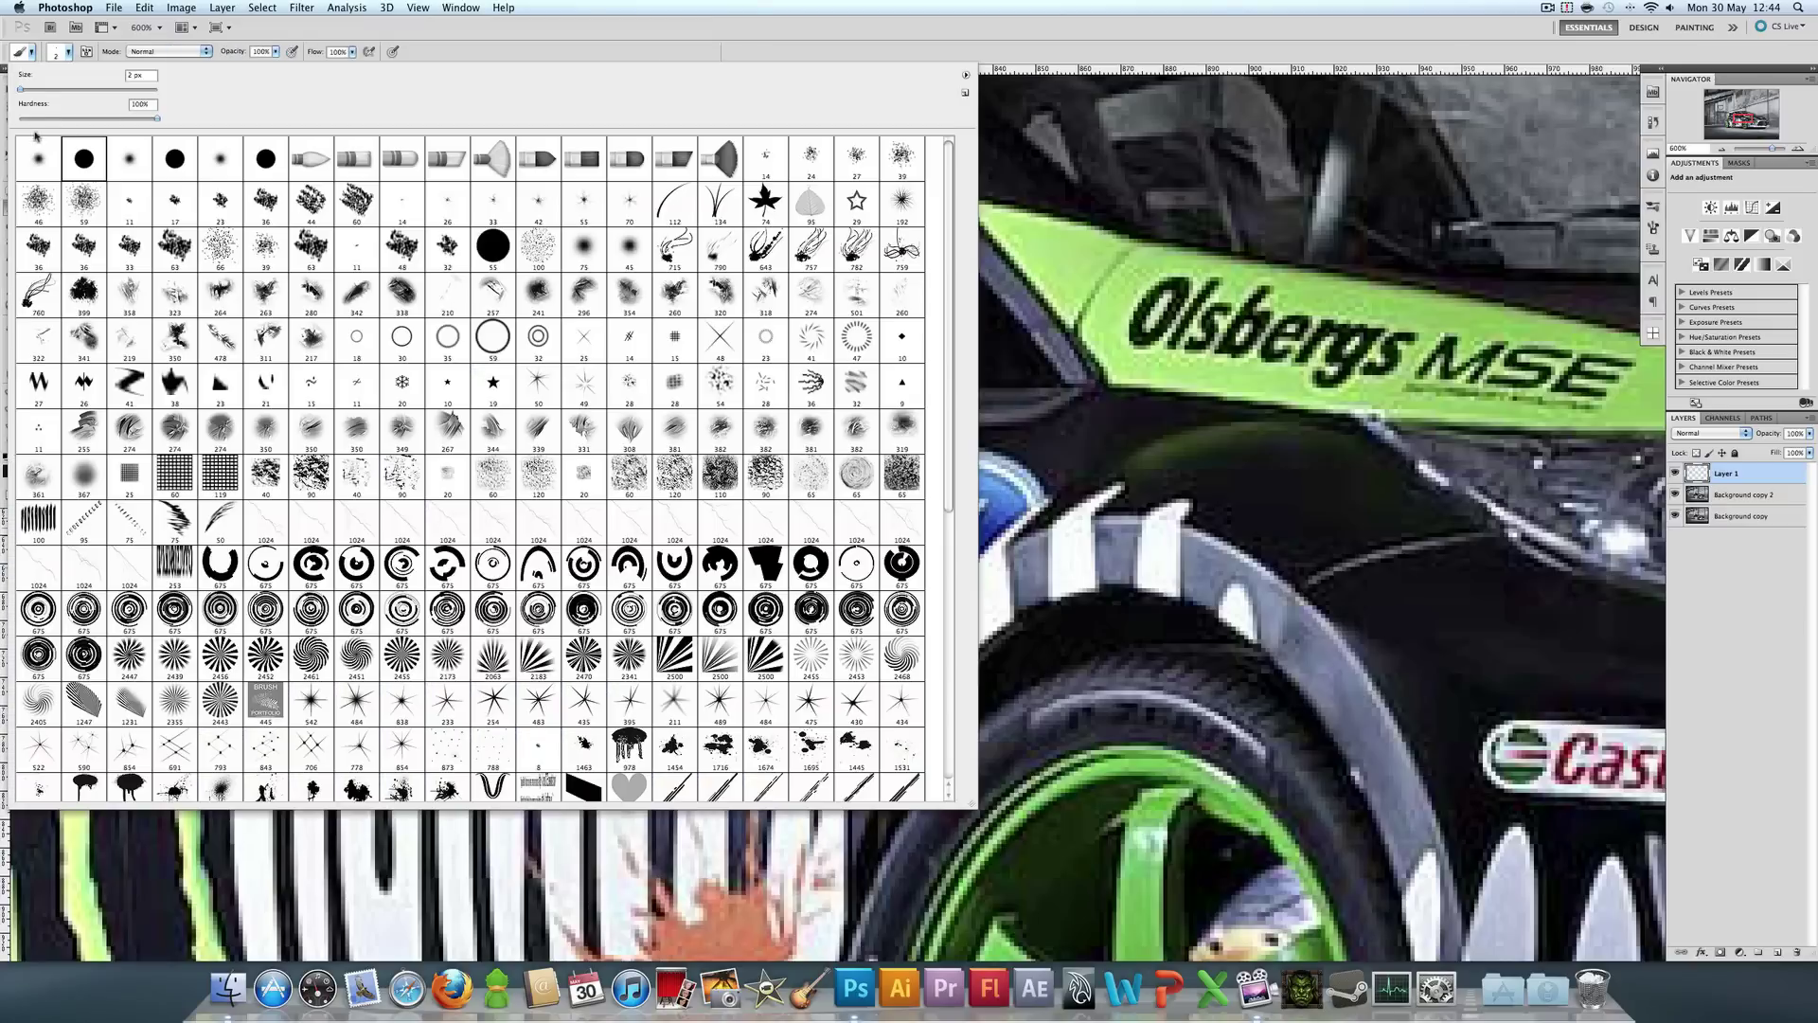
{"action": "left_click_drag", "start_coordinate": [20, 89], "coordinate": [47, 90]}
{"action": "key", "text": "Return"}
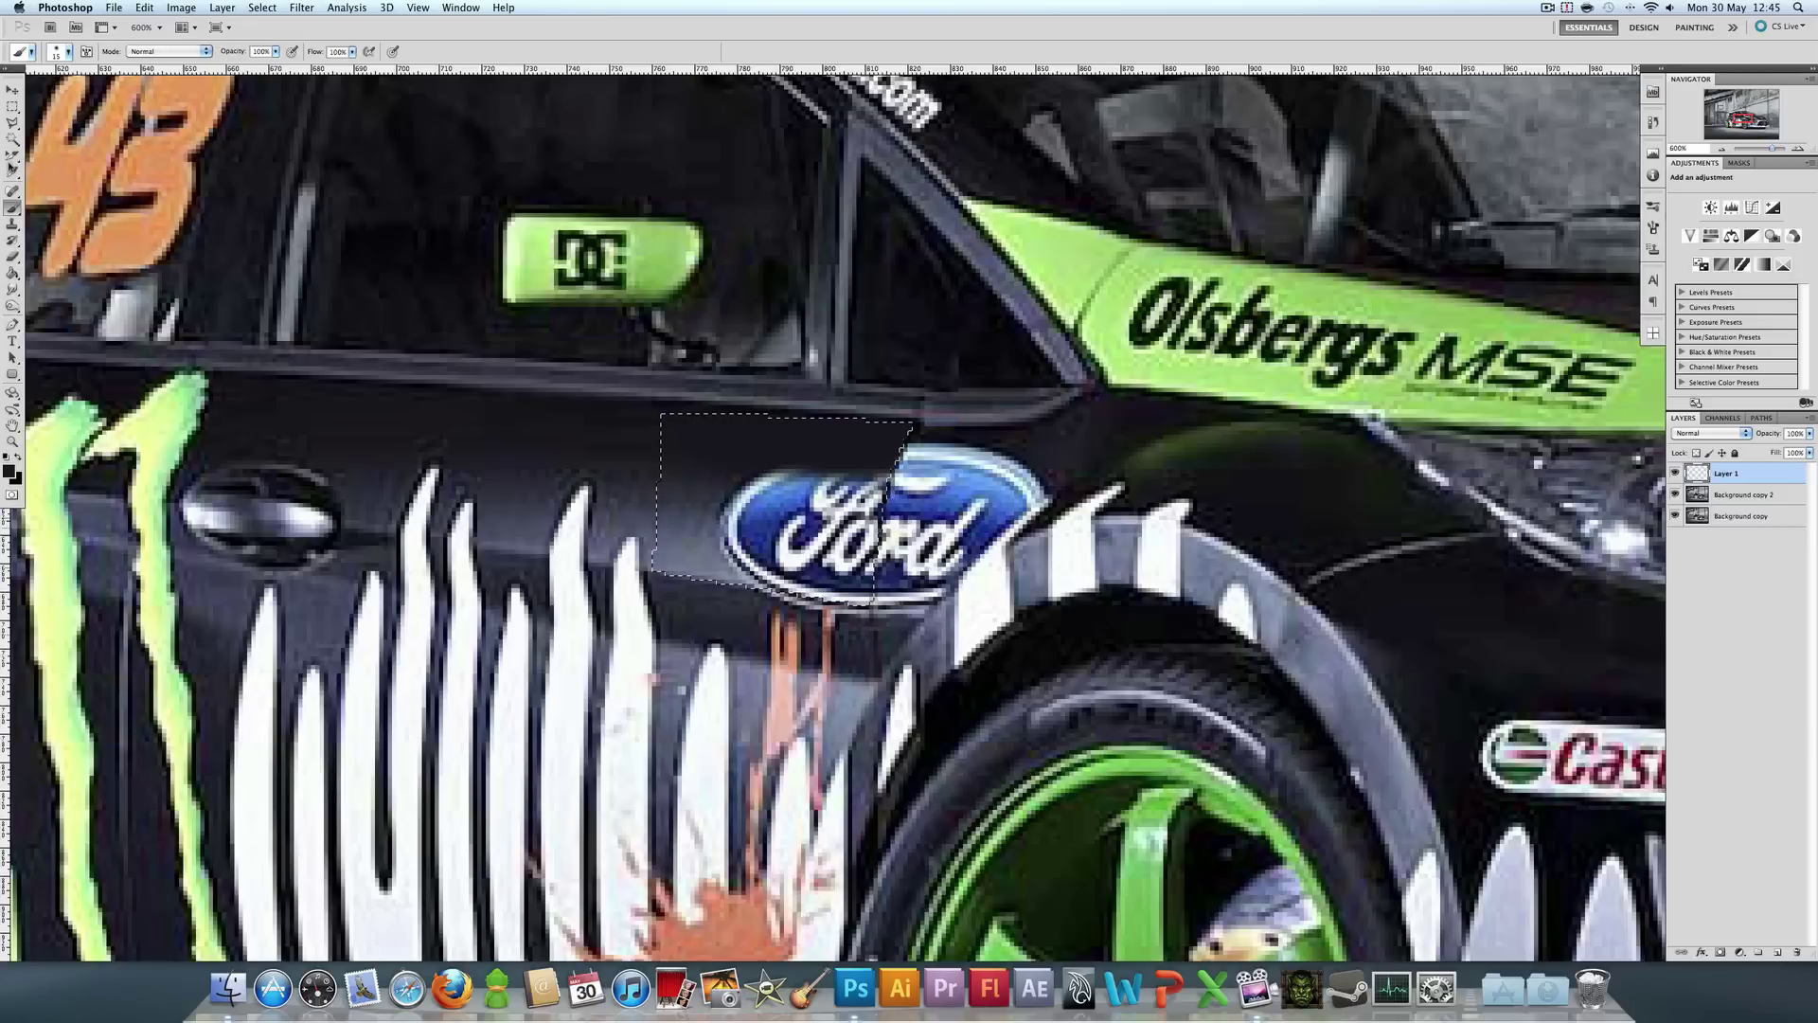
- Paint over the rest of the selected logo part on the empty layer, resampling lighter door colours while working down to the crease
{"action": "left_click", "coordinate": [13, 172]}
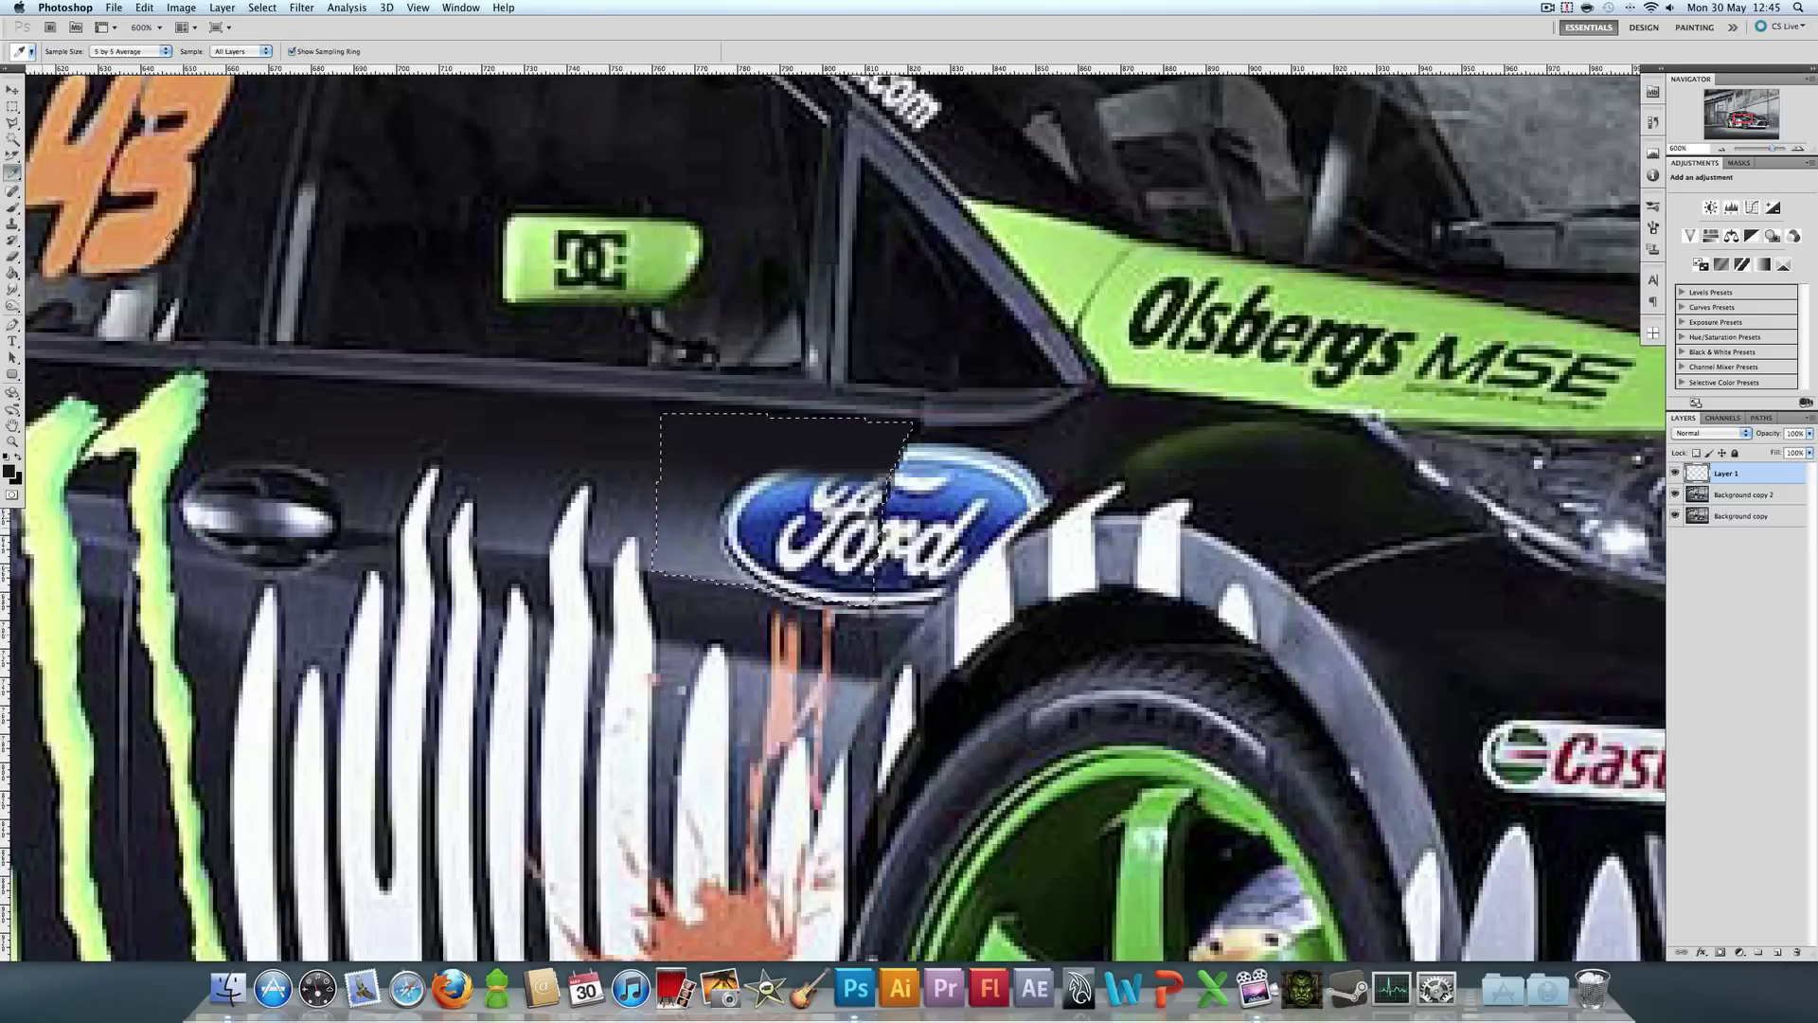
{"action": "left_click", "coordinate": [13, 207]}
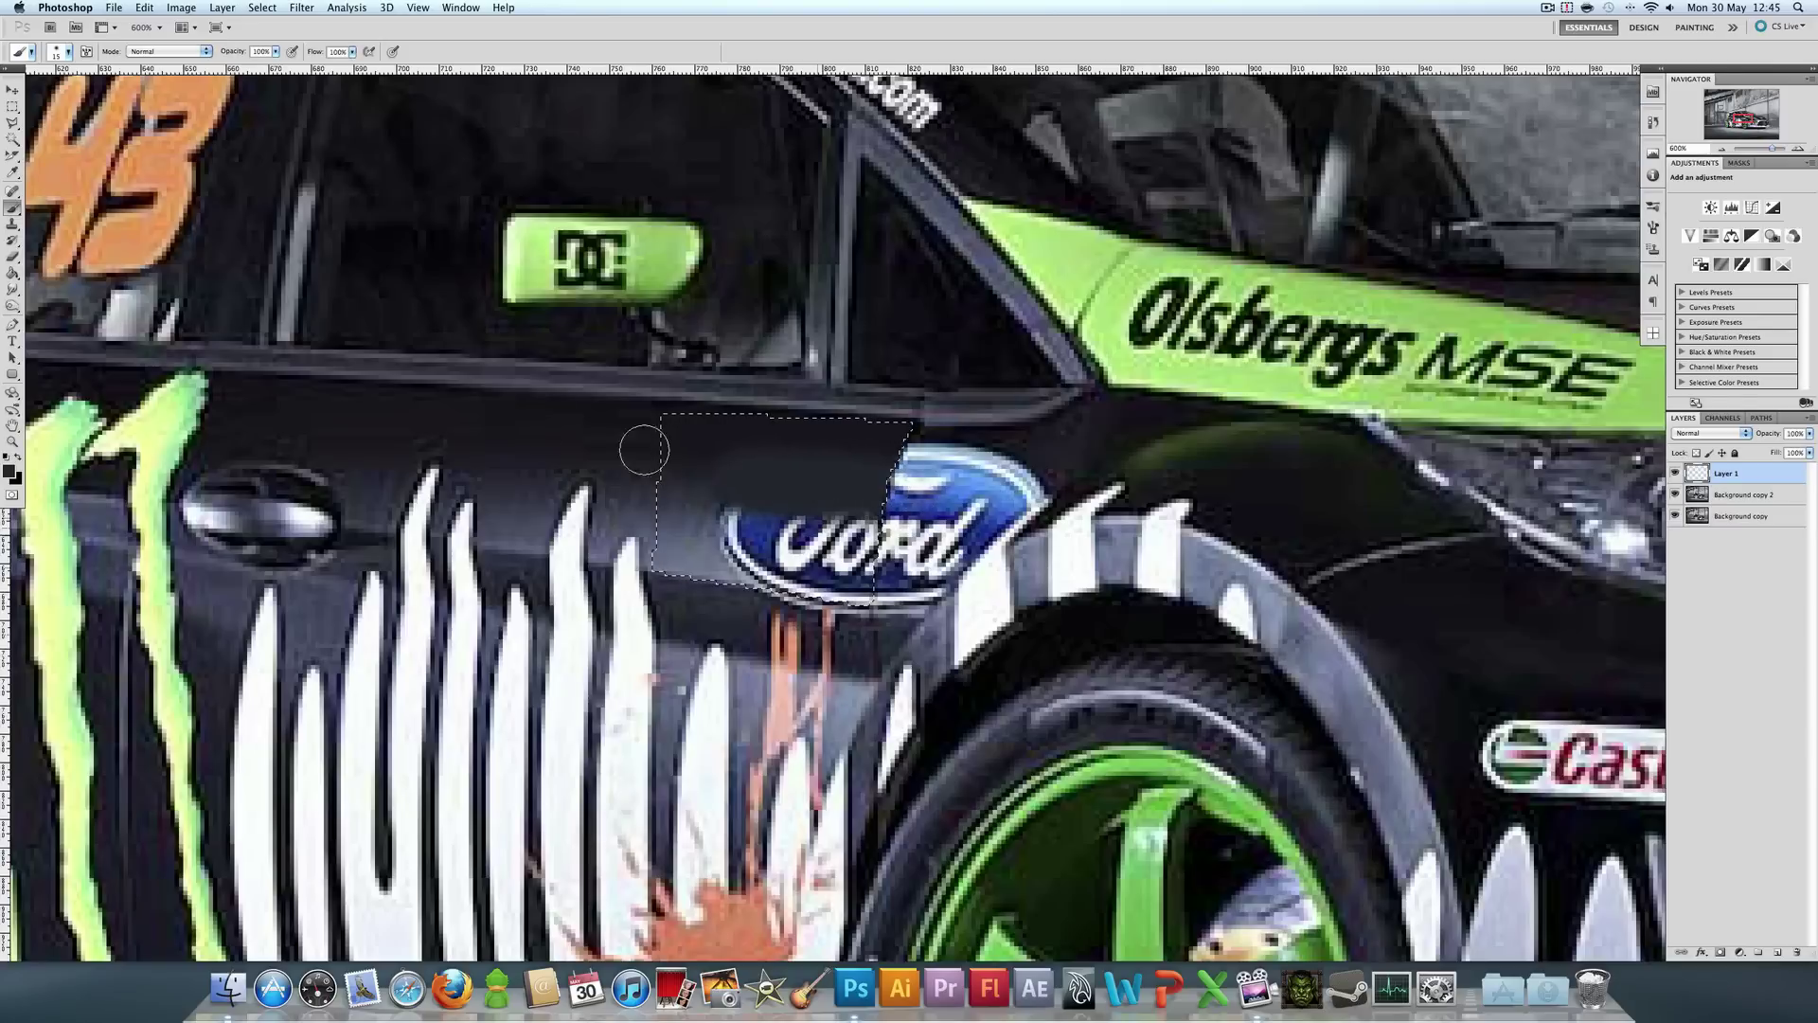
{"action": "left_click", "coordinate": [13, 171]}
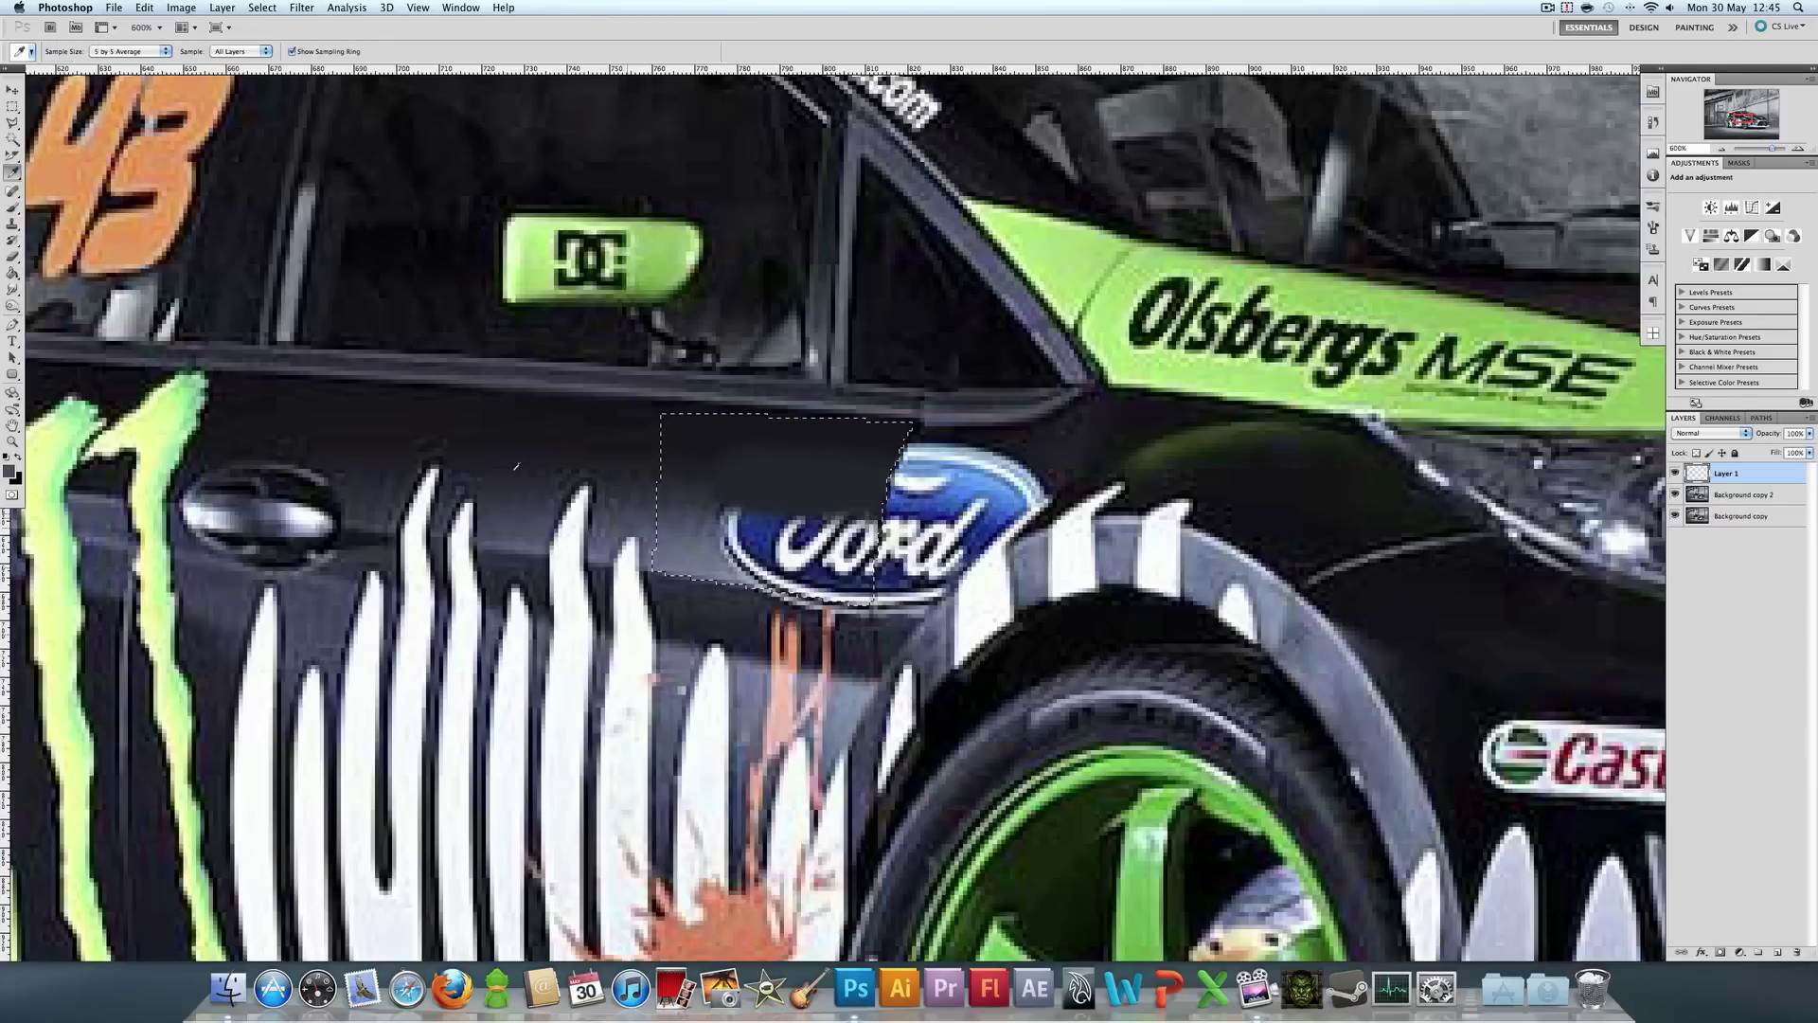
{"action": "left_click", "coordinate": [12, 207]}
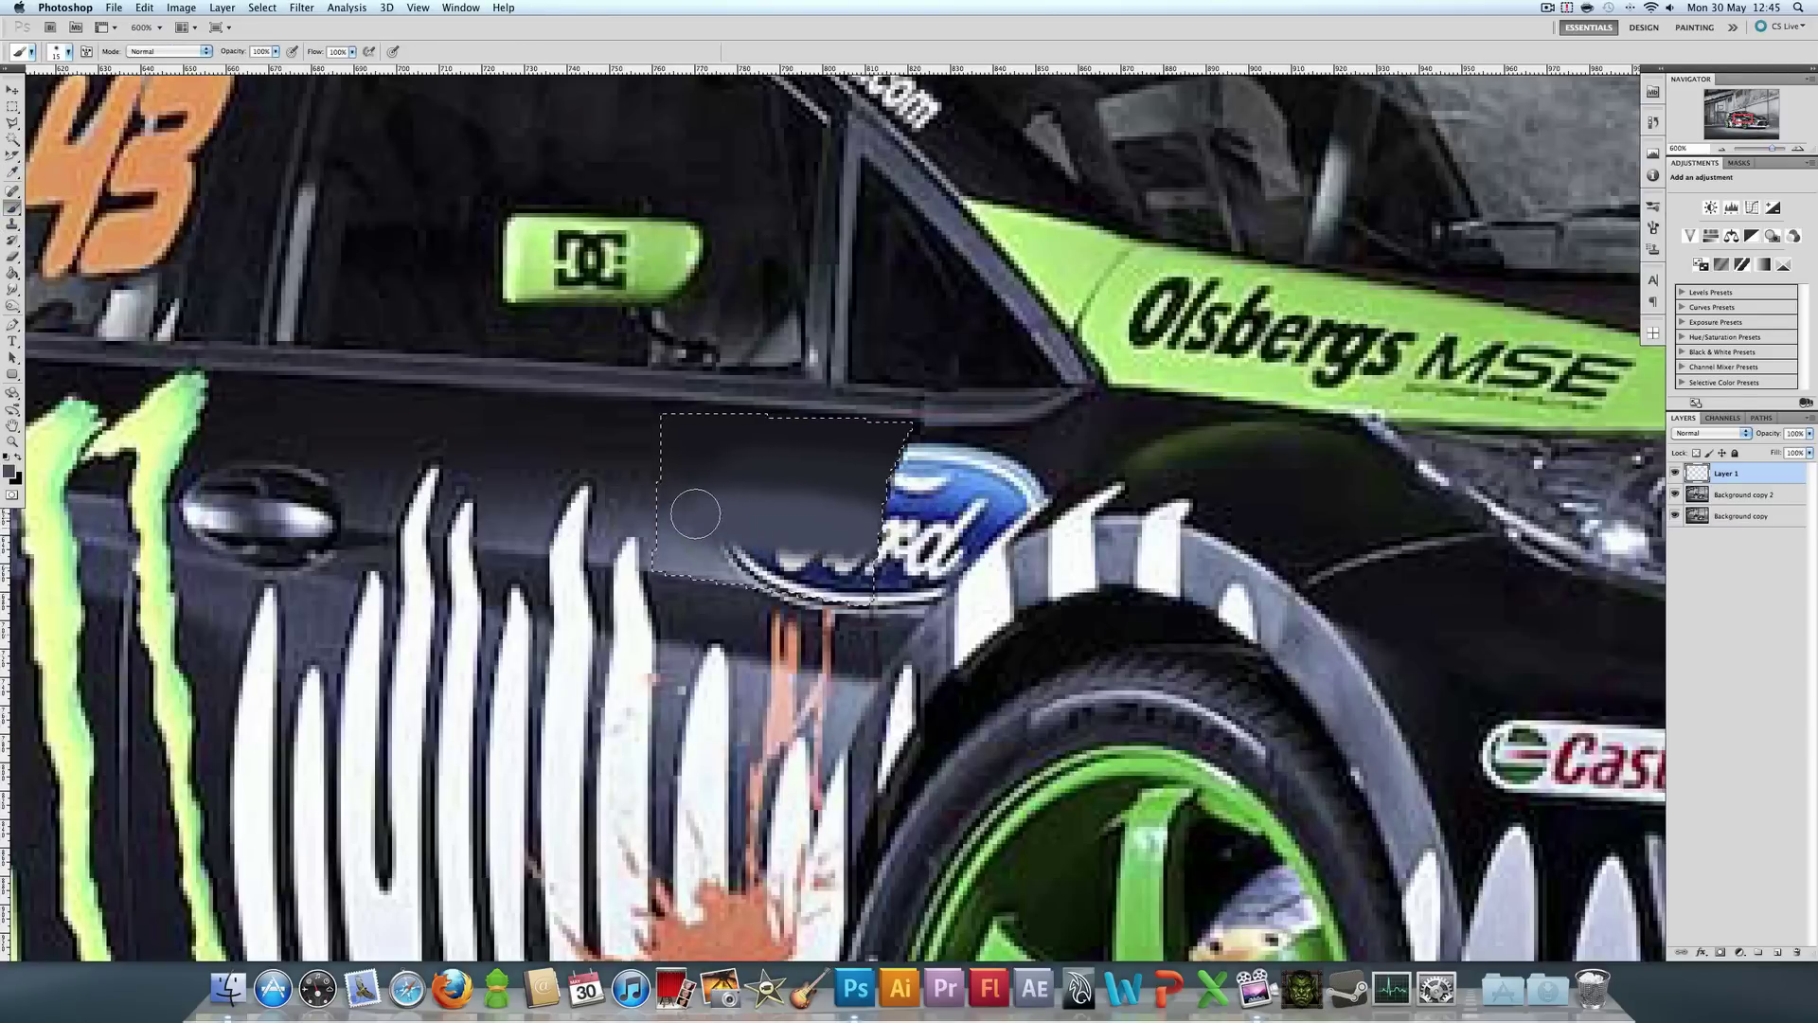
{"action": "left_click", "coordinate": [12, 172]}
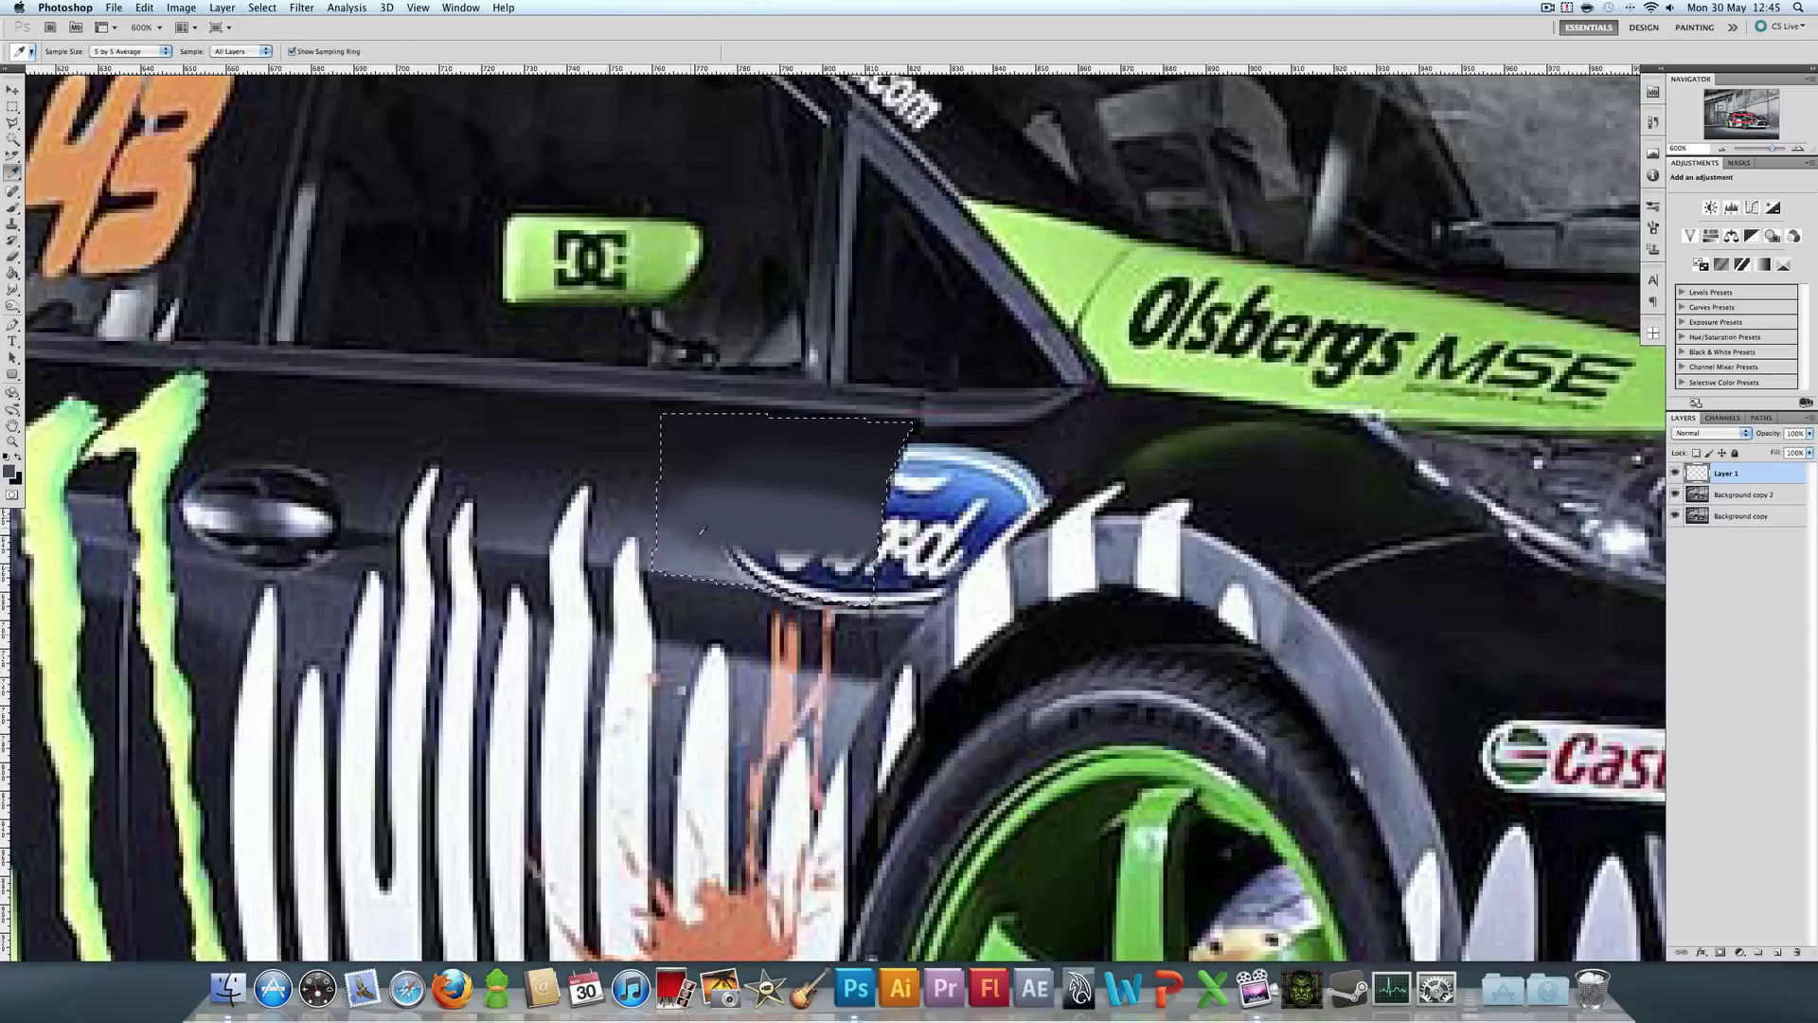
{"action": "left_click", "coordinate": [12, 207]}
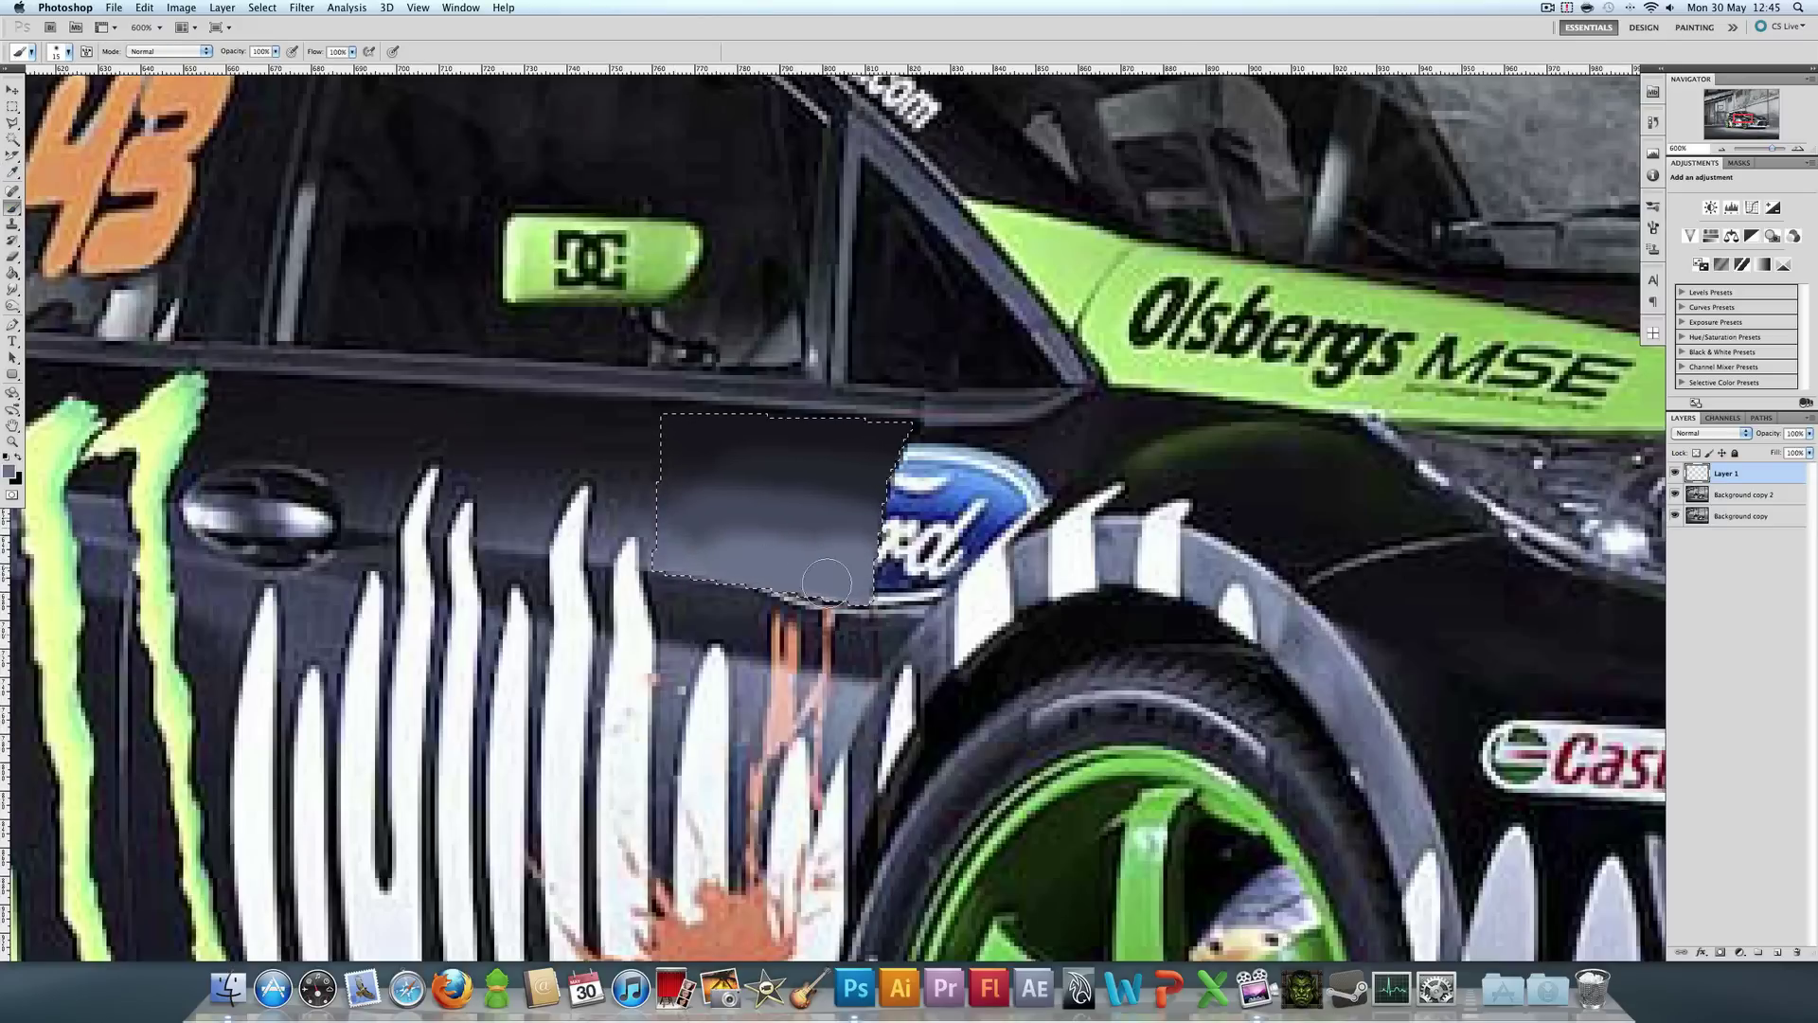
- Clear the selection and soften the upper edge of the painted patch near the door seam with a smaller Blur brush
{"action": "key", "text": "super+d"}
{"action": "left_click", "coordinate": [11, 291]}
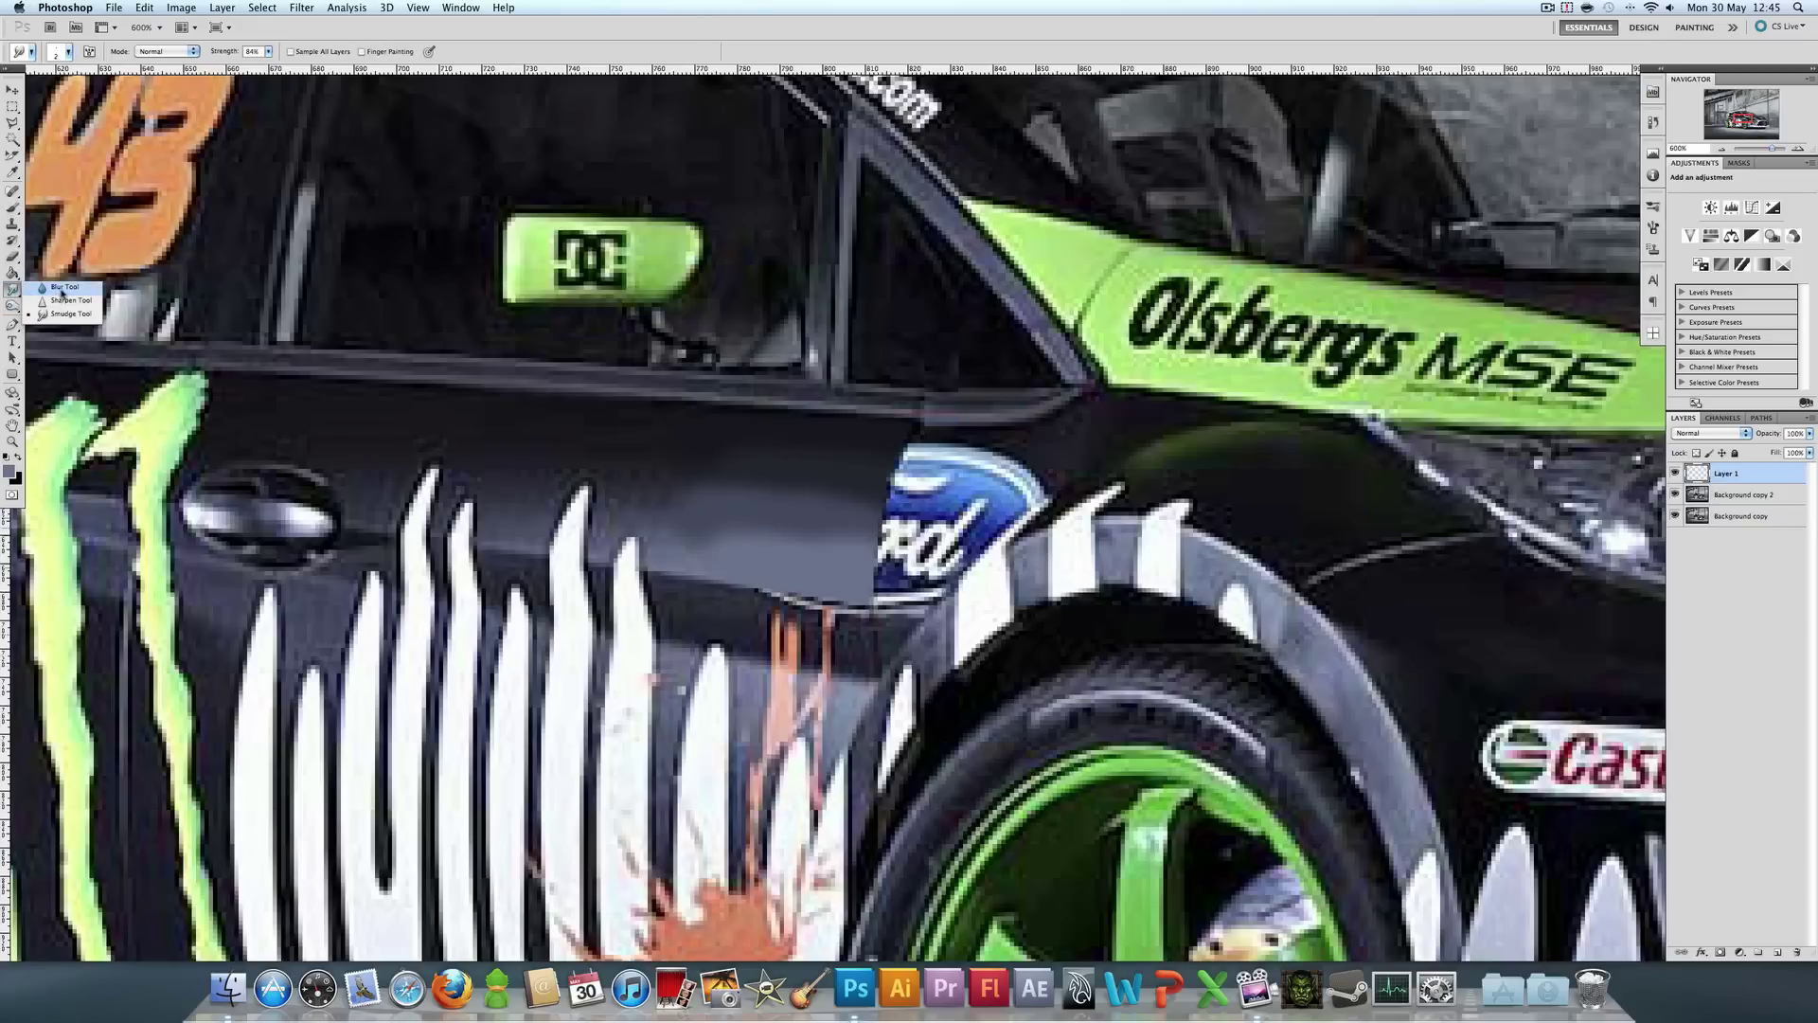
{"action": "left_click", "coordinate": [62, 286]}
{"action": "key", "text": "bracketleft"}
{"action": "key", "text": "bracketleft"}
{"action": "key", "text": "bracketleft"}
{"action": "key", "text": "bracketleft"}
{"action": "key", "text": "bracketleft"}
{"action": "key", "text": "bracketleft"}
{"action": "key", "text": "bracketleft"}
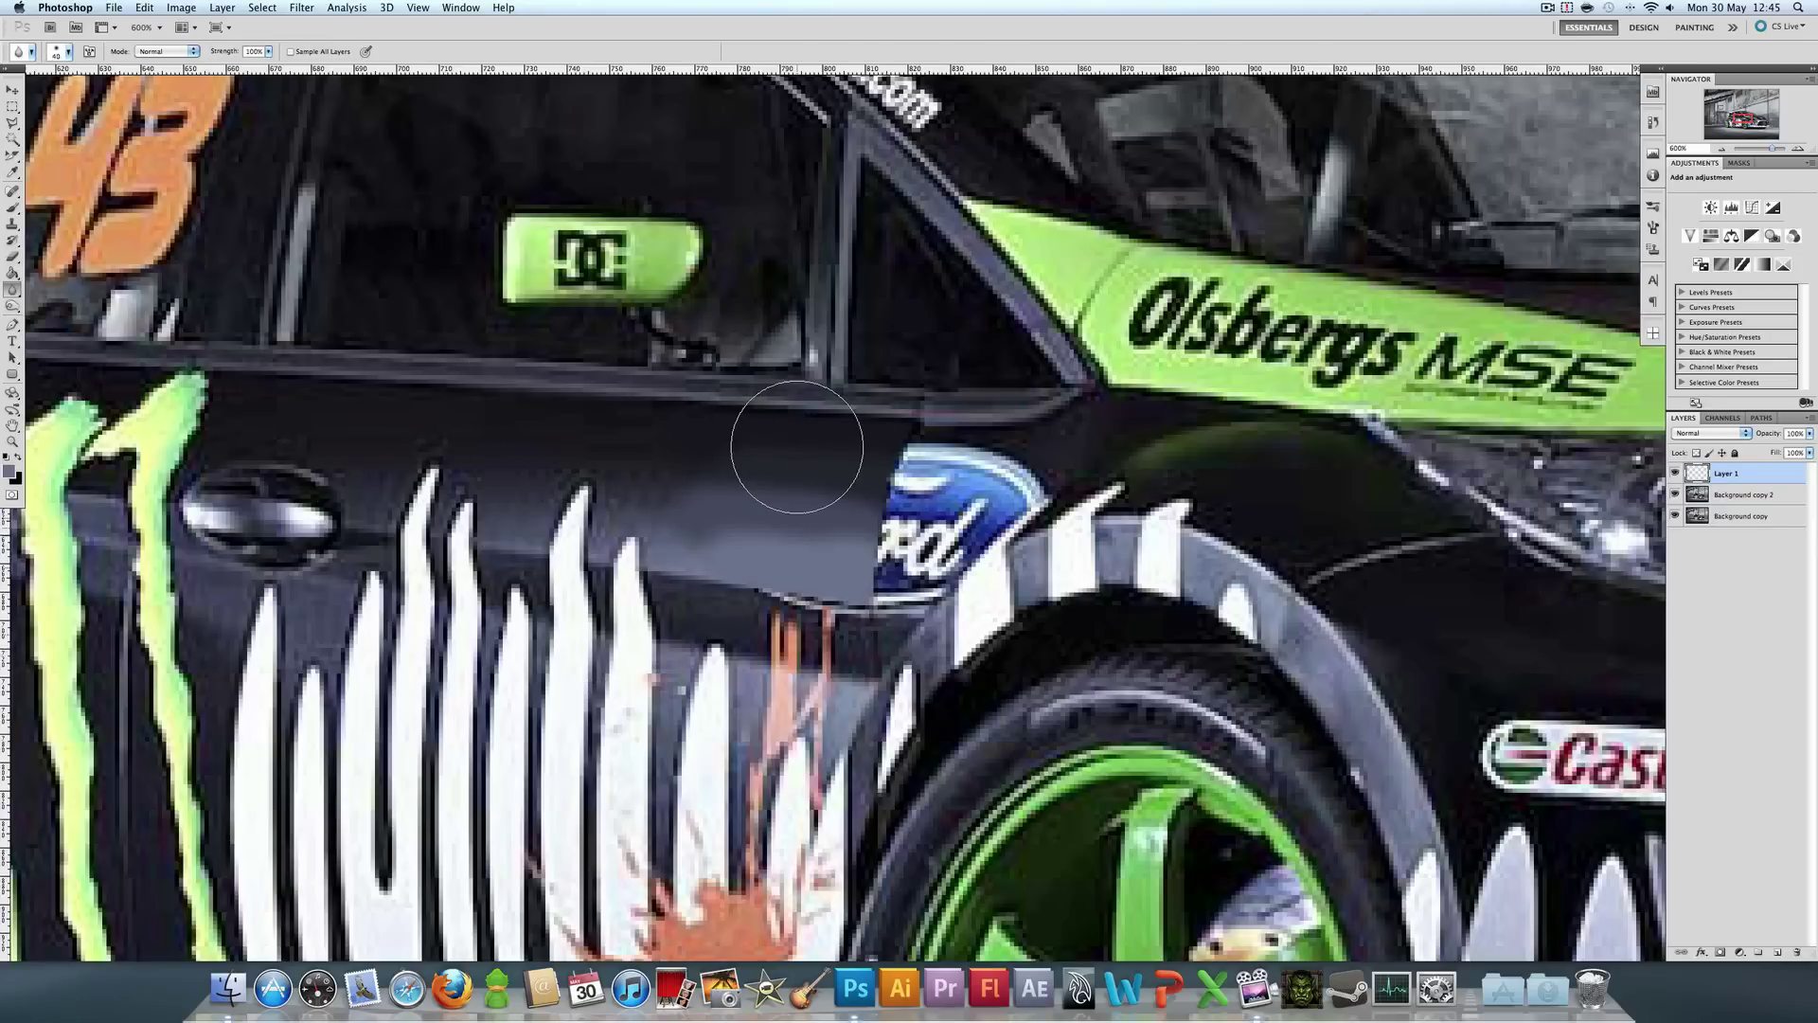
{"action": "key", "text": "bracketleft"}
{"action": "key", "text": "bracketleft"}
{"action": "mouse_move", "coordinate": [822, 438]}
{"action": "left_mouse_down"}
{"action": "mouse_move", "coordinate": [833, 521]}
{"action": "mouse_move", "coordinate": [834, 477]}
{"action": "mouse_move", "coordinate": [795, 508]}
{"action": "mouse_move", "coordinate": [801, 540]}
{"action": "mouse_move", "coordinate": [789, 468]}
{"action": "mouse_move", "coordinate": [708, 464]}
{"action": "mouse_move", "coordinate": [684, 484]}
{"action": "mouse_move", "coordinate": [702, 506]}
{"action": "mouse_move", "coordinate": [709, 474]}
{"action": "mouse_move", "coordinate": [755, 542]}
{"action": "mouse_move", "coordinate": [701, 525]}
{"action": "mouse_move", "coordinate": [733, 529]}
{"action": "mouse_move", "coordinate": [756, 489]}
{"action": "mouse_move", "coordinate": [800, 502]}
{"action": "mouse_move", "coordinate": [820, 462]}
{"action": "mouse_move", "coordinate": [889, 449]}
{"action": "left_mouse_up"}
- Check the patch against the whole car, delete the painted layer and add a fresh empty layer
{"action": "left_click", "coordinate": [13, 443]}
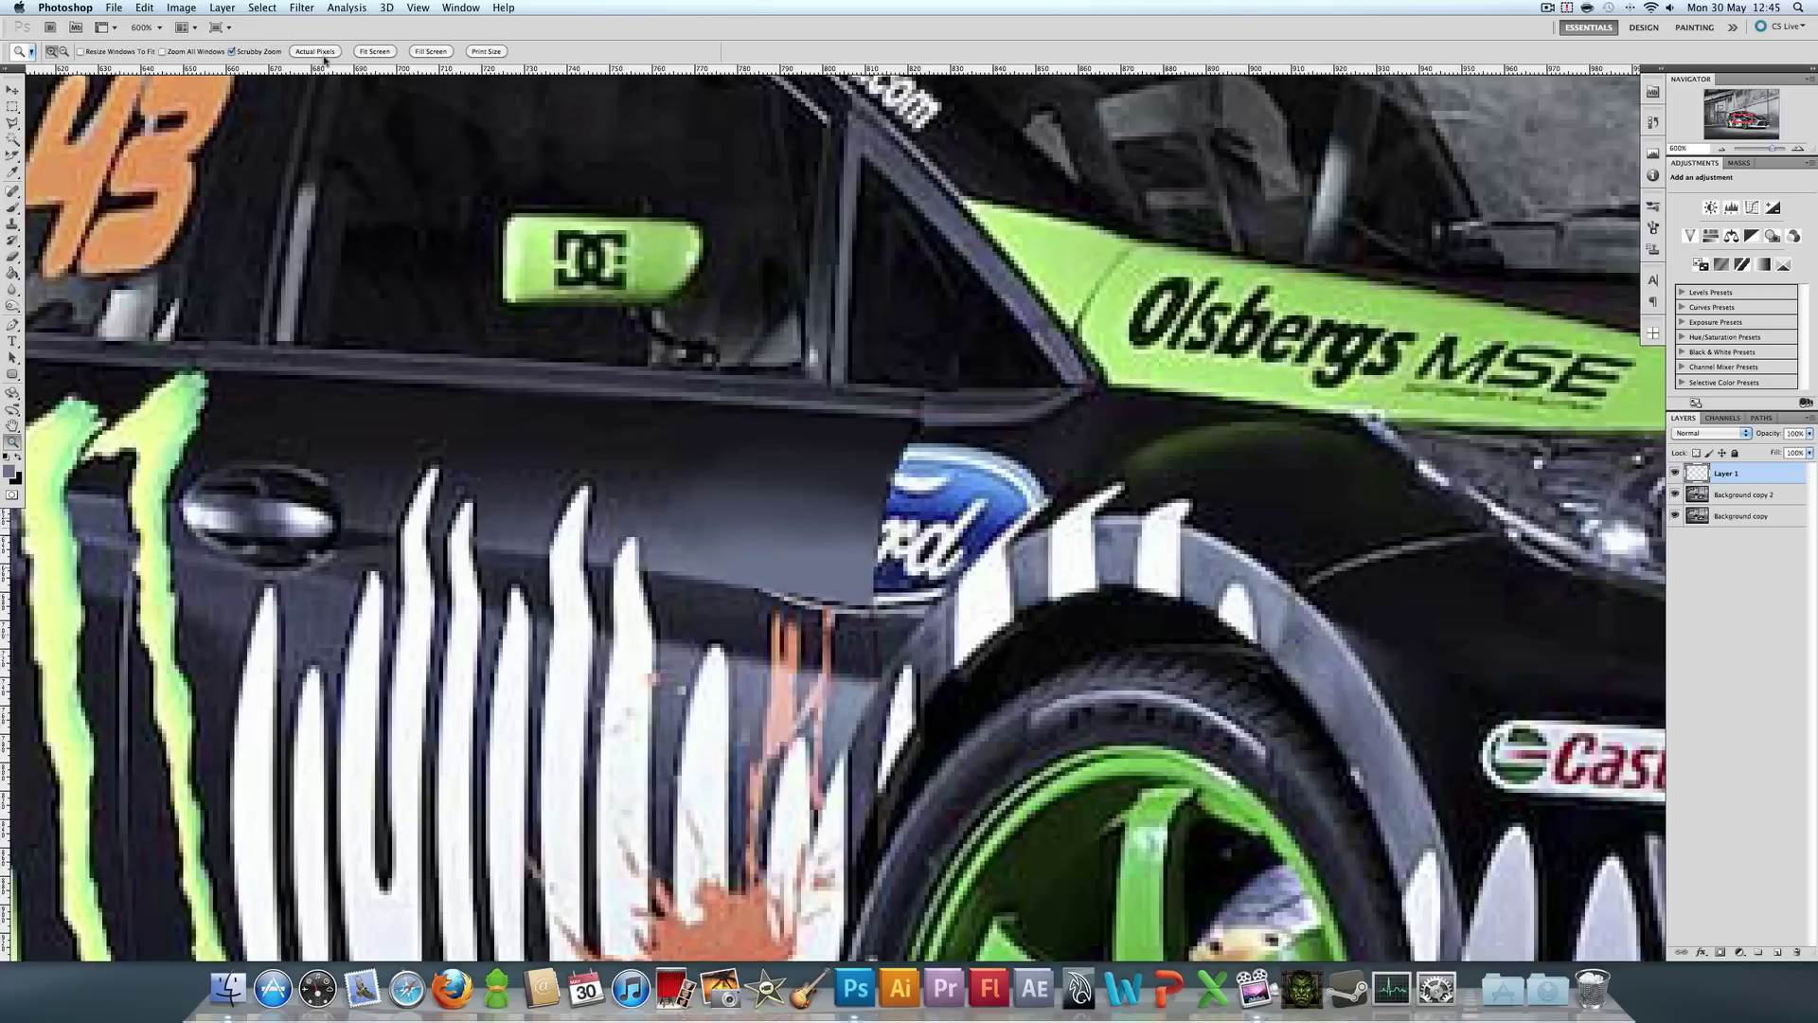
{"action": "left_click", "coordinate": [314, 52]}
{"action": "left_click", "coordinate": [1078, 636]}
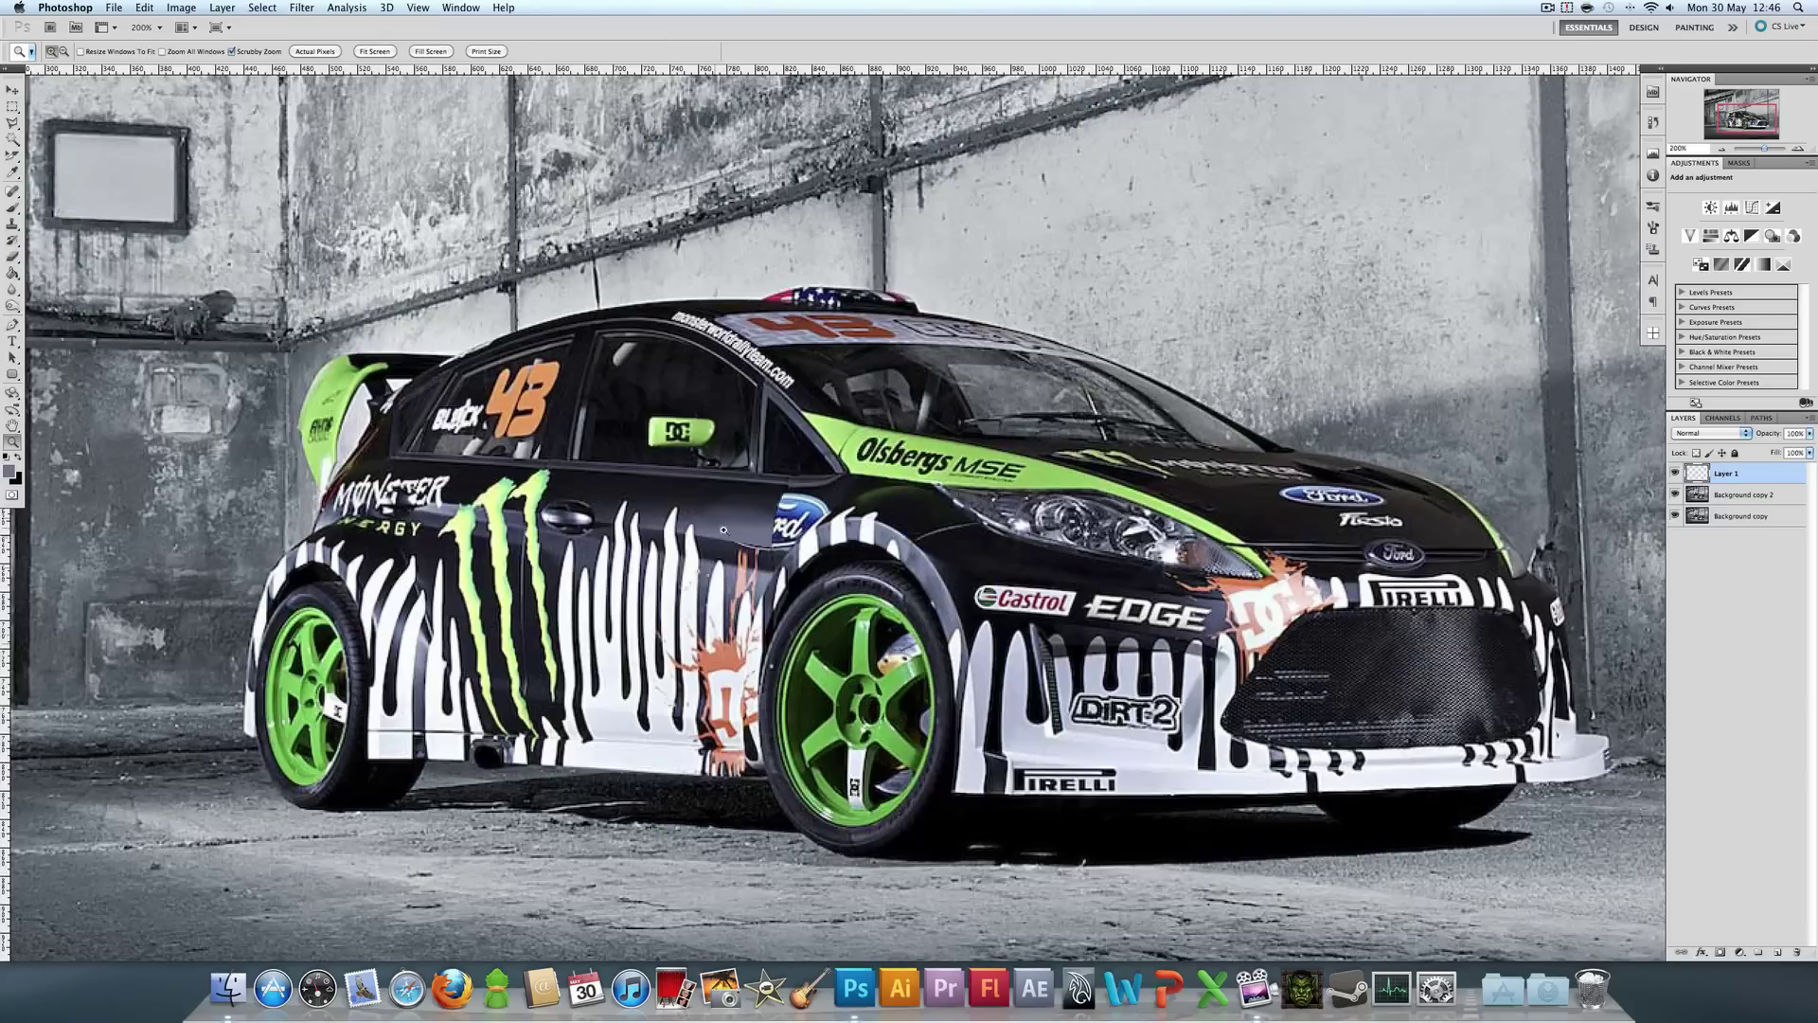
{"action": "left_click_drag", "start_coordinate": [724, 529], "coordinate": [1007, 490]}
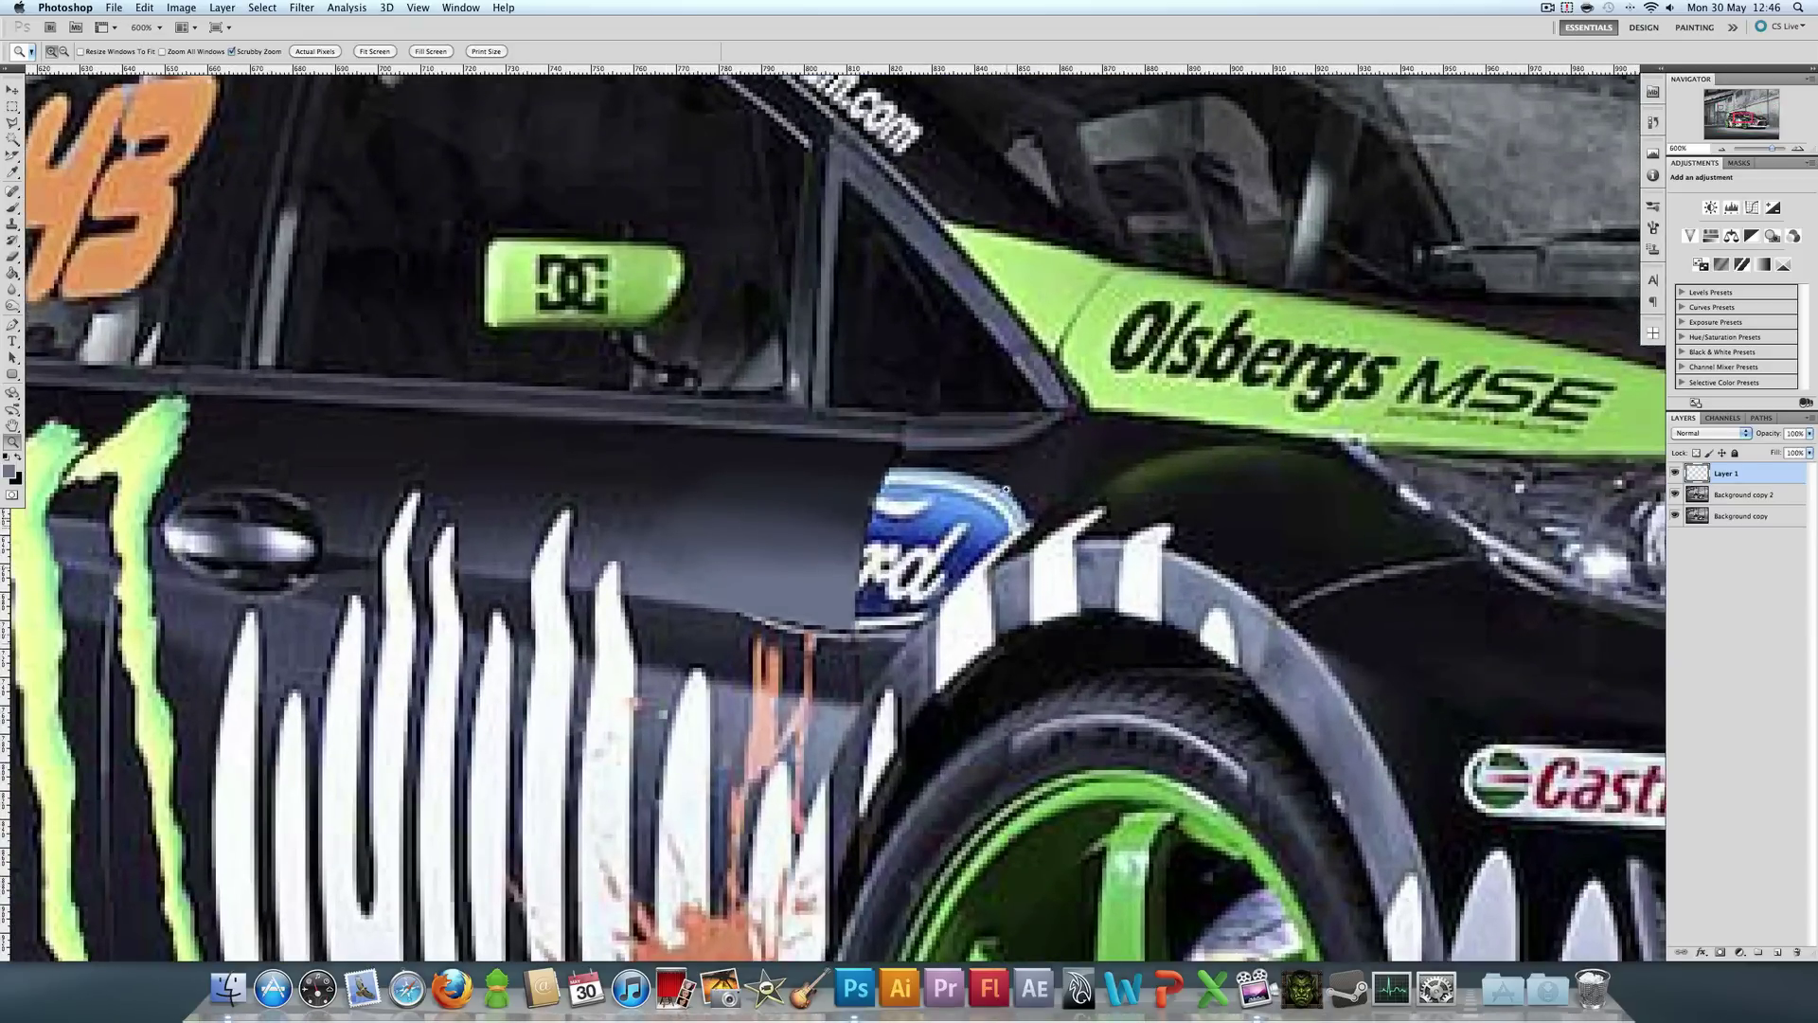
{"action": "key", "text": "Delete"}
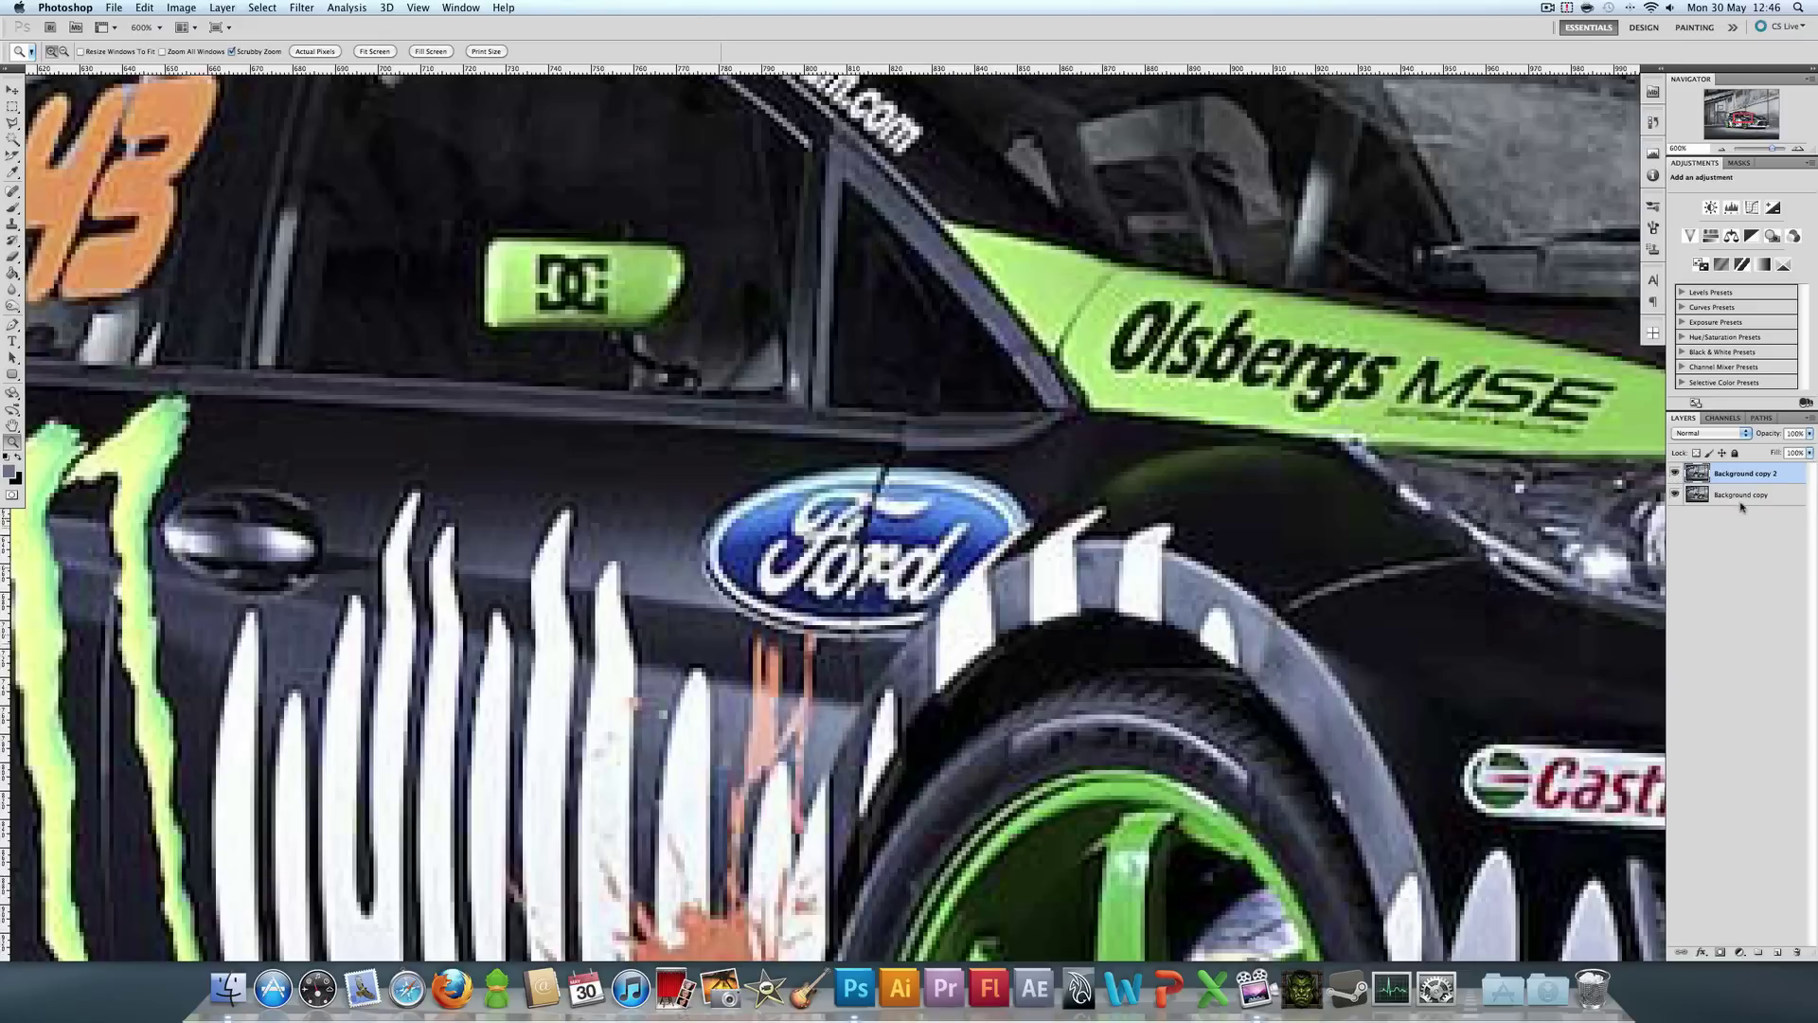
{"action": "left_click", "coordinate": [1779, 952]}
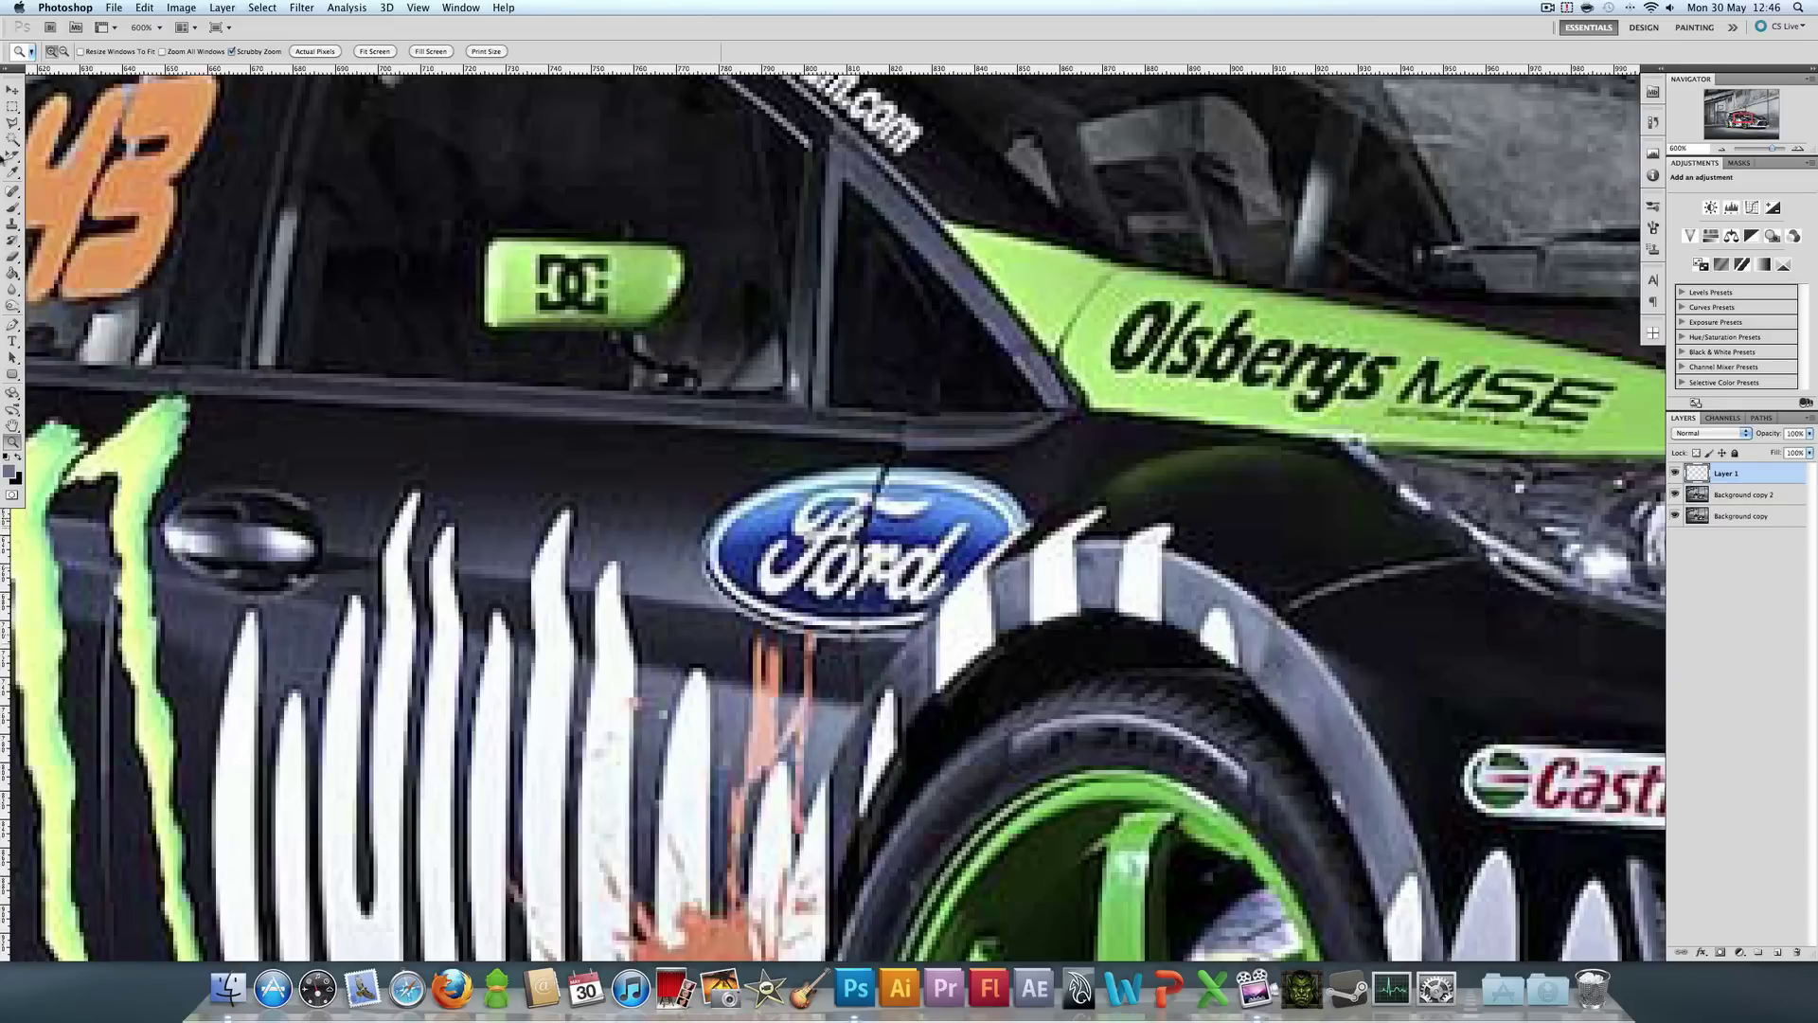
- Outline the door part of the Ford logo with the Polygonal Lasso, fill it with a dark gradient and deselect
{"action": "left_click", "coordinate": [12, 123]}
{"action": "left_click", "coordinate": [646, 428]}
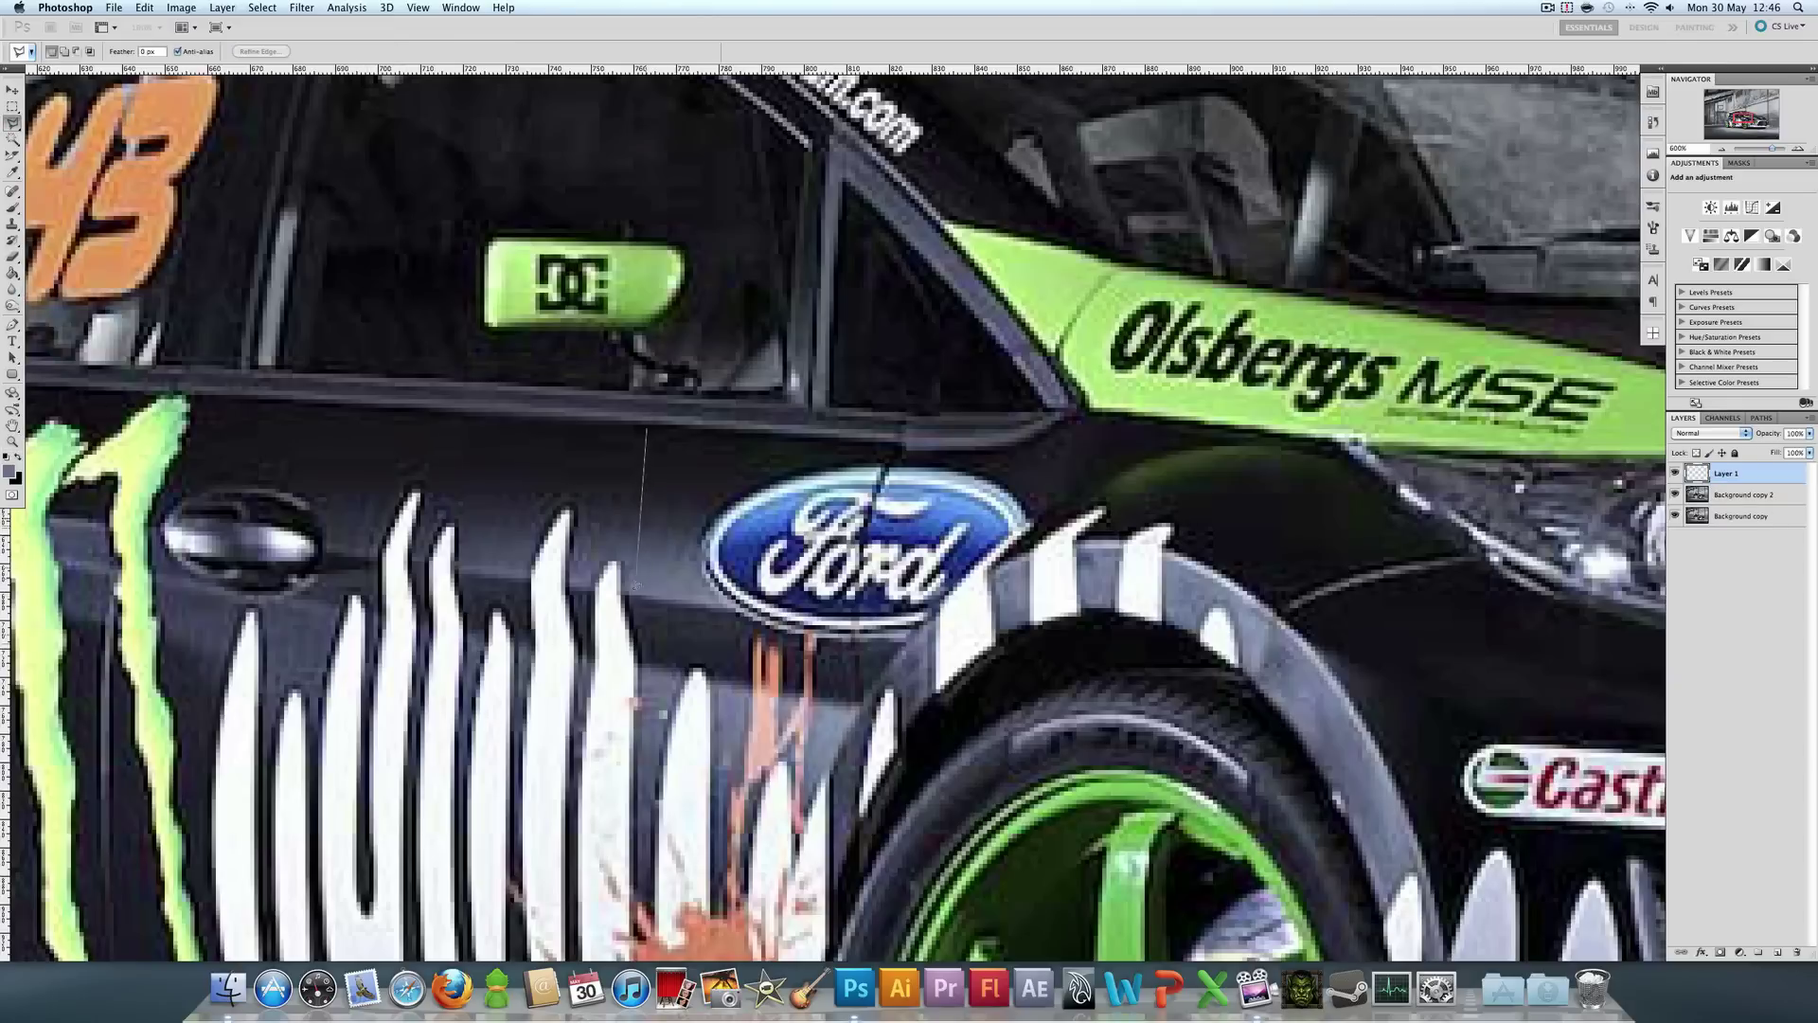
{"action": "left_click", "coordinate": [632, 608]}
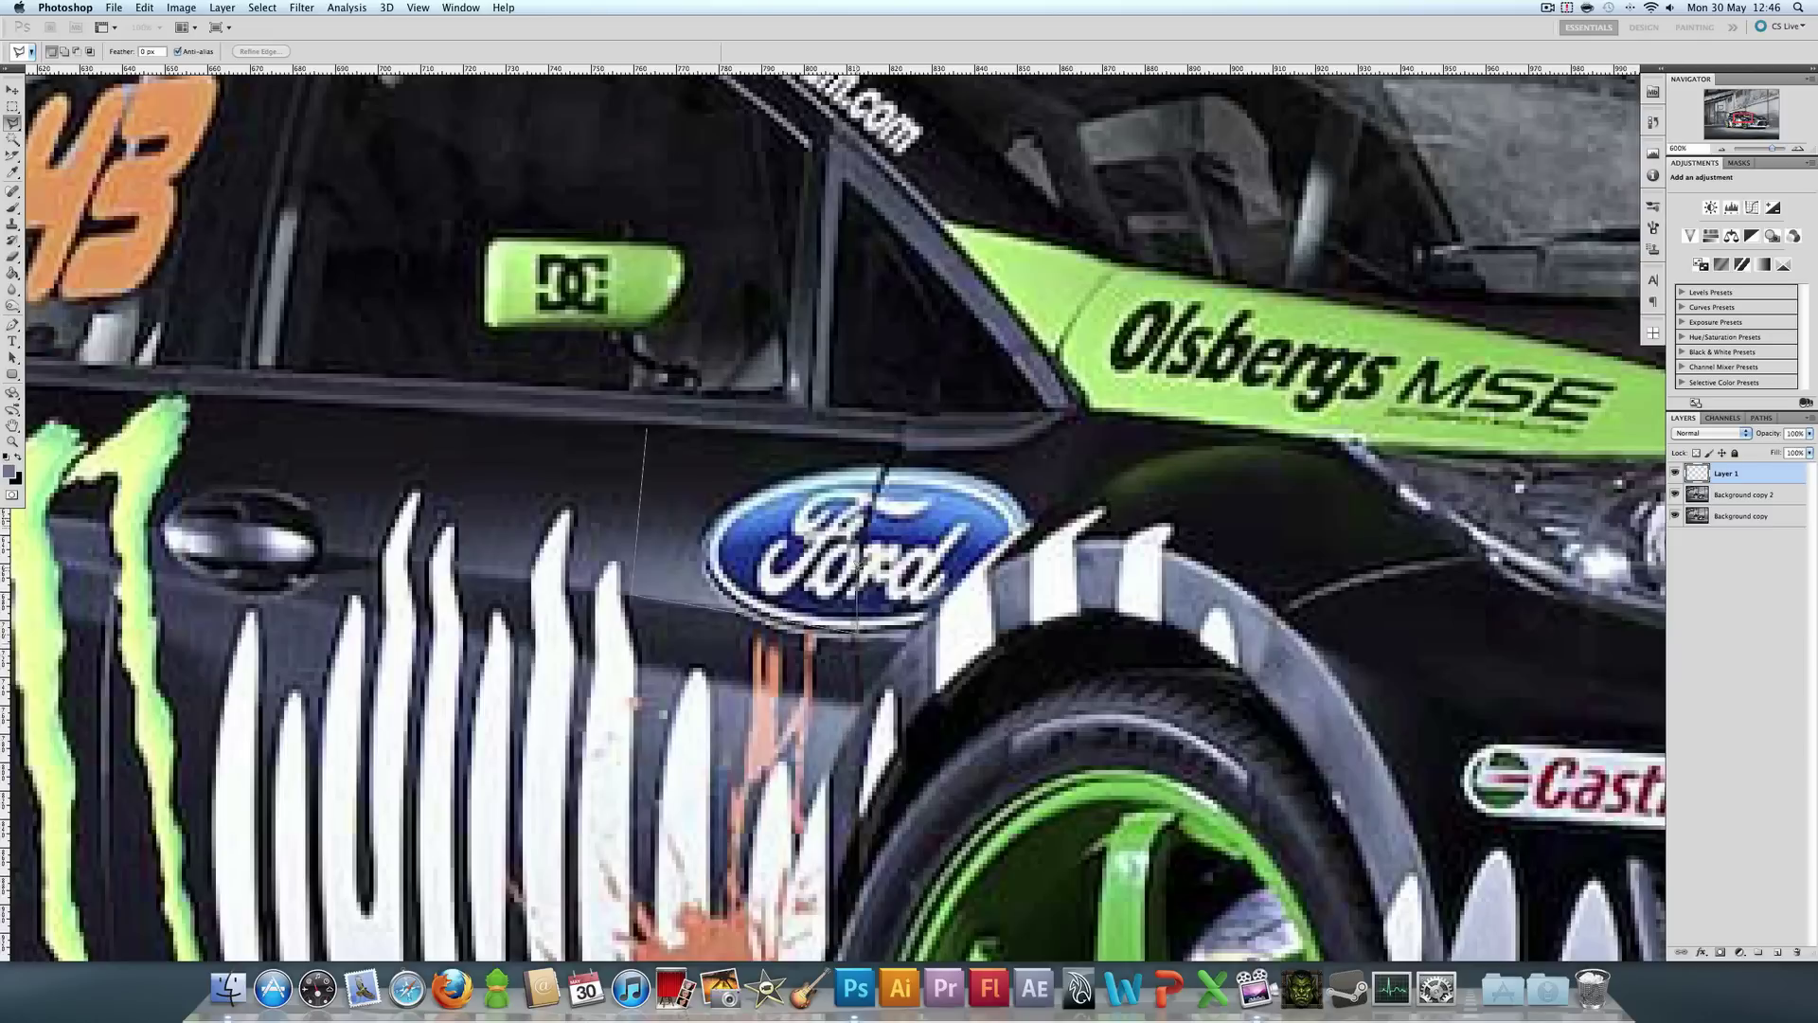
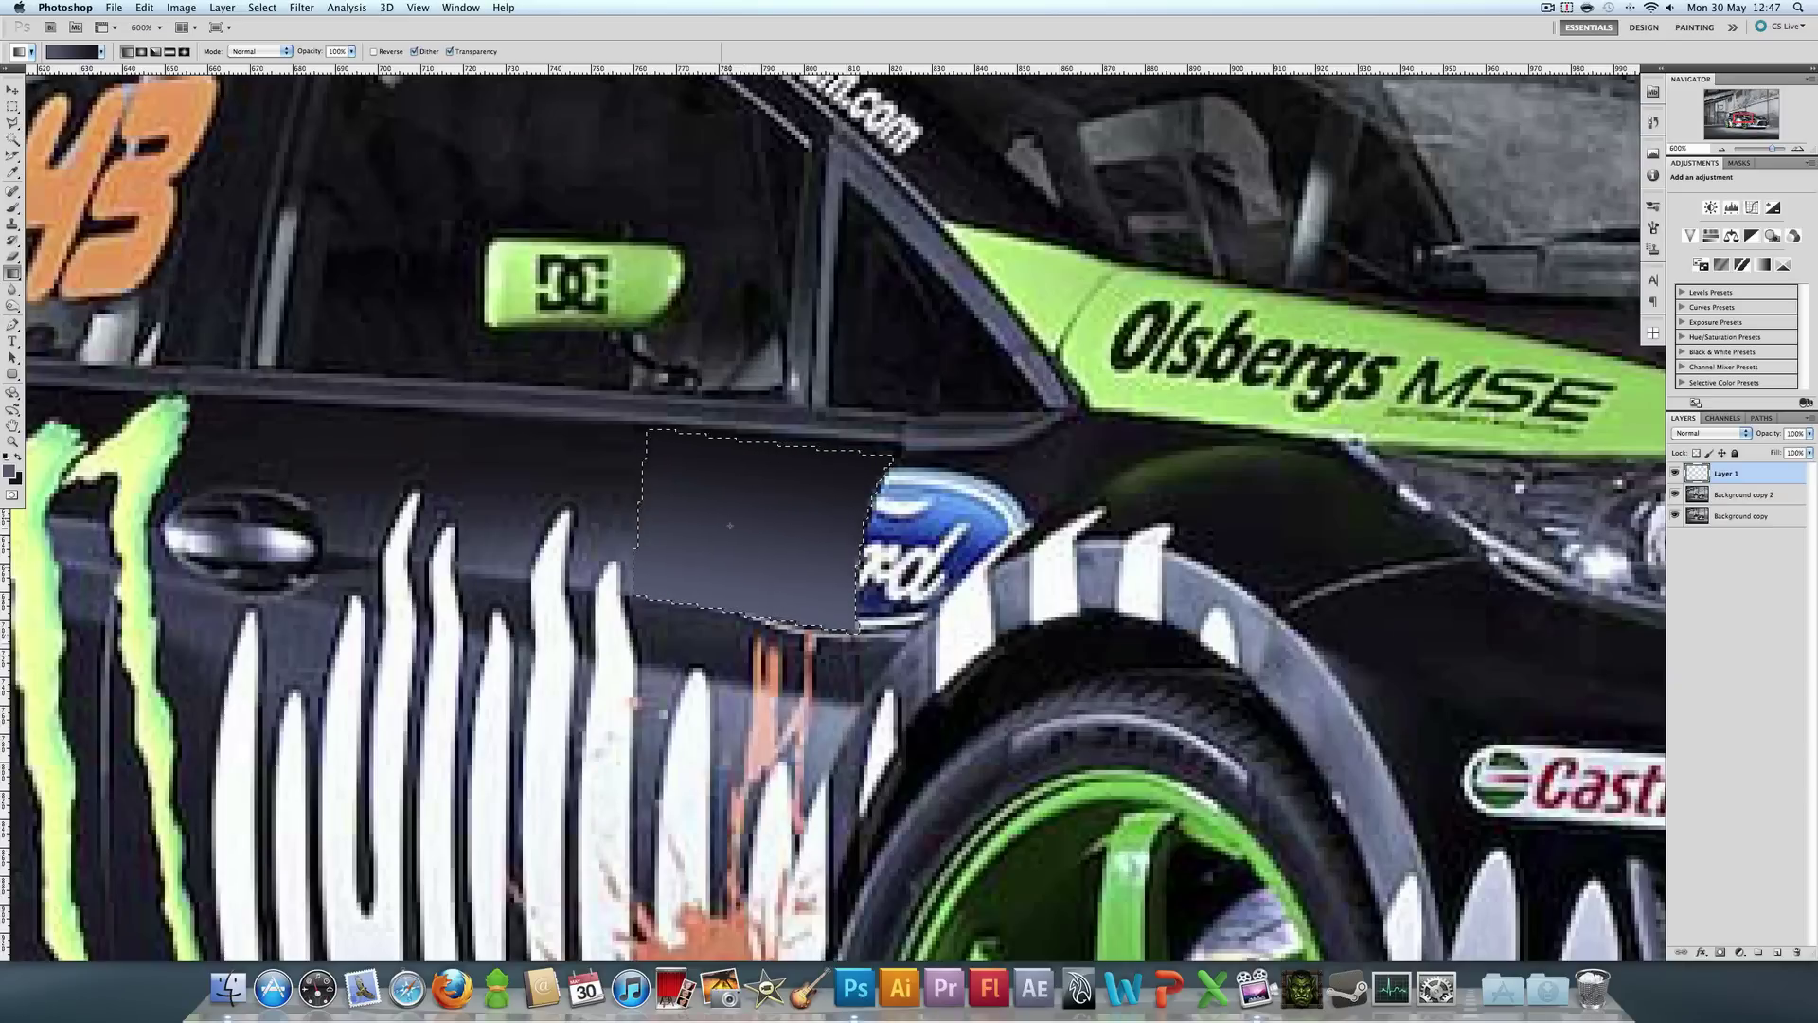
{"action": "key", "text": "super+d"}
- Try to blend the gradient patch's edge into the door using small Burn, Smudge and Blur brushes
{"action": "left_click", "coordinate": [13, 443]}
{"action": "left_click", "coordinate": [315, 52]}
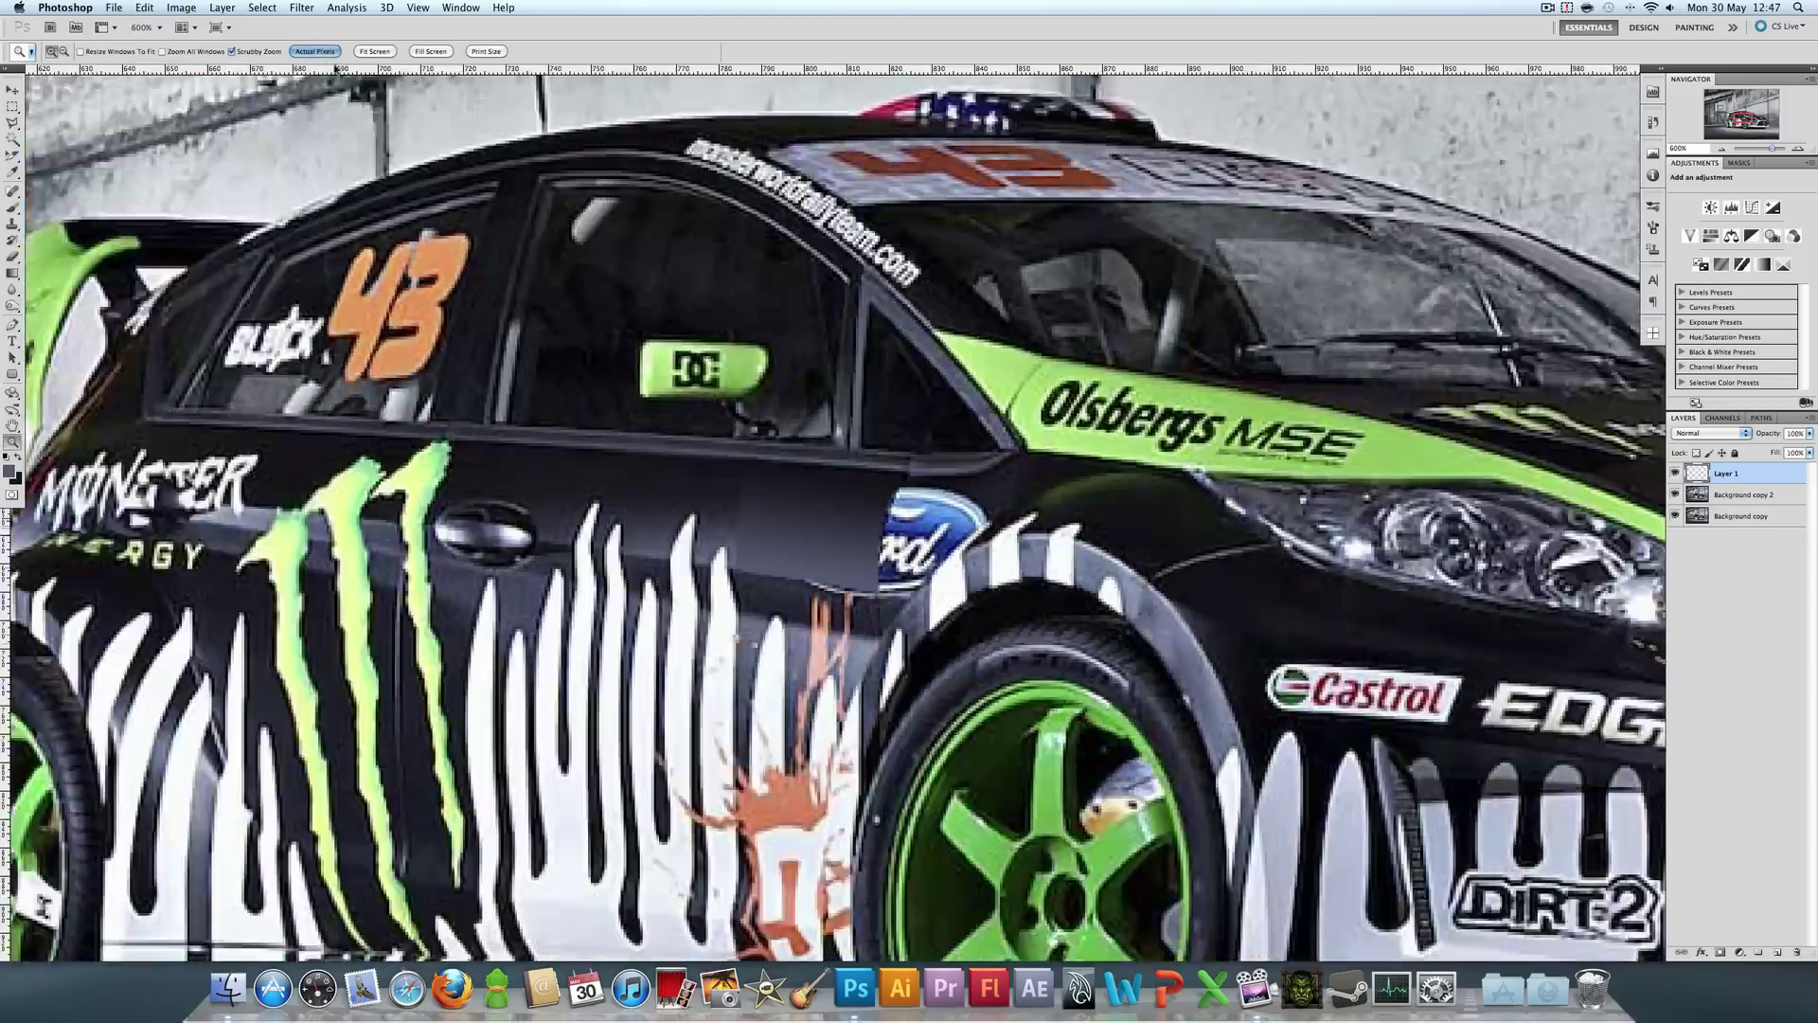
{"action": "left_click", "coordinate": [1051, 634]}
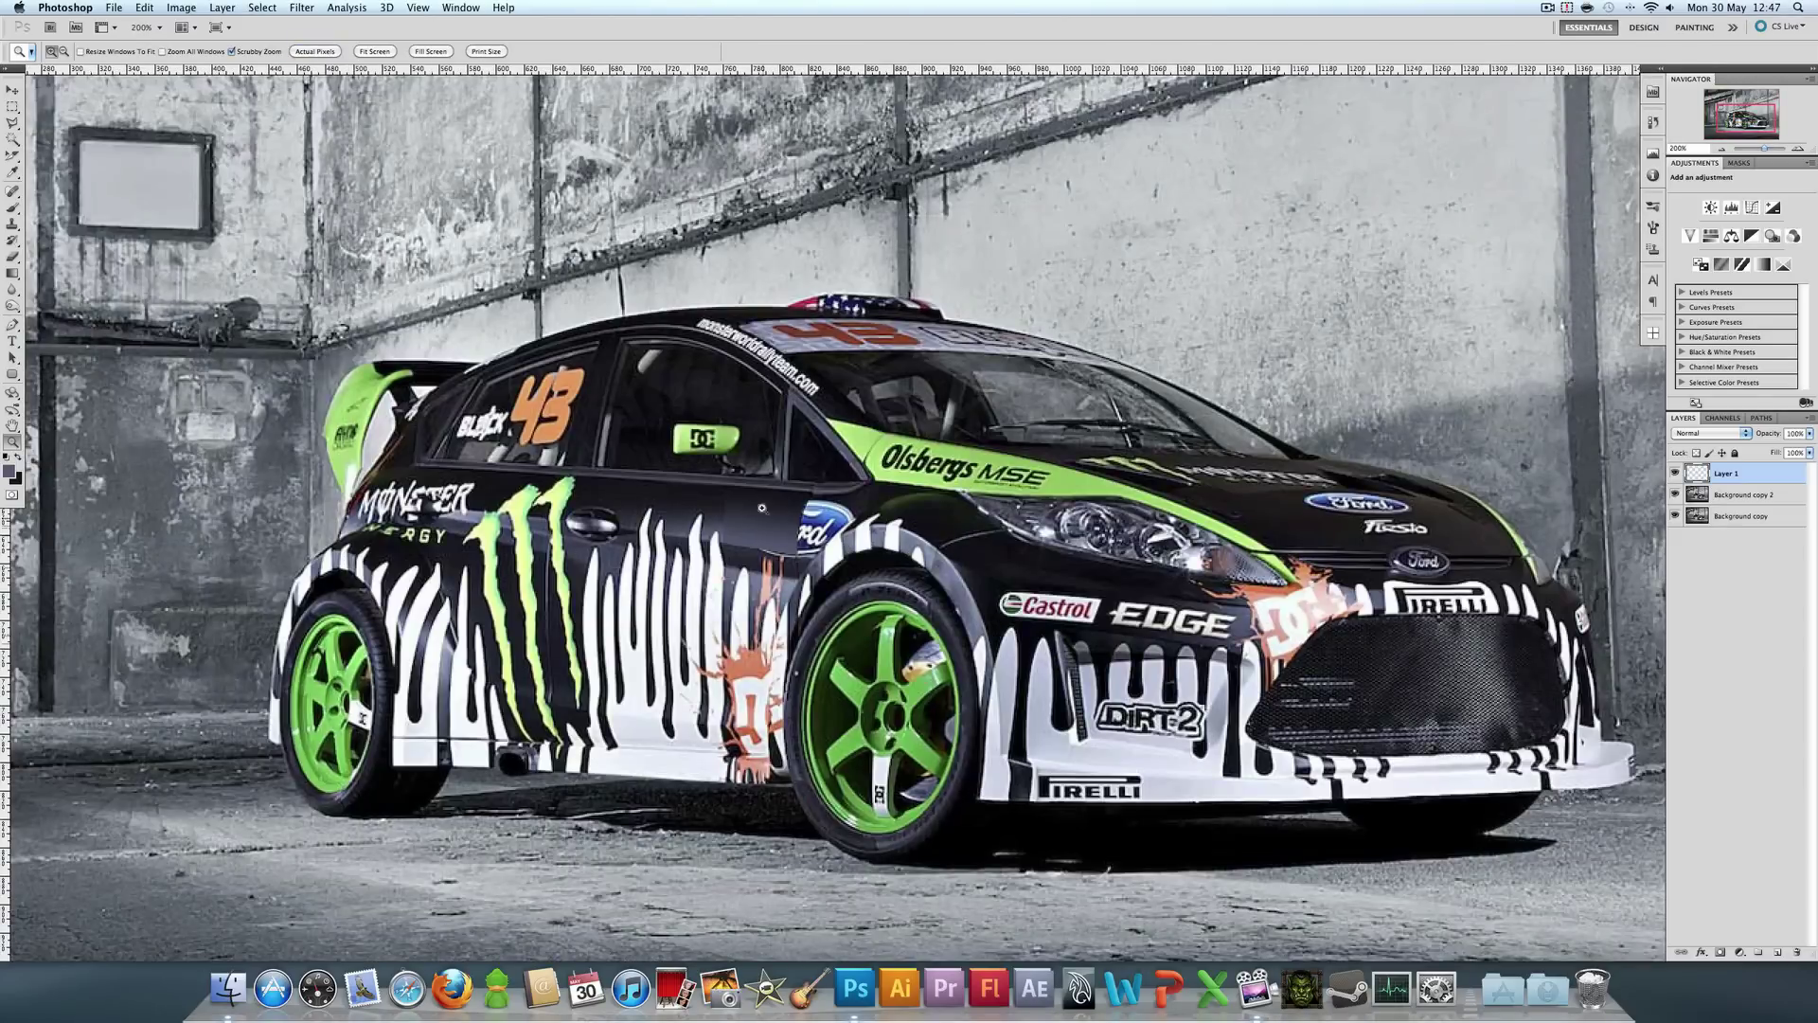
{"action": "left_click_drag", "start_coordinate": [757, 552], "coordinate": [859, 538]}
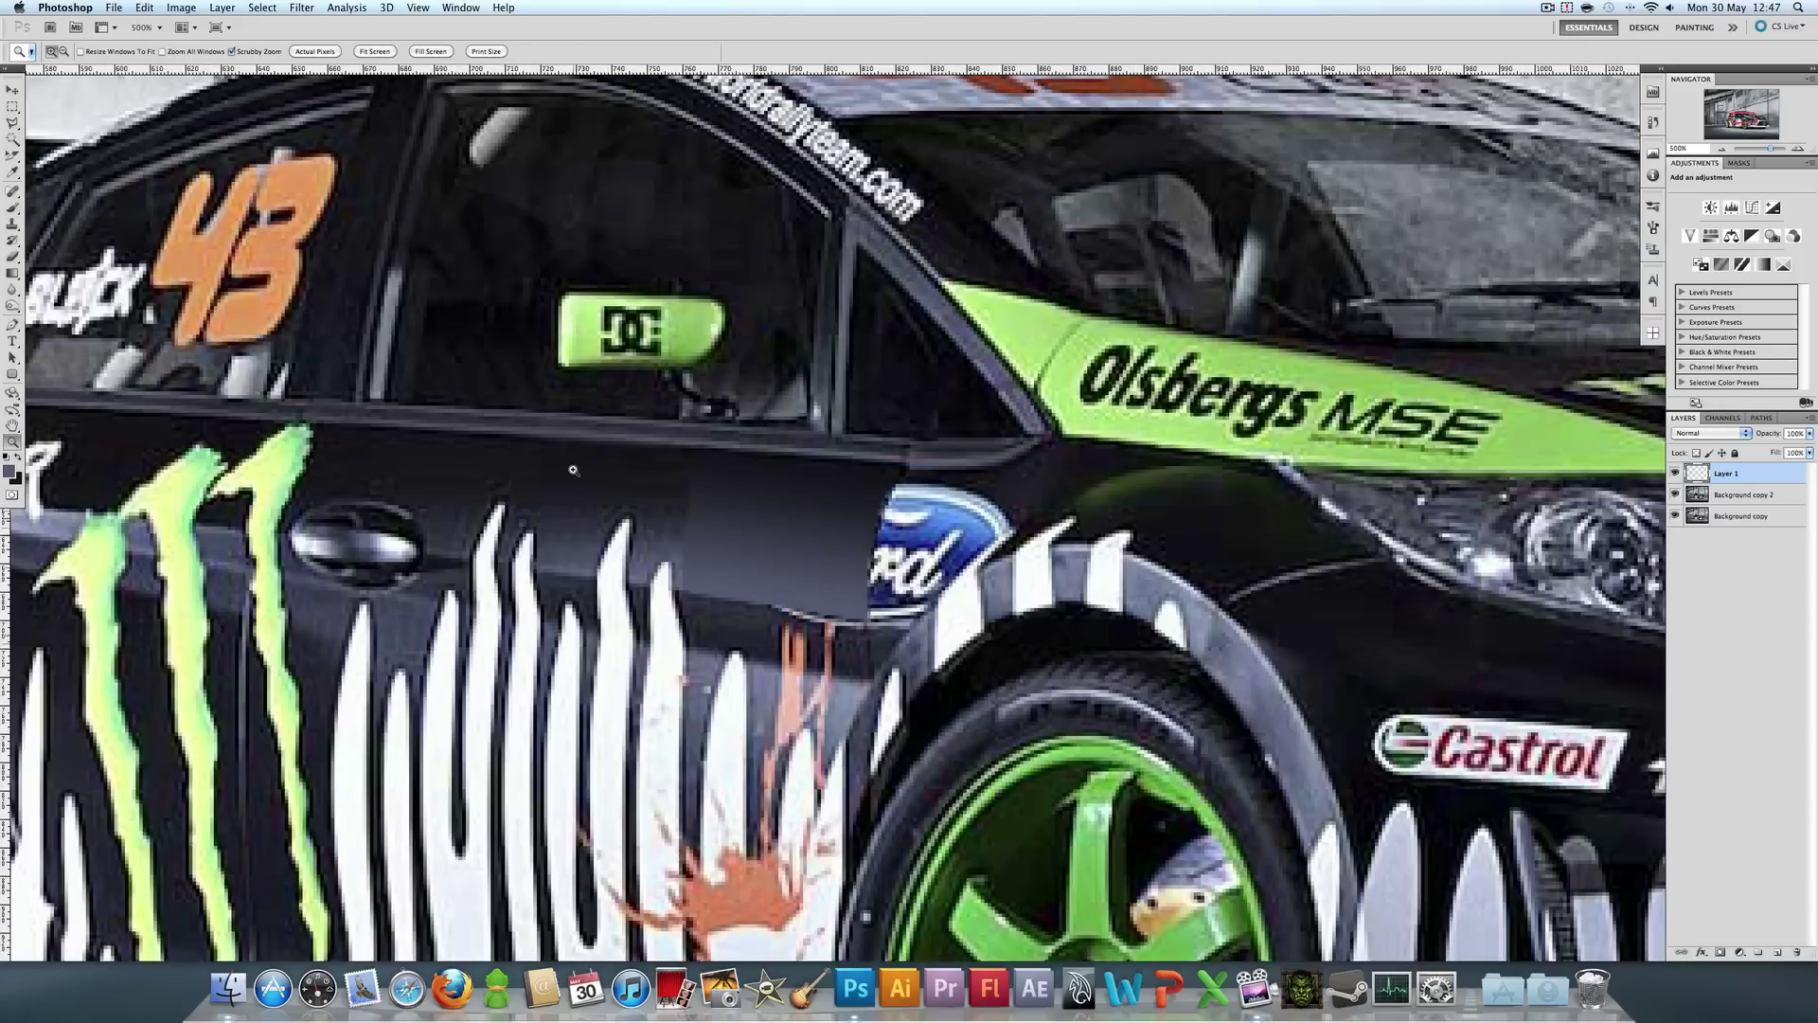
{"action": "left_click", "coordinate": [13, 297]}
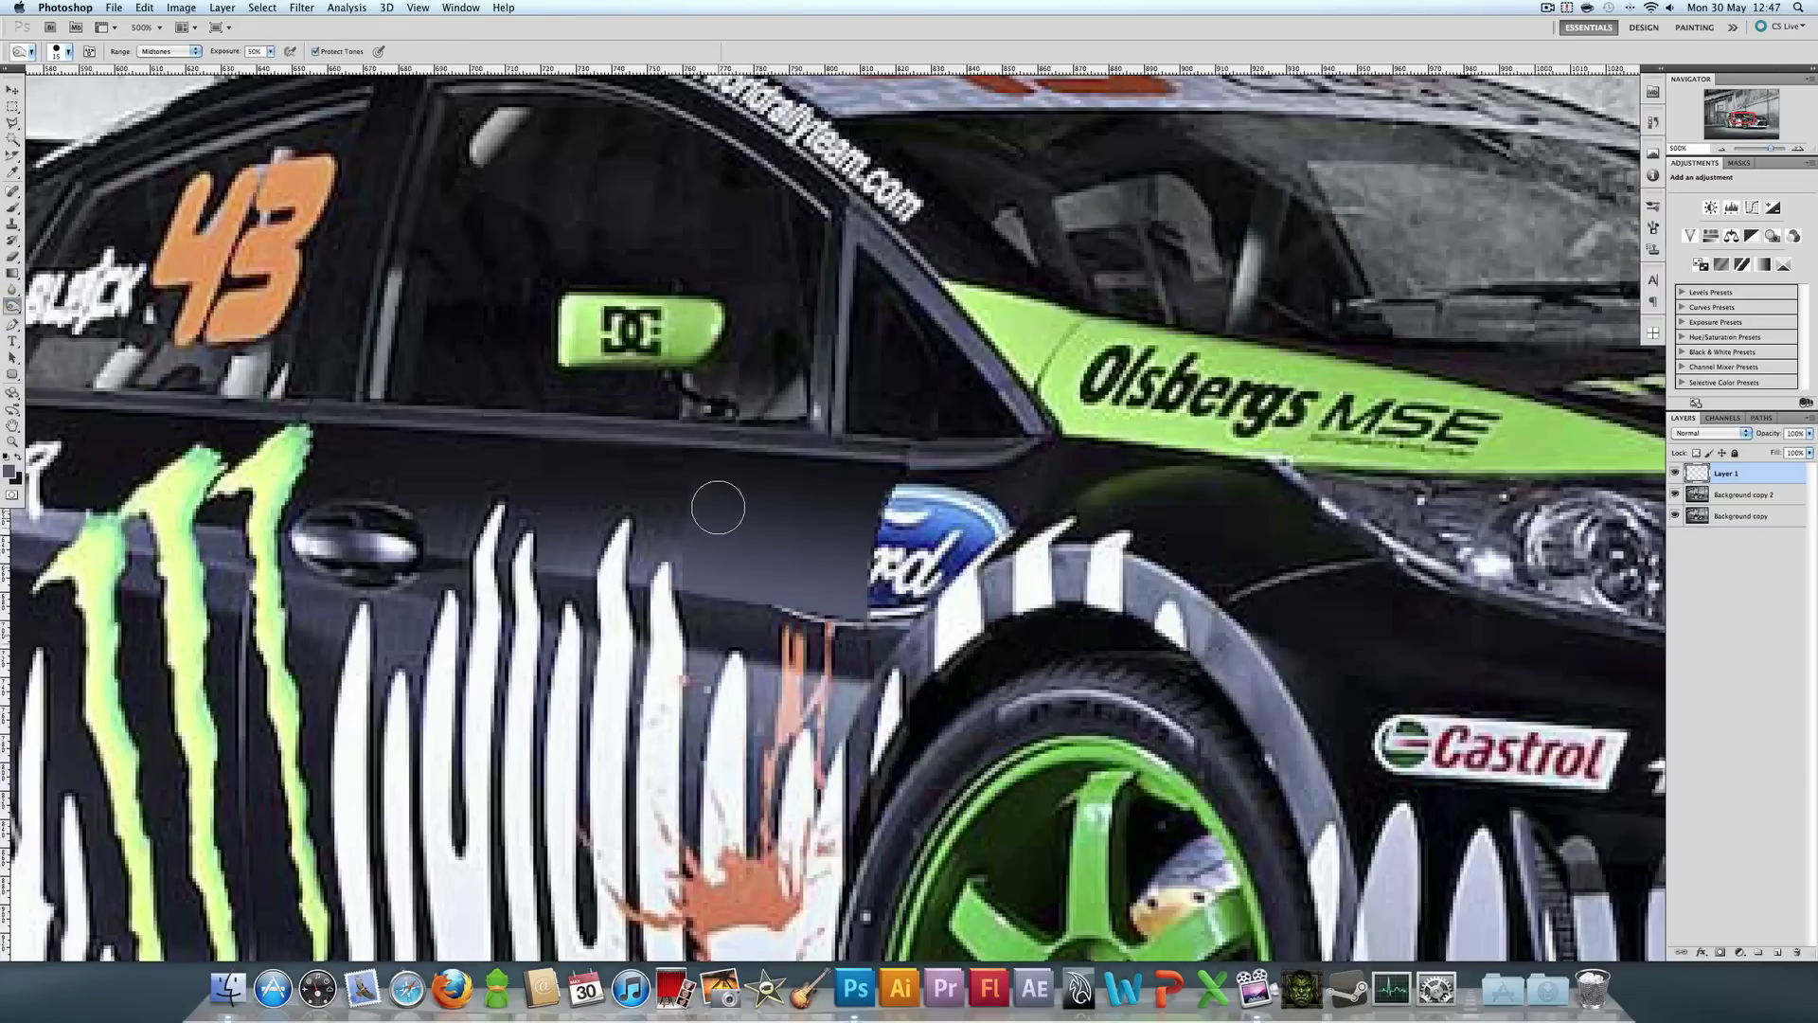
{"action": "key", "text": "bracketleft"}
{"action": "key", "text": "bracketleft"}
{"action": "key", "text": "bracketleft"}
{"action": "key", "text": "bracketleft"}
{"action": "key", "text": "bracketleft"}
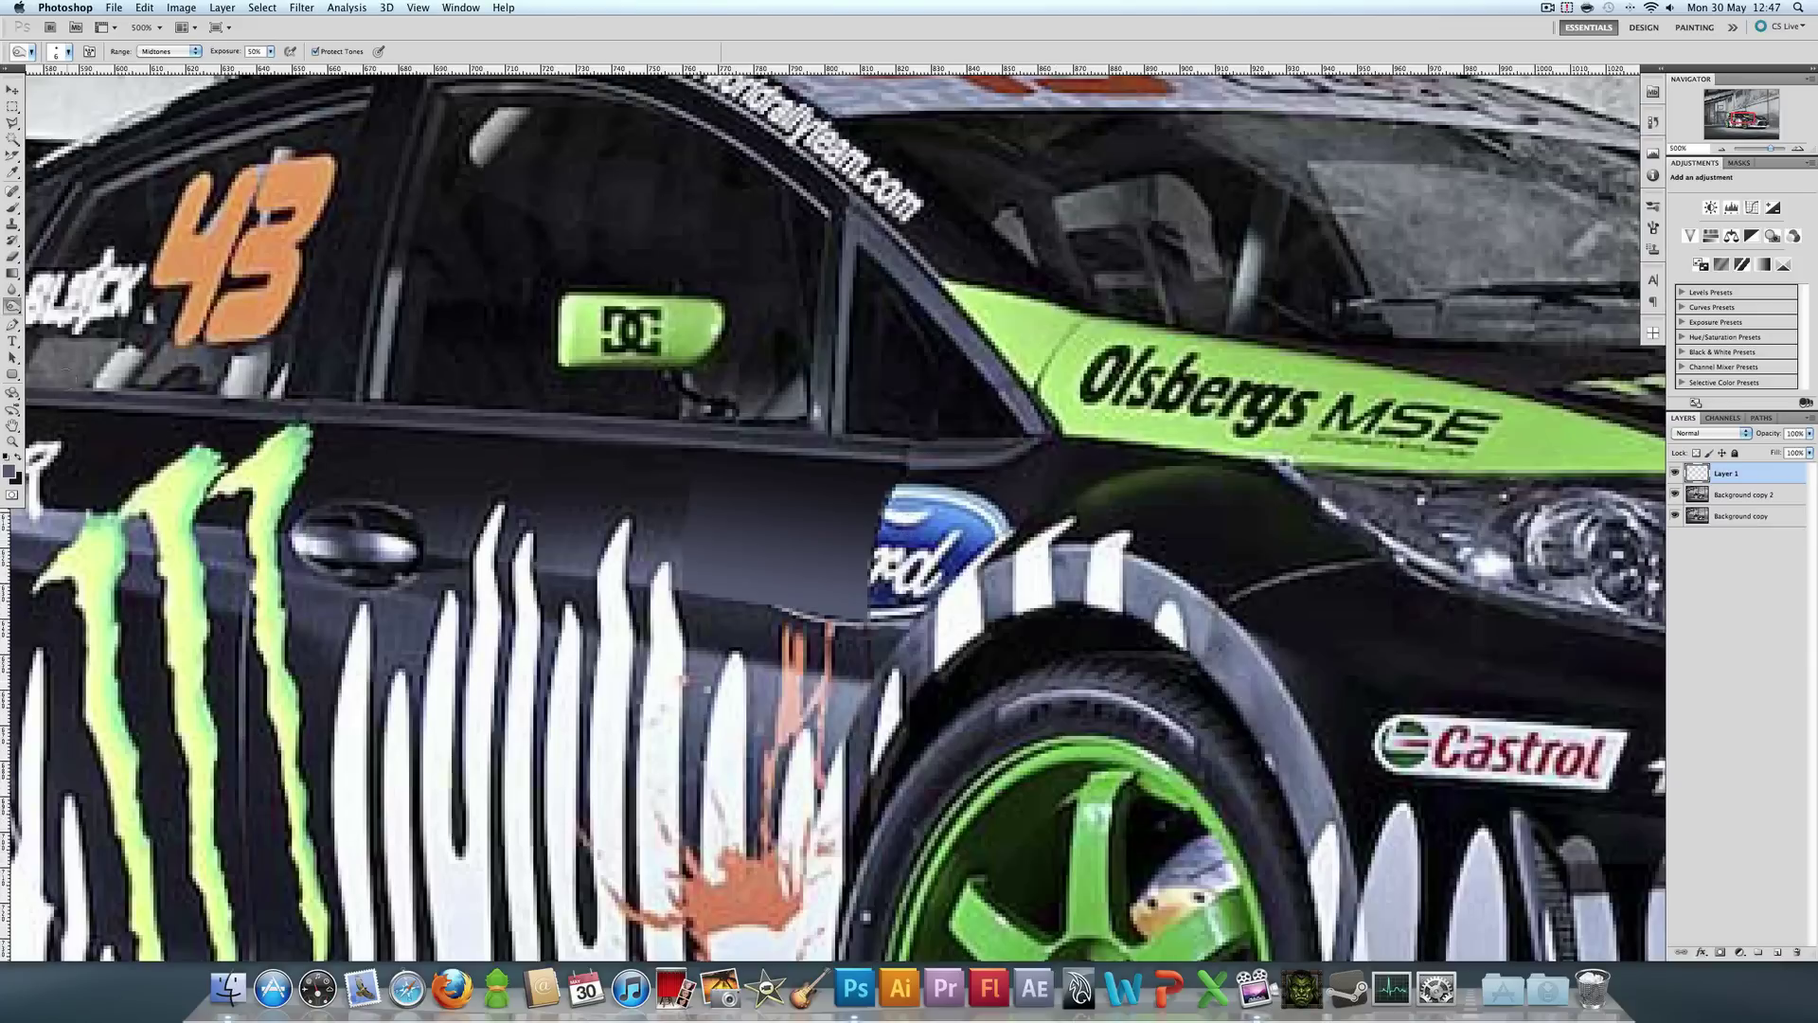
{"action": "left_click_drag", "start_coordinate": [12, 289], "coordinate": [70, 317]}
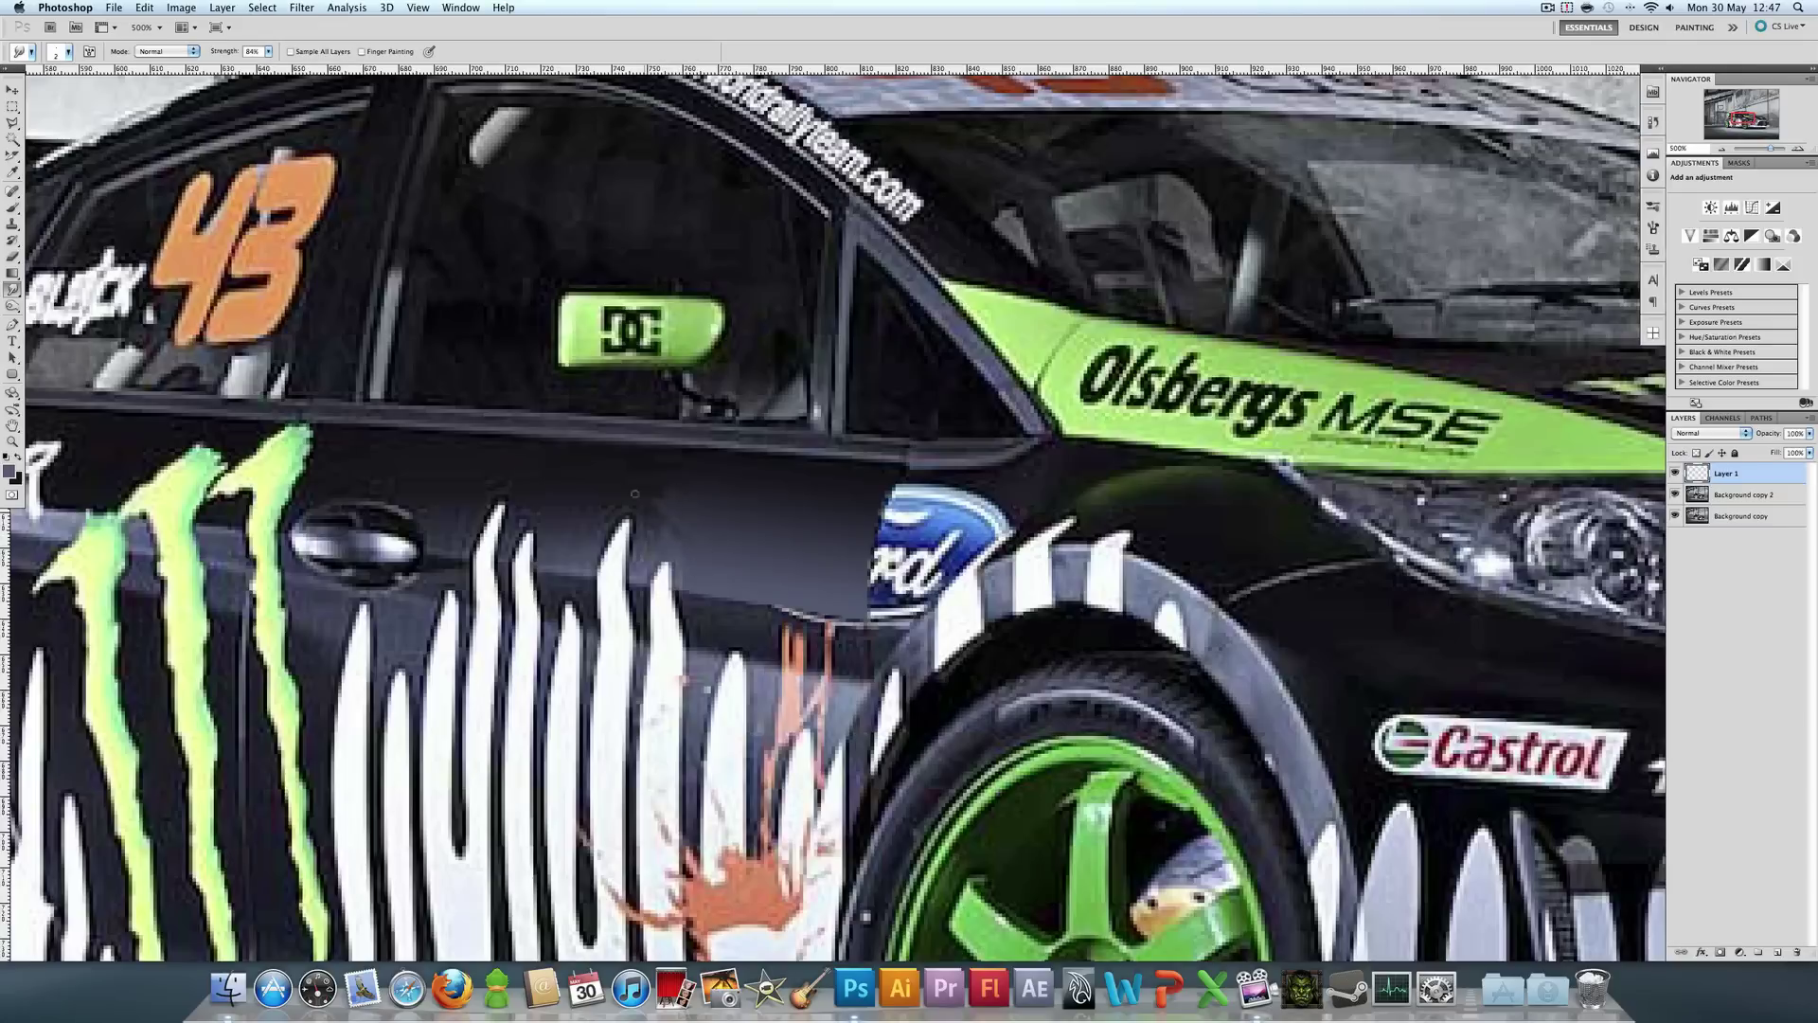
{"action": "left_click_drag", "start_coordinate": [12, 289], "coordinate": [51, 289]}
- Judge the gradient patch on the whole car, hide its layer for comparison and delete that layer
{"action": "left_click", "coordinate": [13, 441]}
{"action": "key", "text": "super+1"}
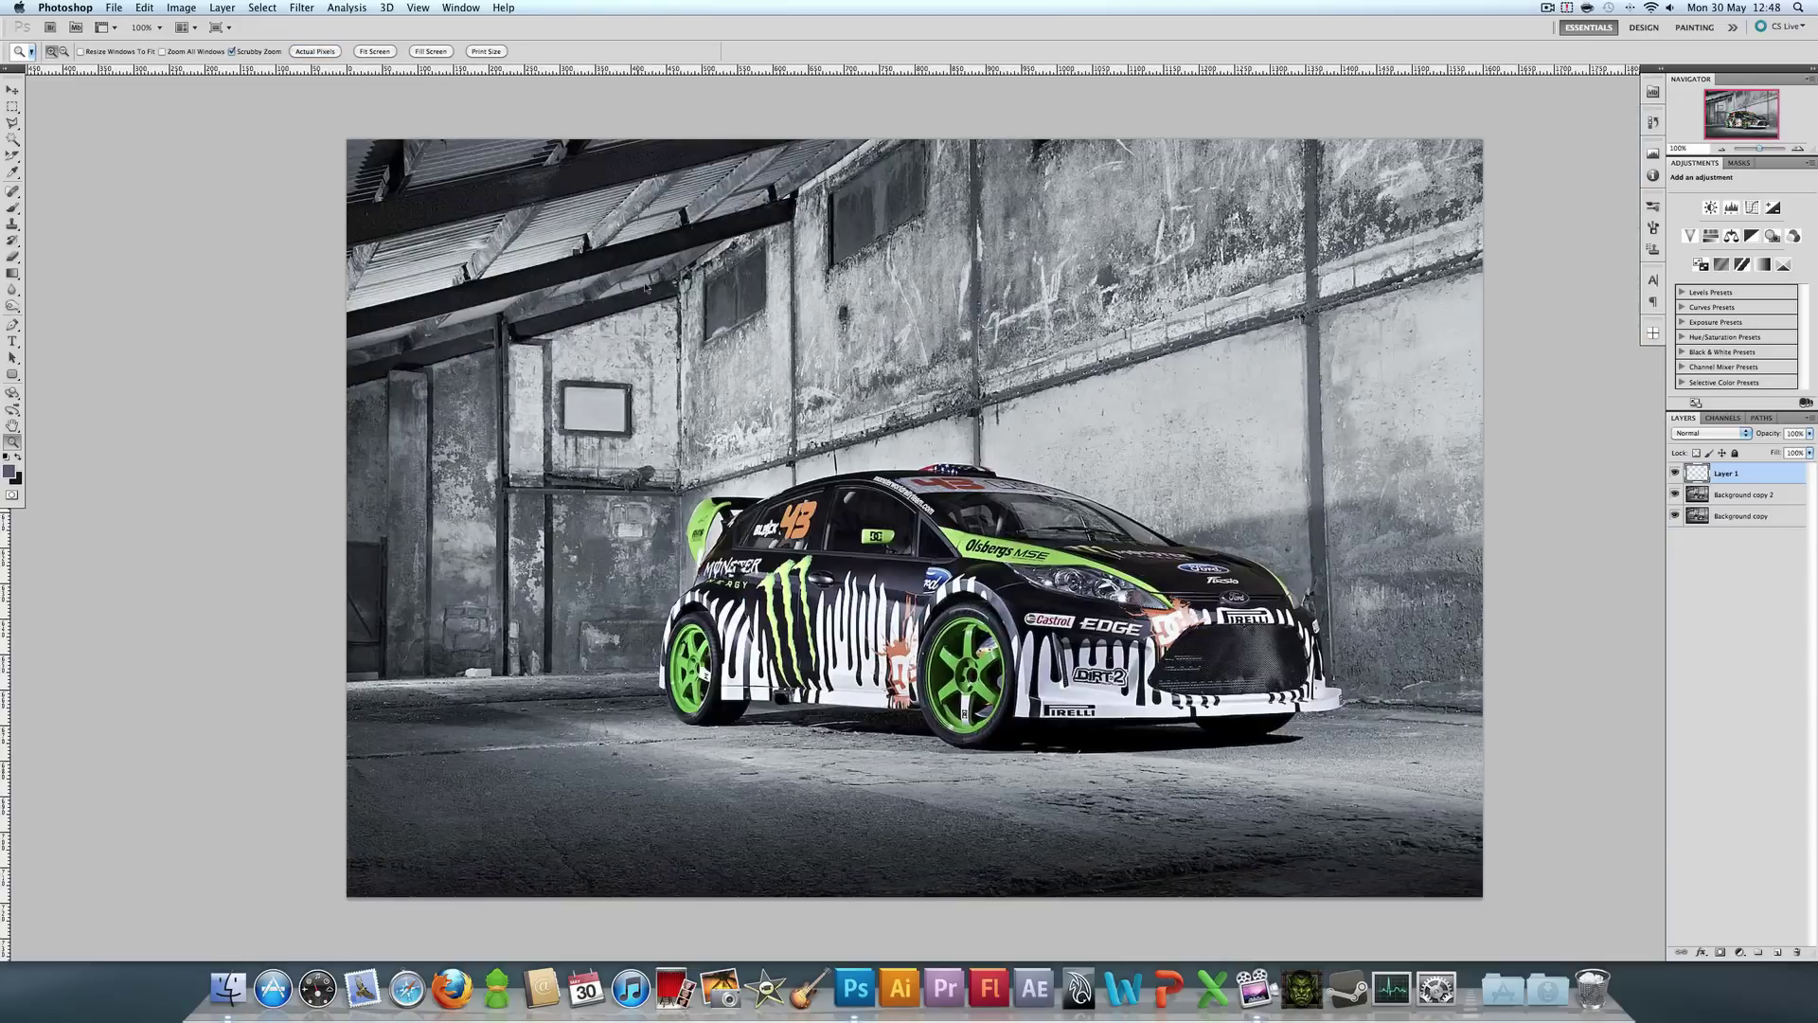
{"action": "left_click", "coordinate": [1027, 668]}
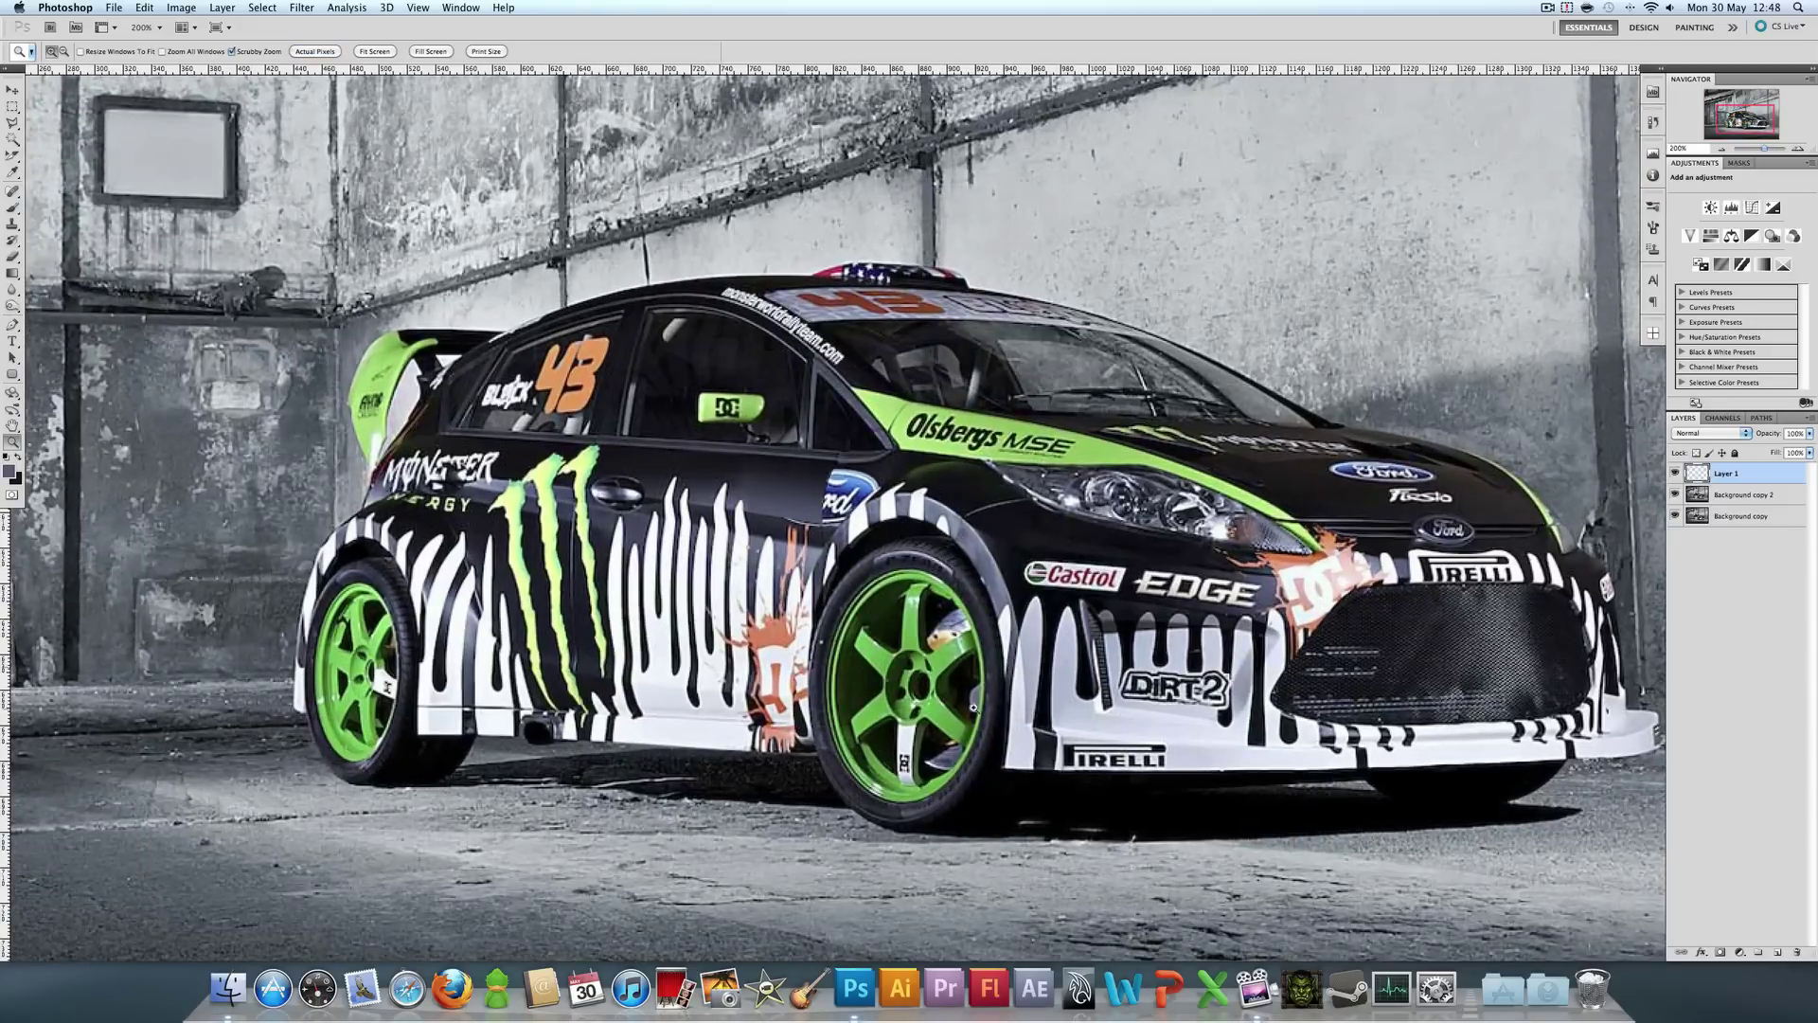
{"action": "left_click", "coordinate": [820, 584]}
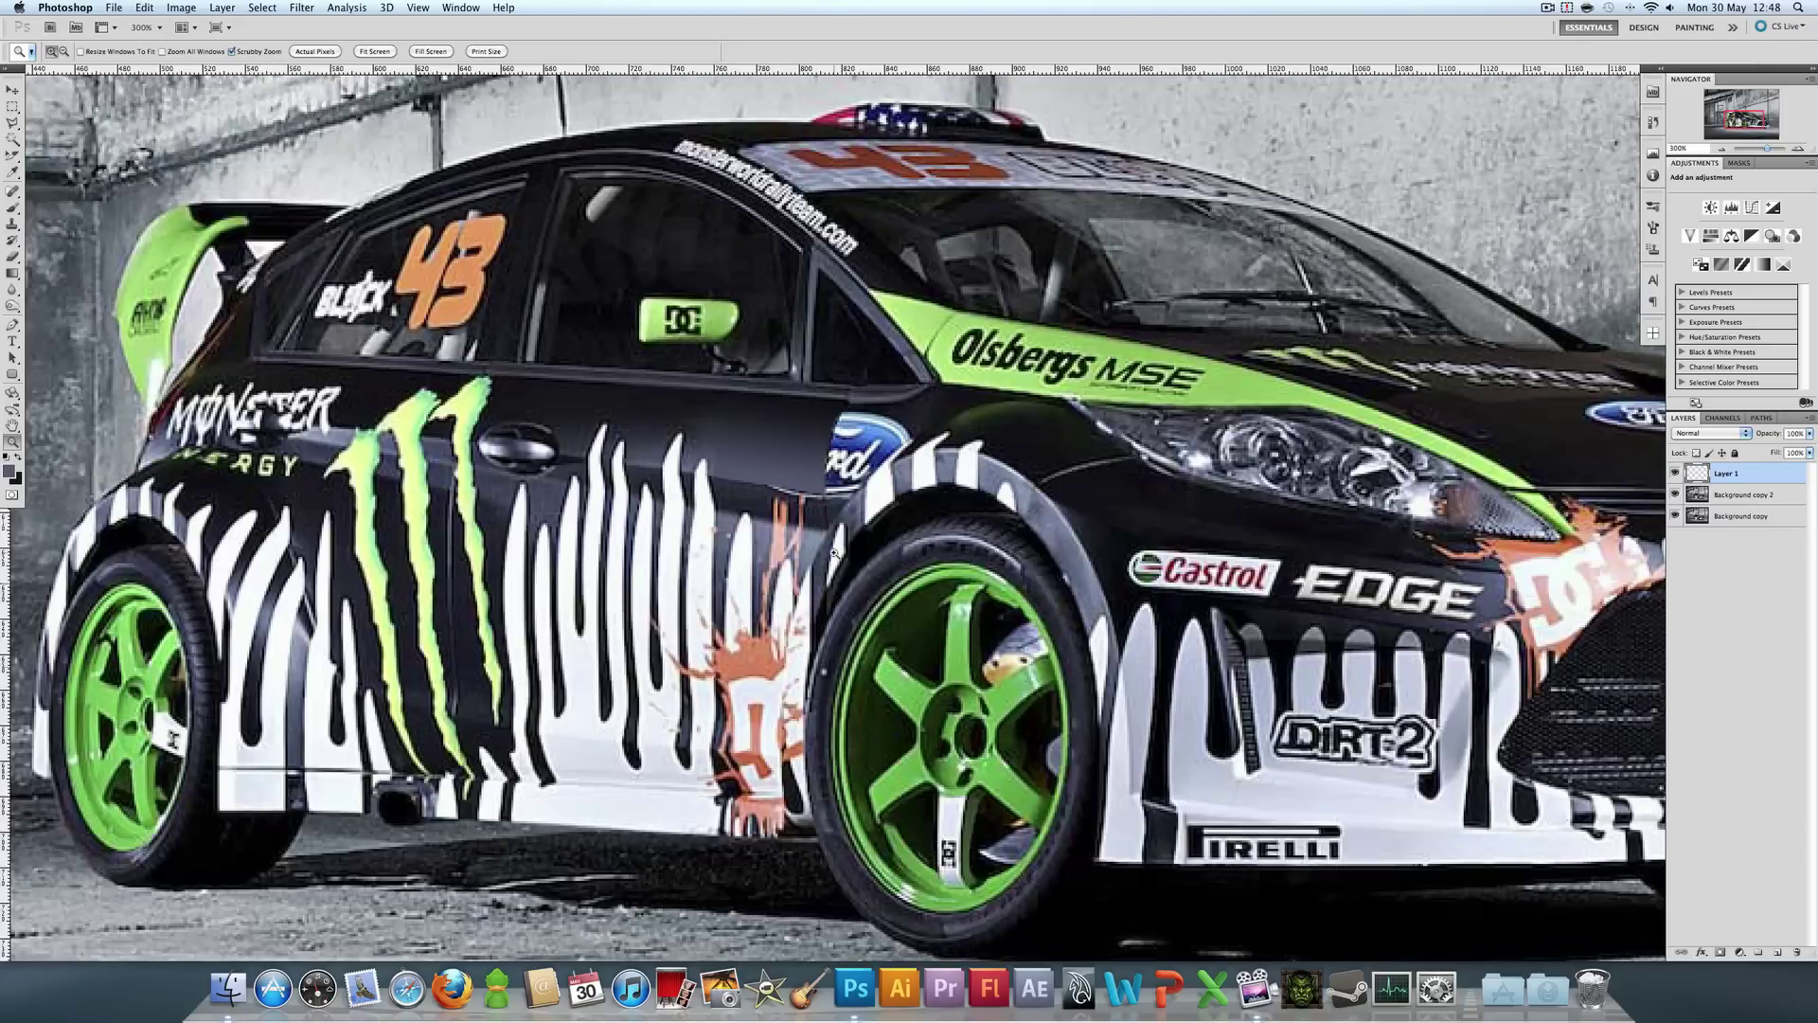
{"action": "left_click", "coordinate": [1675, 472]}
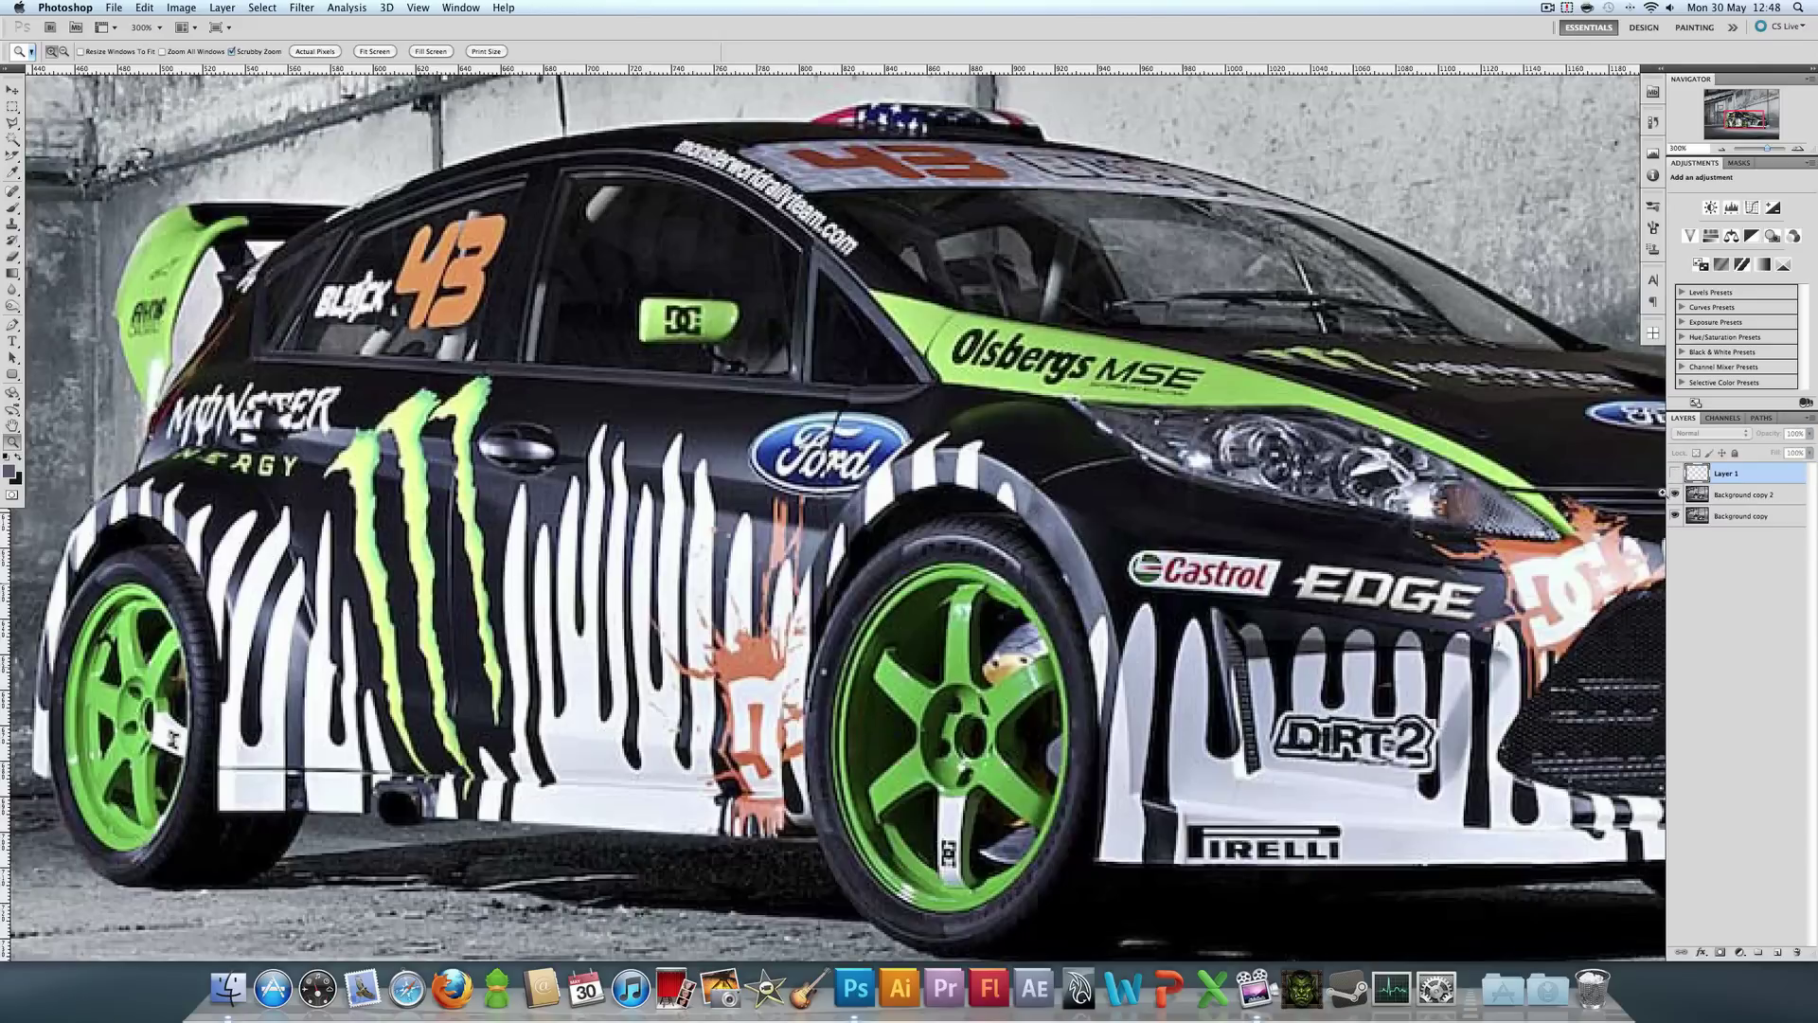
{"action": "key", "text": "Delete"}
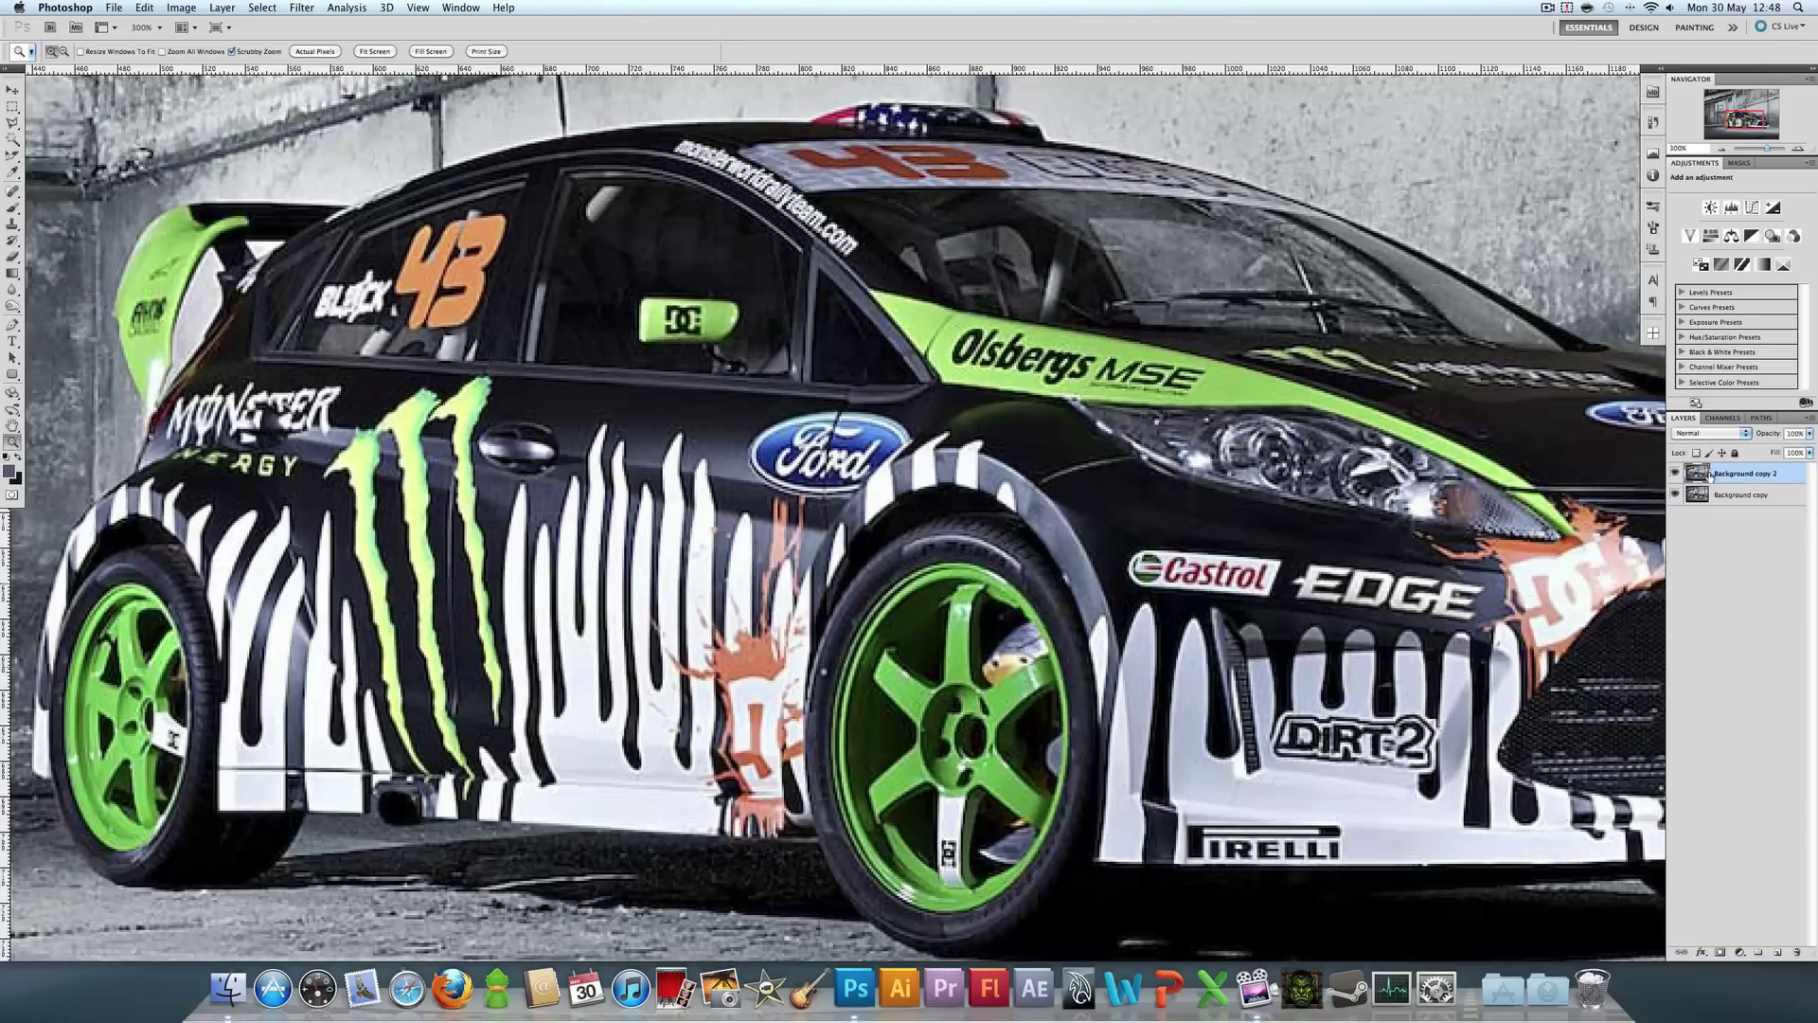
{"action": "left_click", "coordinate": [774, 411]}
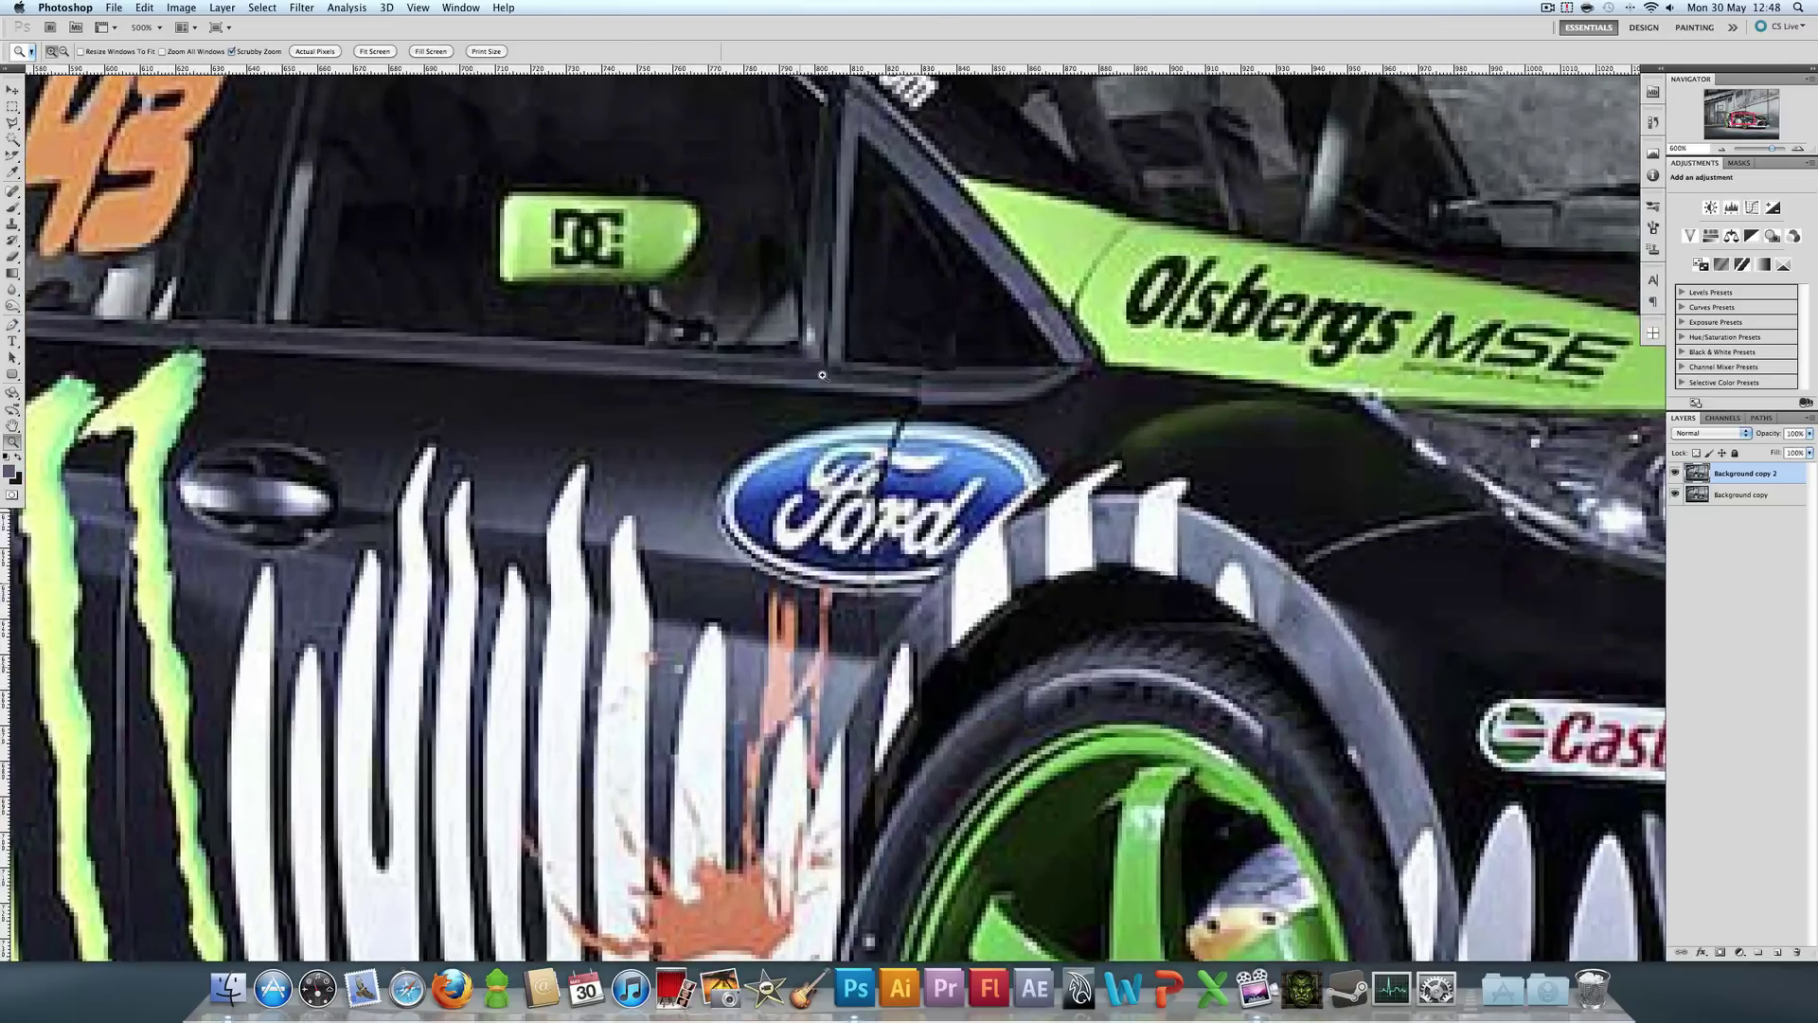
{"action": "left_click", "coordinate": [15, 122]}
{"action": "left_click", "coordinate": [674, 376]}
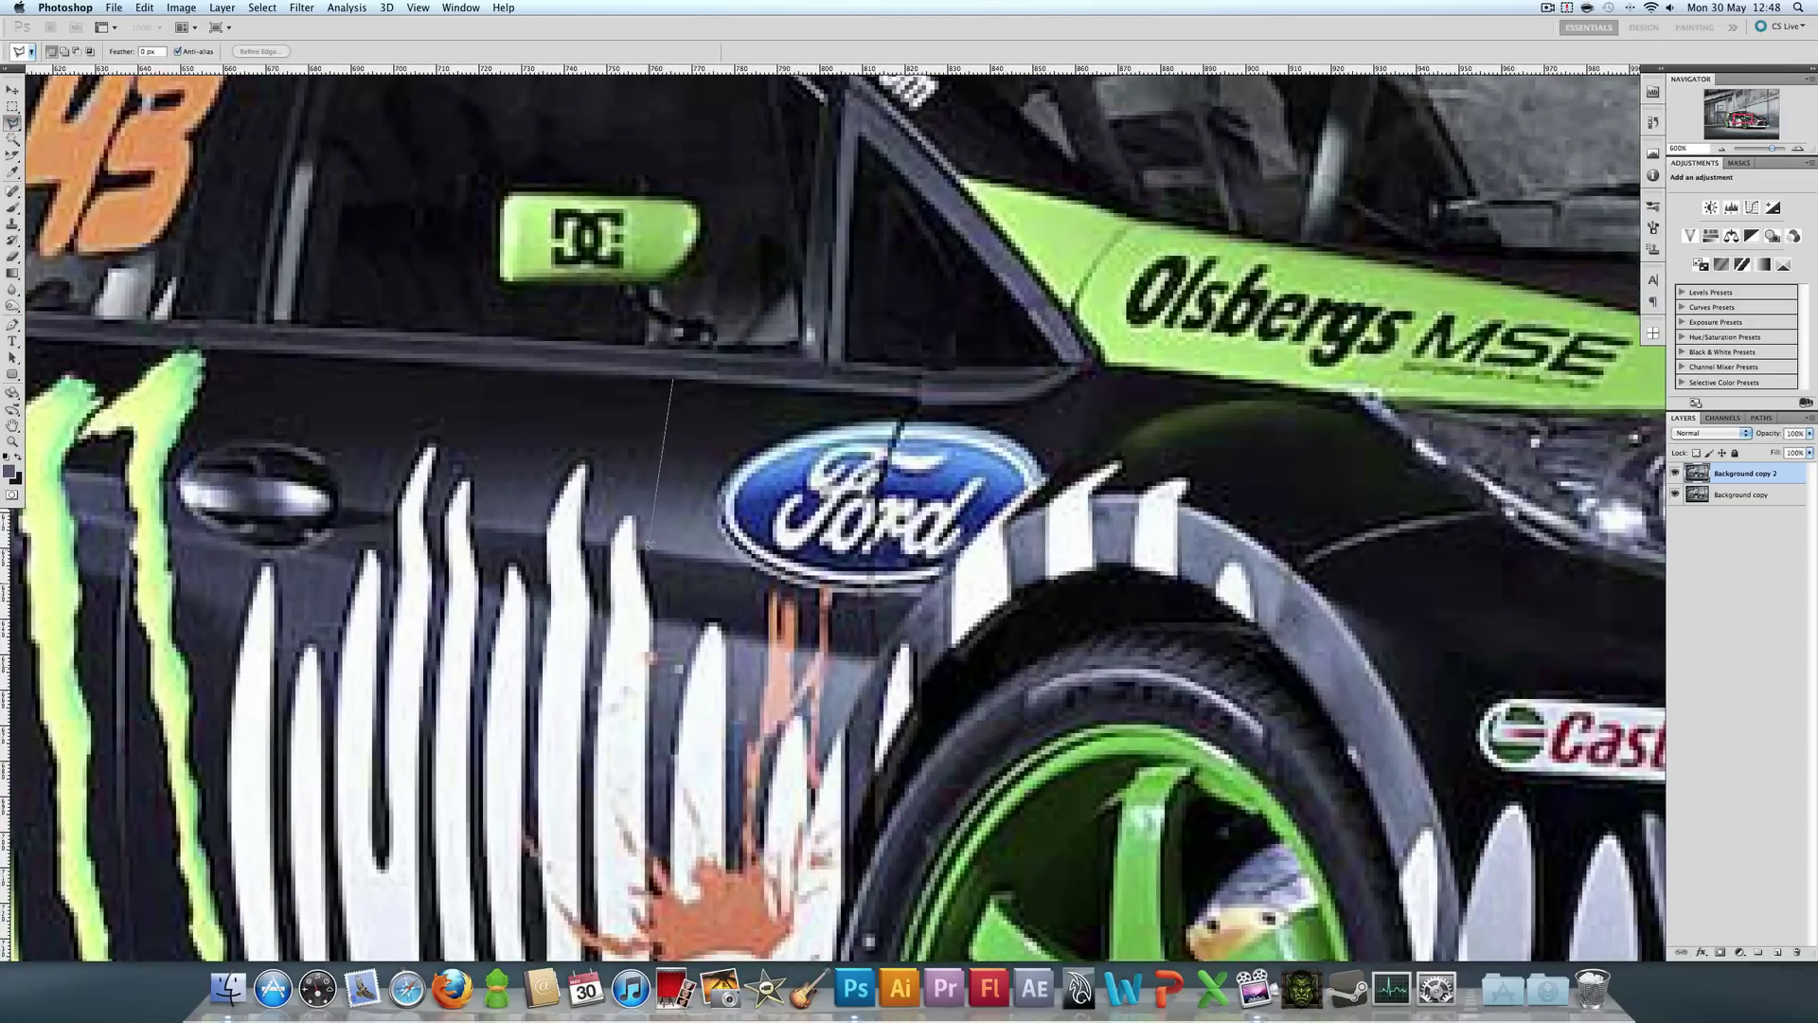
{"action": "mouse_move", "coordinate": [713, 521]}
{"action": "left_mouse_down"}
{"action": "mouse_move", "coordinate": [751, 403]}
{"action": "mouse_move", "coordinate": [620, 266]}
{"action": "mouse_move", "coordinate": [701, 309]}
{"action": "mouse_move", "coordinate": [674, 382]}
{"action": "left_mouse_up"}
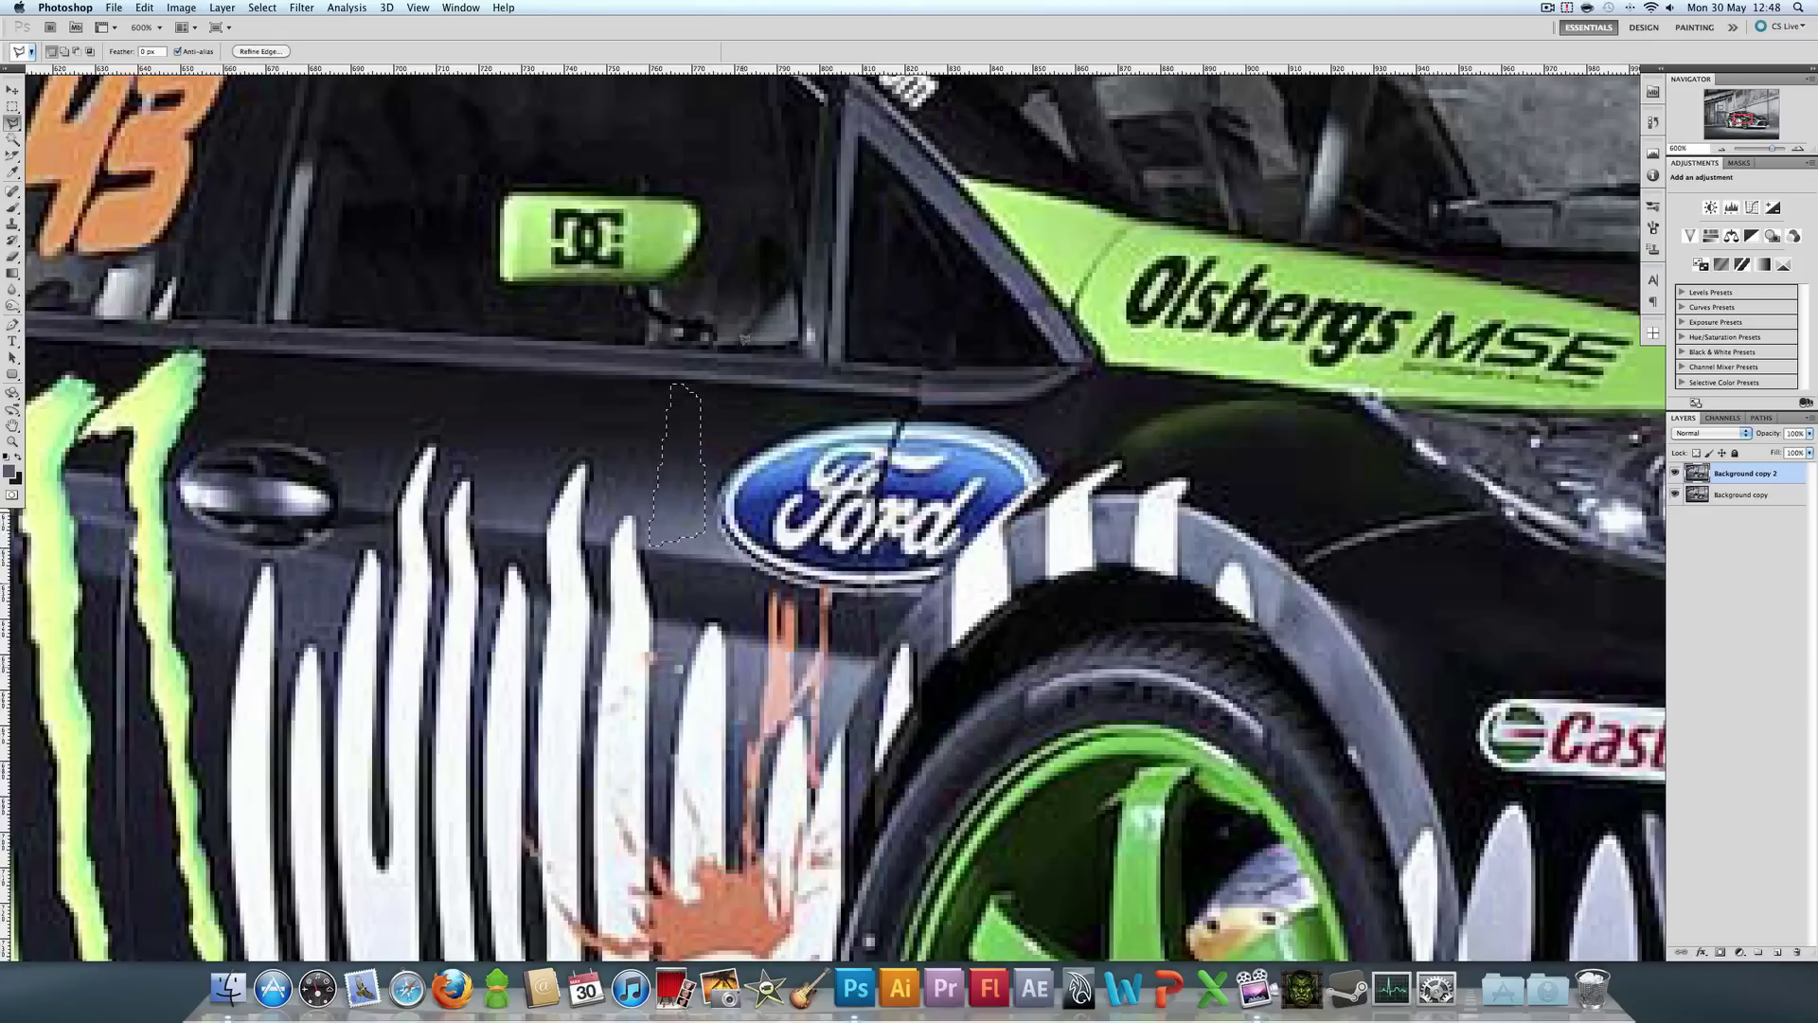
{"action": "left_click", "coordinate": [744, 338]}
- Copy a narrow polygonal strip of clean door beside the Ford logo to a new layer and slide it over the logo's rear edge
{"action": "left_click", "coordinate": [674, 382]}
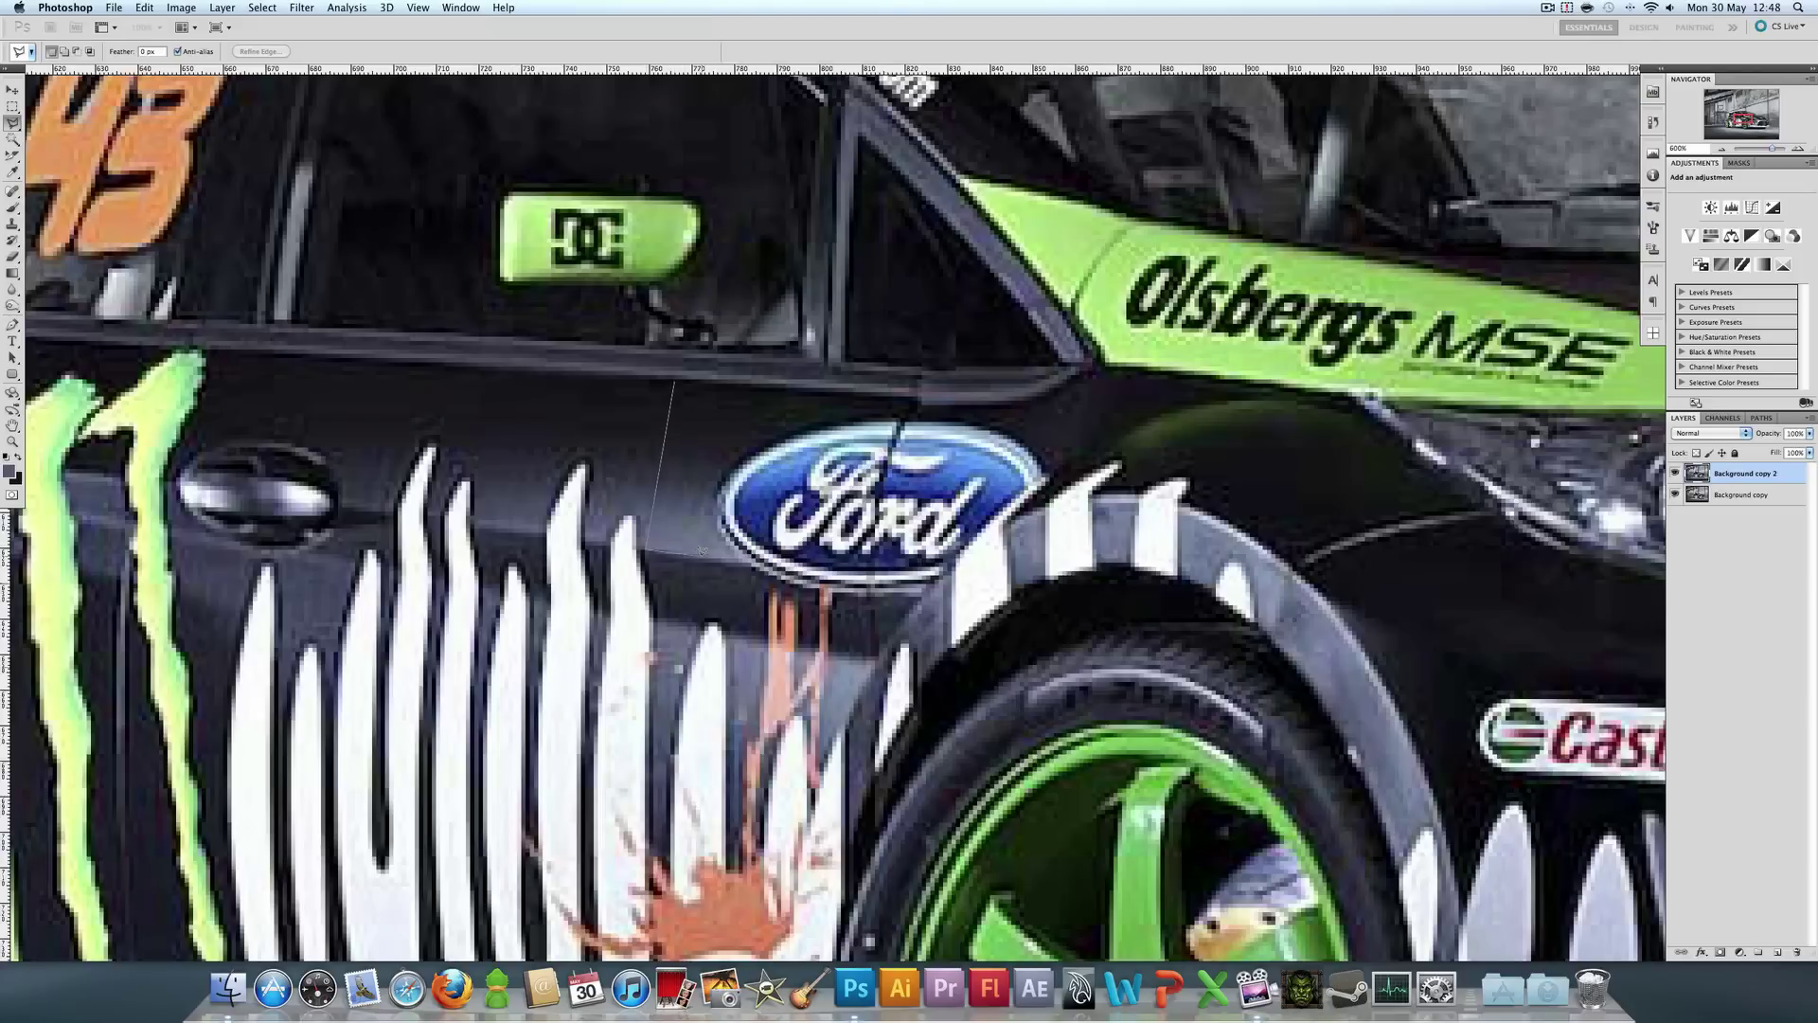
{"action": "left_click", "coordinate": [701, 552]}
{"action": "left_click", "coordinate": [727, 381]}
{"action": "left_click", "coordinate": [673, 382]}
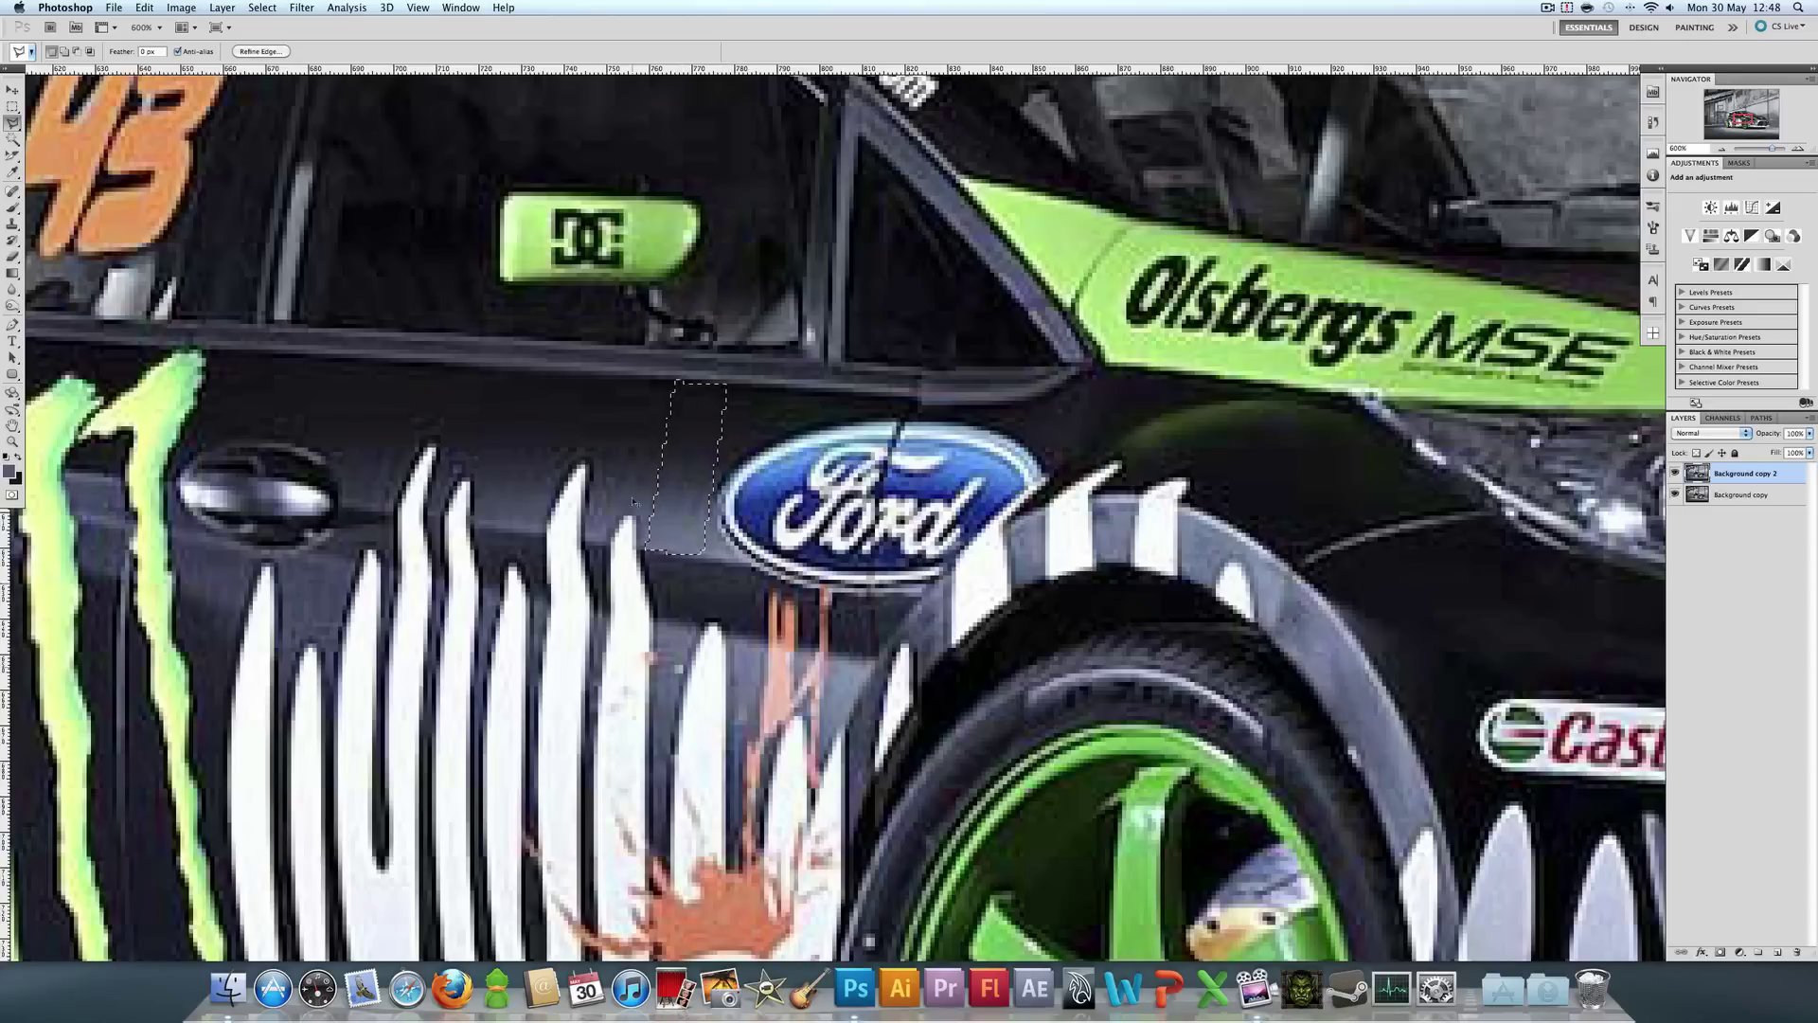
{"action": "key", "text": "ctrl+j"}
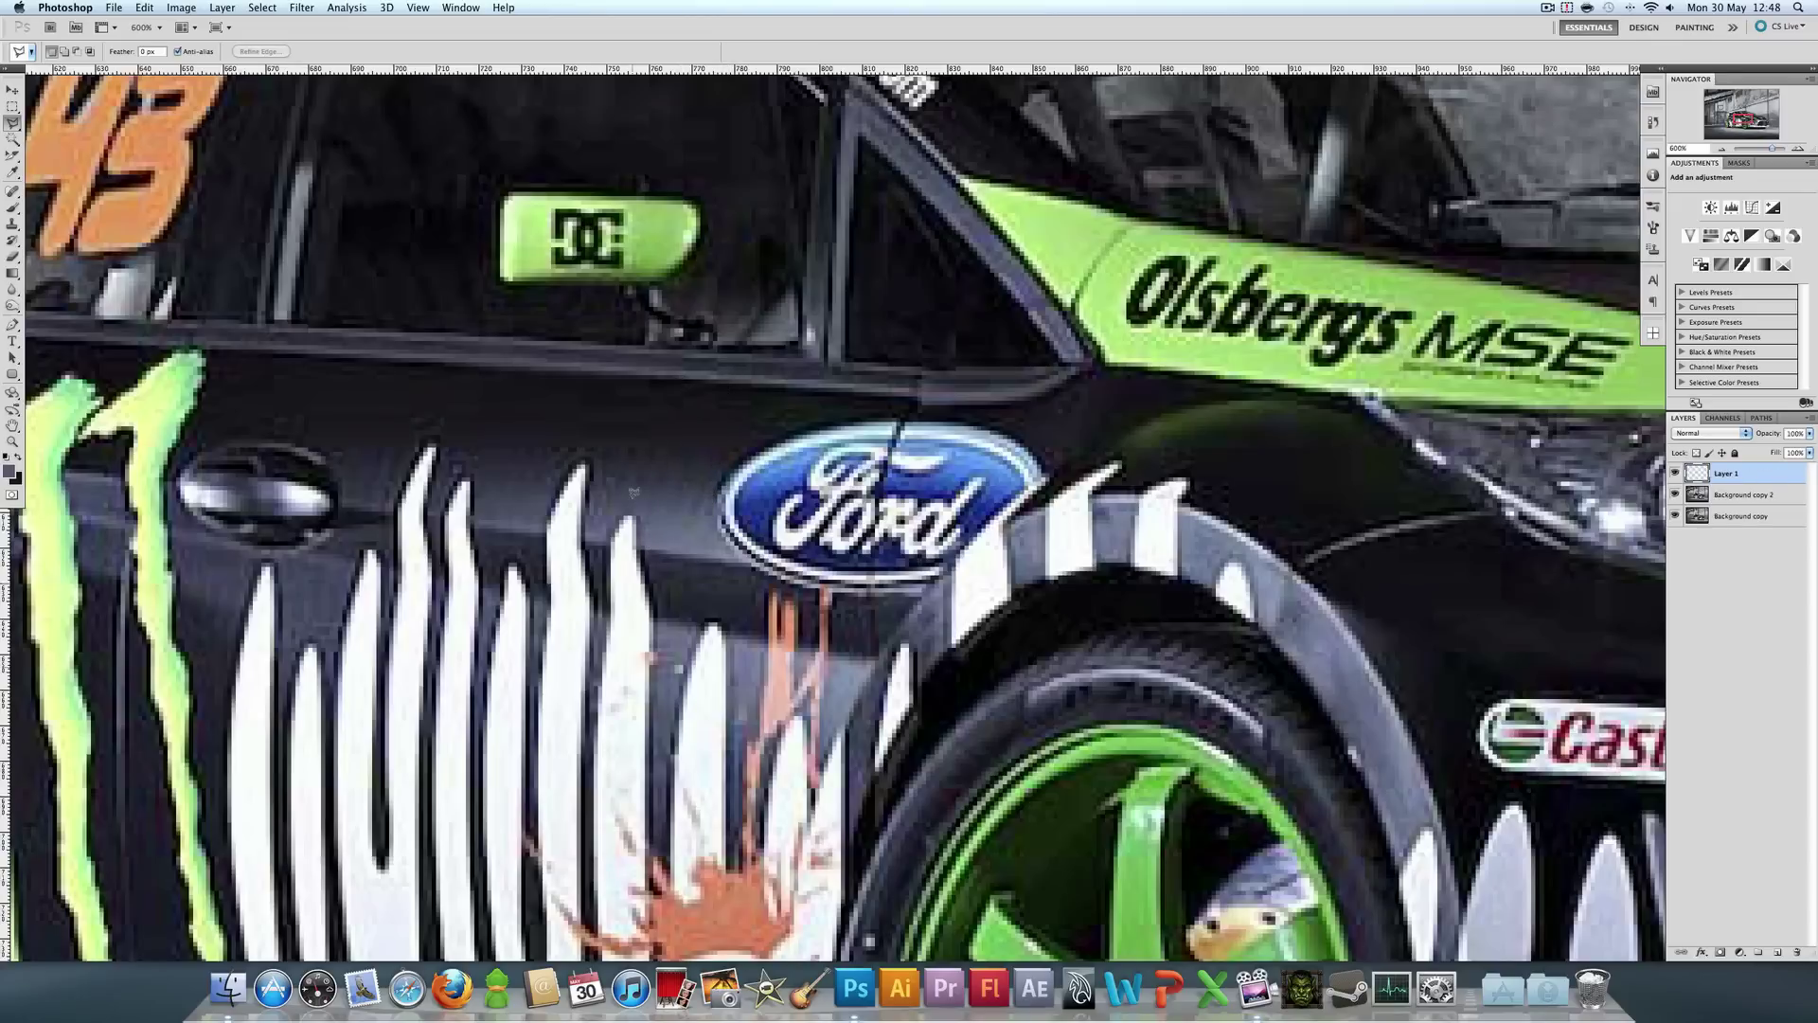
{"action": "left_click", "coordinate": [12, 90]}
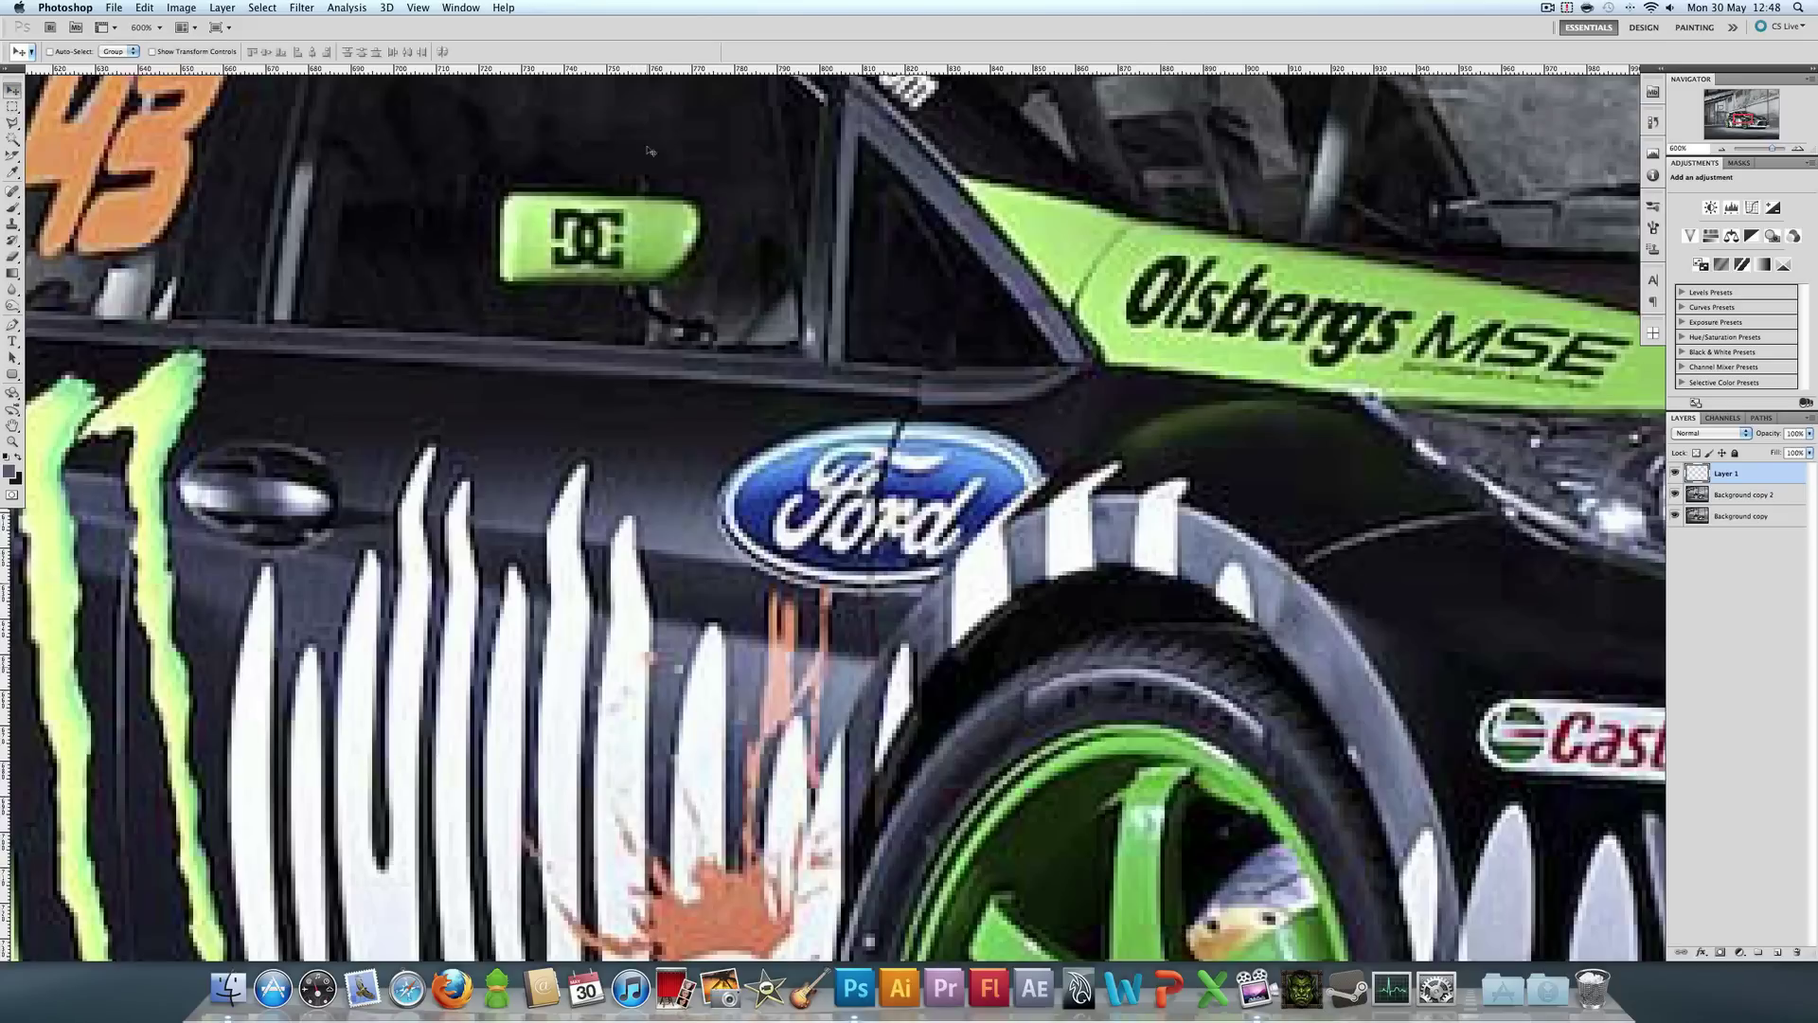
{"action": "left_click_drag", "start_coordinate": [689, 472], "coordinate": [792, 475]}
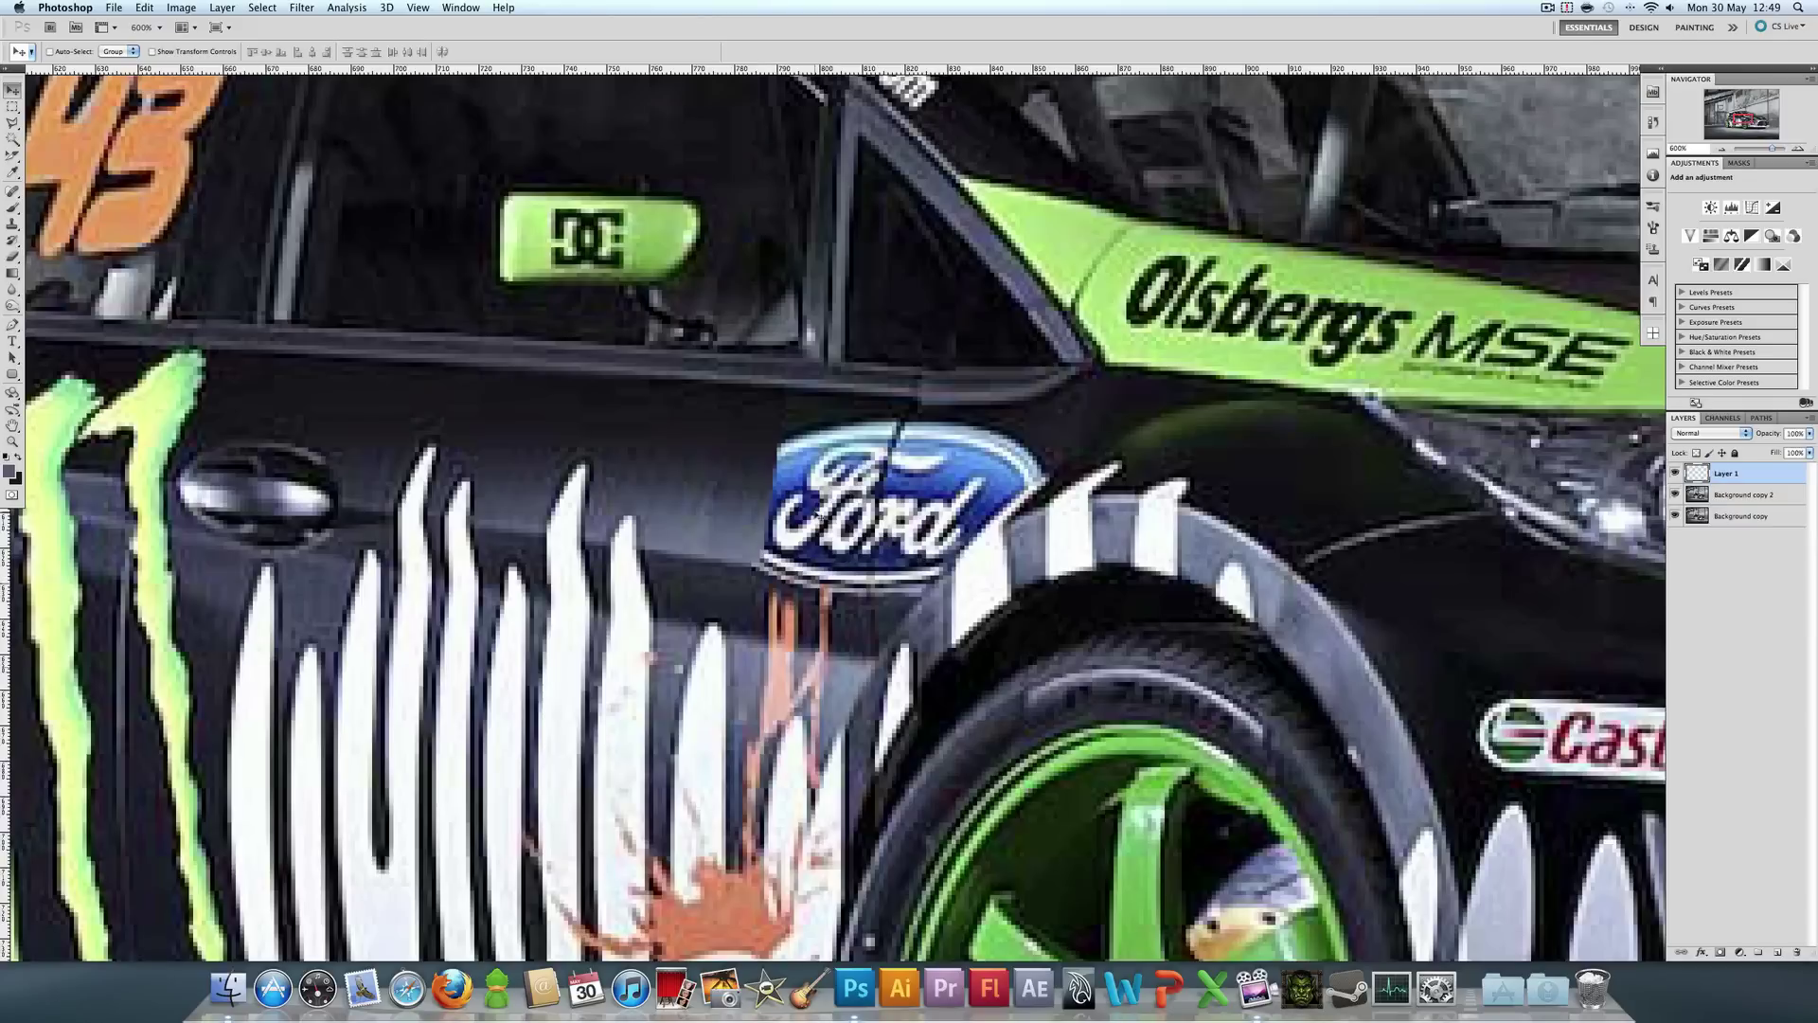
- Try to stretch the copied strip to about 288% width across the door part of the logo
{"action": "key", "text": "super+t"}
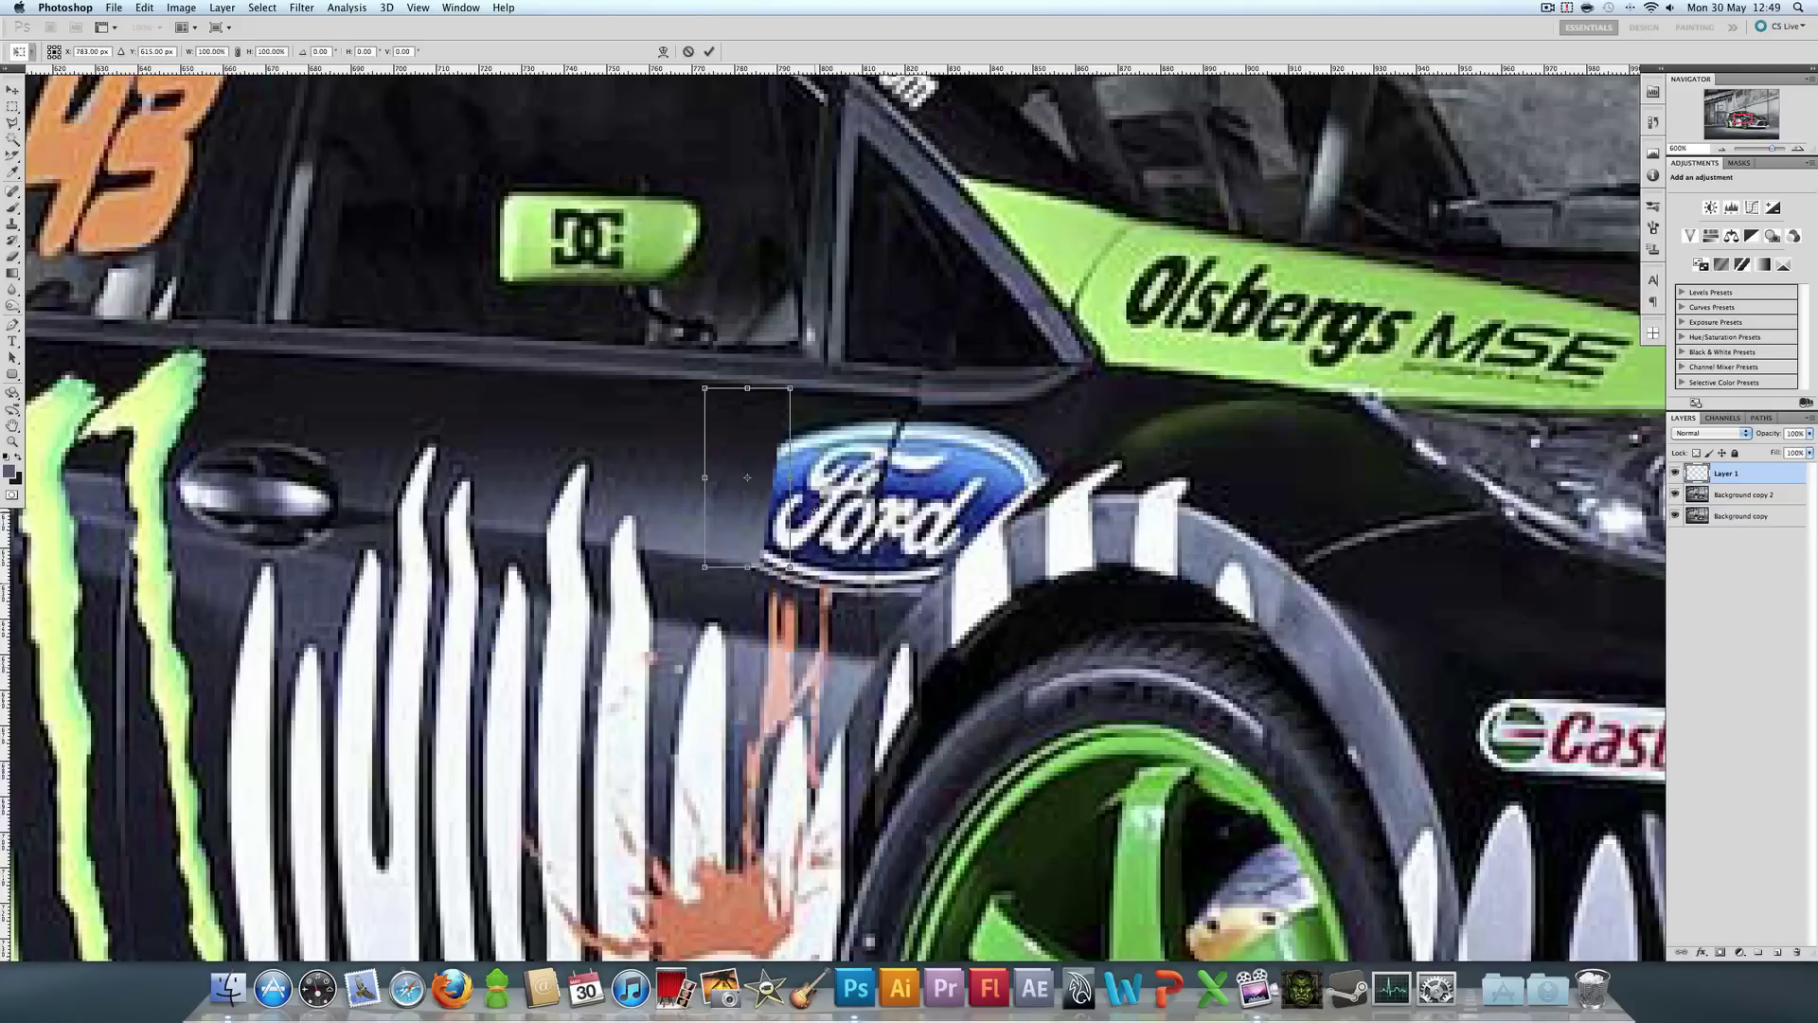
{"action": "left_click_drag", "start_coordinate": [747, 477], "coordinate": [915, 480]}
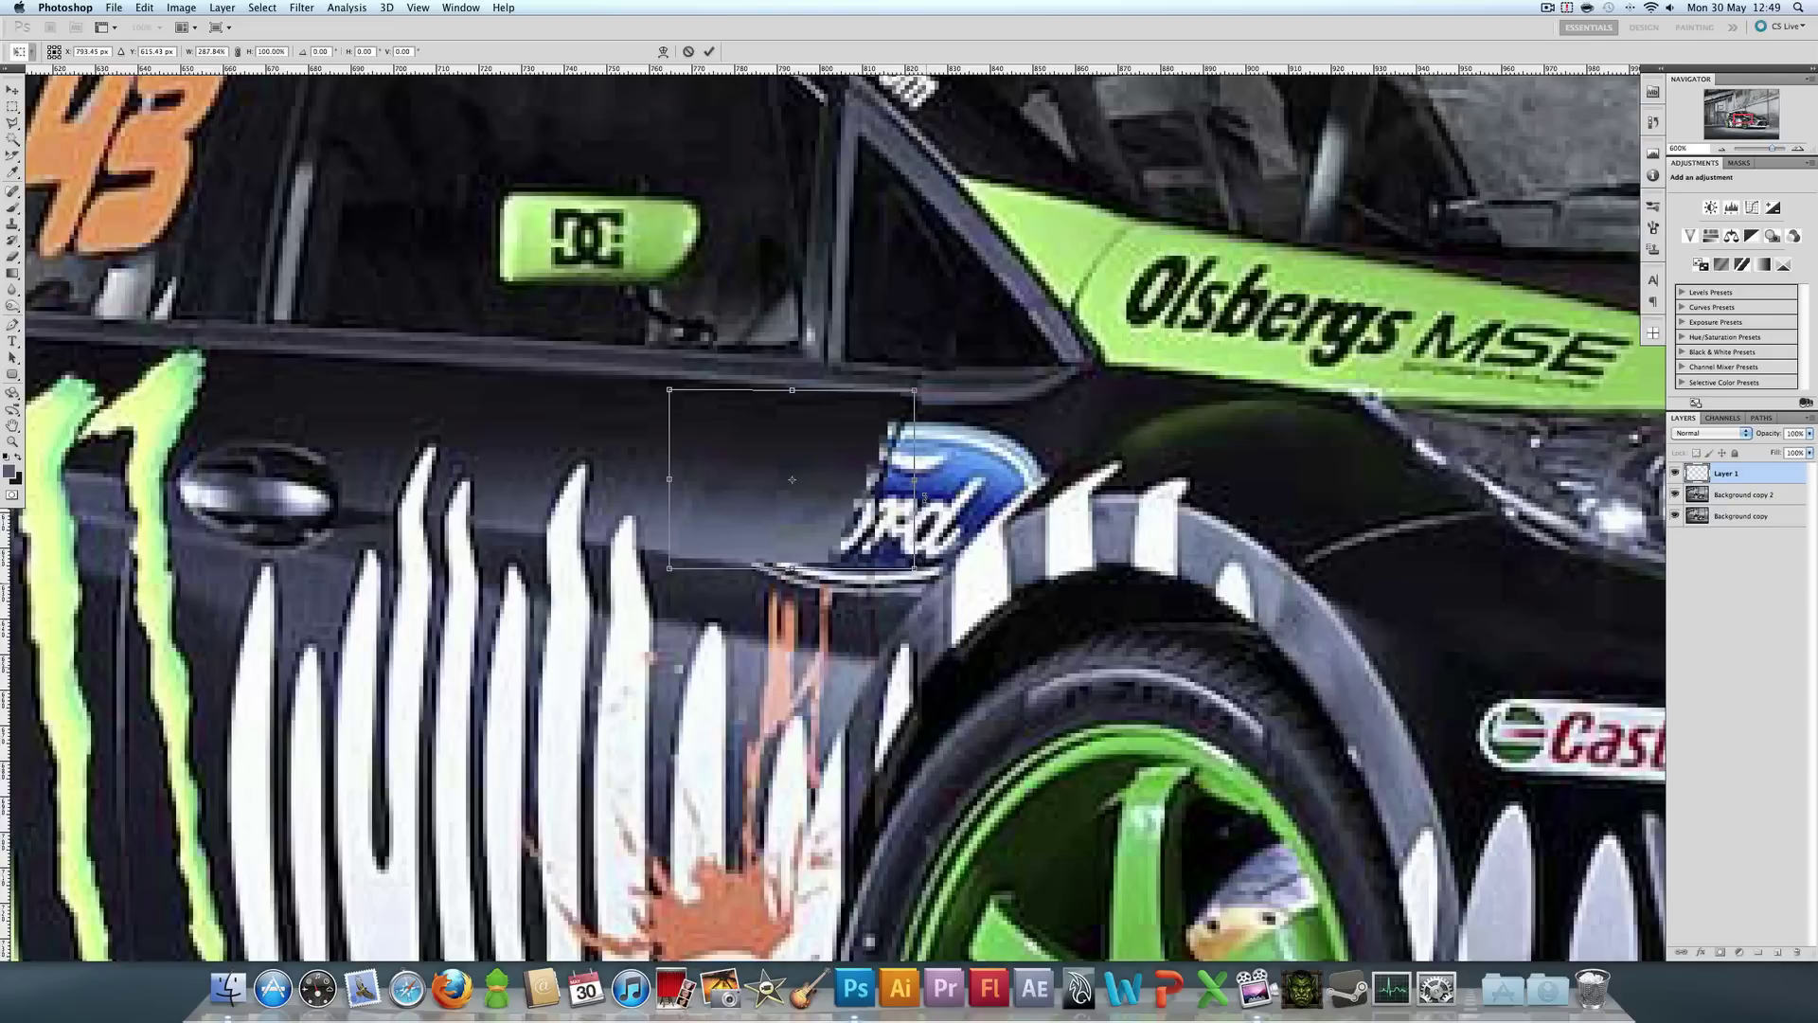
{"action": "key", "text": "Return"}
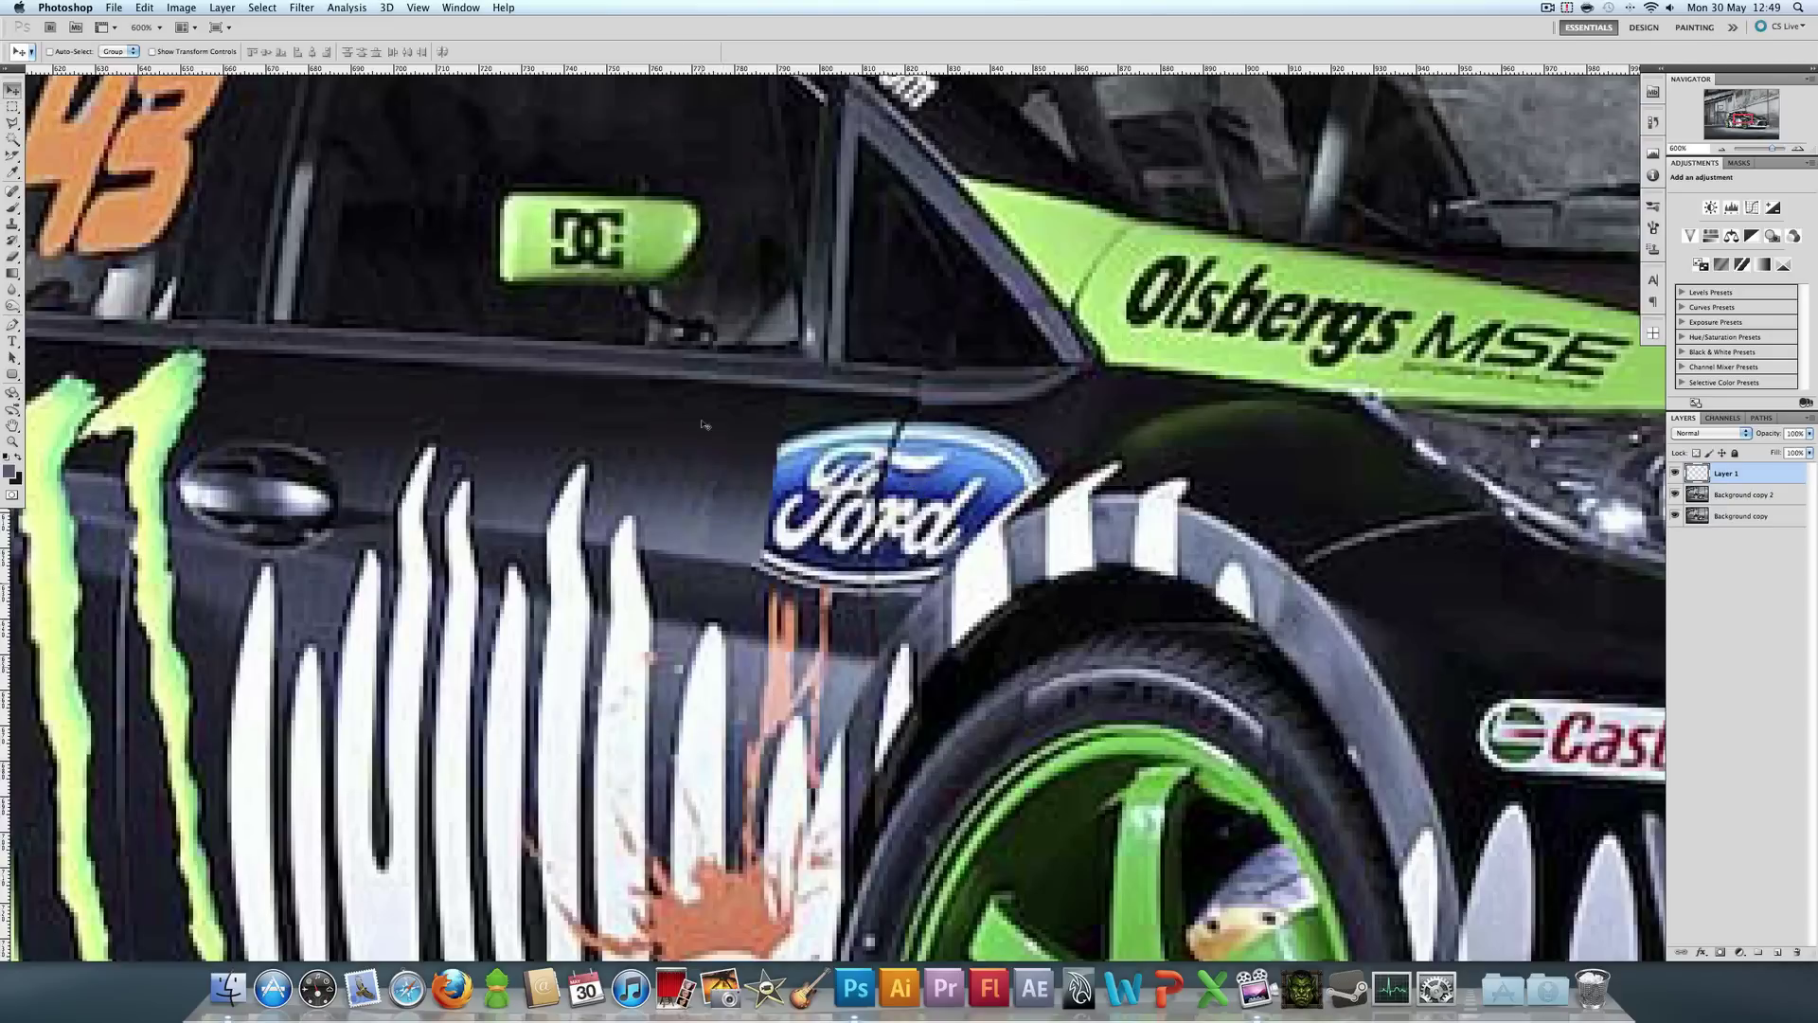
- Paste four more copies of the clean door strip and line them up side by side over the door part of the Ford logo
{"action": "key", "text": "super+v"}
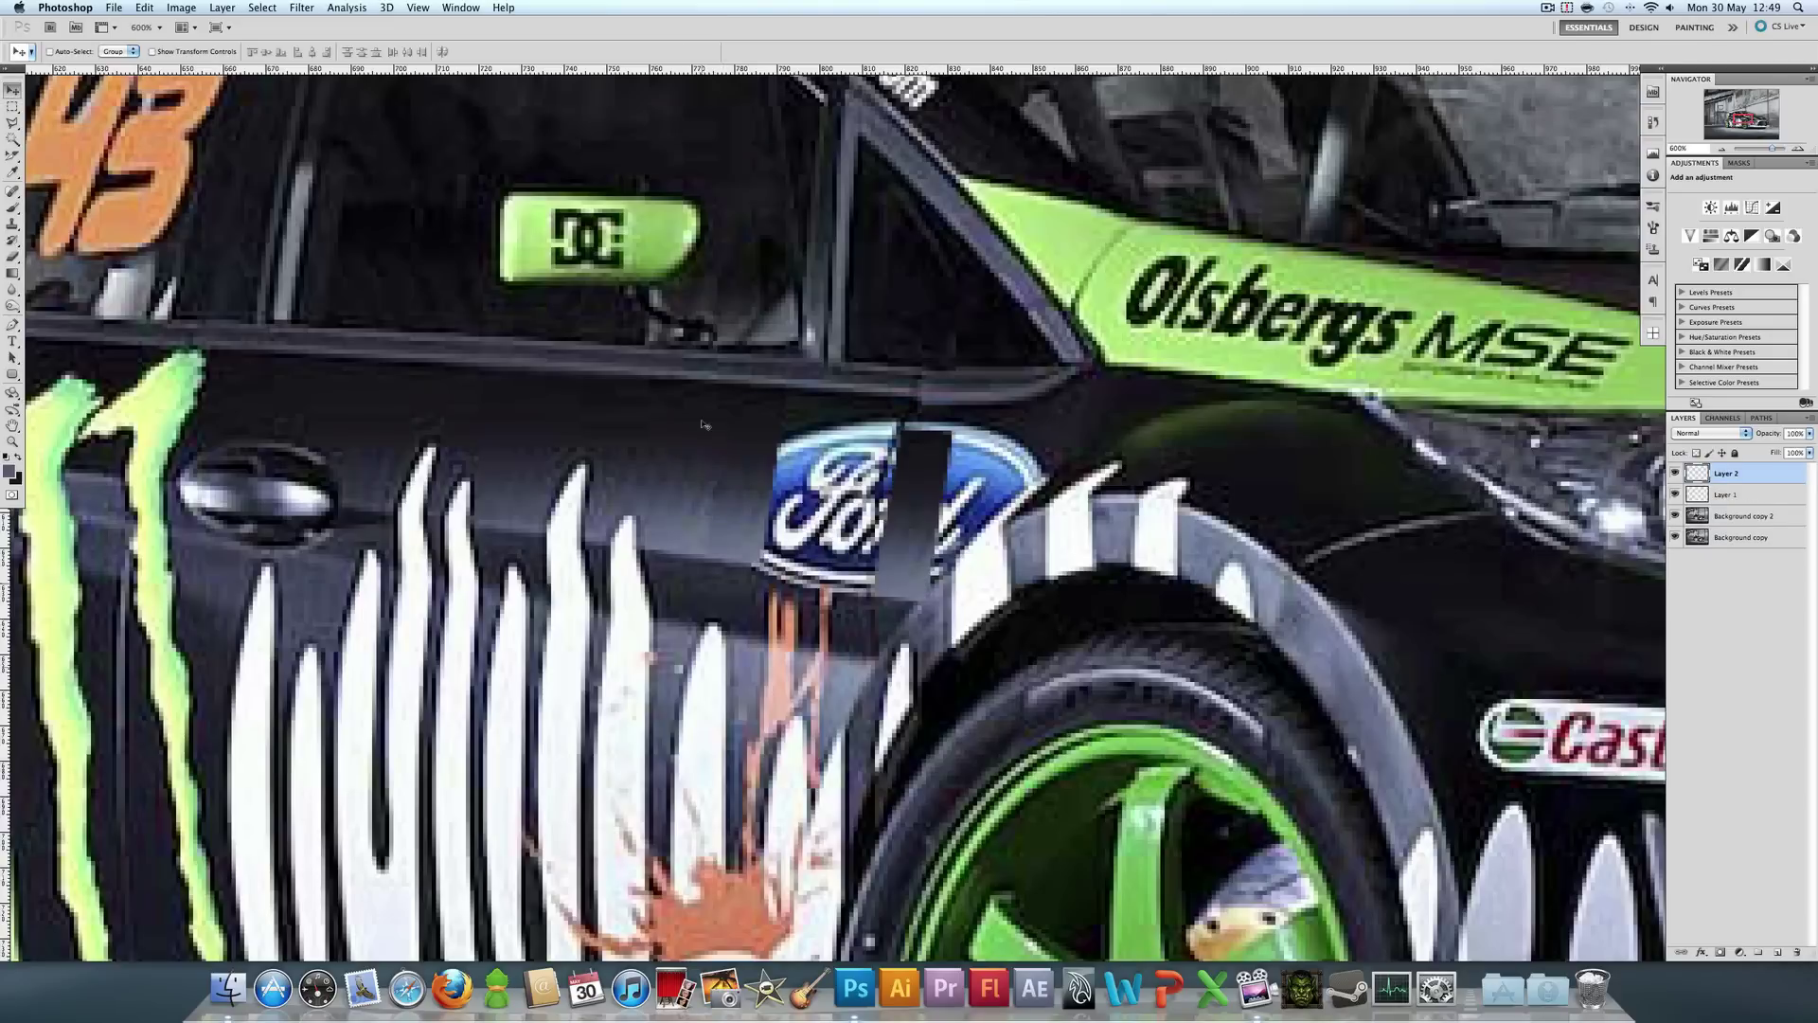
{"action": "left_click_drag", "start_coordinate": [902, 535], "coordinate": [756, 450]}
{"action": "key", "text": "super+v"}
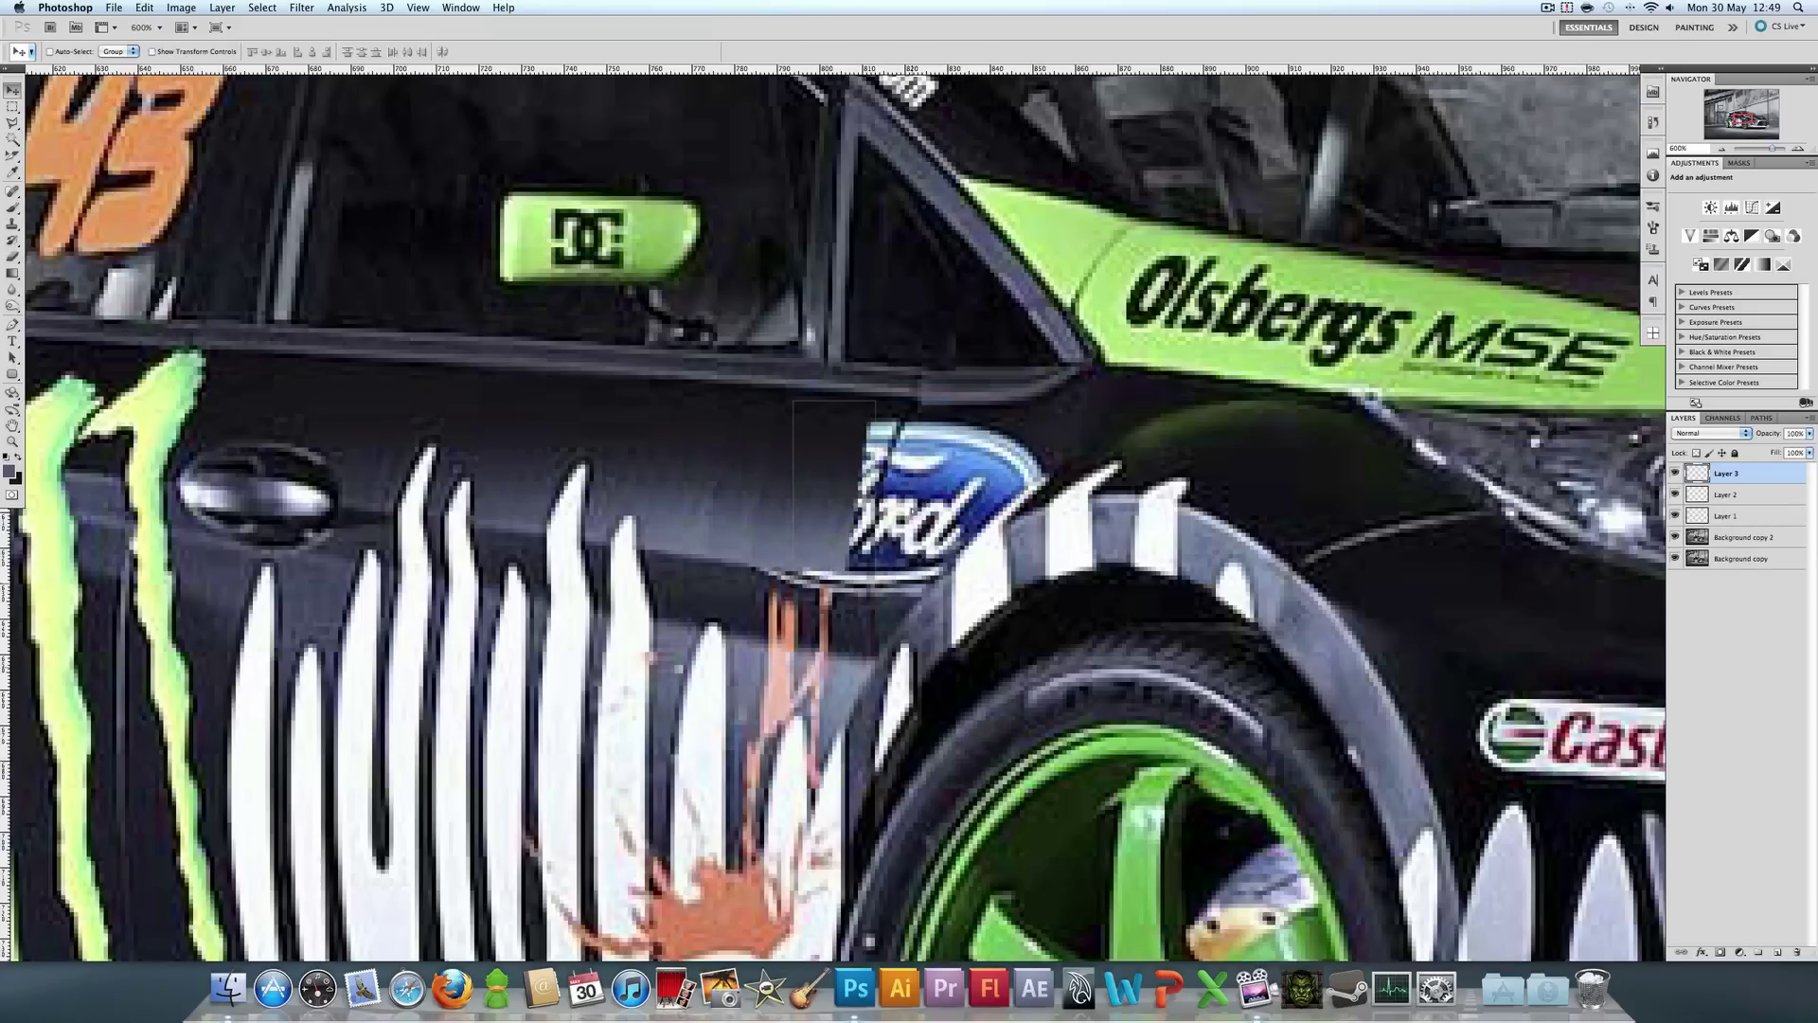
{"action": "key", "text": "super+v"}
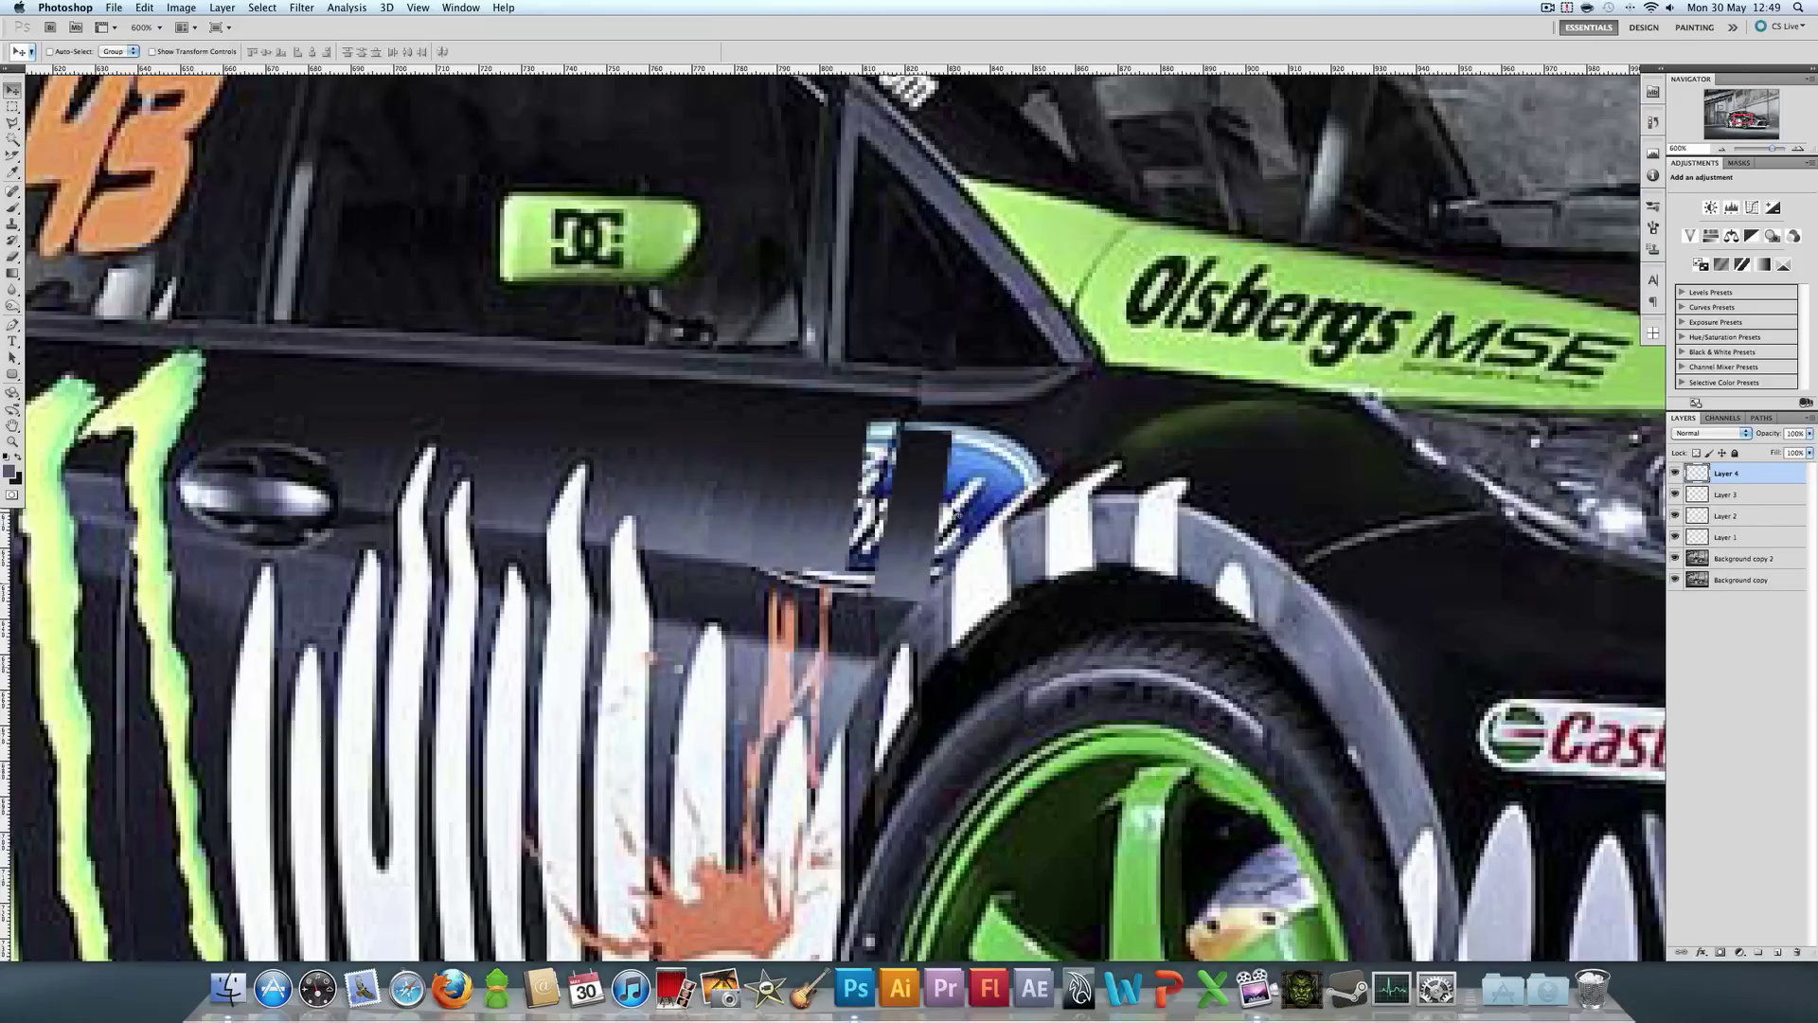
{"action": "left_click_drag", "start_coordinate": [942, 566], "coordinate": [886, 542]}
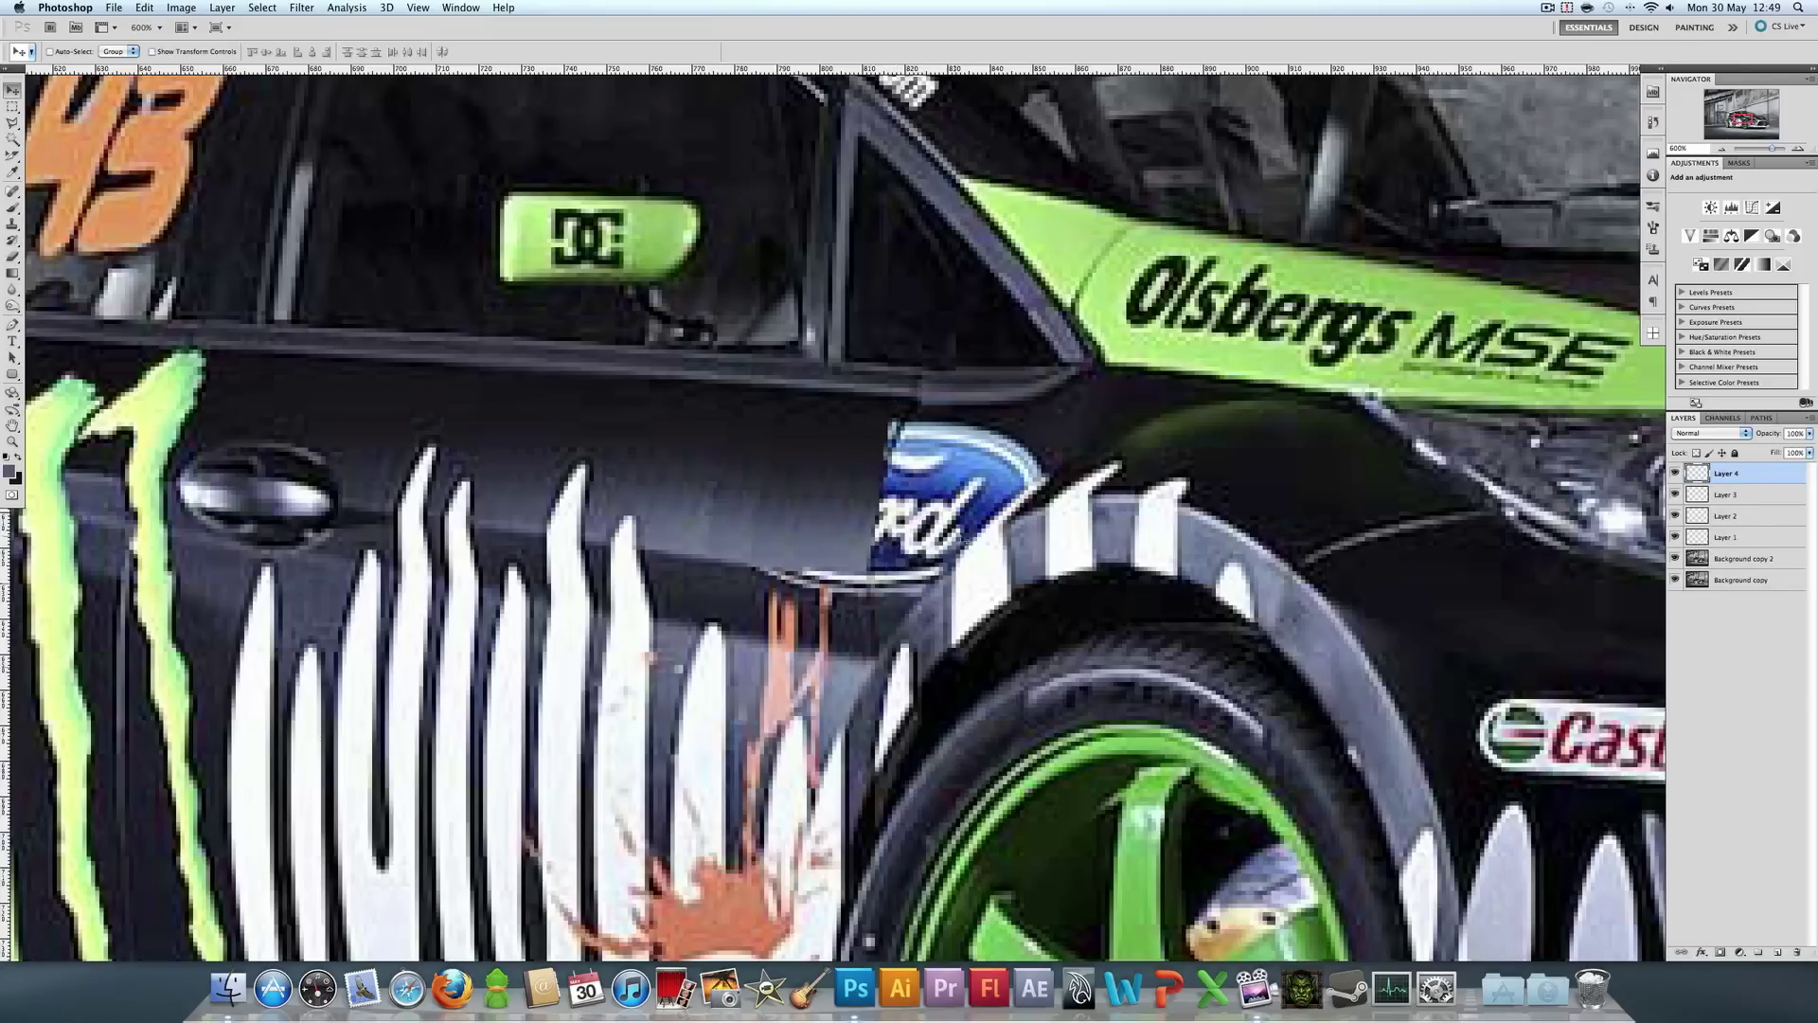
{"action": "key", "text": "super+v"}
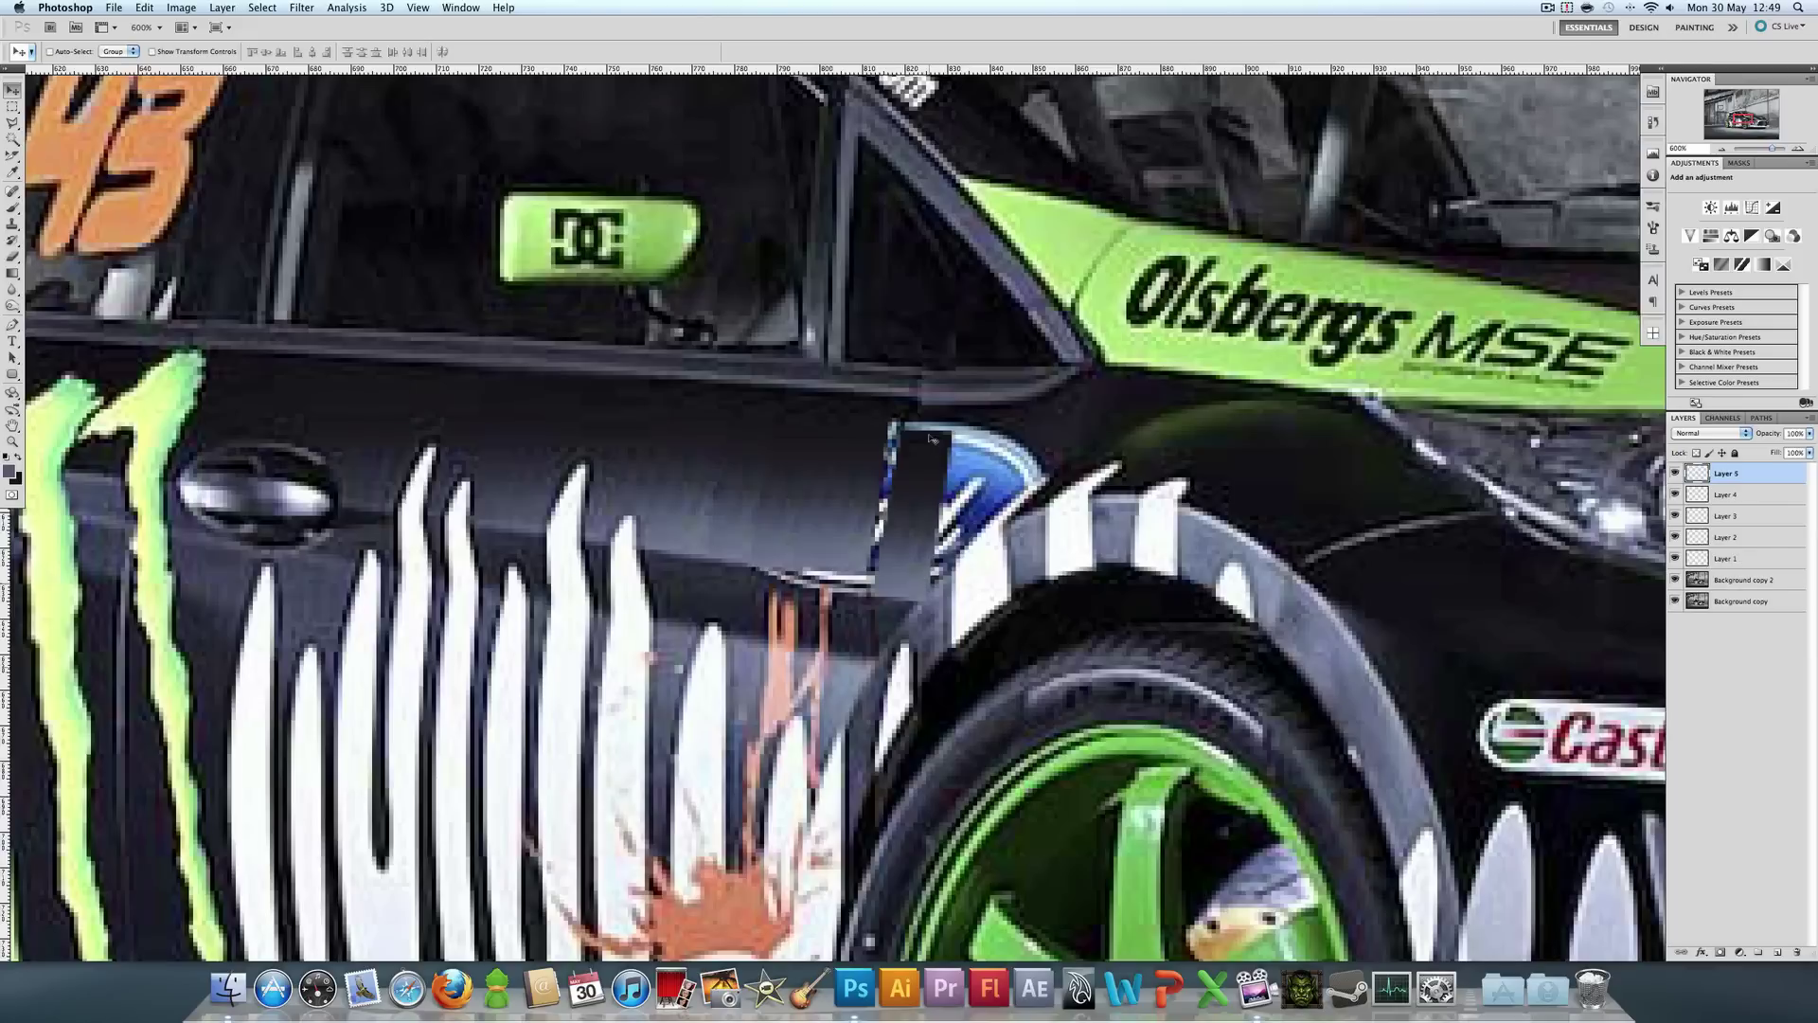
{"action": "mouse_move", "coordinate": [928, 554]}
{"action": "left_mouse_down"}
{"action": "mouse_move", "coordinate": [857, 531]}
{"action": "mouse_move", "coordinate": [905, 537]}
{"action": "left_mouse_up"}
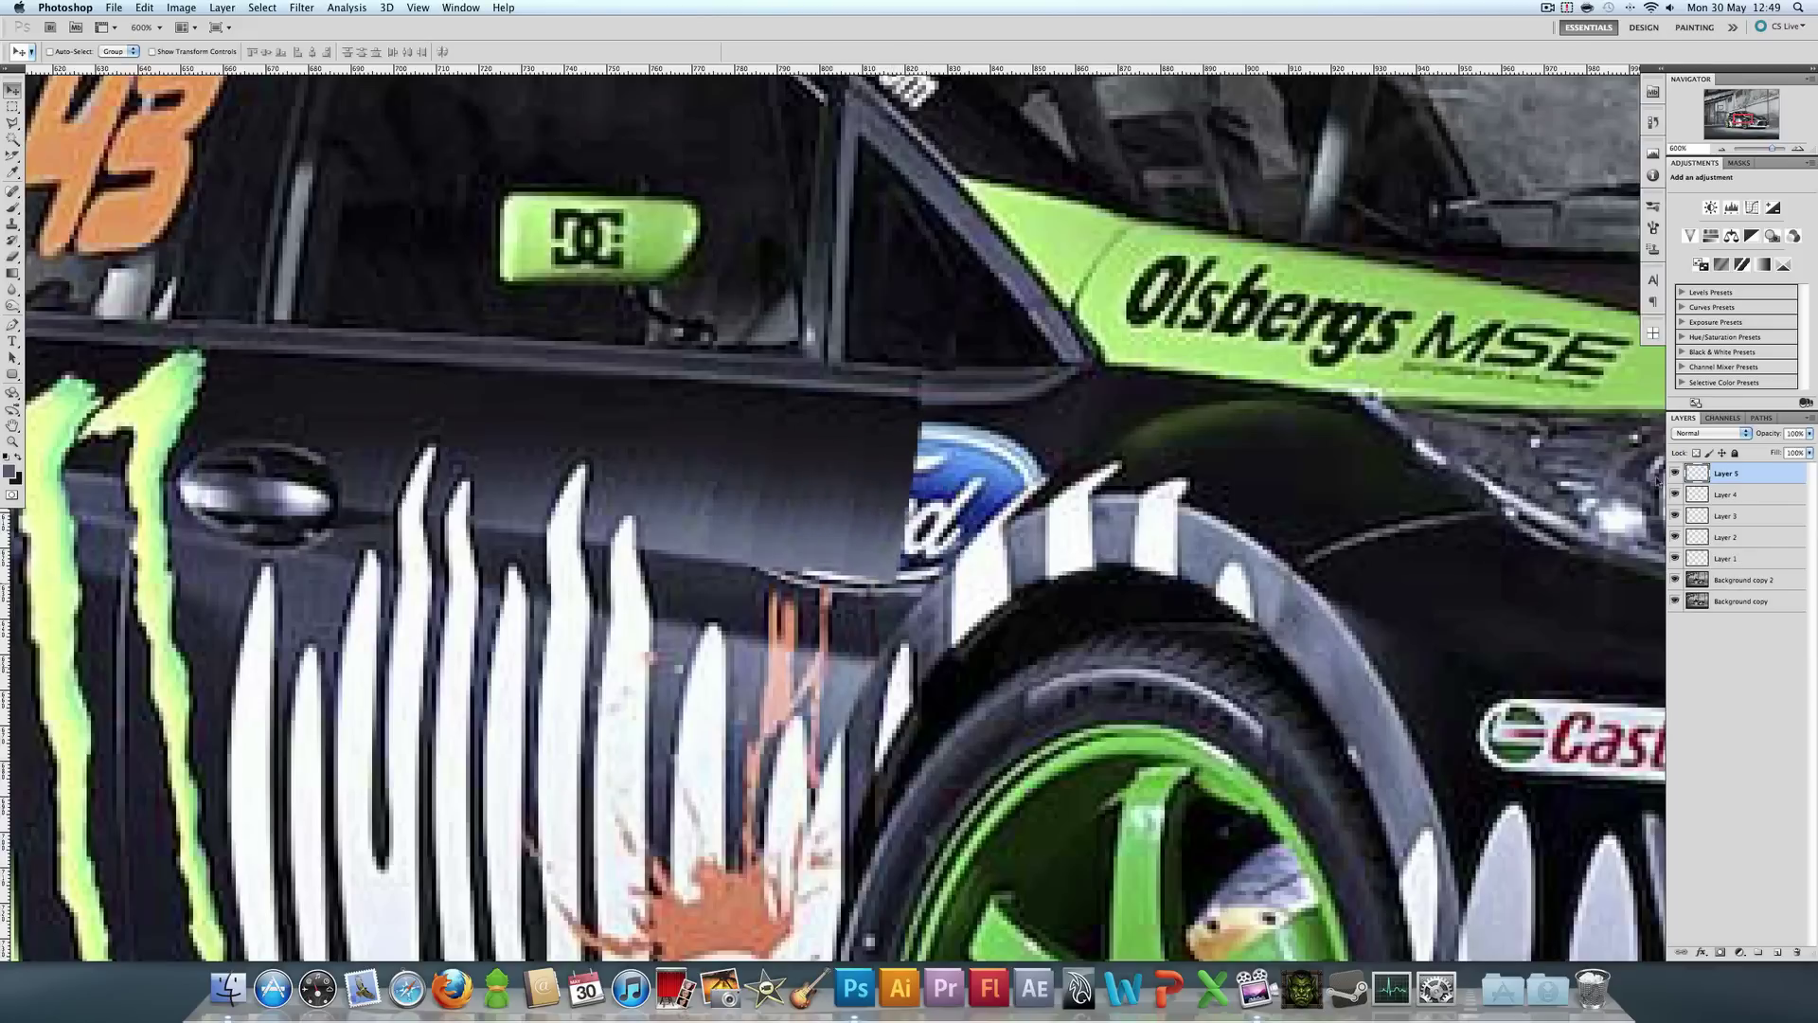
- Delete the part of the last strip that overhangs the door gap using a polygonal selection, and deselect
{"action": "left_click", "coordinate": [1676, 474]}
{"action": "left_click", "coordinate": [12, 123]}
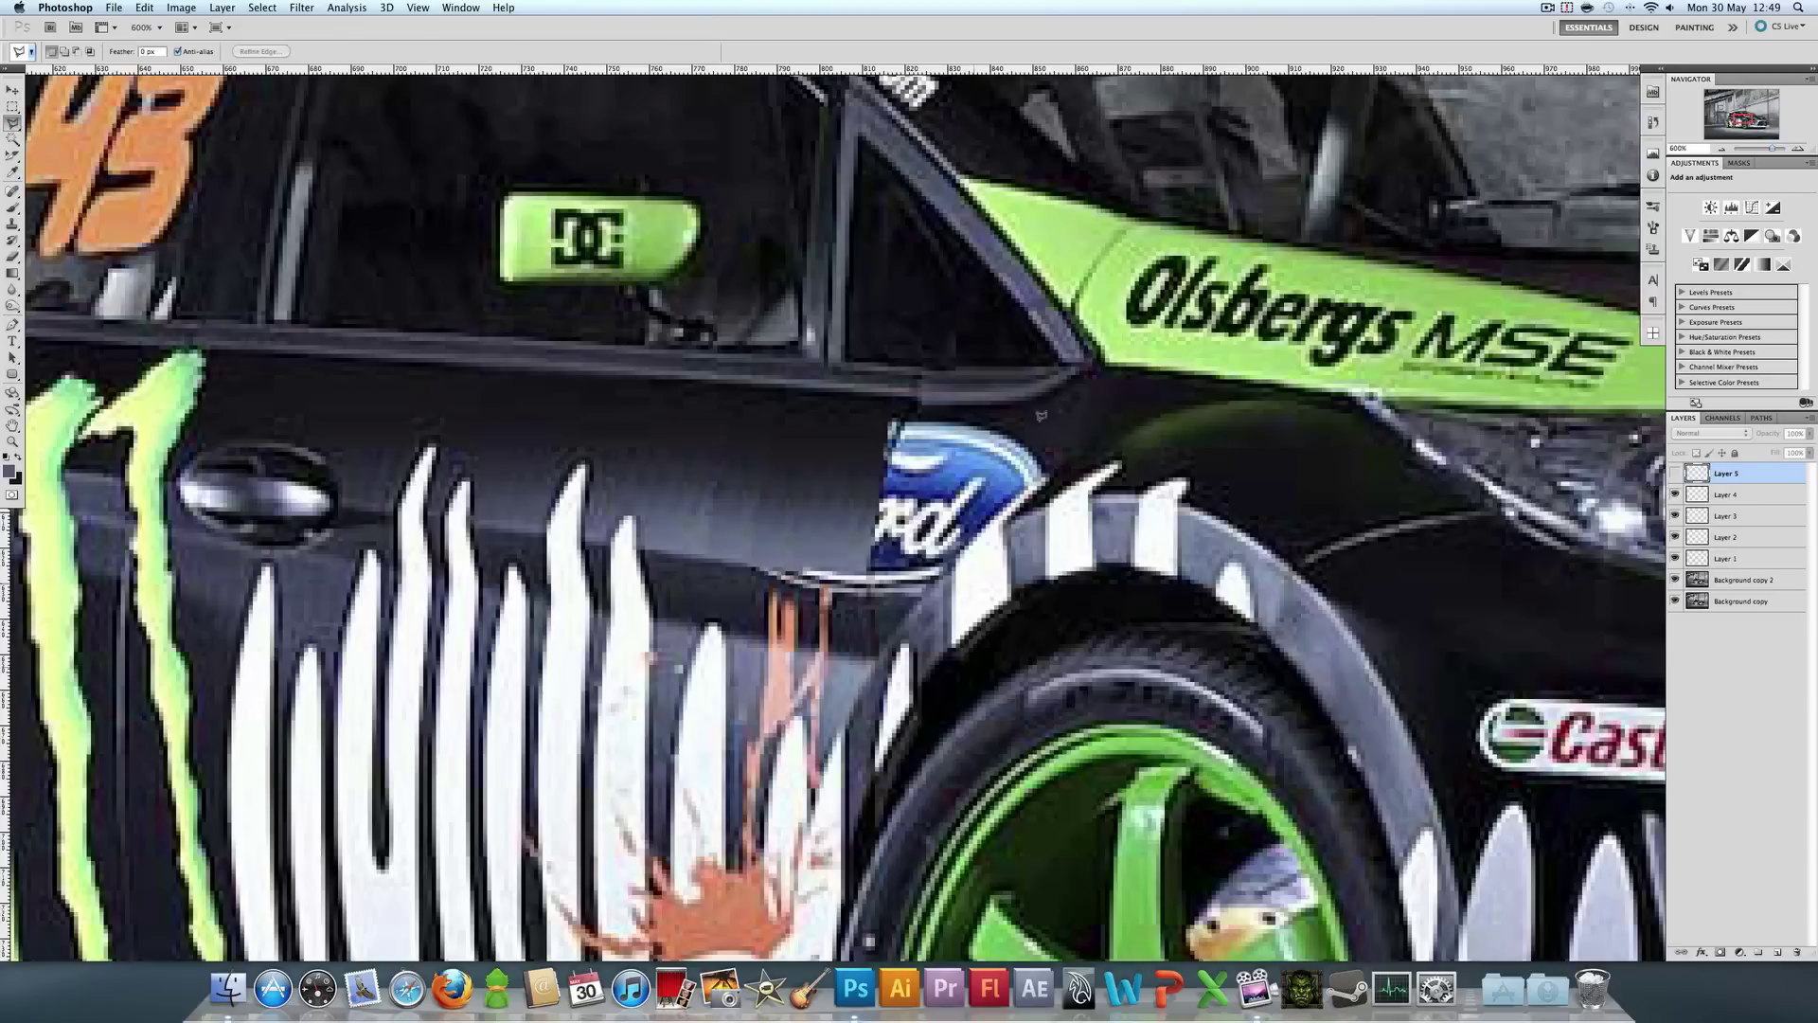
{"action": "mouse_move", "coordinate": [1199, 383]}
{"action": "left_mouse_down"}
{"action": "mouse_move", "coordinate": [933, 388]}
{"action": "mouse_move", "coordinate": [904, 416]}
{"action": "mouse_move", "coordinate": [878, 522]}
{"action": "mouse_move", "coordinate": [874, 680]}
{"action": "mouse_move", "coordinate": [1191, 692]}
{"action": "mouse_move", "coordinate": [1319, 527]}
{"action": "mouse_move", "coordinate": [1211, 384]}
{"action": "left_mouse_up"}
{"action": "left_click", "coordinate": [1675, 474]}
{"action": "key", "text": "Delete"}
{"action": "key", "text": "super+d"}
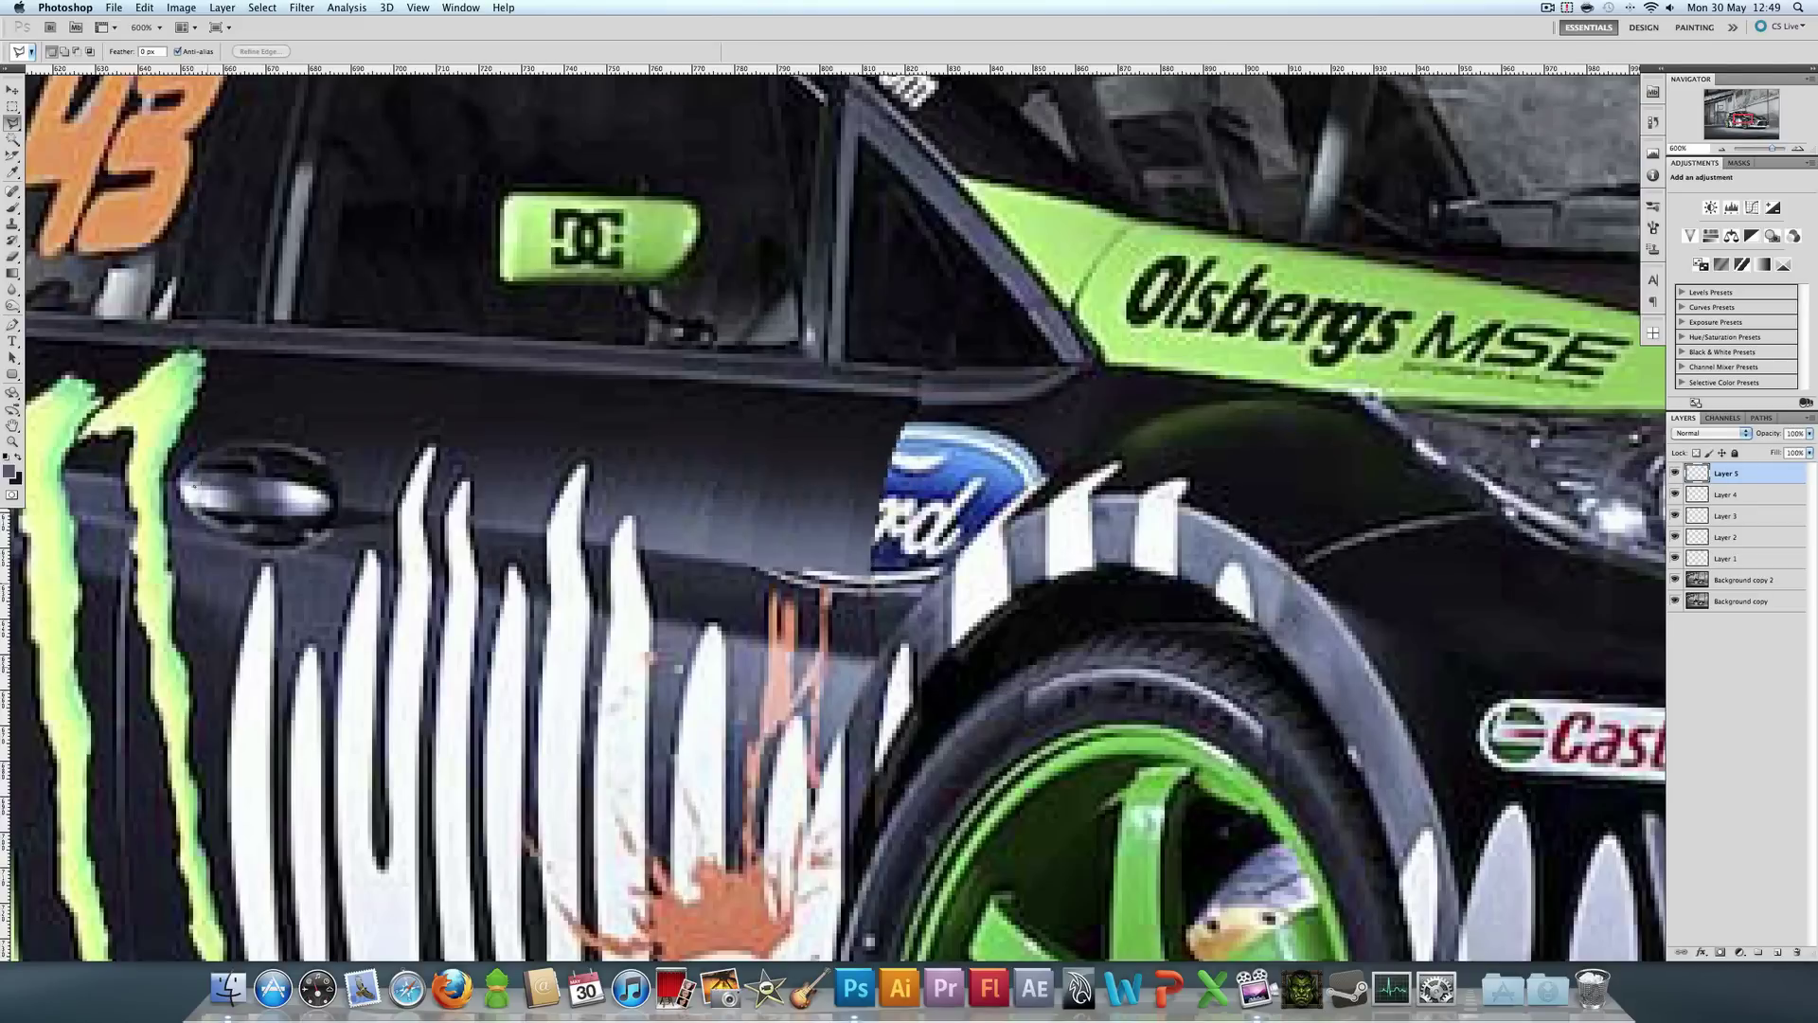
- Examine the patched door against the rest of the car at full-image and close-up views
{"action": "left_click", "coordinate": [13, 441]}
{"action": "left_click", "coordinate": [315, 51]}
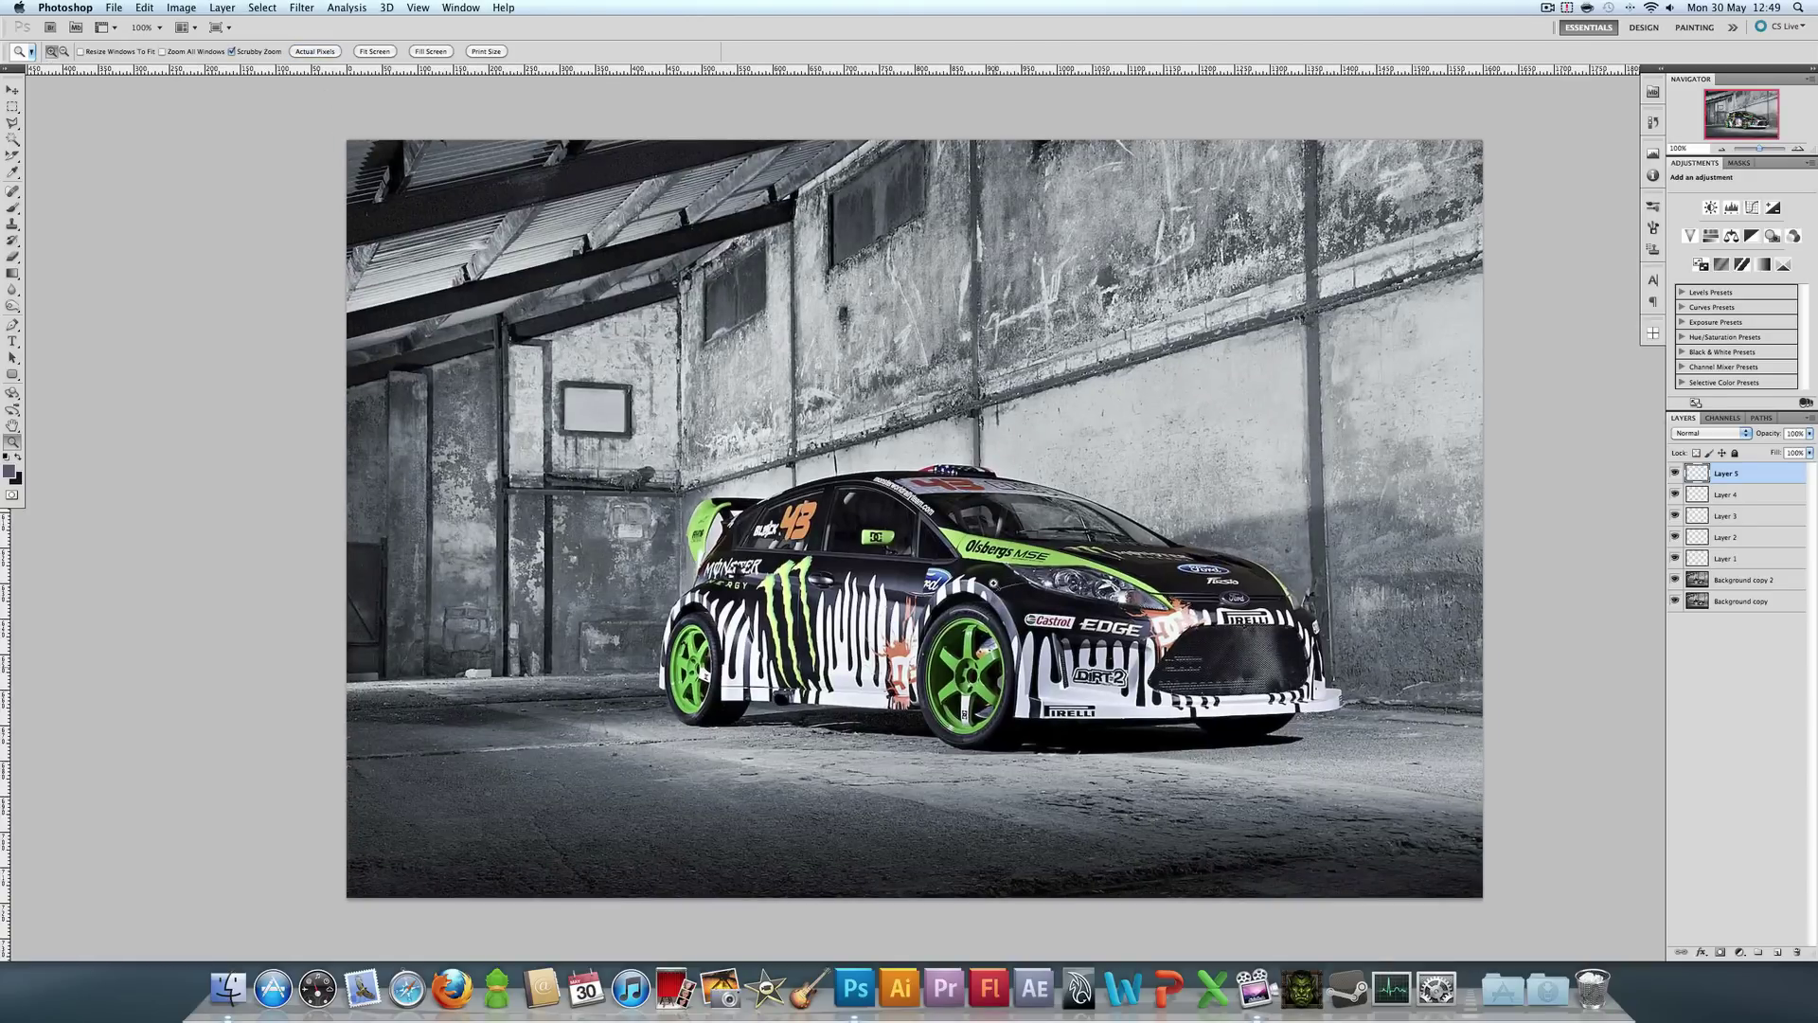
{"action": "left_click", "coordinate": [997, 584]}
{"action": "left_click", "coordinate": [809, 654]}
{"action": "left_click", "coordinate": [809, 653]}
{"action": "left_click", "coordinate": [809, 653]}
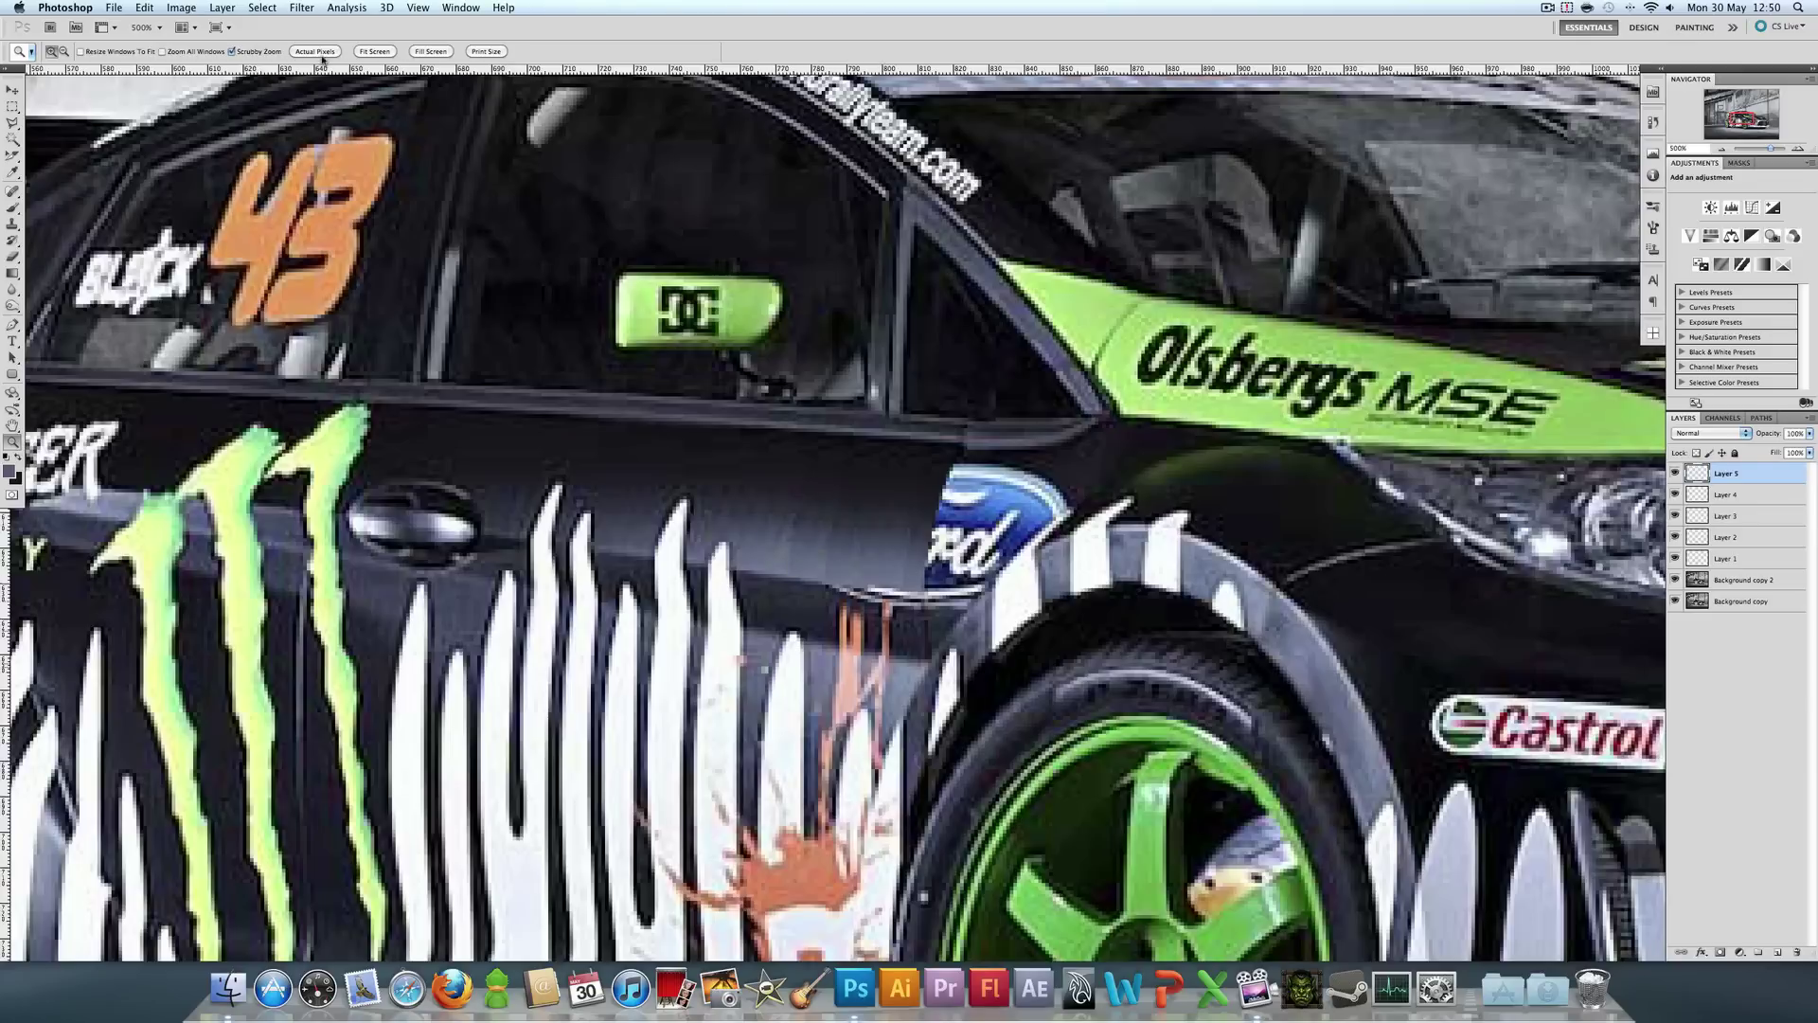
{"action": "left_click", "coordinate": [314, 51]}
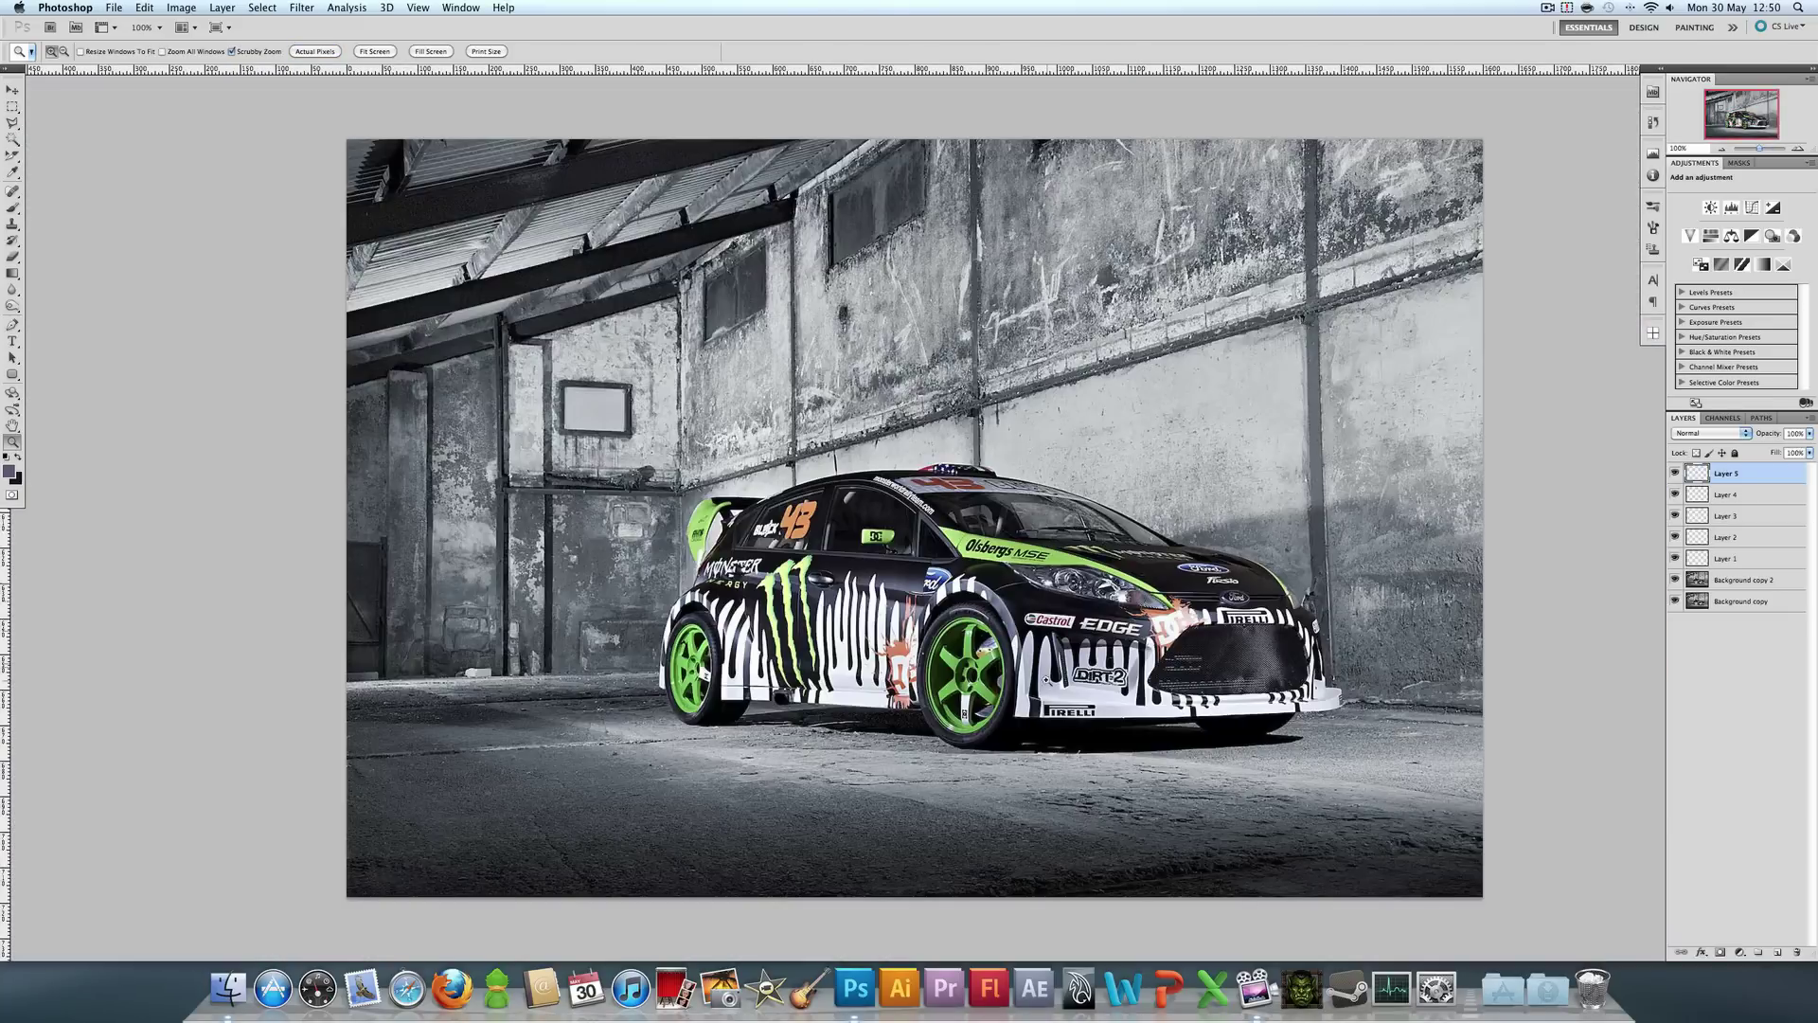
{"action": "left_click", "coordinate": [1019, 667]}
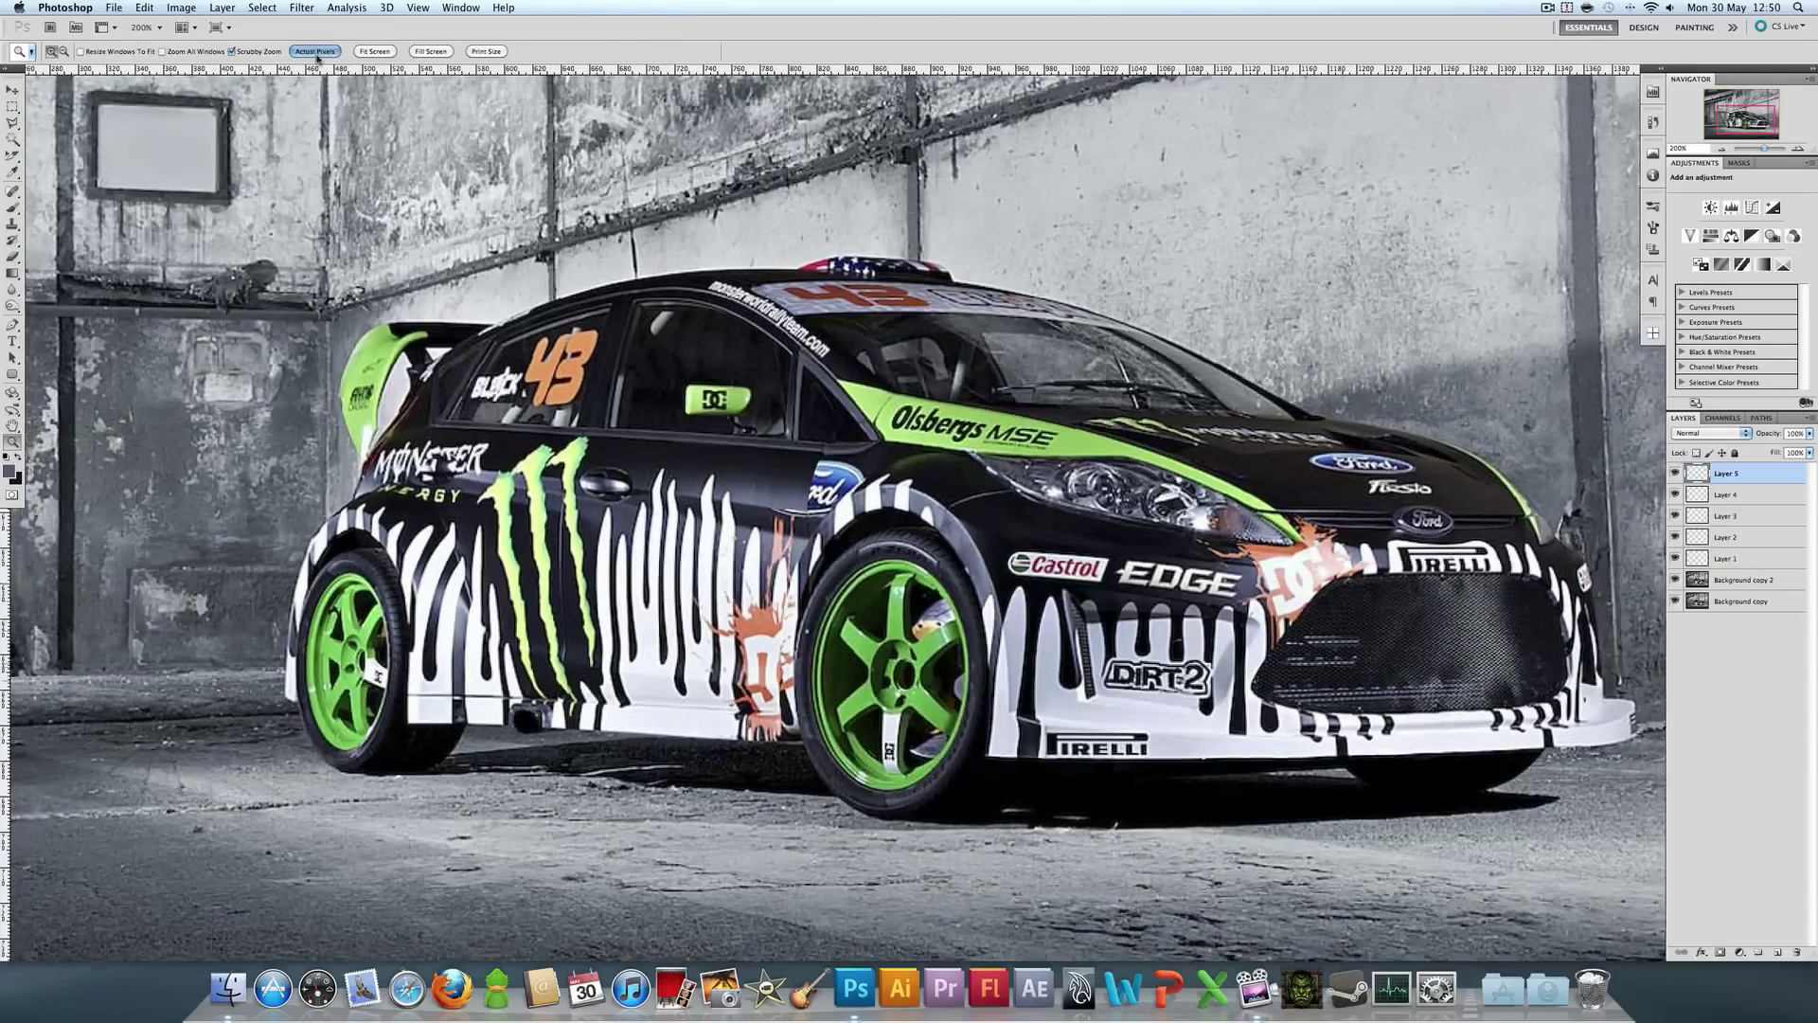
{"action": "left_click", "coordinate": [930, 544], "text": "alt"}
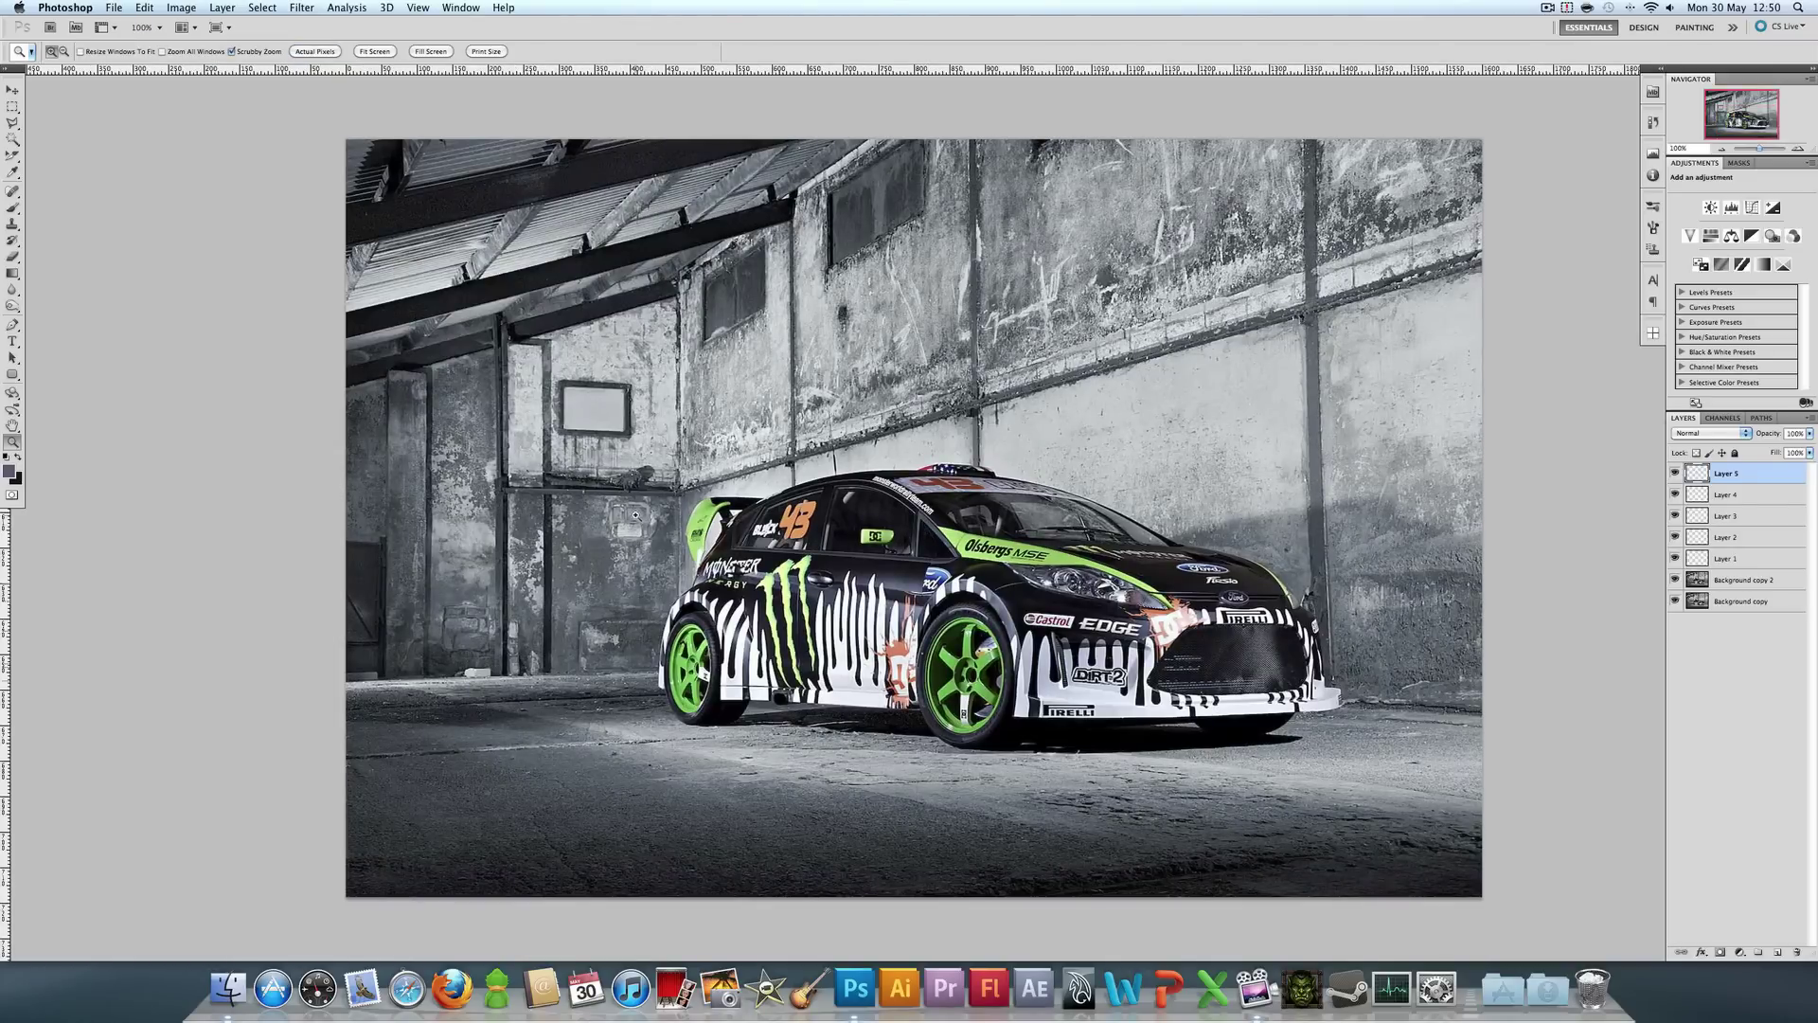
{"action": "left_click", "coordinate": [1089, 658]}
{"action": "left_click", "coordinate": [942, 668]}
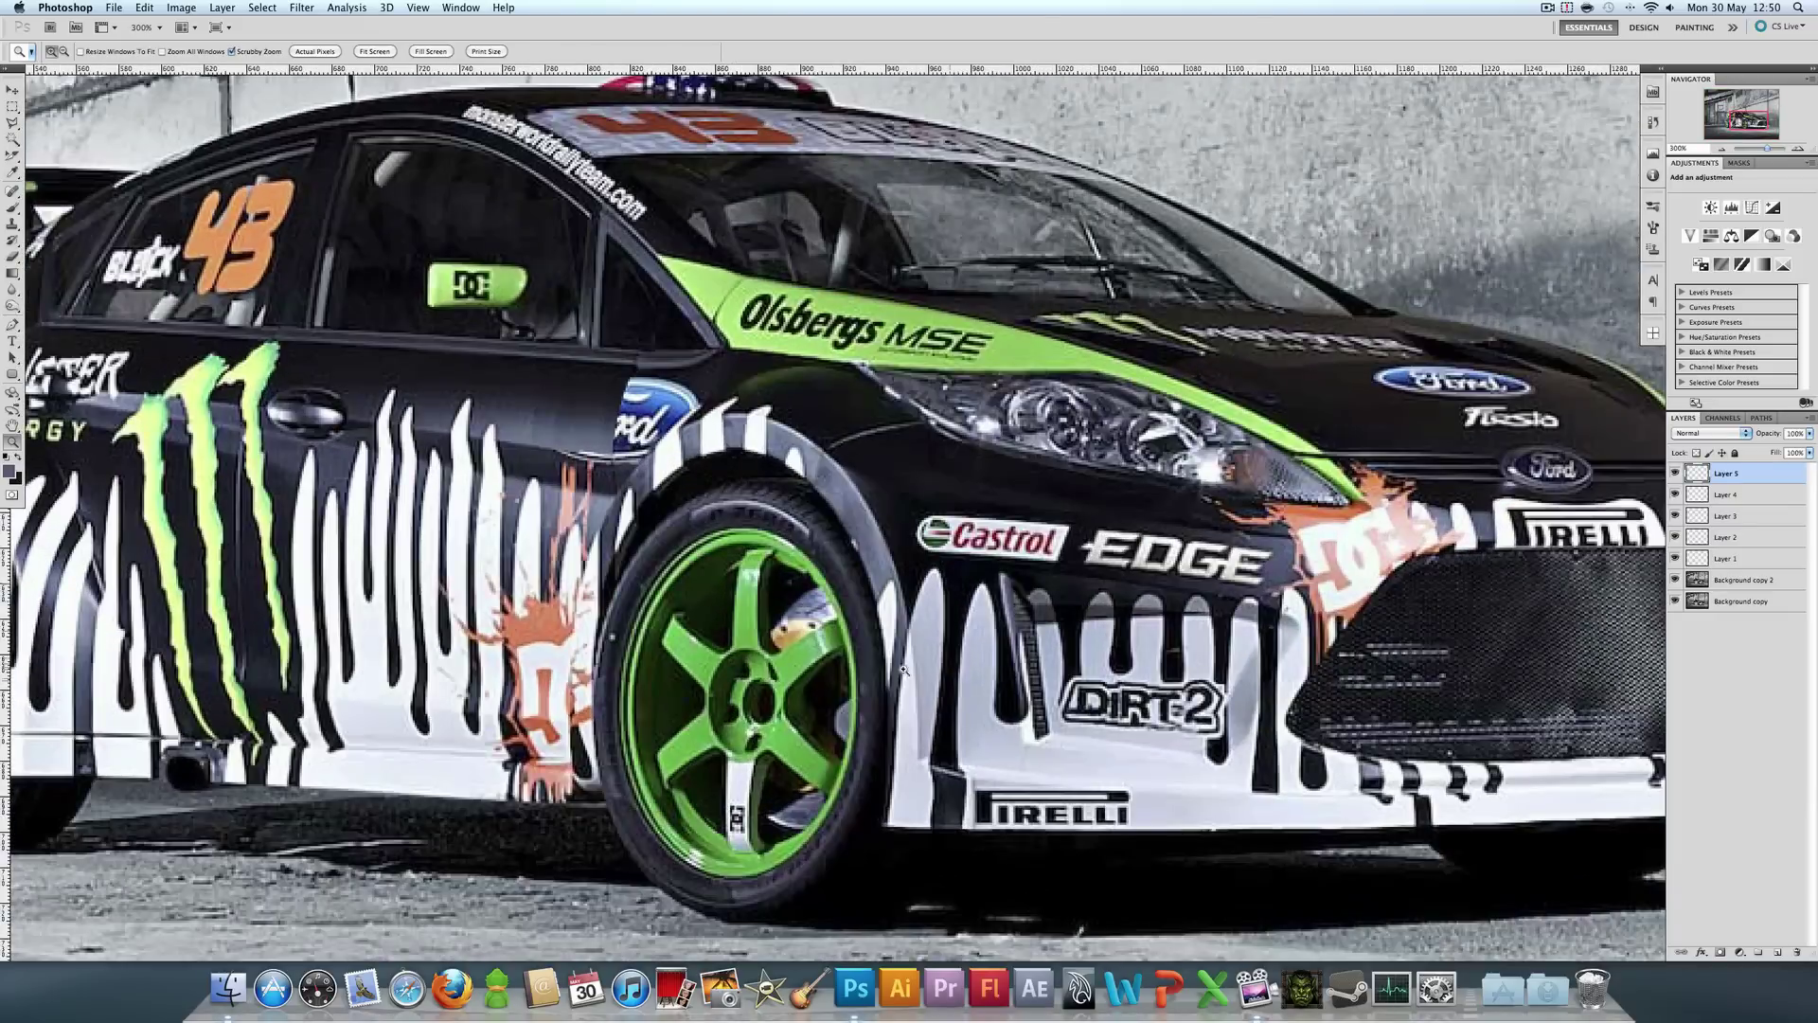
{"action": "left_click", "coordinate": [314, 52]}
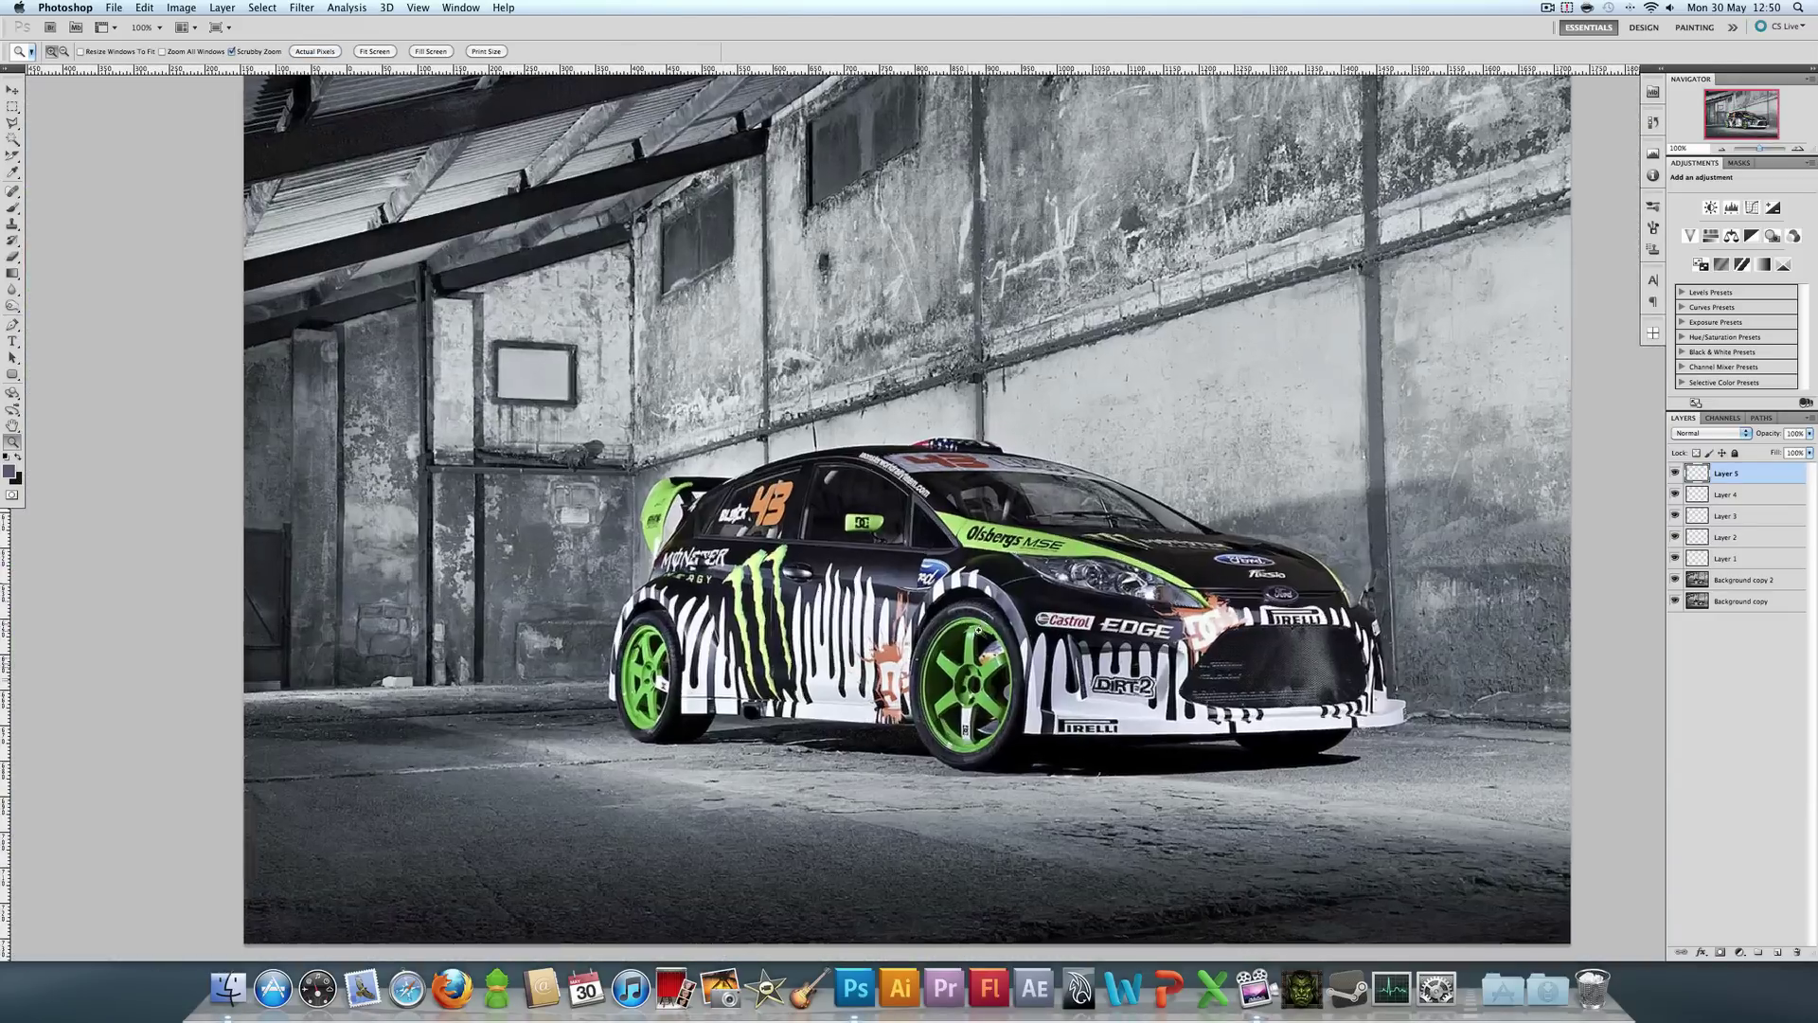
- Outline the Castrol and EDGE logos on the front bumper with one polygonal selection
{"action": "left_click", "coordinate": [978, 630]}
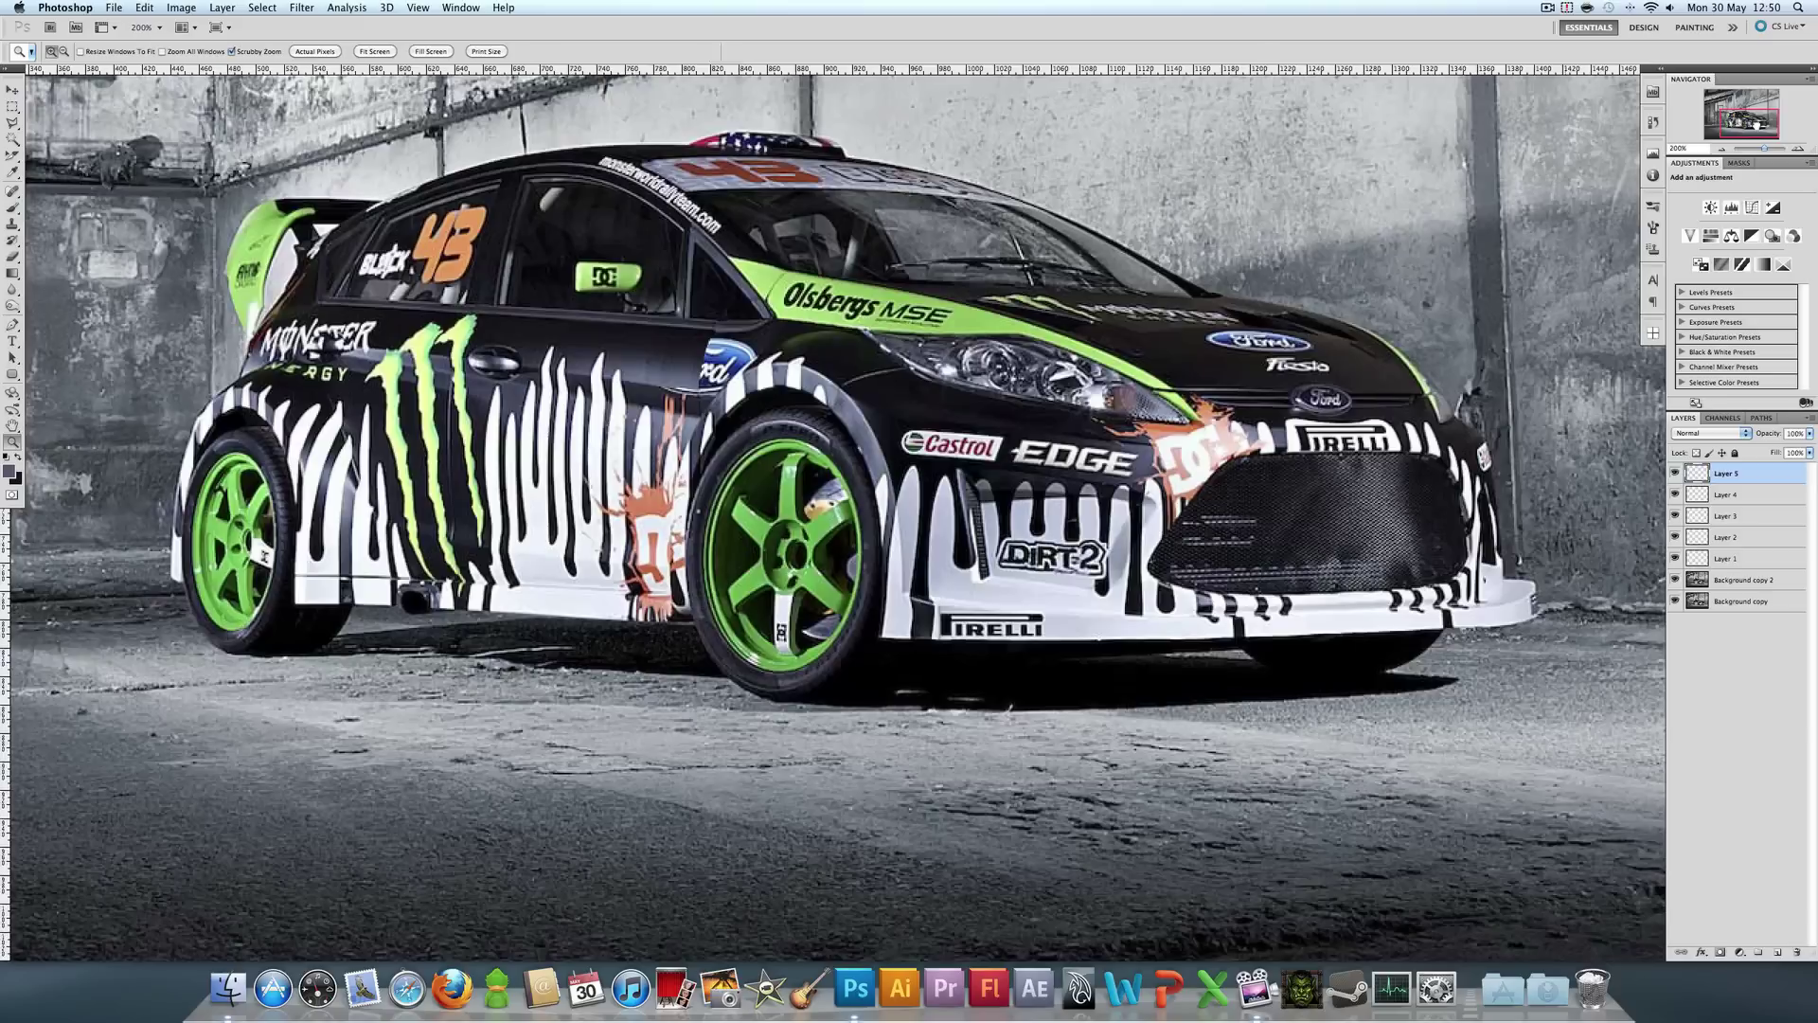
{"action": "left_click_drag", "start_coordinate": [1757, 123], "coordinate": [1752, 119]}
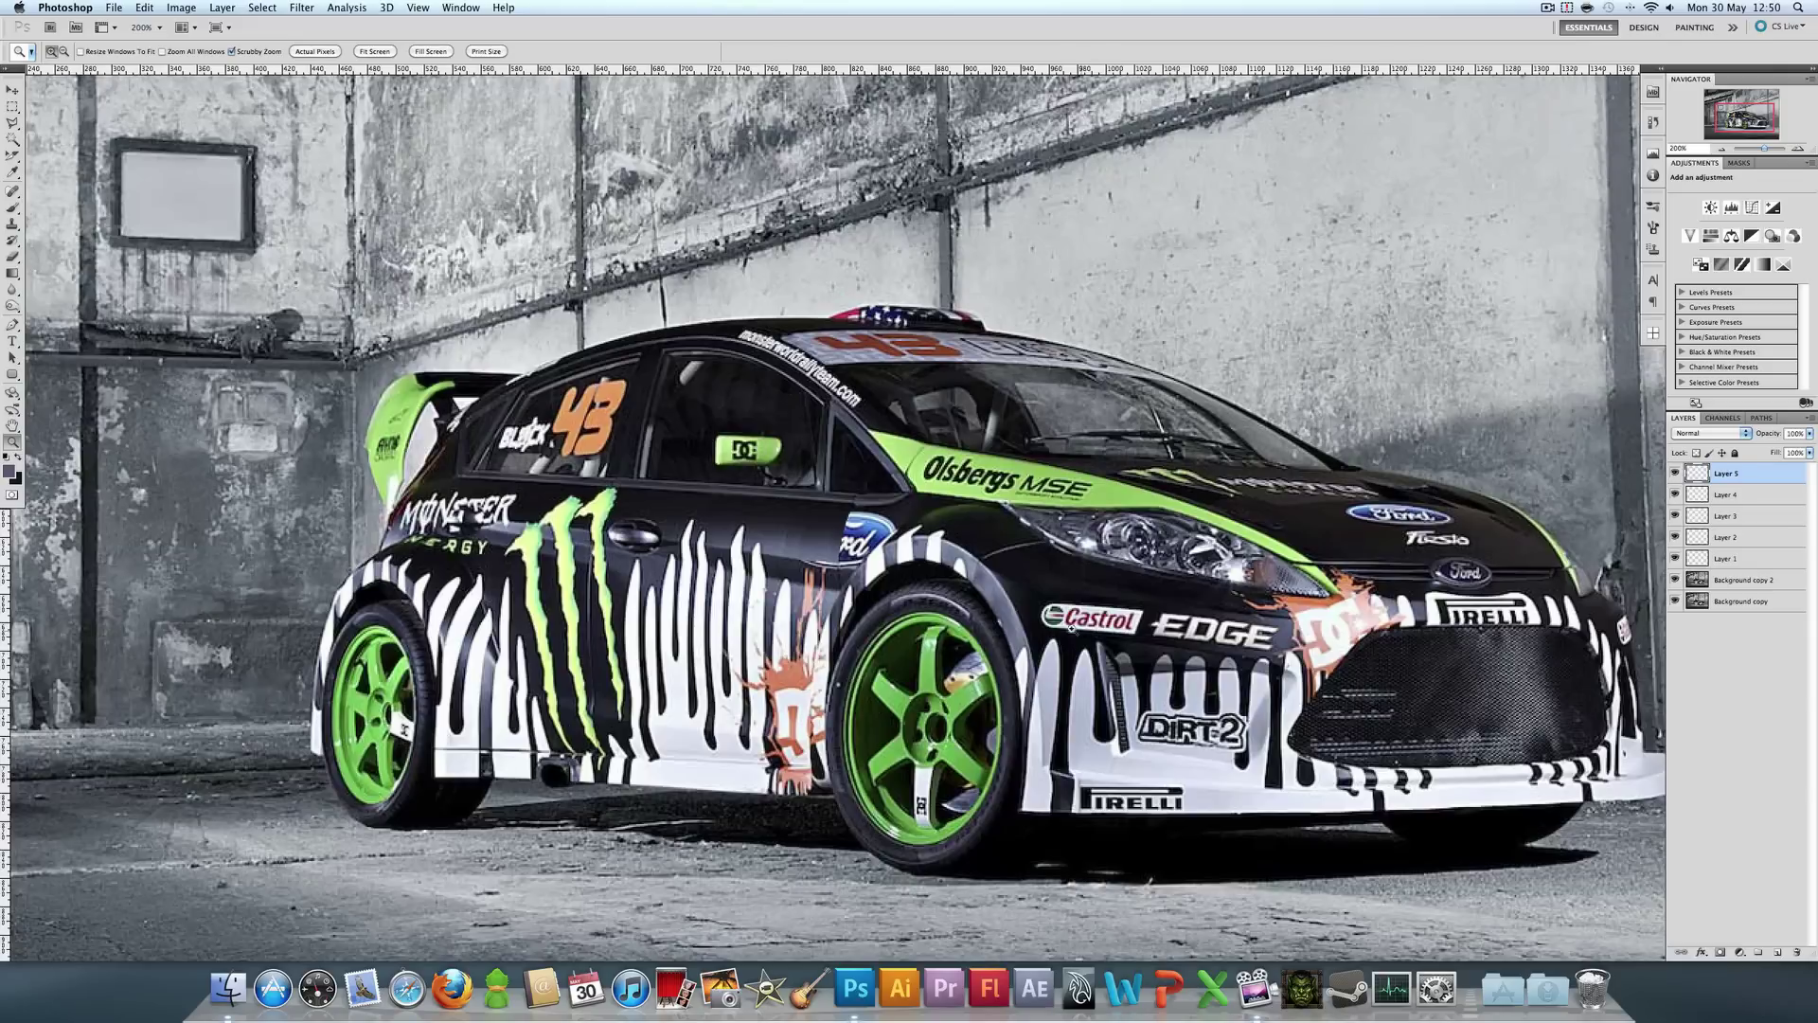
{"action": "left_click", "coordinate": [1322, 710]}
{"action": "left_click", "coordinate": [1321, 713]}
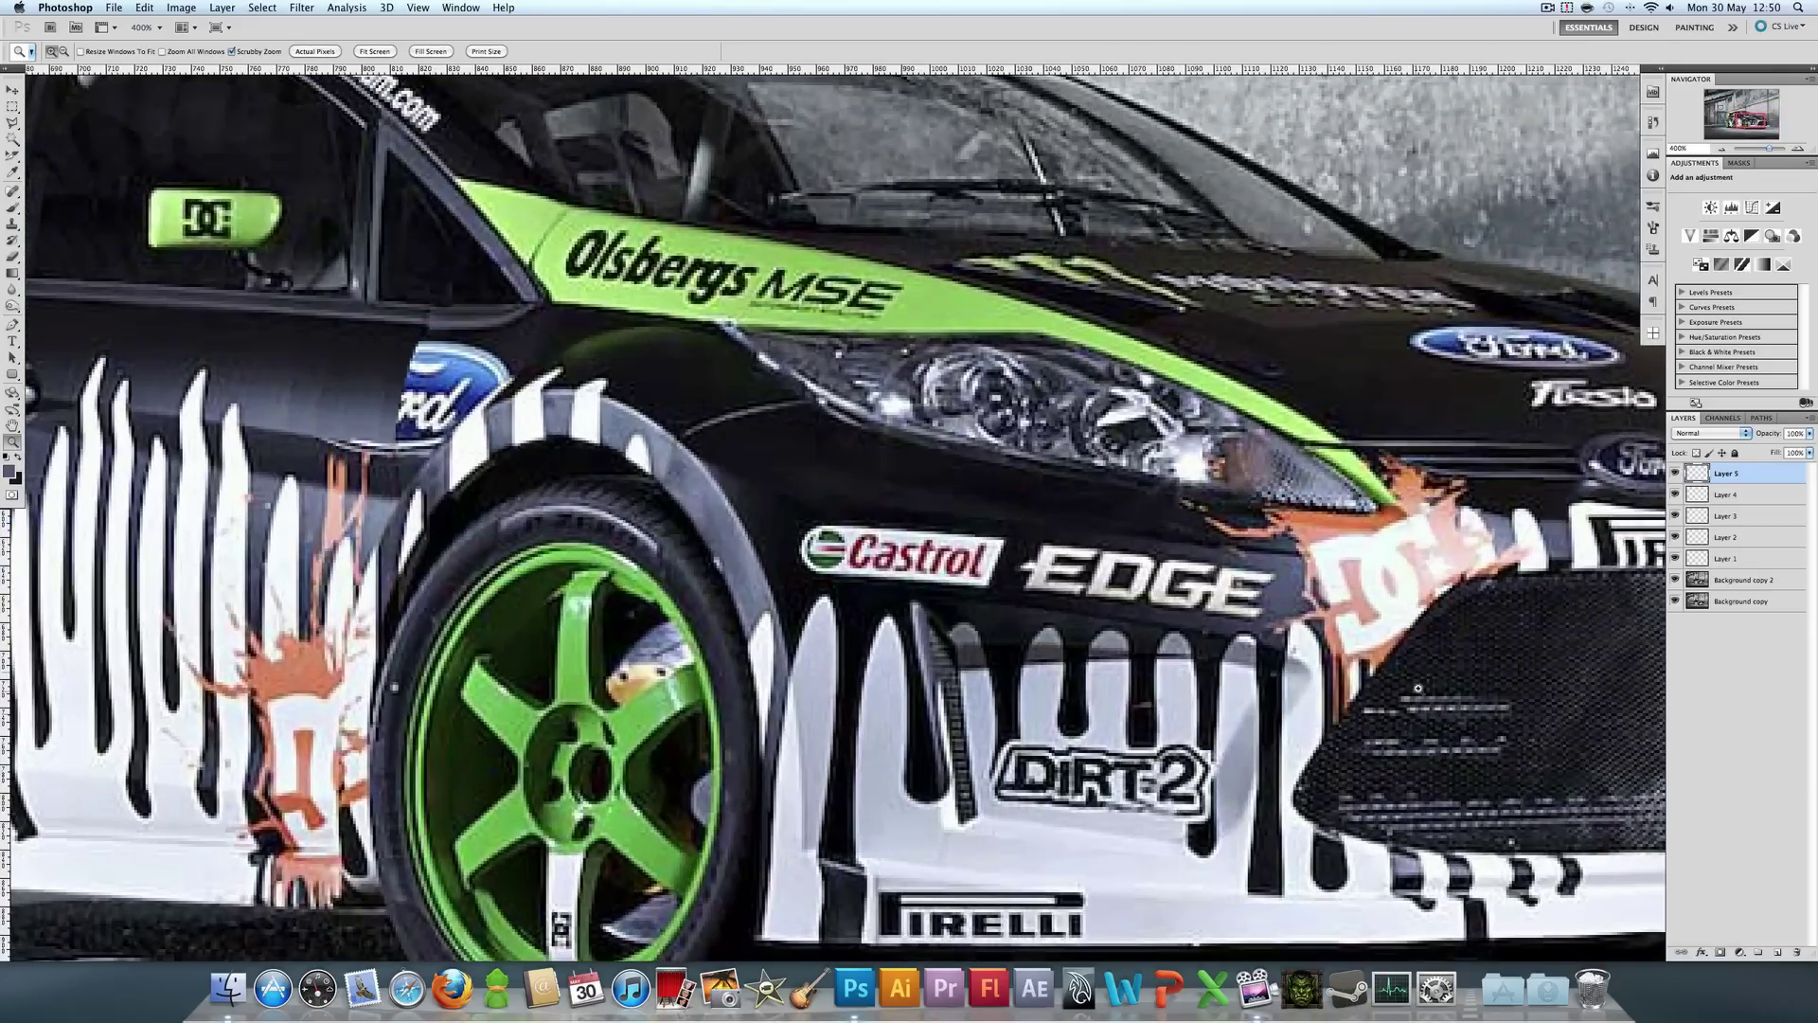
{"action": "left_click", "coordinate": [1323, 714]}
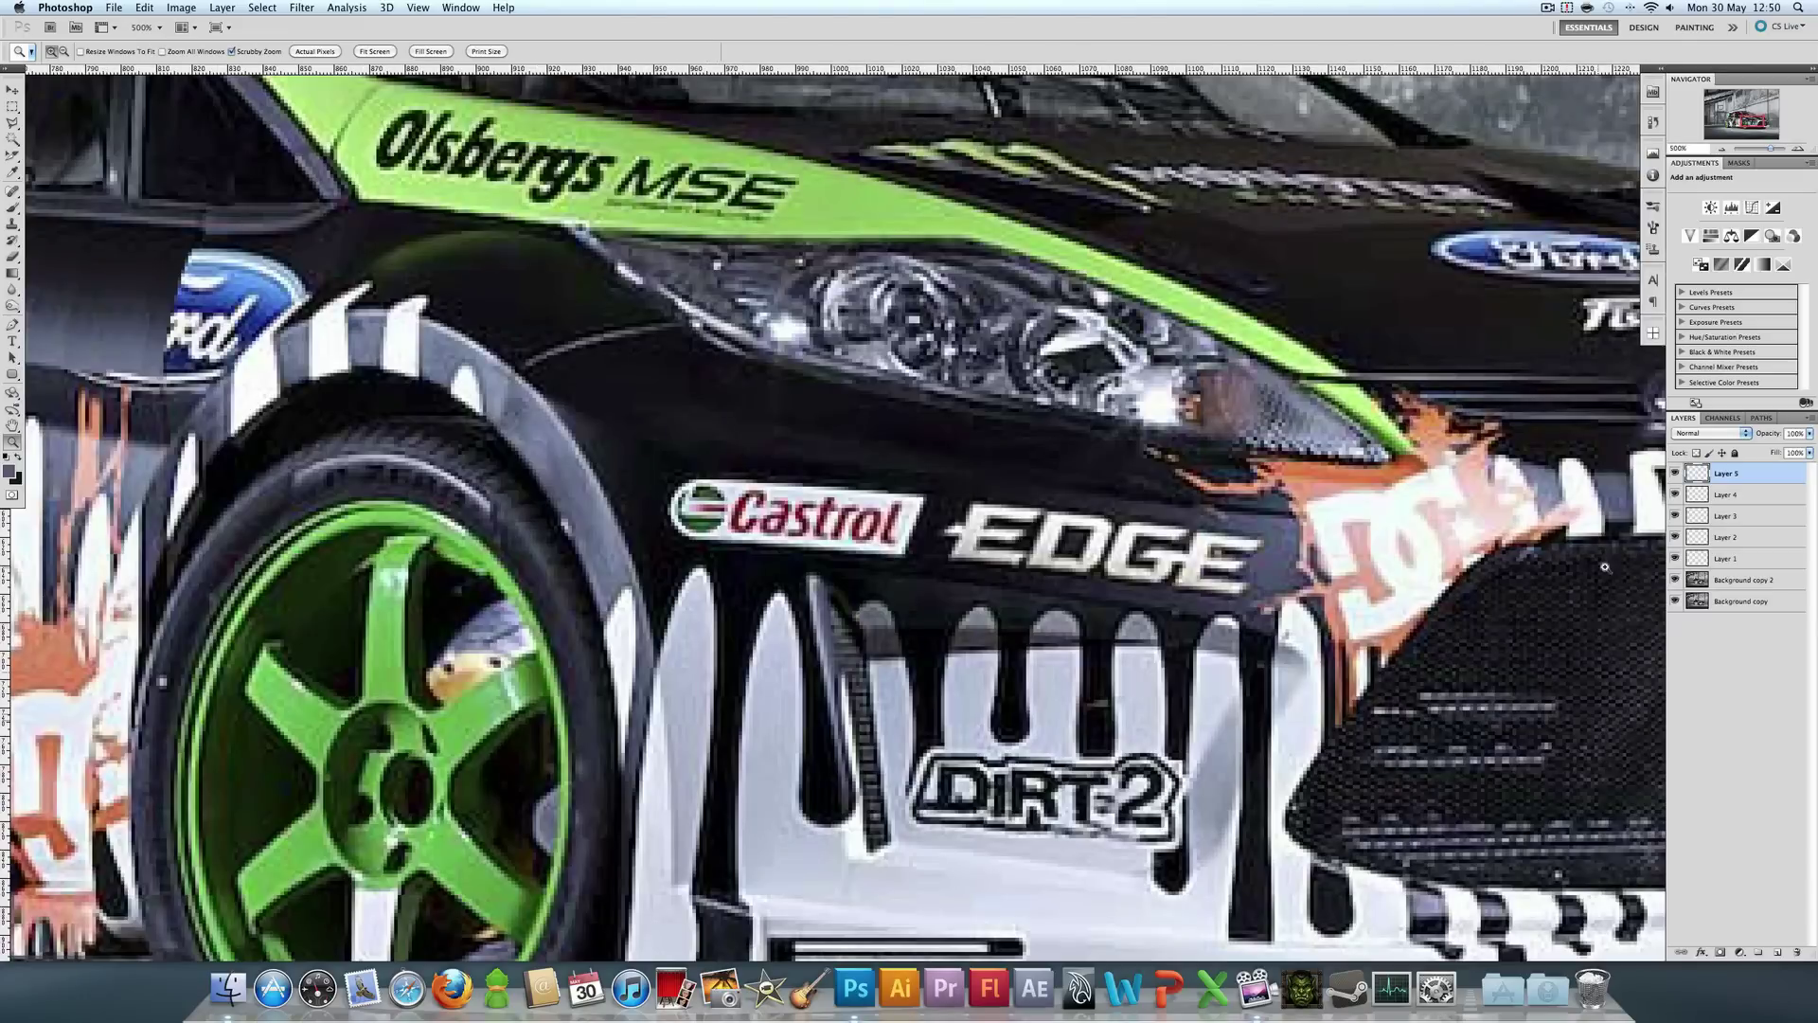
{"action": "left_click", "coordinate": [13, 123]}
{"action": "left_click", "coordinate": [652, 462]}
{"action": "left_click", "coordinate": [657, 556]}
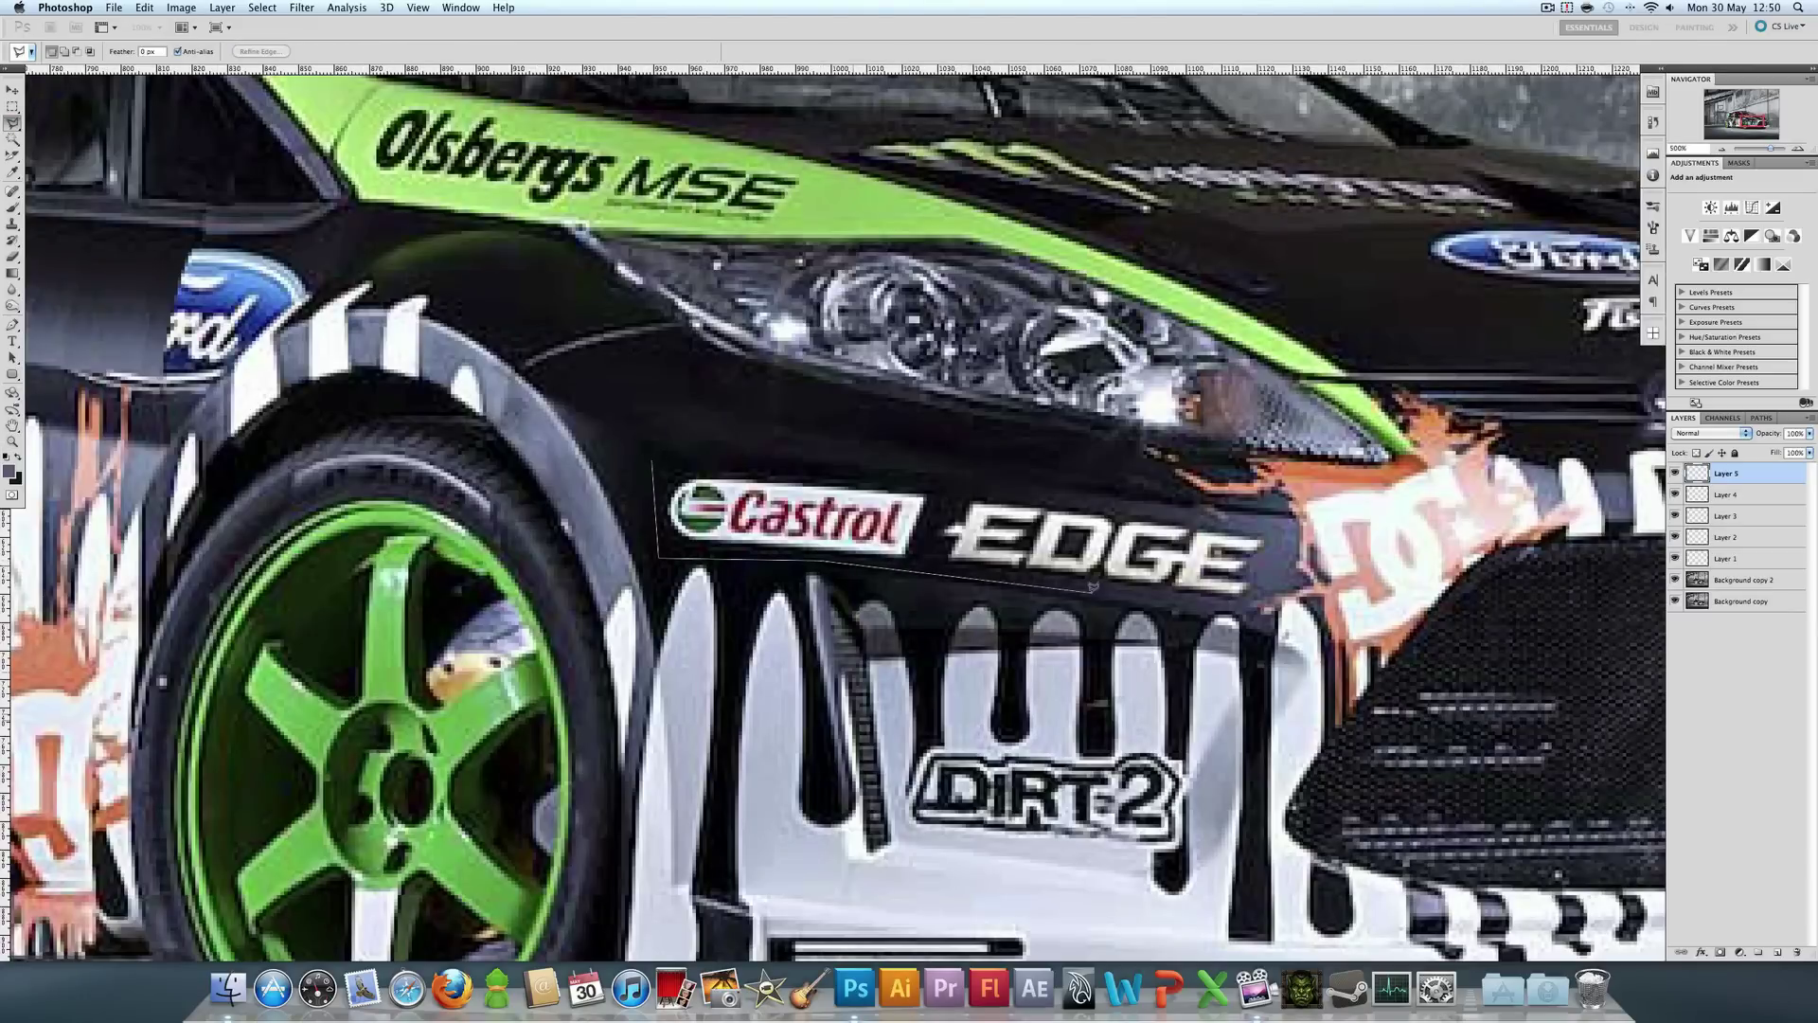
{"action": "left_click", "coordinate": [1258, 604]}
{"action": "left_click", "coordinate": [1285, 517]}
{"action": "left_click", "coordinate": [653, 463]}
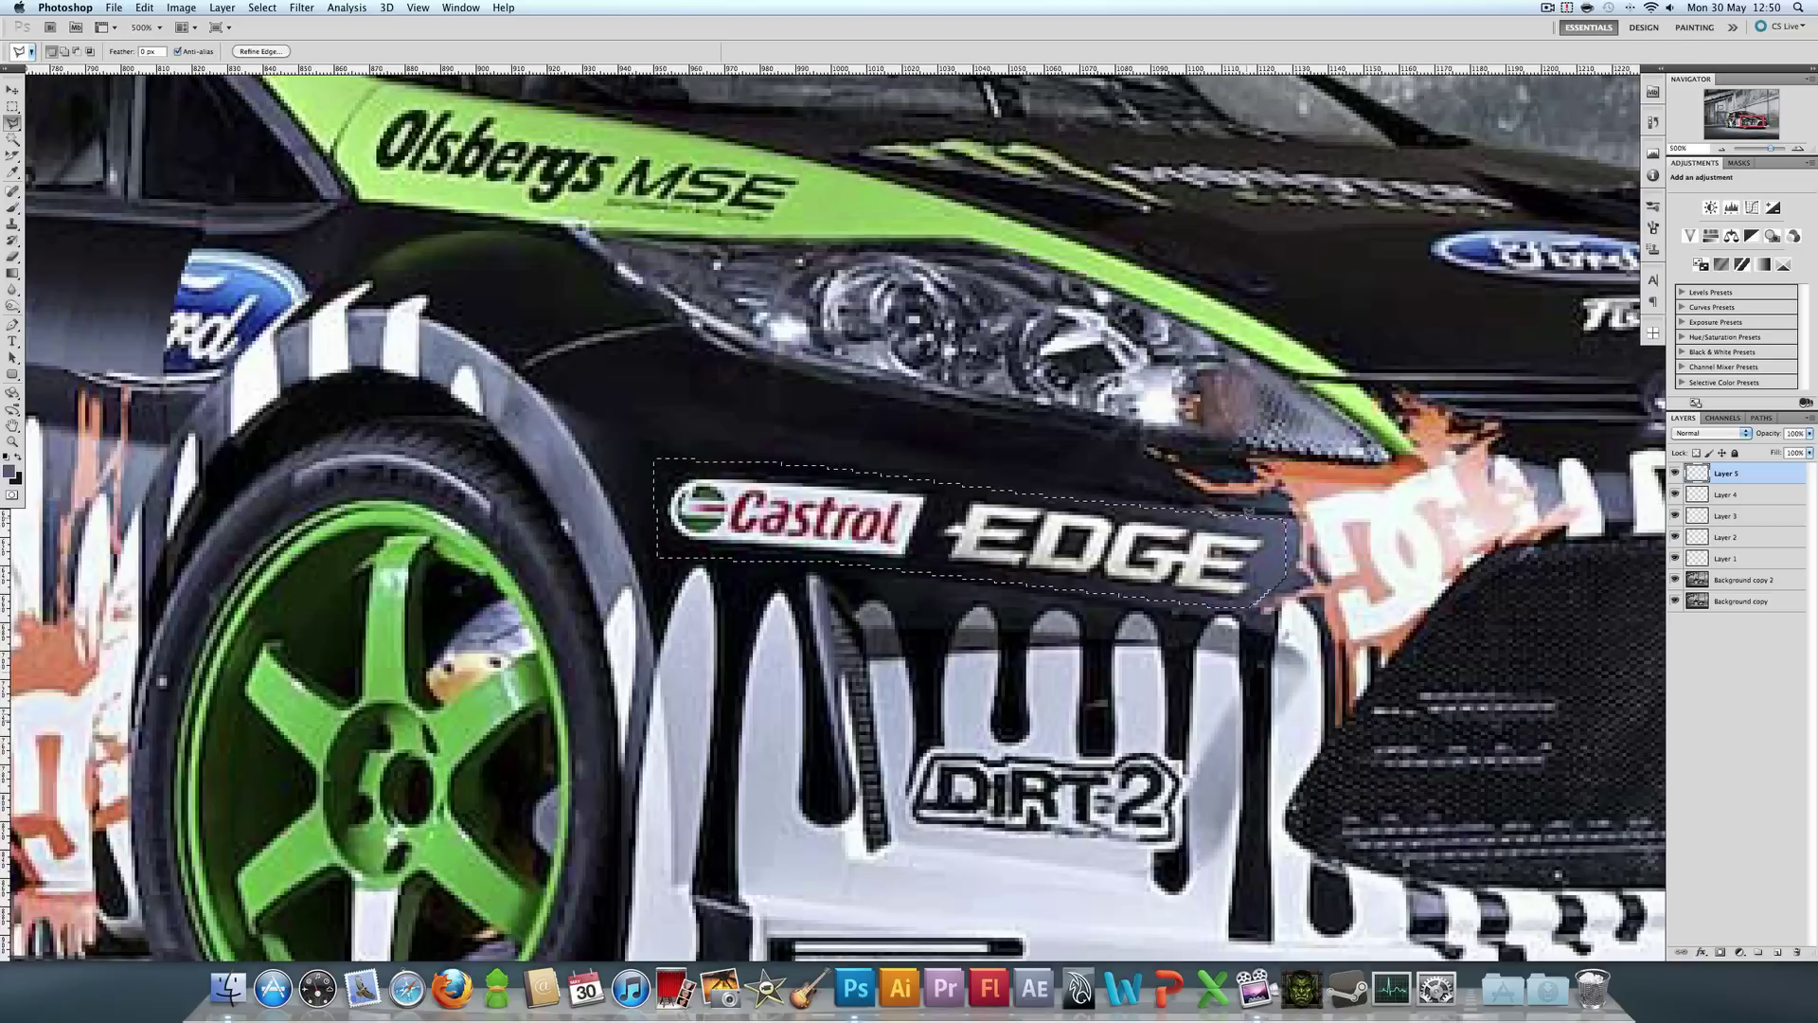
- Add a new layer and set up the gradient colours by sampling the blue-grey bodywork beside the EDGE logo
{"action": "scroll", "coordinate": [1585, 177], "scroll_direction": "left", "scroll_amount": 15}
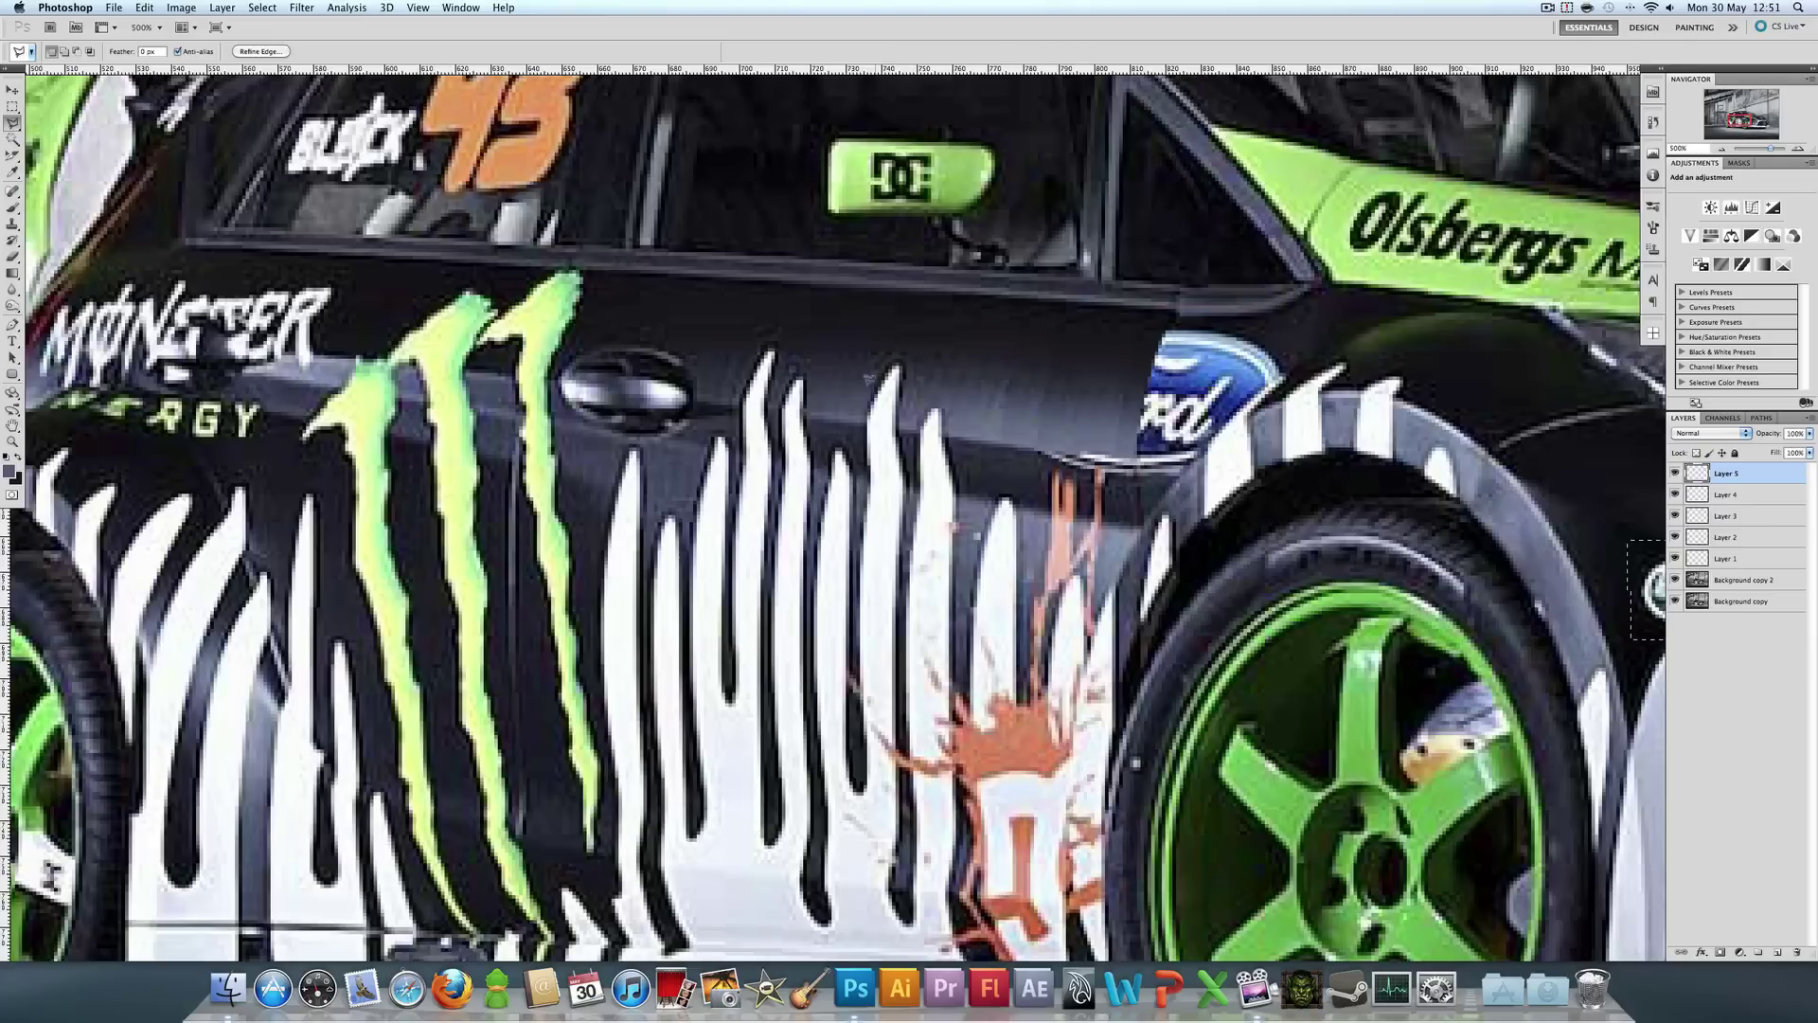
{"action": "left_click_drag", "start_coordinate": [1739, 120], "coordinate": [1753, 121]}
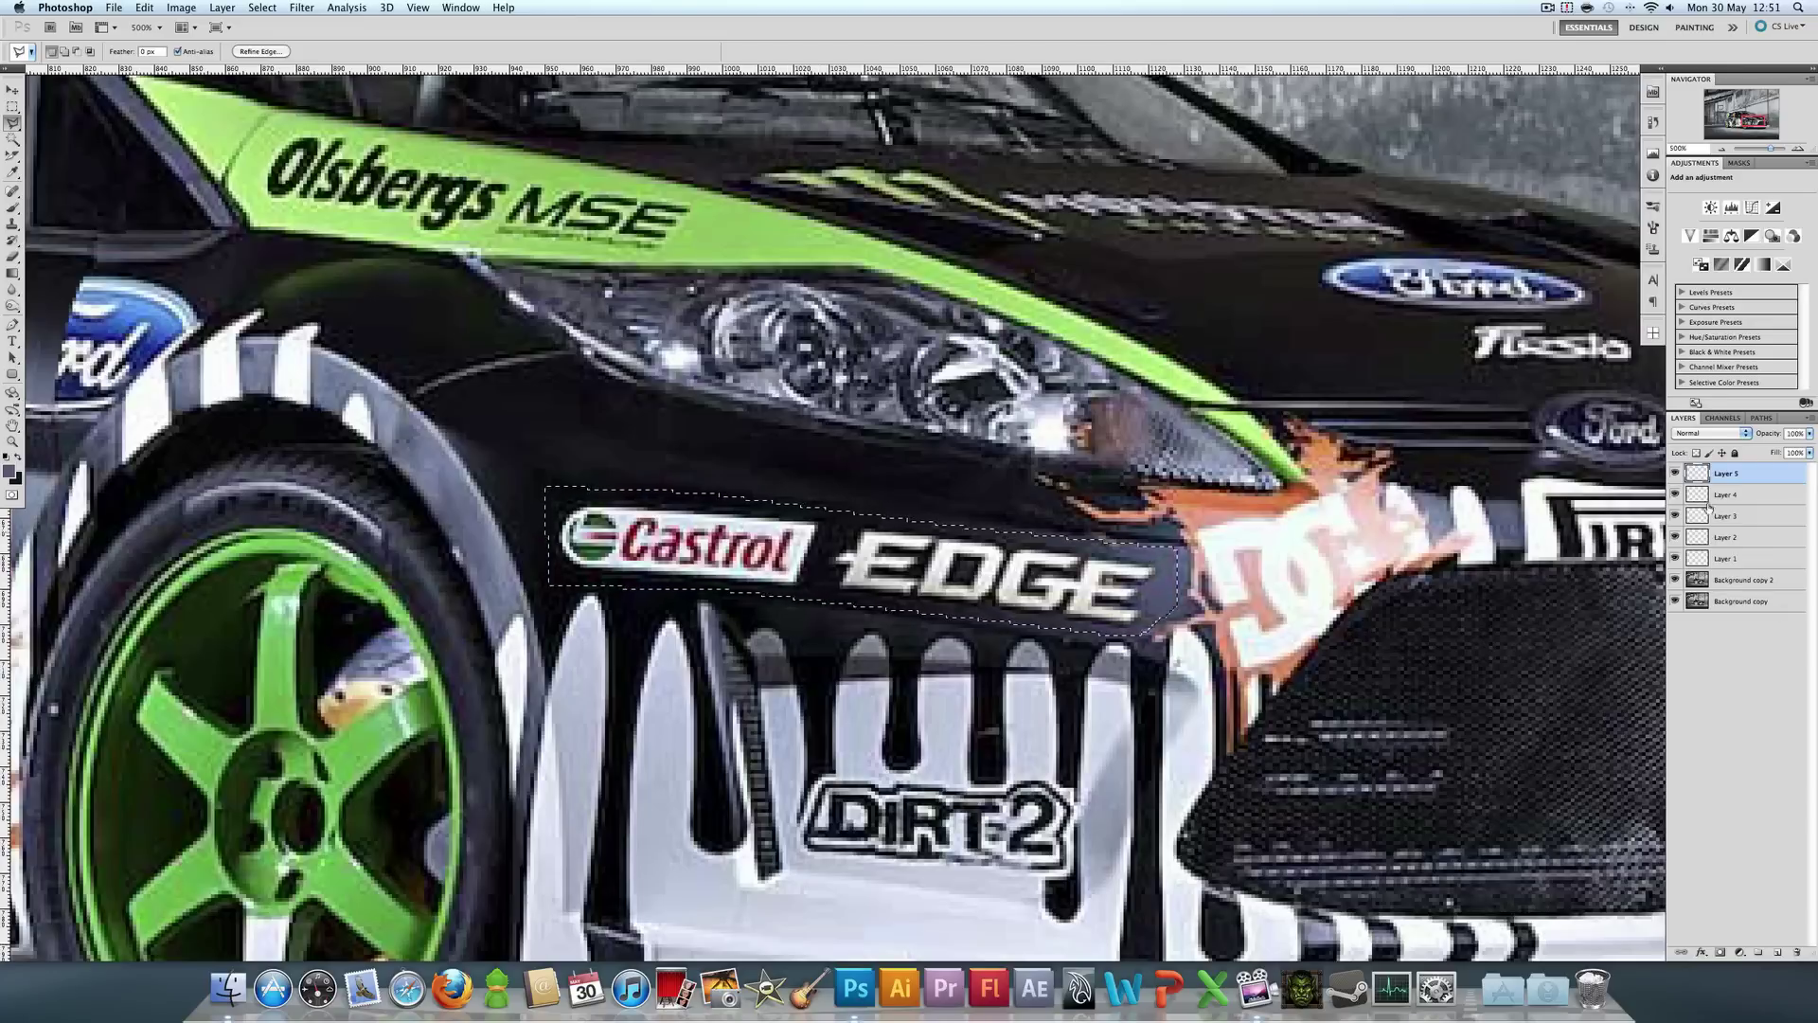
{"action": "left_click", "coordinate": [1777, 952]}
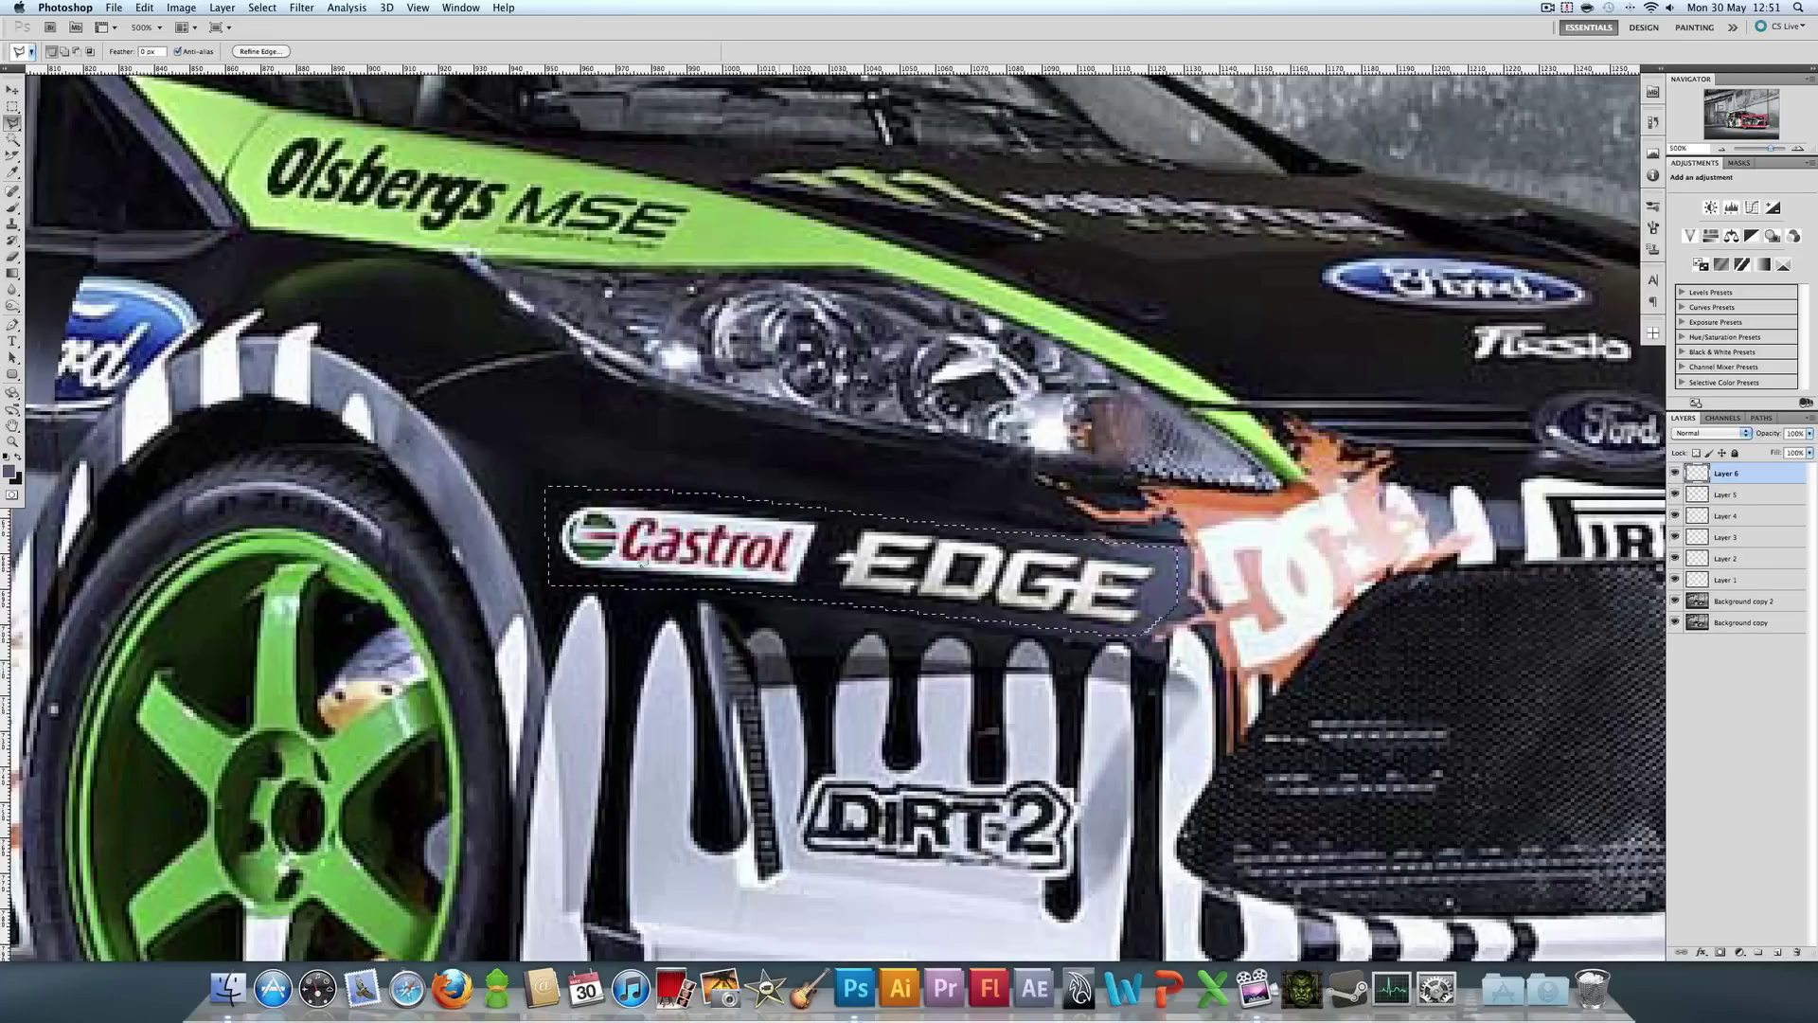
{"action": "left_click", "coordinate": [12, 173]}
{"action": "left_click", "coordinate": [1163, 579]}
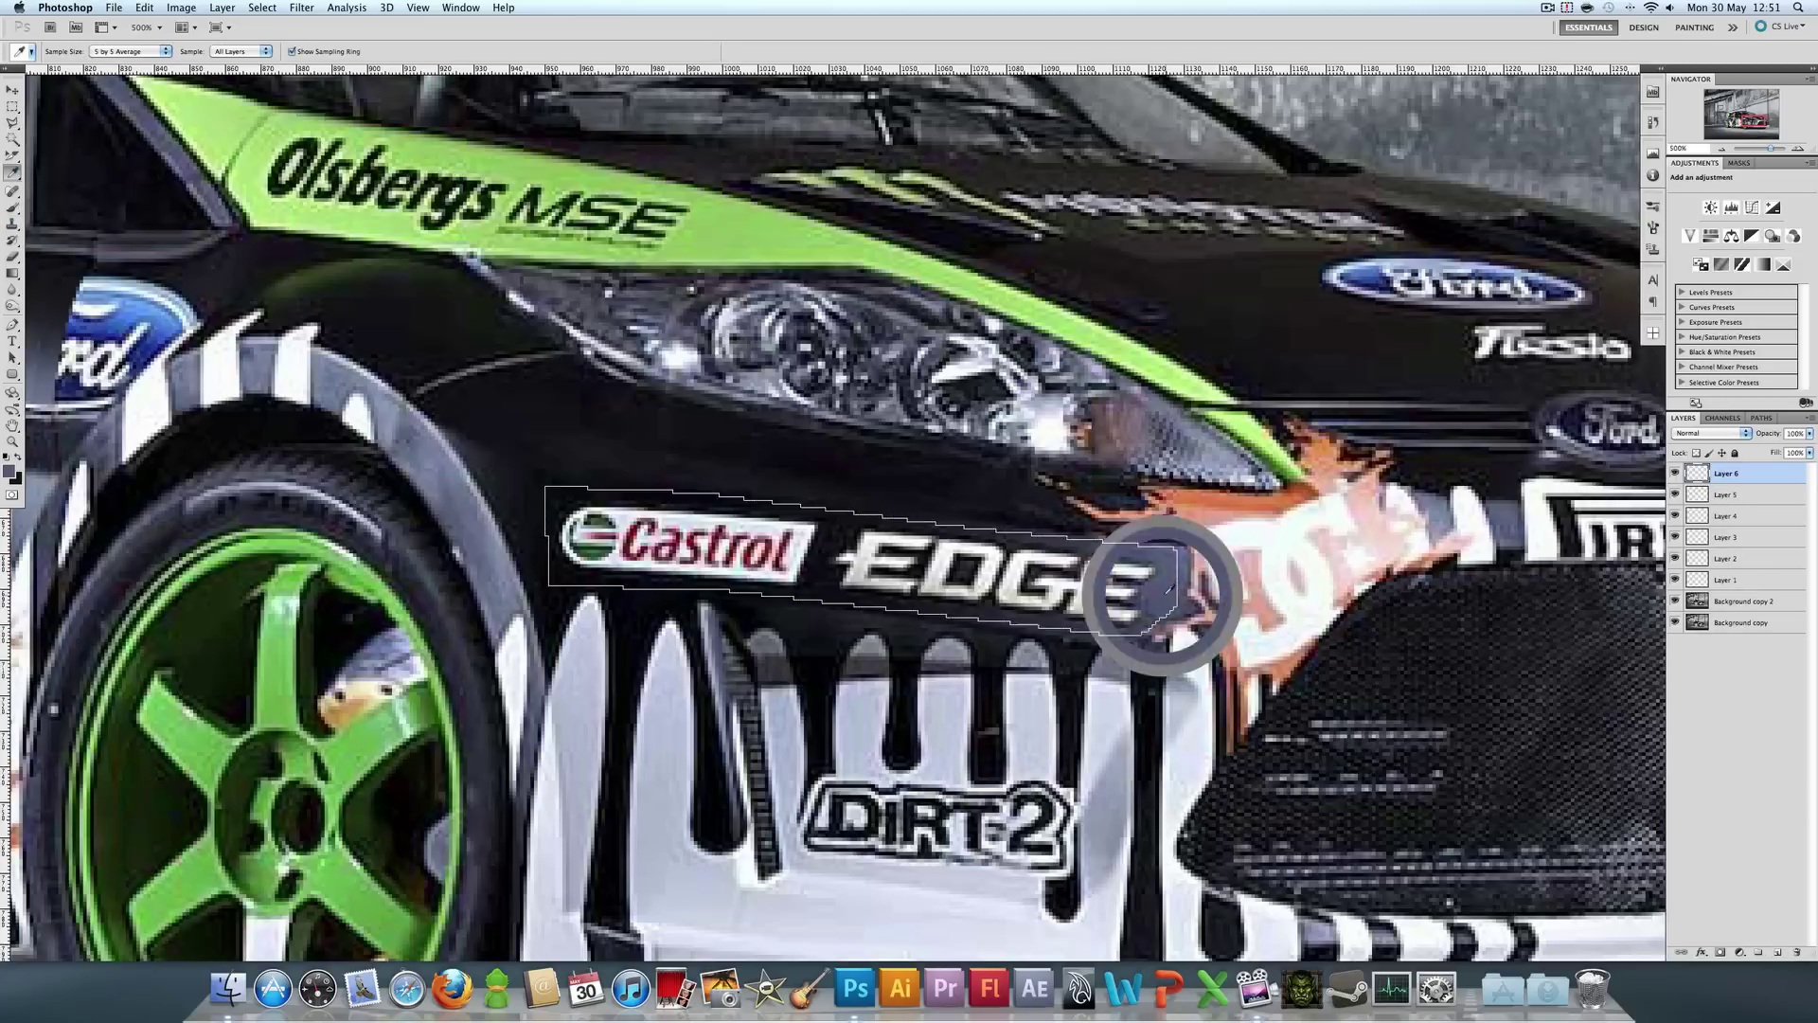
{"action": "left_click", "coordinate": [16, 459]}
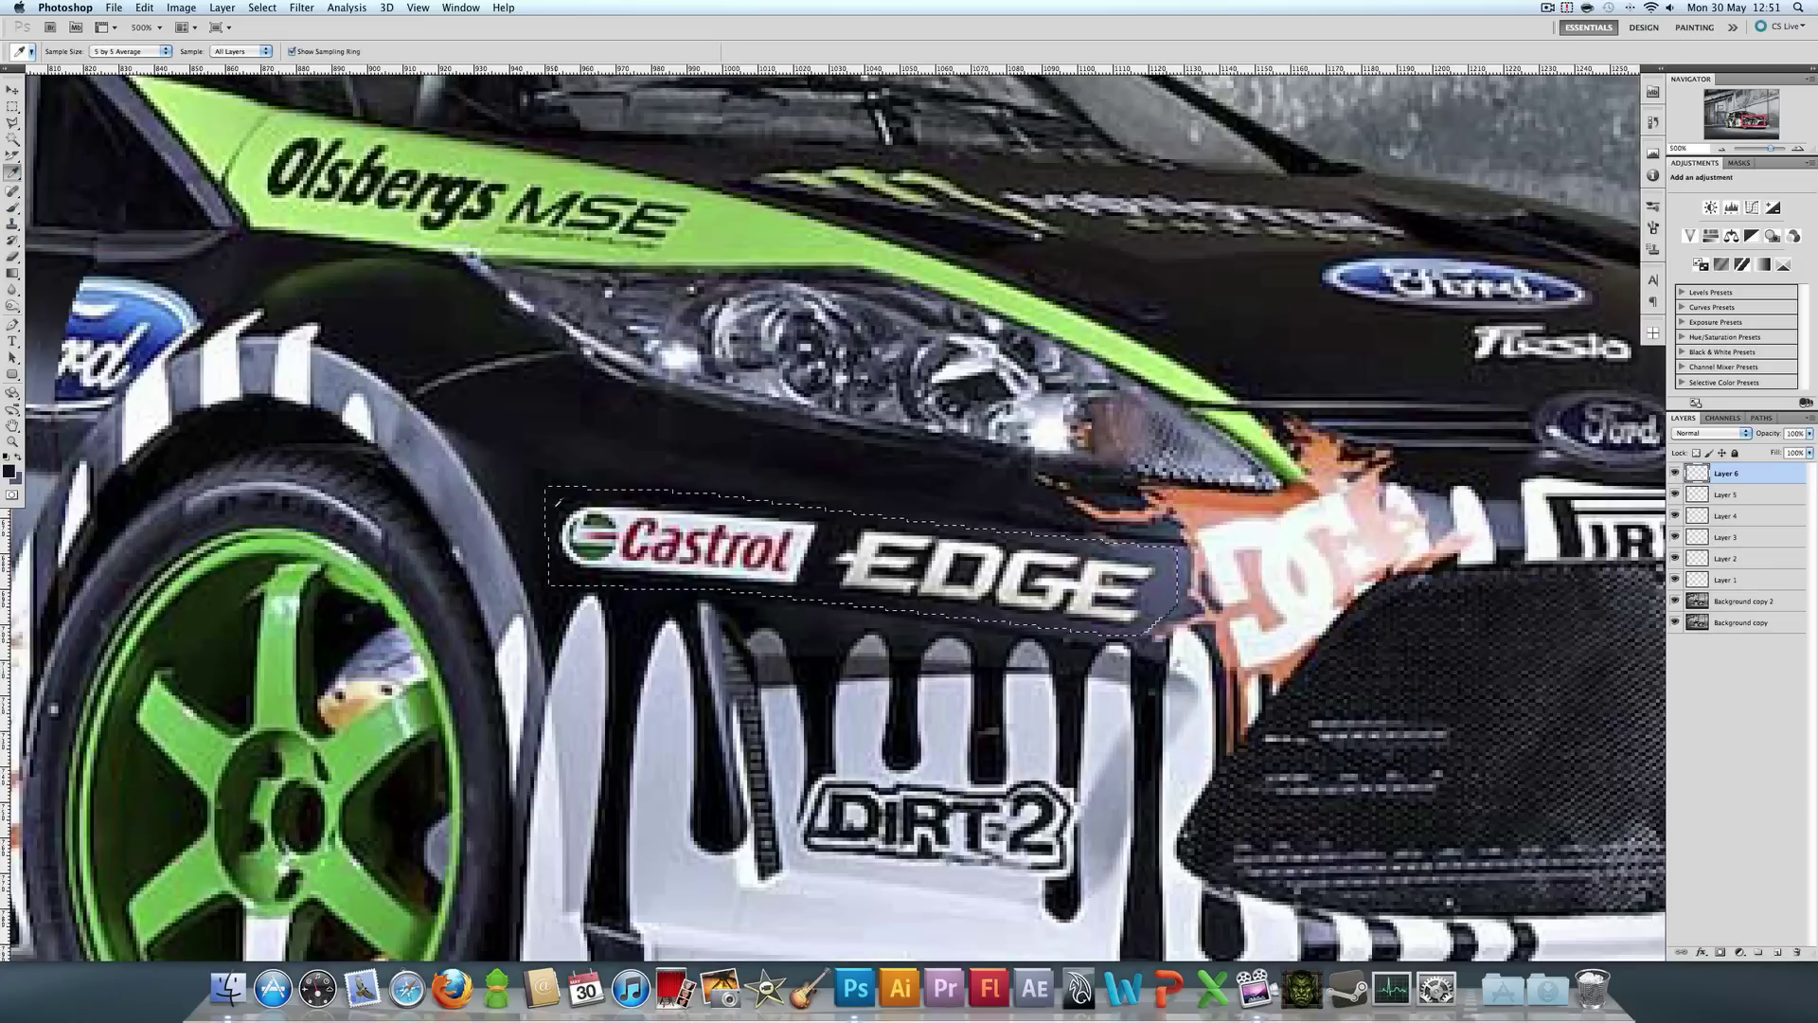
- Cover the Castrol and EDGE logos with a near-black to blue-grey gradient, undo the first try, redraw it darker and deselect
{"action": "key", "text": "g"}
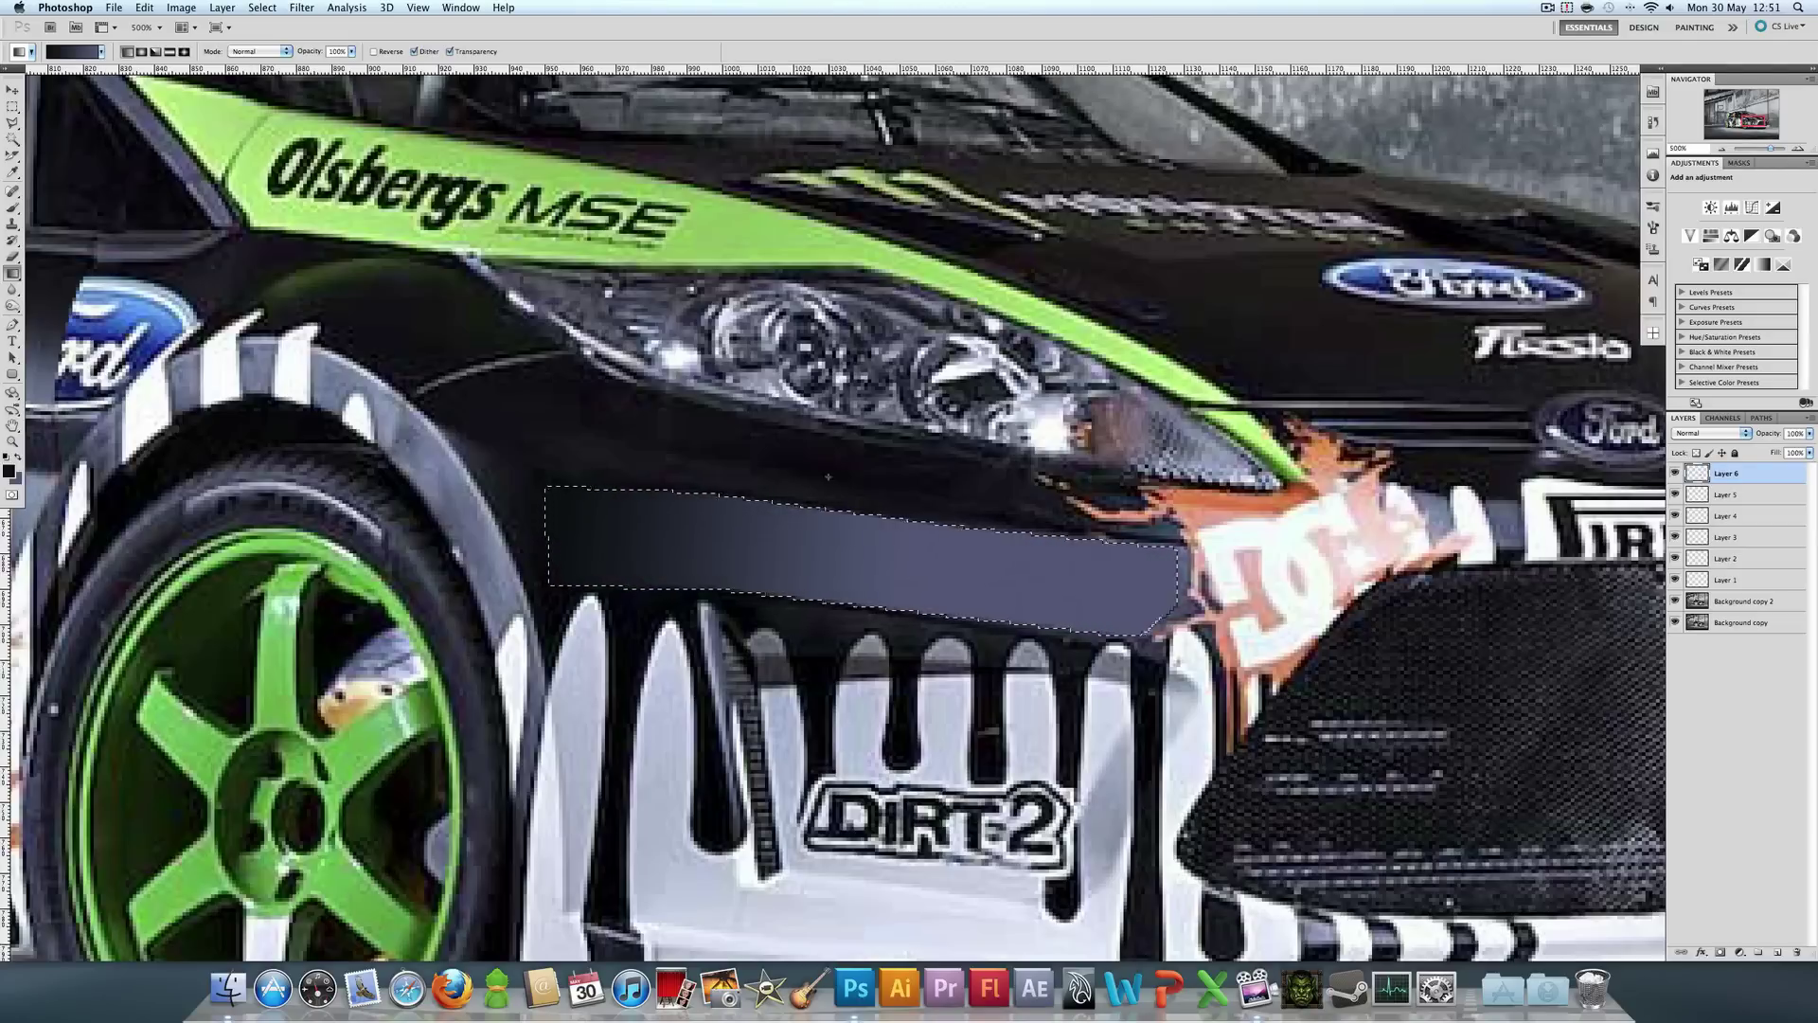
{"action": "key", "text": "ctrl+z"}
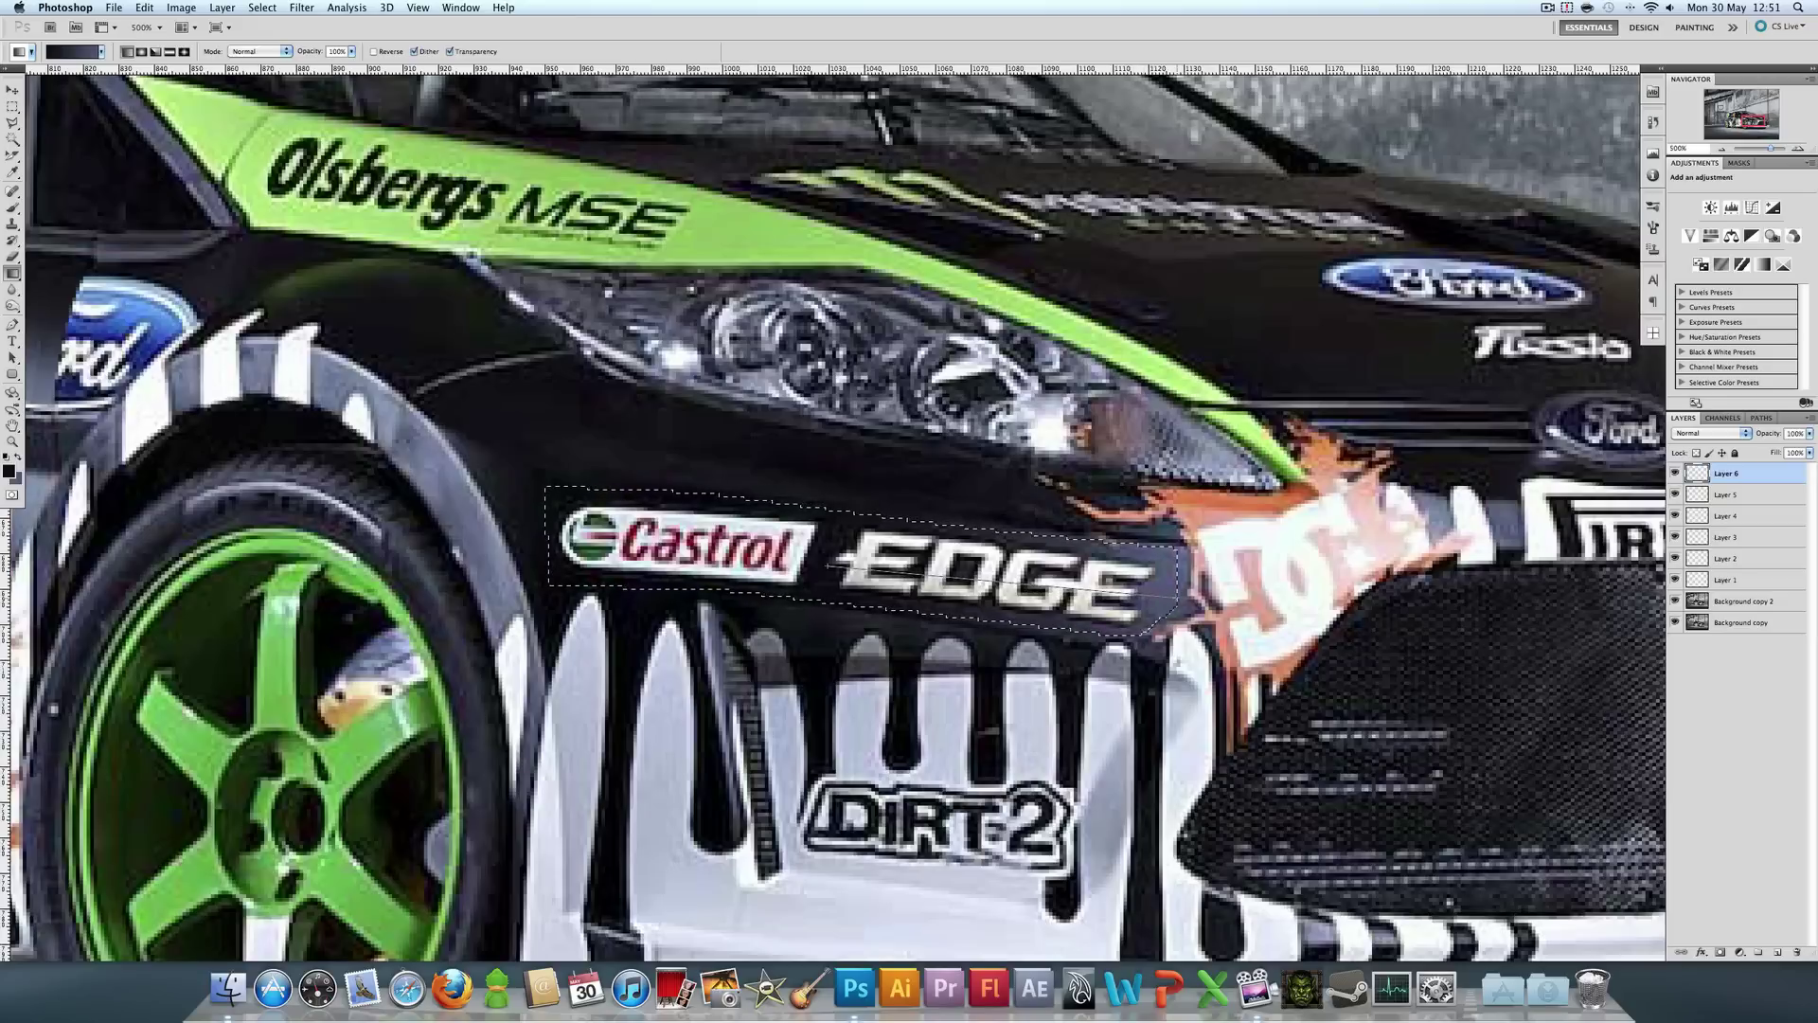
{"action": "key", "text": "super+d"}
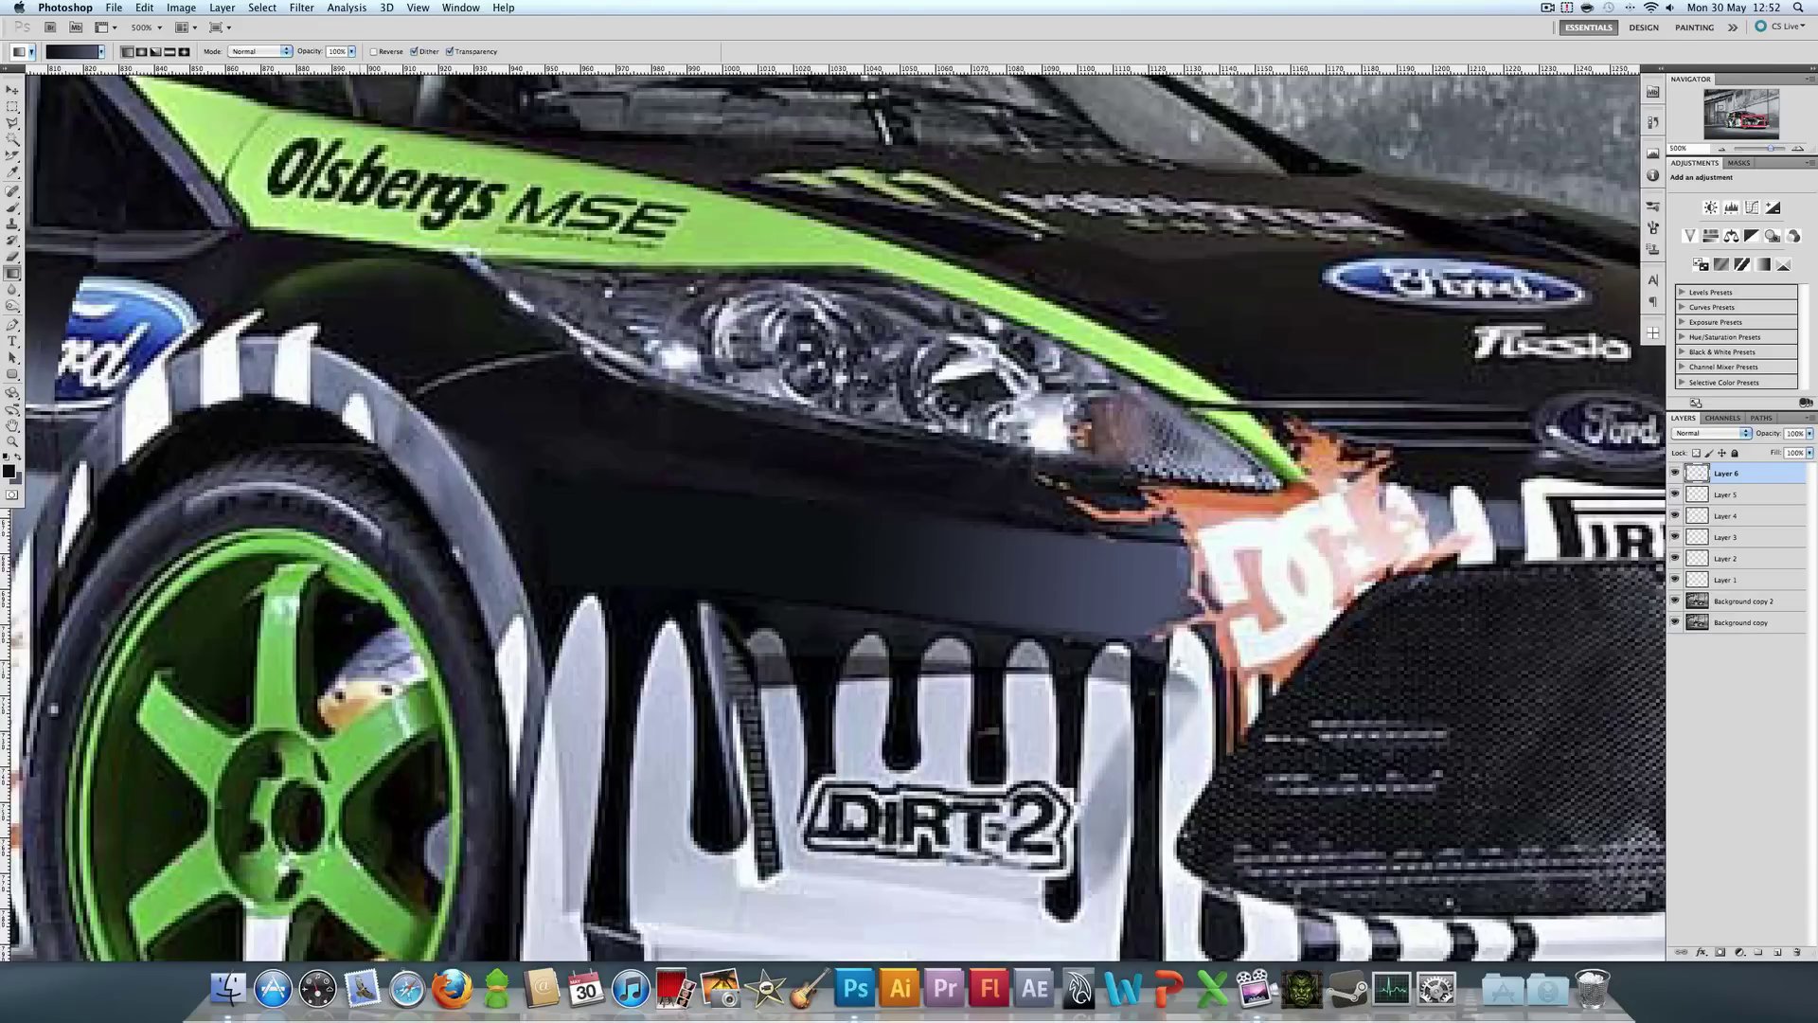
- Soften the edges of the gradient patch on the front bumper with the Blur tool and check it at full-image and close-up views
{"action": "left_click", "coordinate": [12, 290]}
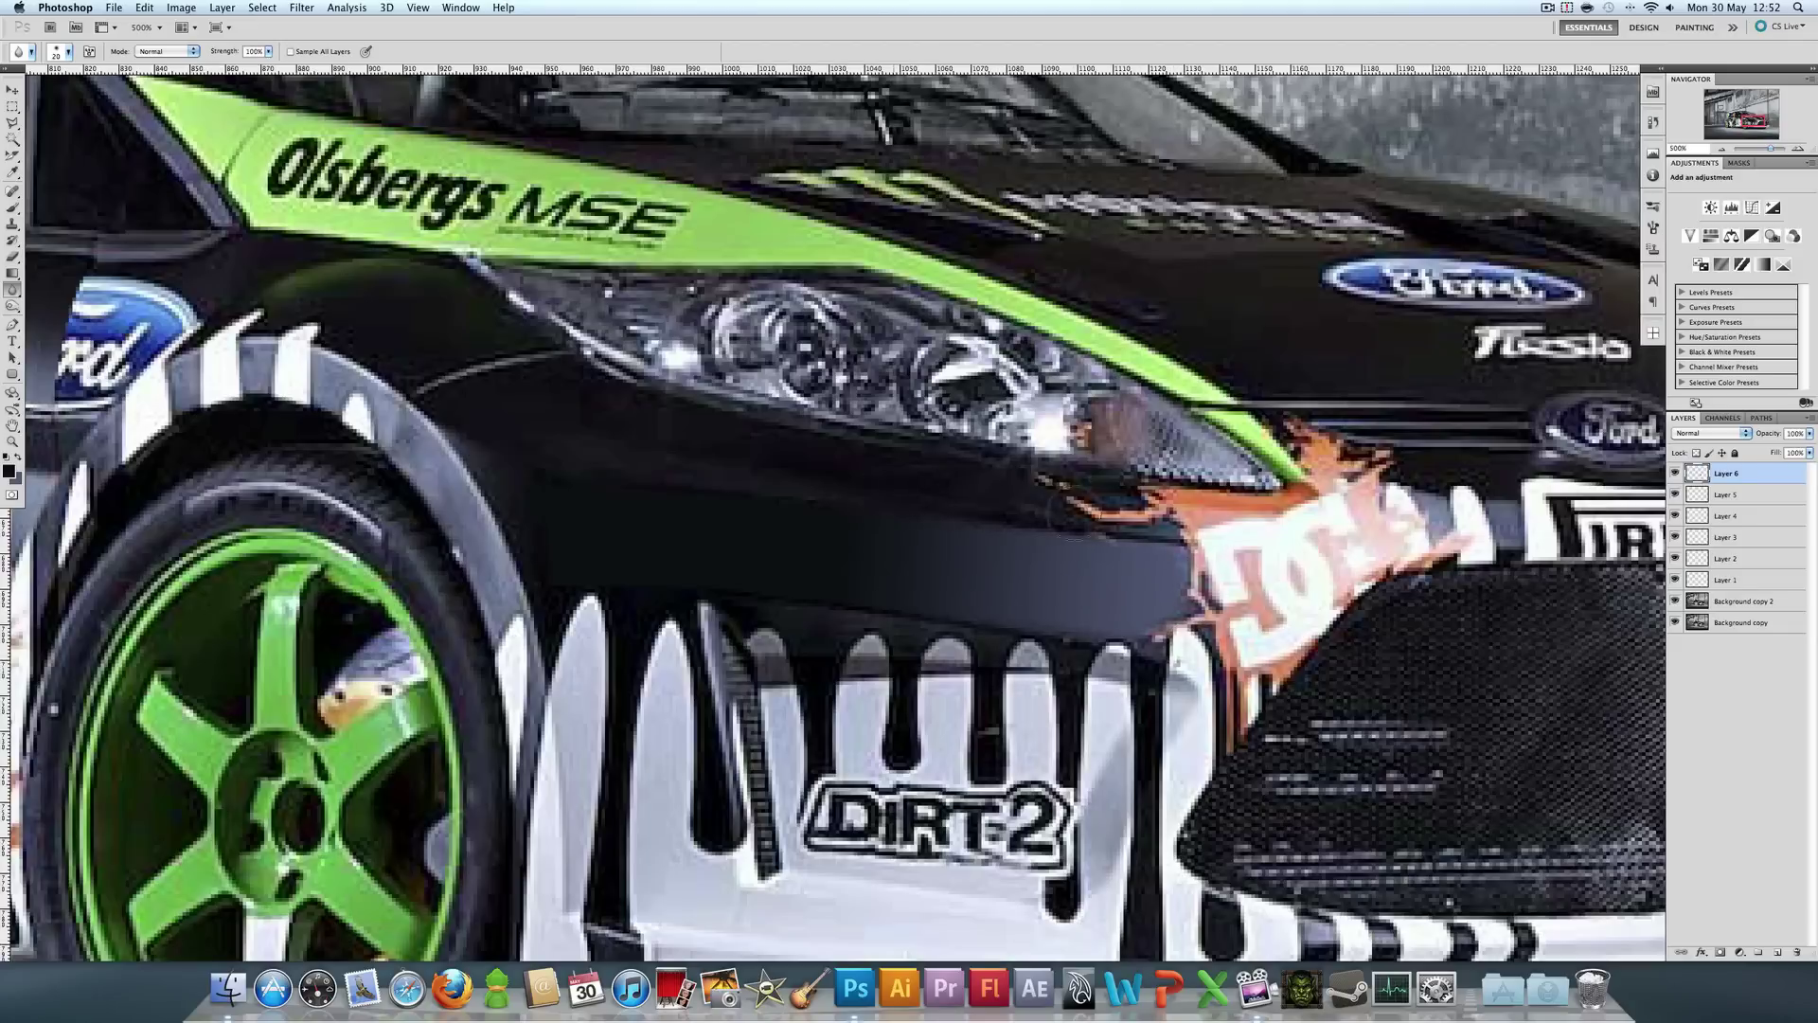
{"action": "left_click", "coordinate": [12, 443]}
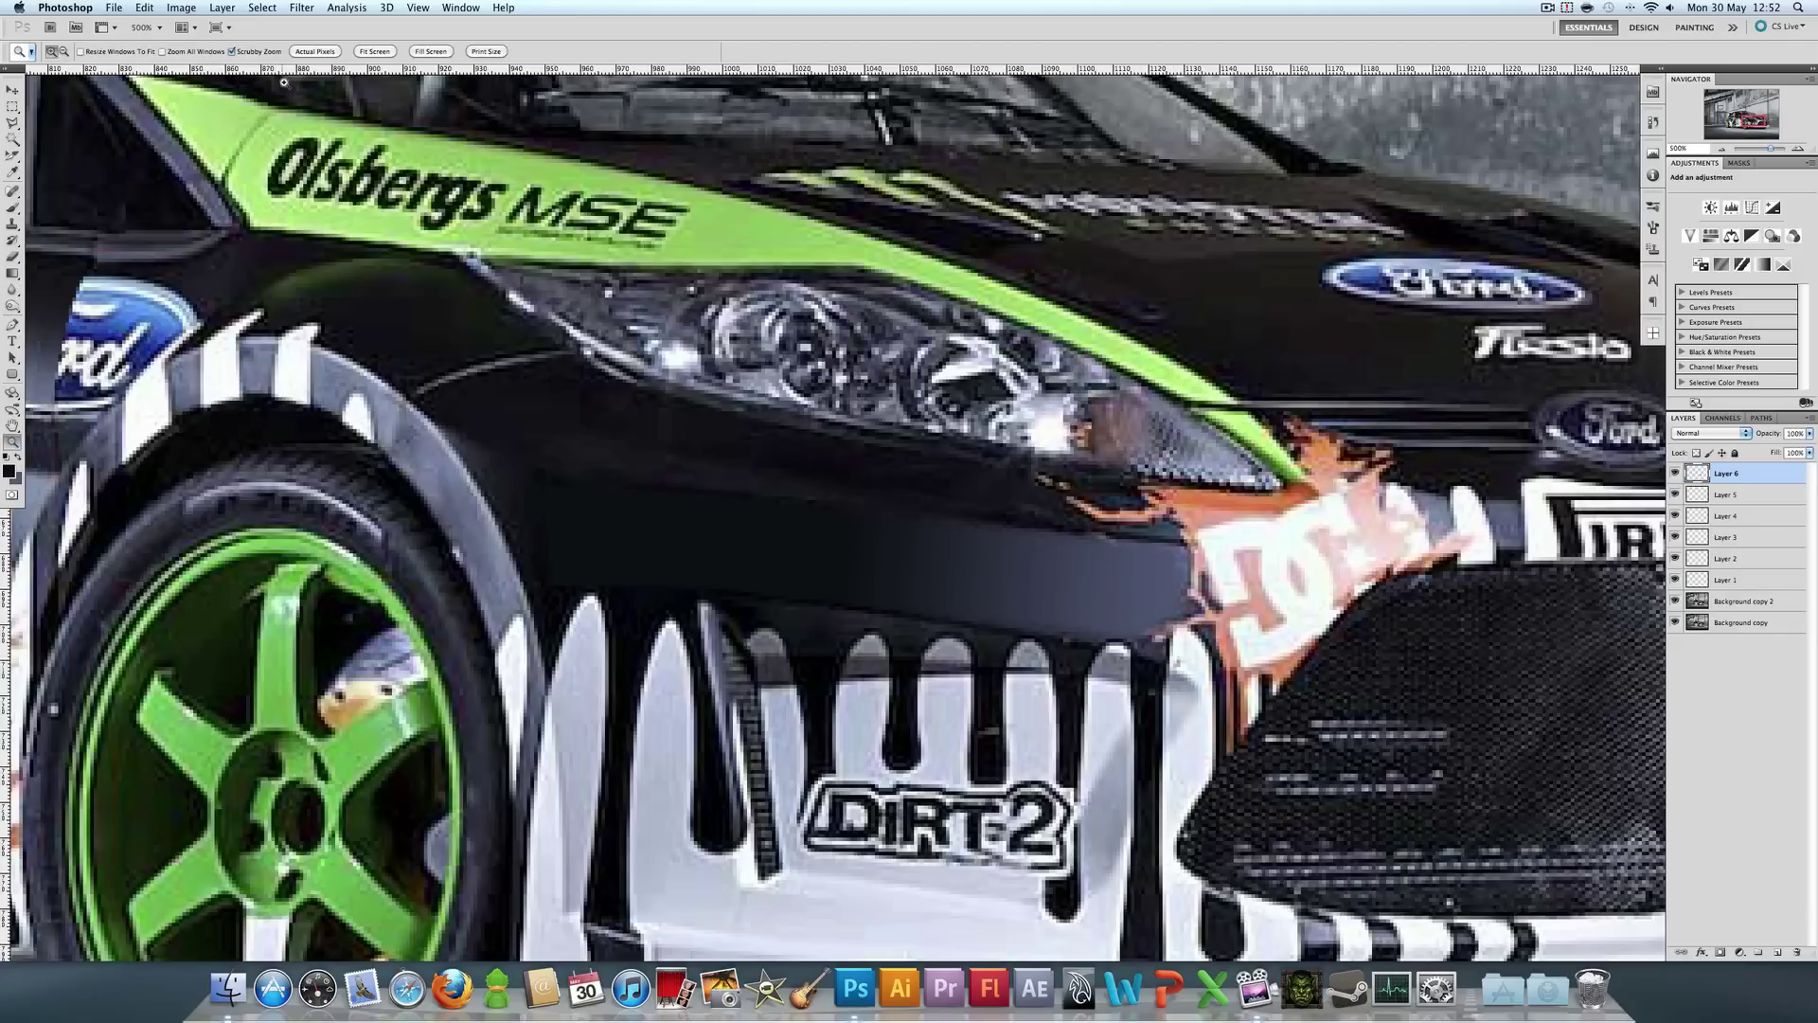
{"action": "left_click", "coordinate": [314, 51]}
{"action": "left_click", "coordinate": [1209, 671]}
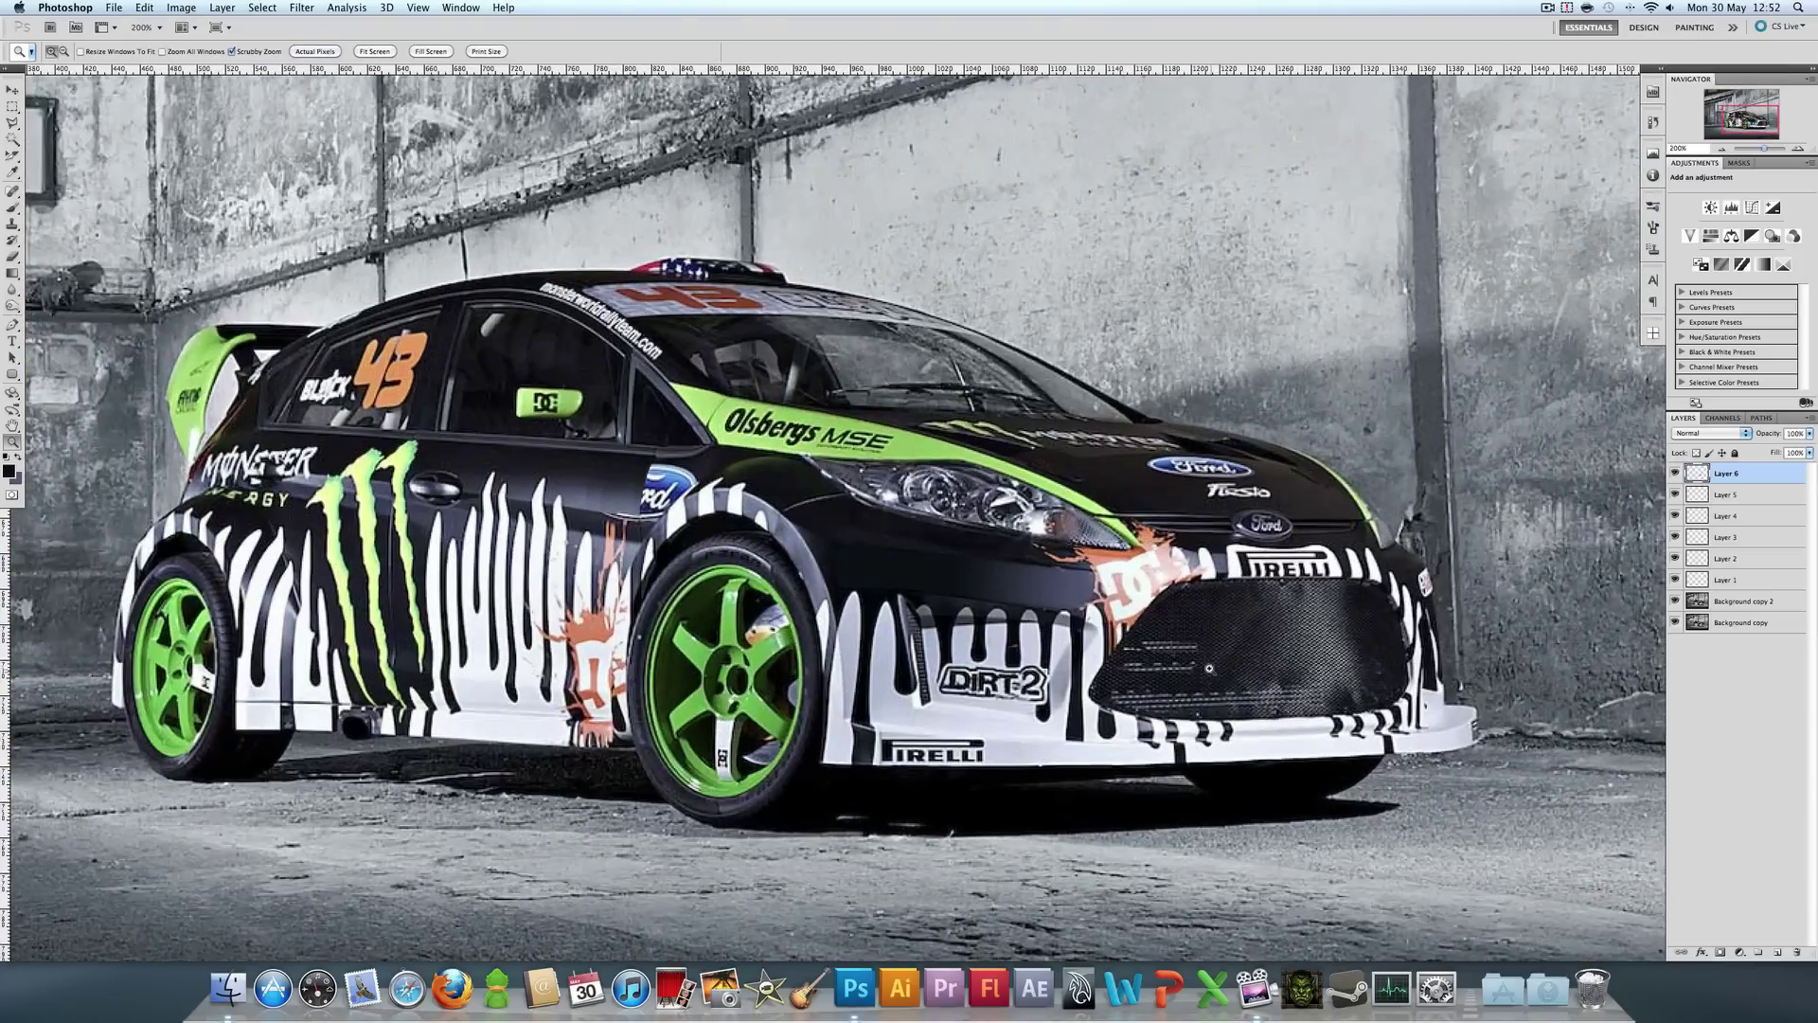
{"action": "left_click", "coordinate": [1081, 606]}
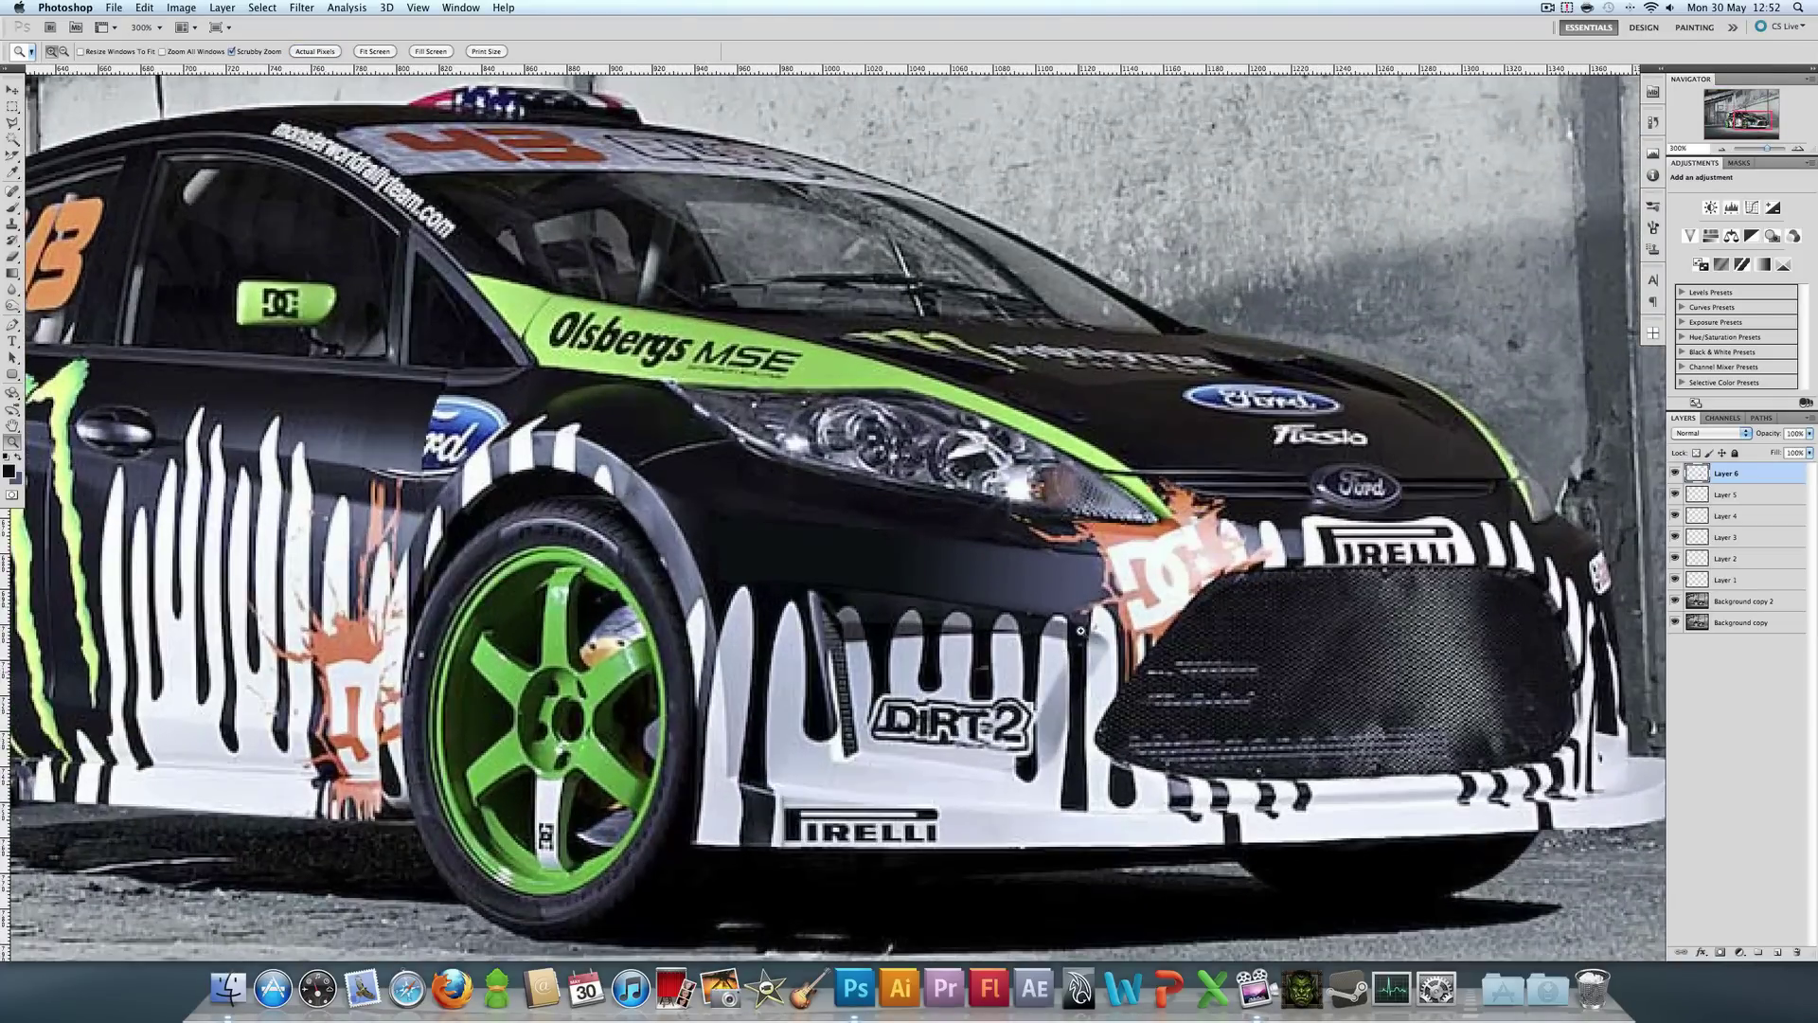
{"action": "left_click", "coordinate": [1076, 568]}
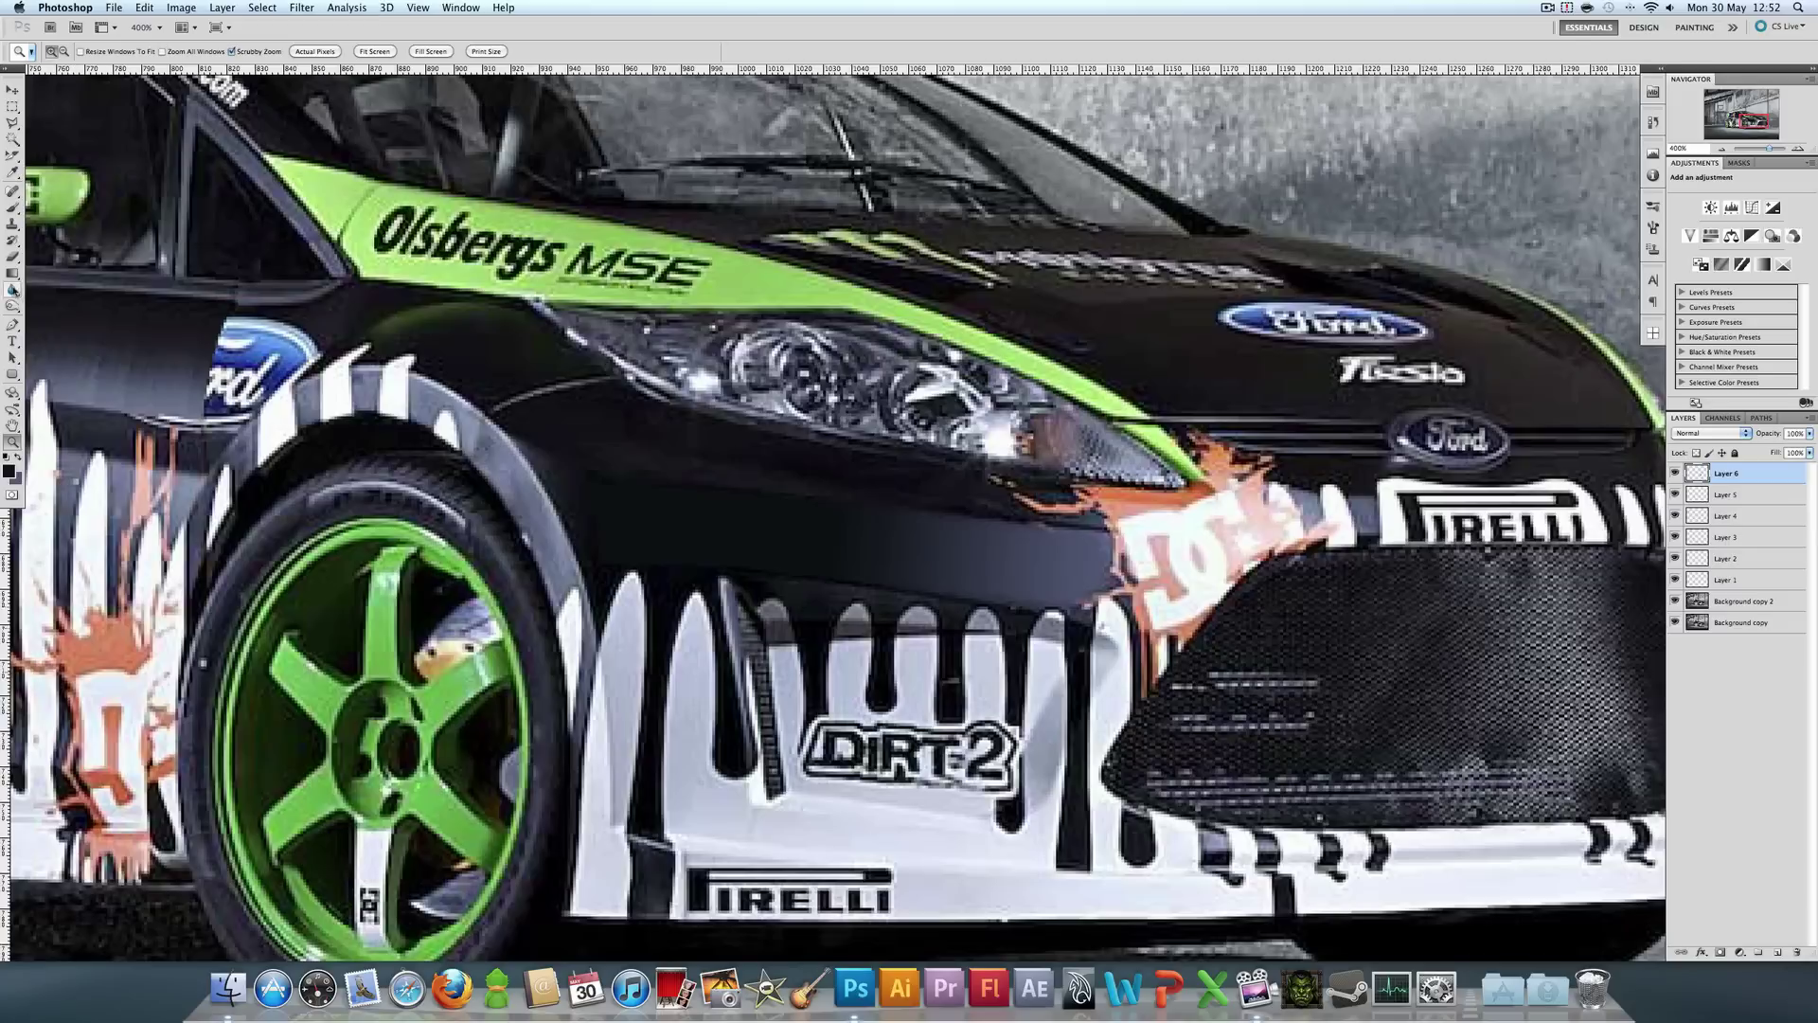
{"action": "left_click", "coordinate": [13, 291]}
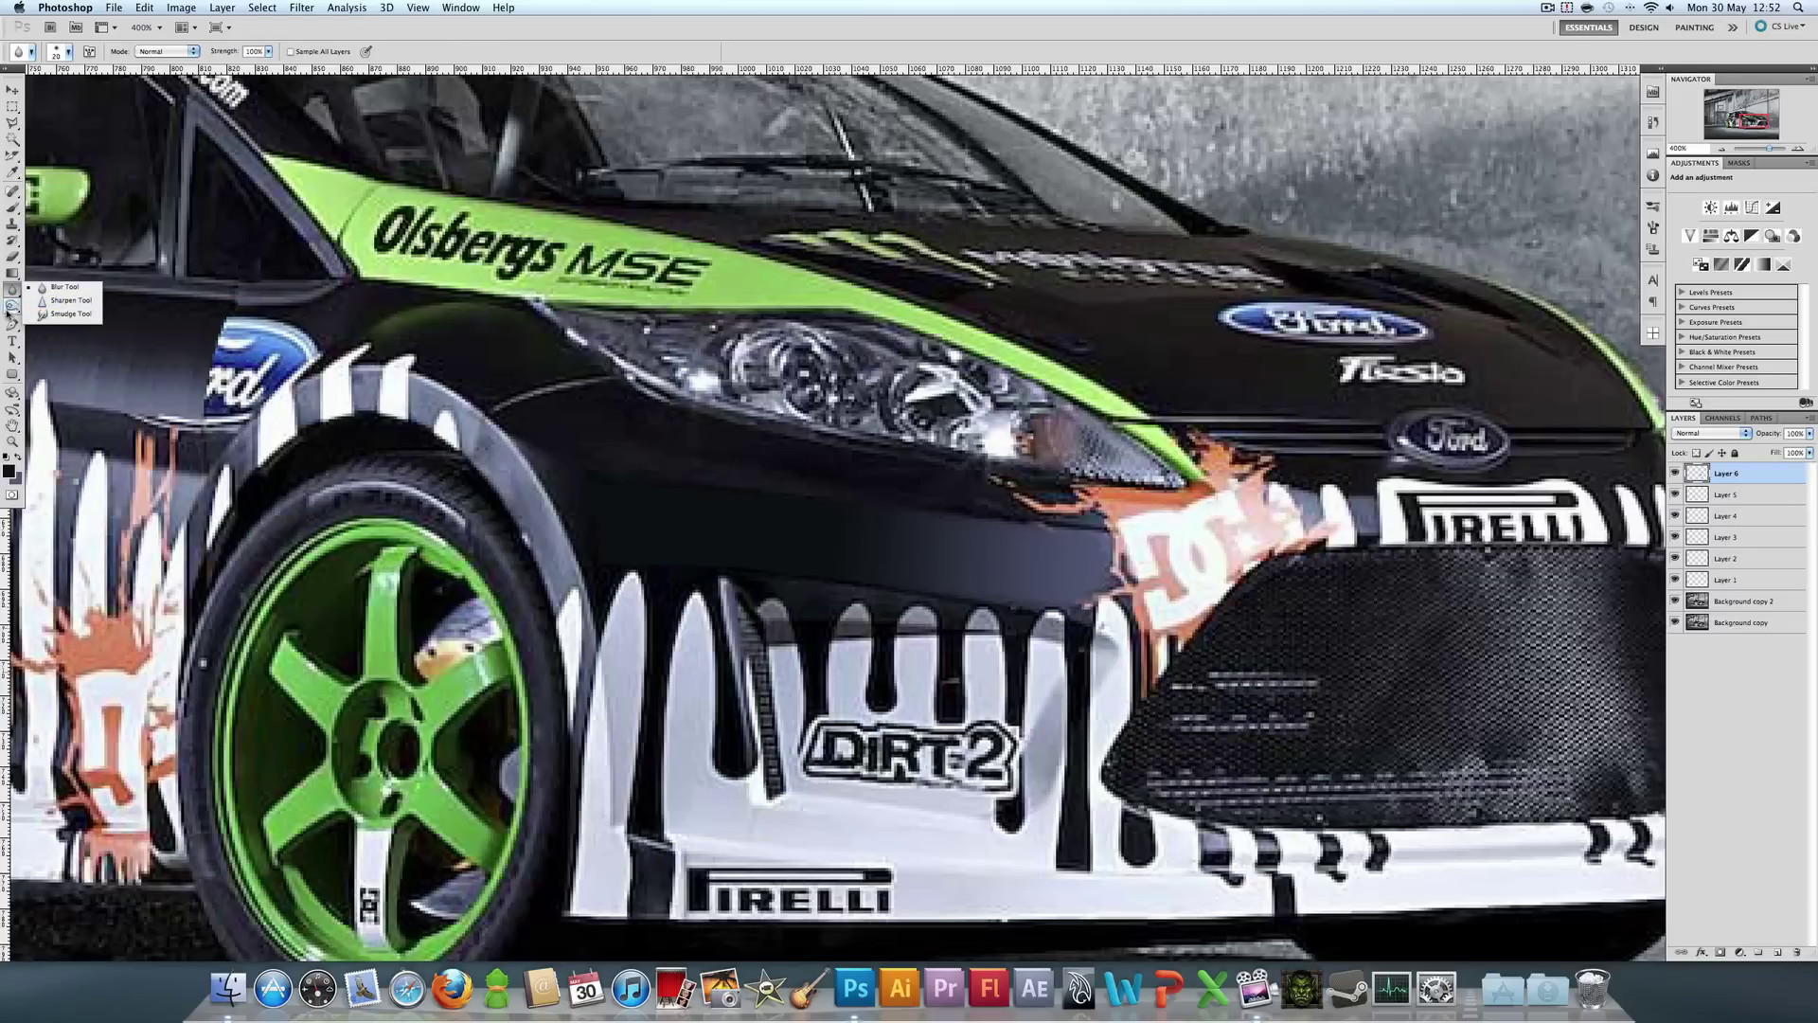
{"action": "left_click", "coordinate": [14, 442]}
{"action": "left_click", "coordinate": [316, 52]}
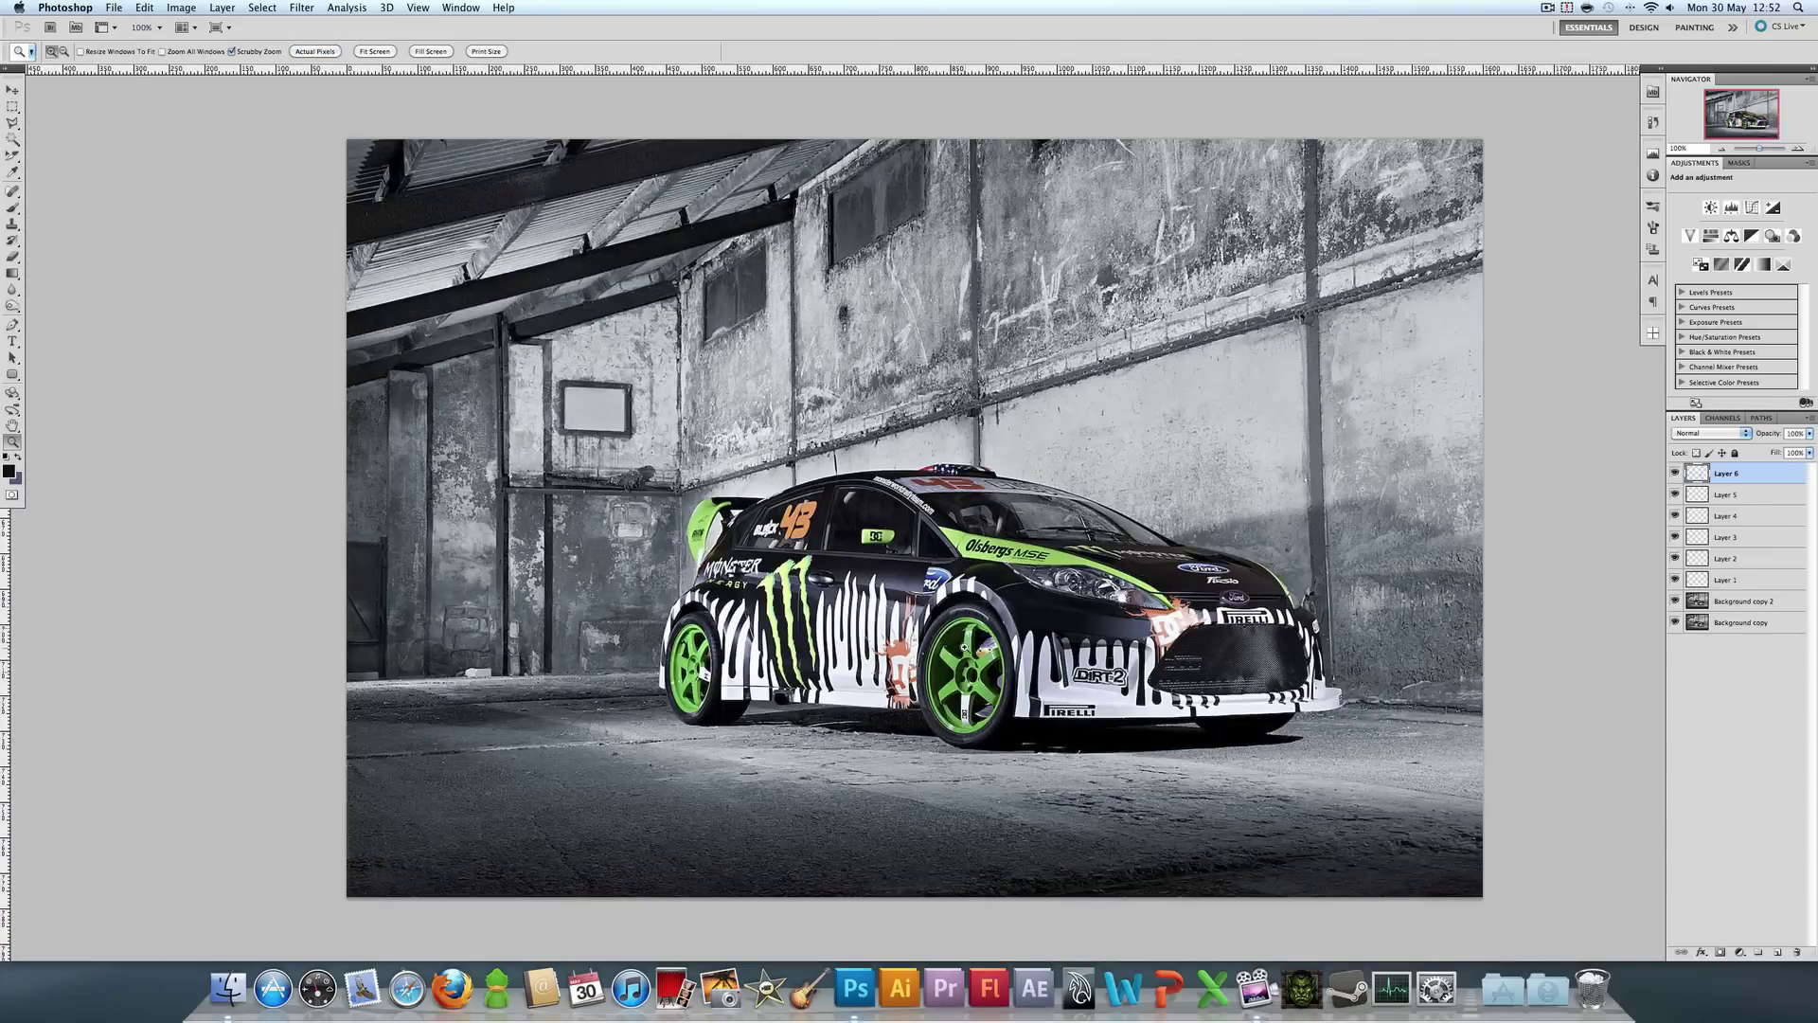
- Add a new layer and outline the Pirelli logo on the lower front bumper with a polygonal selection
{"action": "left_click", "coordinate": [968, 644]}
{"action": "left_click_drag", "start_coordinate": [1247, 816], "coordinate": [1695, 900]}
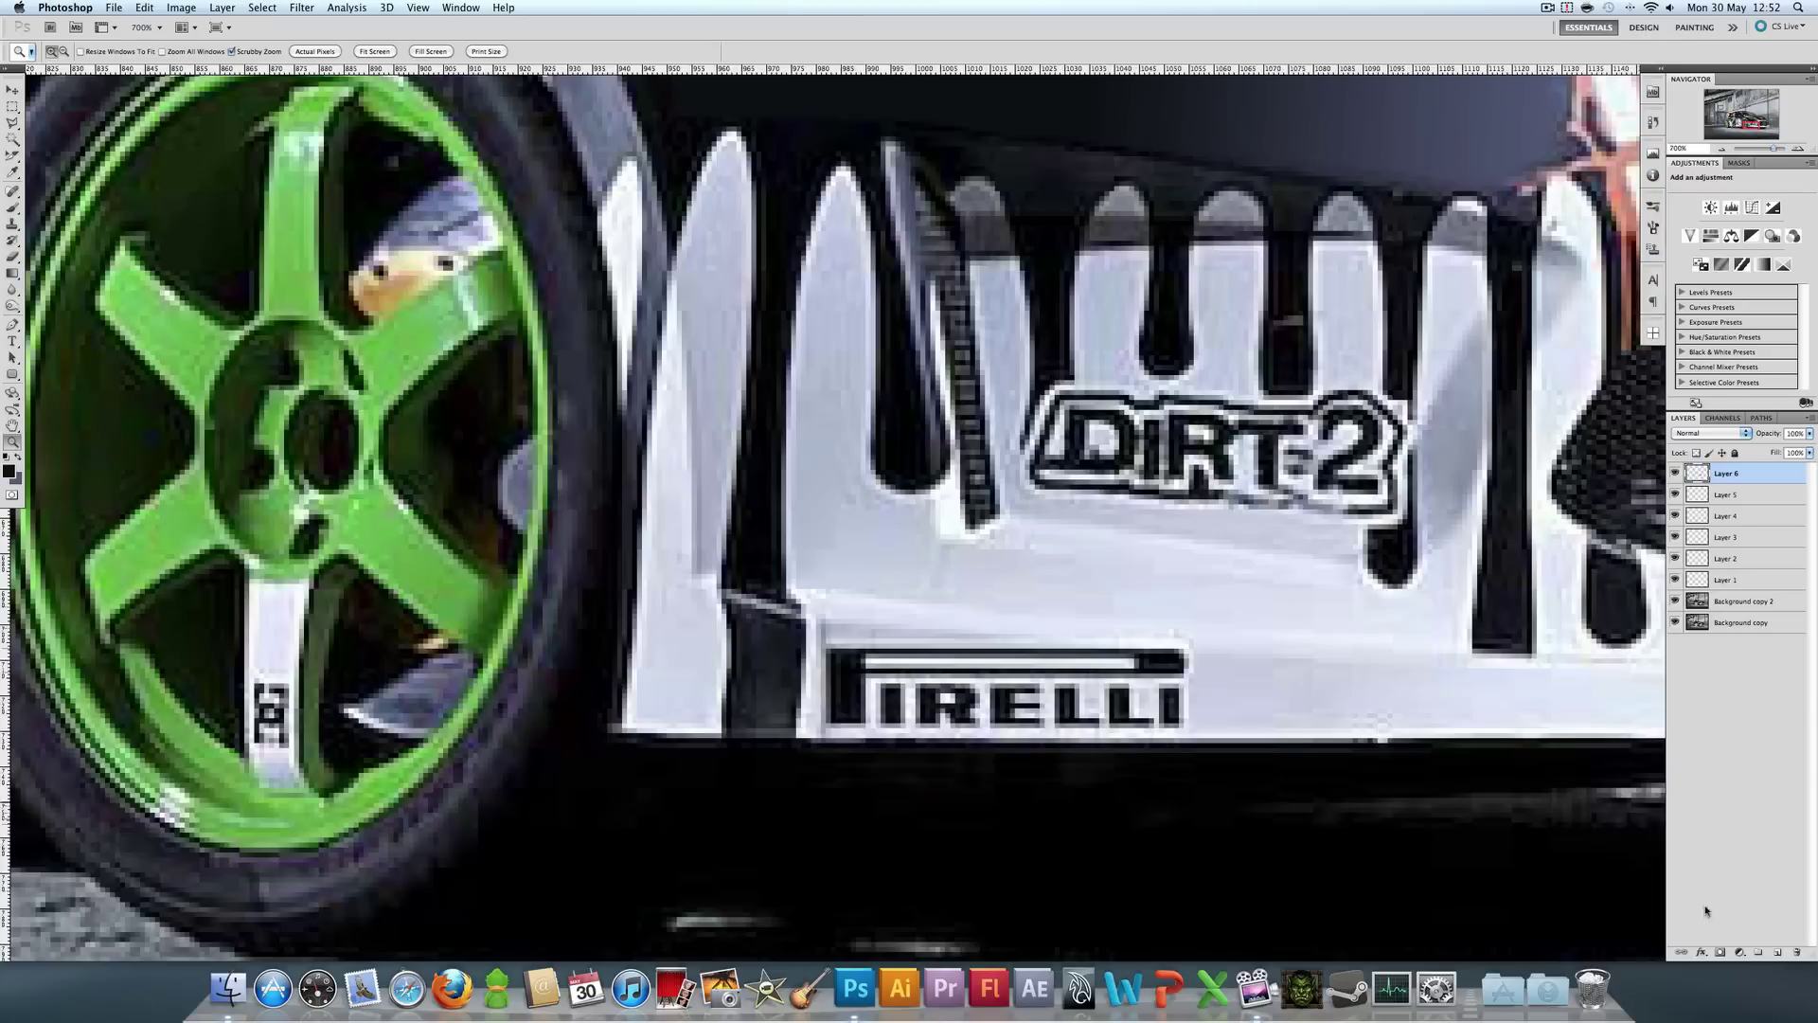
{"action": "left_click", "coordinate": [1777, 951]}
{"action": "left_click", "coordinate": [12, 172]}
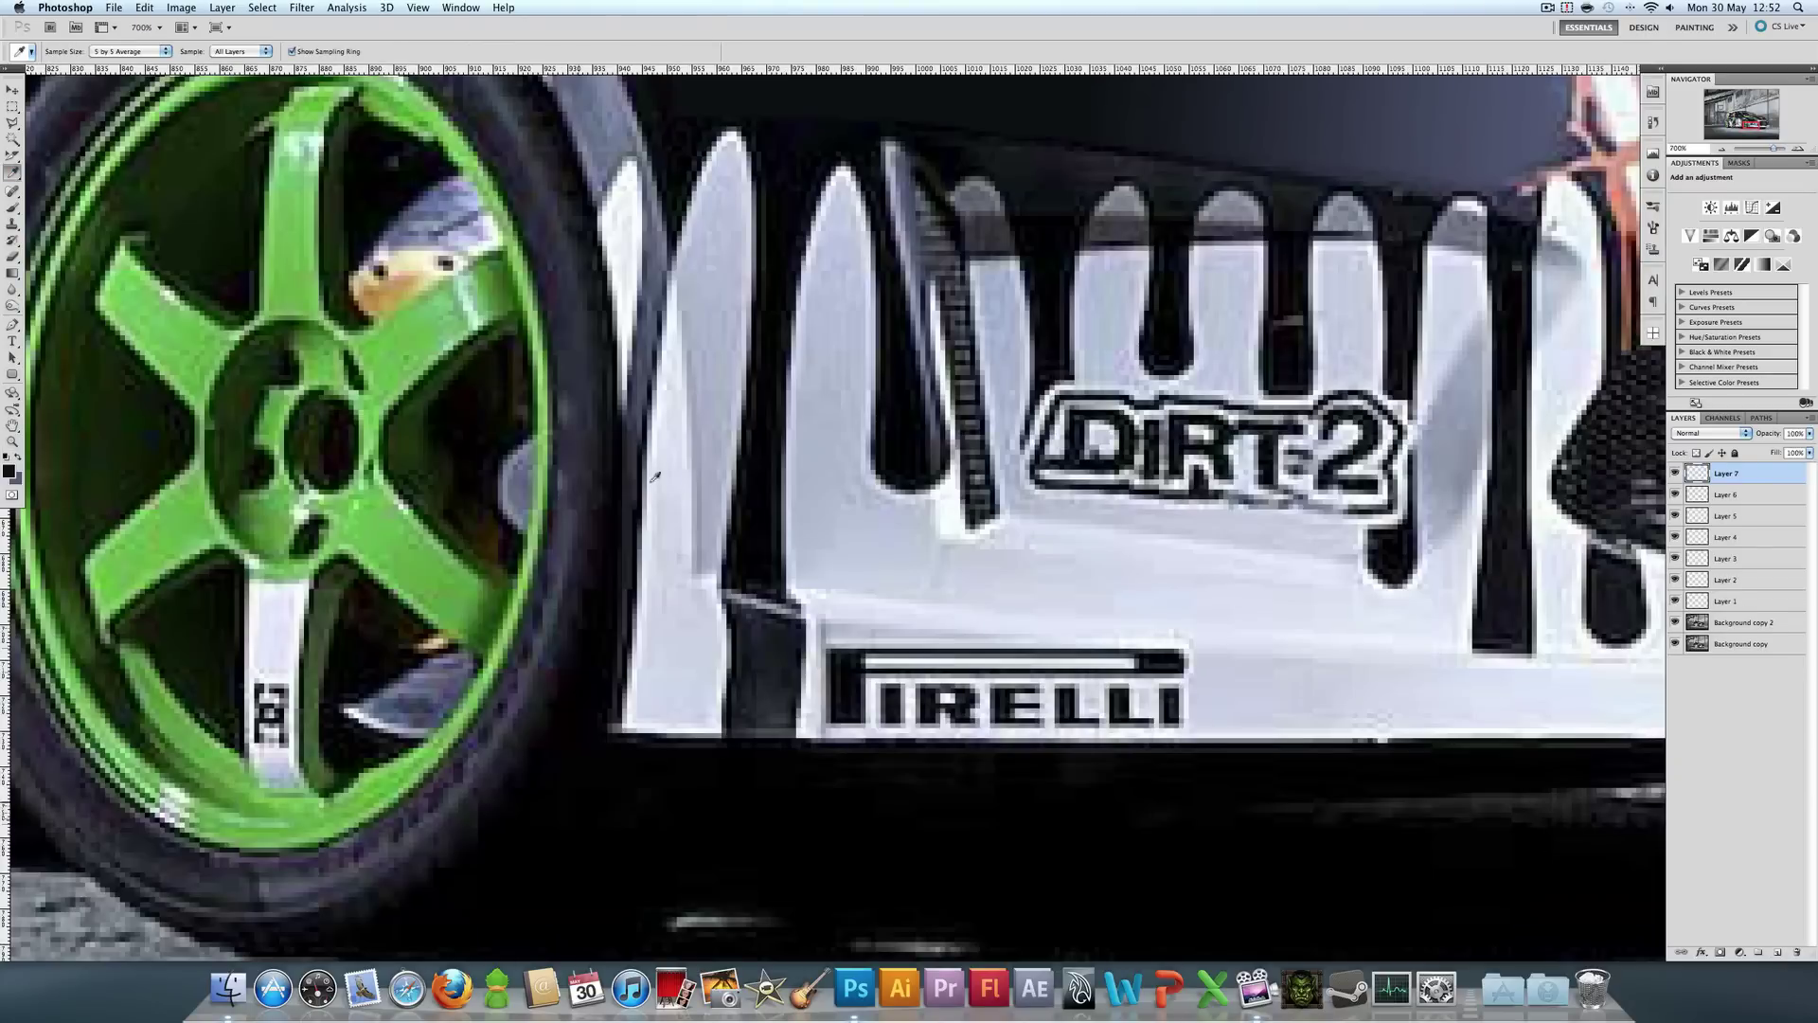
{"action": "left_click", "coordinate": [14, 123]}
{"action": "mouse_move", "coordinate": [817, 614]}
{"action": "left_mouse_down"}
{"action": "mouse_move", "coordinate": [814, 731]}
{"action": "mouse_move", "coordinate": [1217, 727]}
{"action": "mouse_move", "coordinate": [1216, 630]}
{"action": "mouse_move", "coordinate": [830, 607]}
{"action": "mouse_move", "coordinate": [830, 675]}
{"action": "mouse_move", "coordinate": [822, 618]}
{"action": "left_mouse_up"}
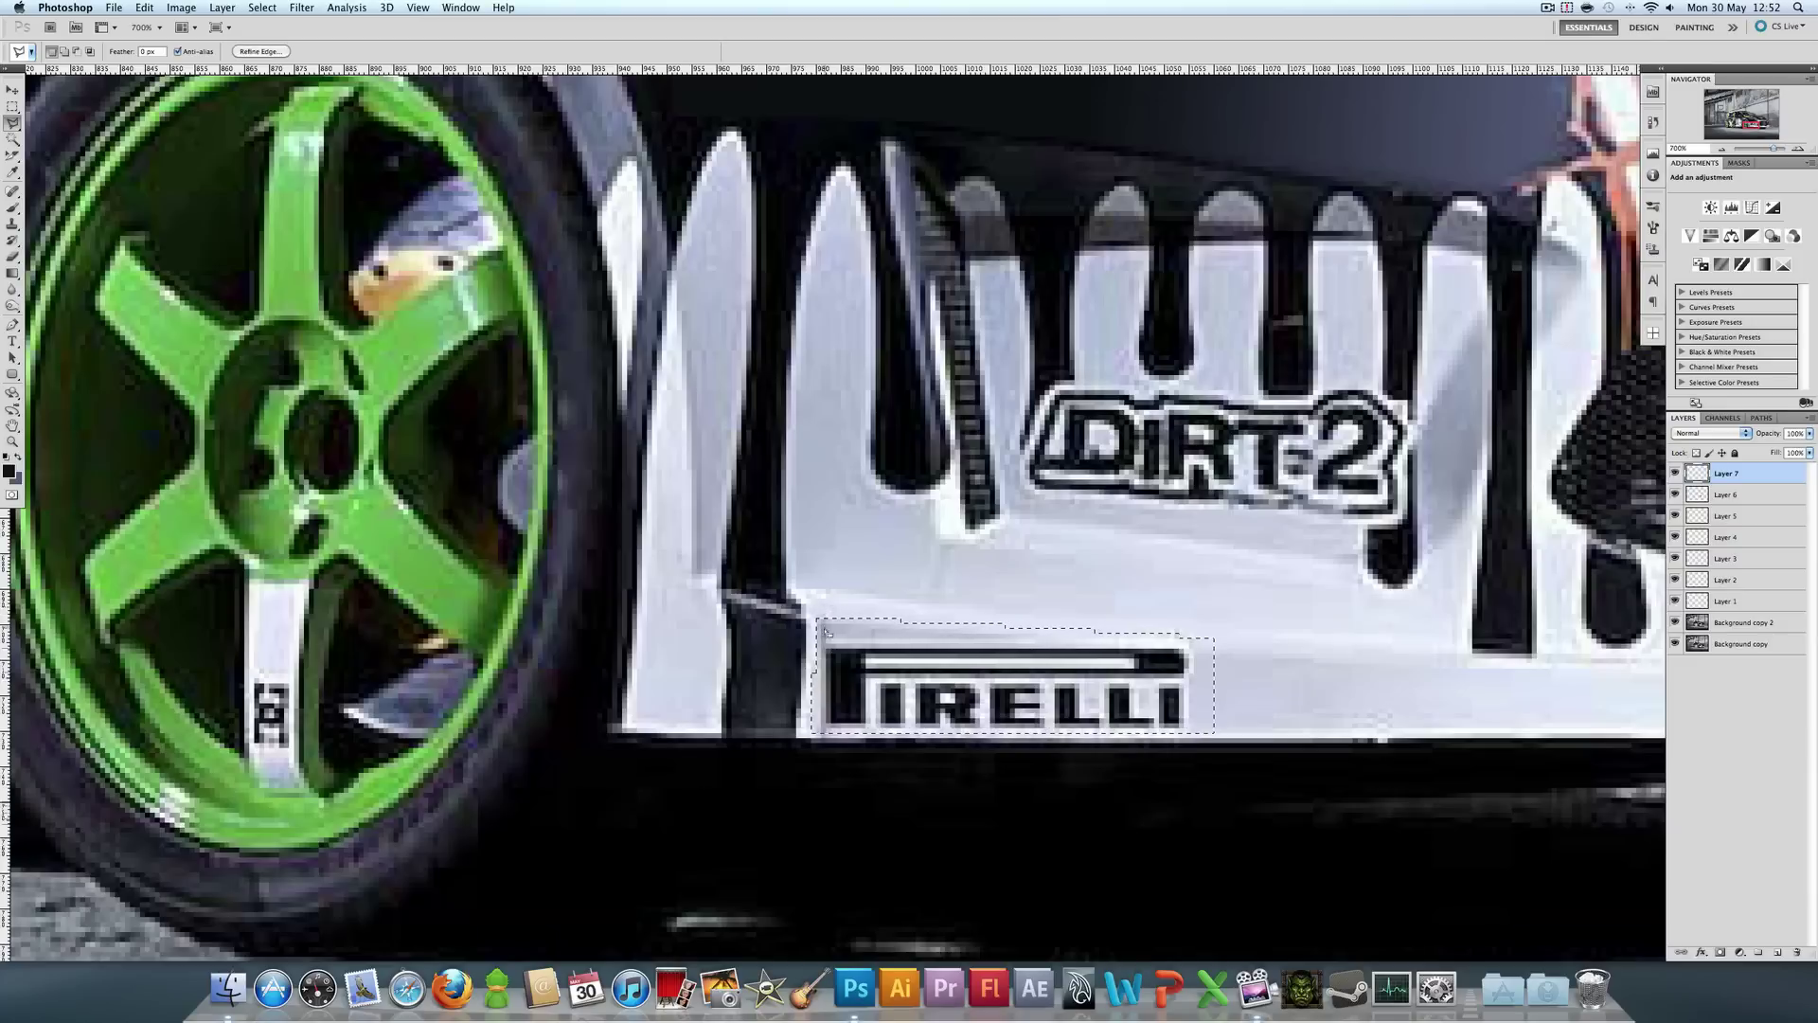
- Sample the pale bodywork near the lower Pirelli logo, paint over the logo inside the selection with the Brush tool and deselect
{"action": "key", "text": "i"}
{"action": "left_click", "coordinate": [1052, 588]}
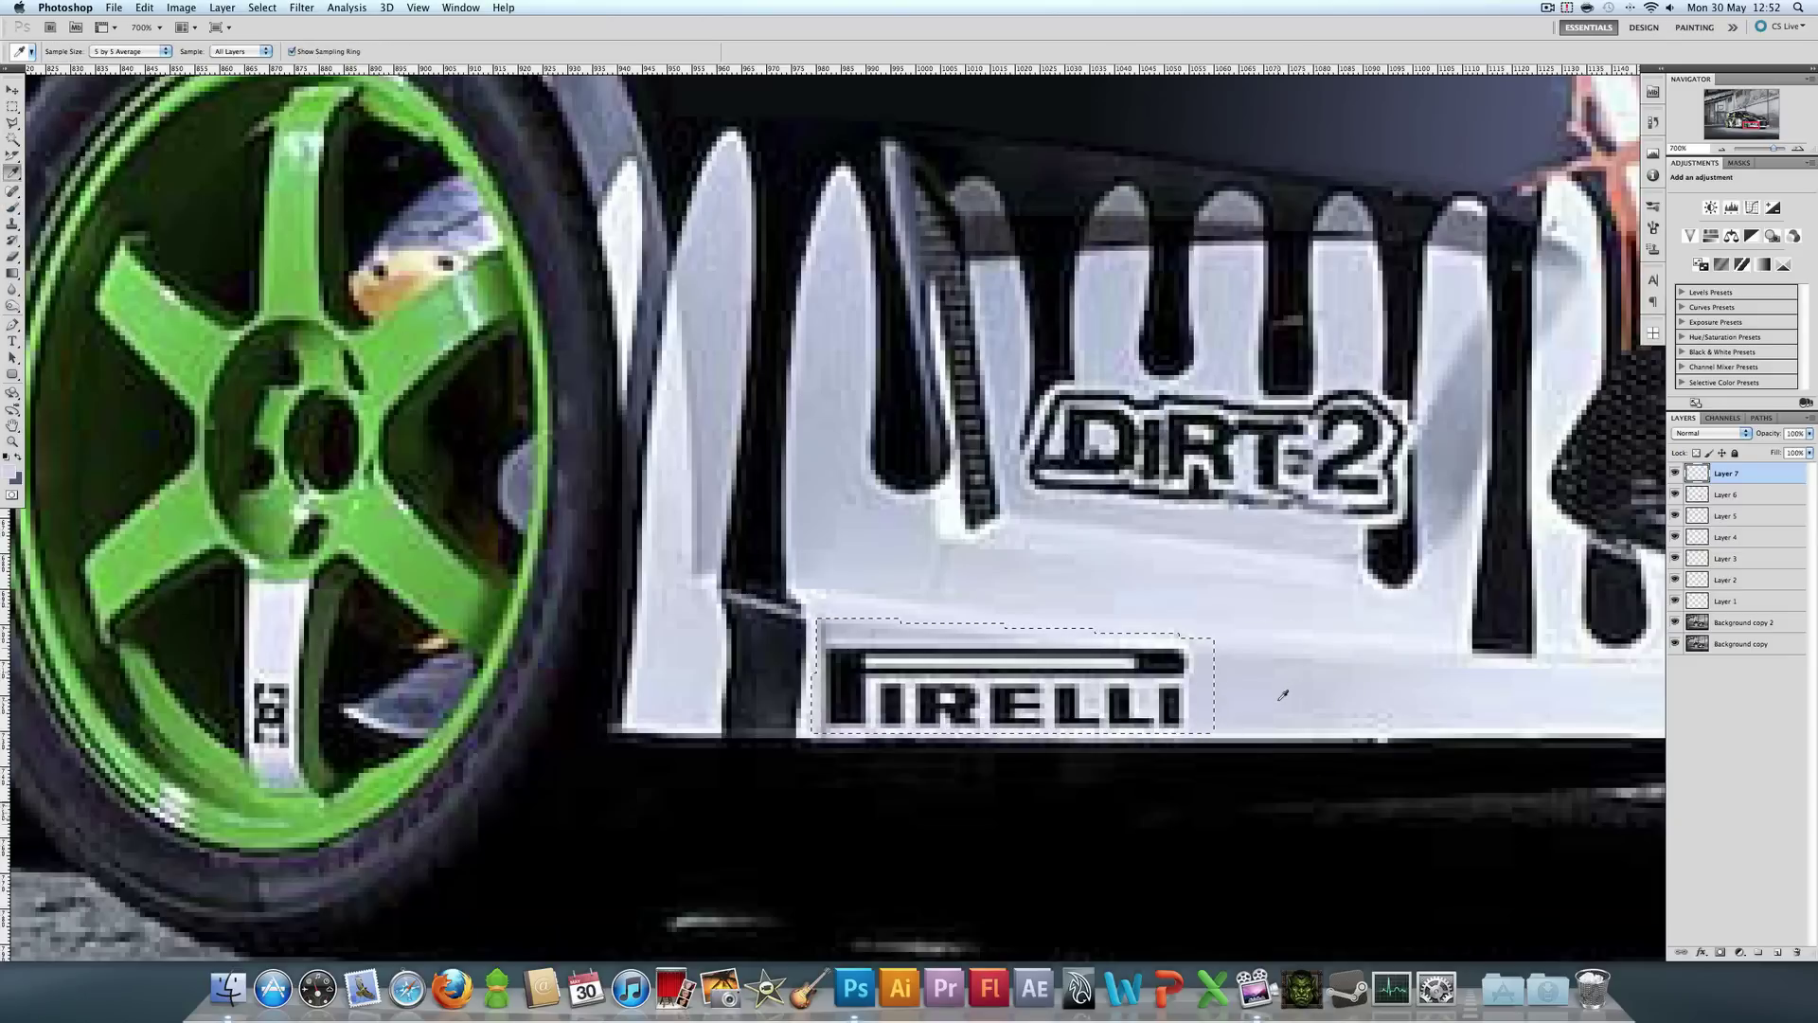
{"action": "key", "text": "b"}
{"action": "mouse_move", "coordinate": [839, 668]}
{"action": "left_mouse_down"}
{"action": "mouse_move", "coordinate": [852, 701]}
{"action": "mouse_move", "coordinate": [1051, 701]}
{"action": "mouse_move", "coordinate": [954, 644]}
{"action": "mouse_move", "coordinate": [1184, 660]}
{"action": "left_mouse_up"}
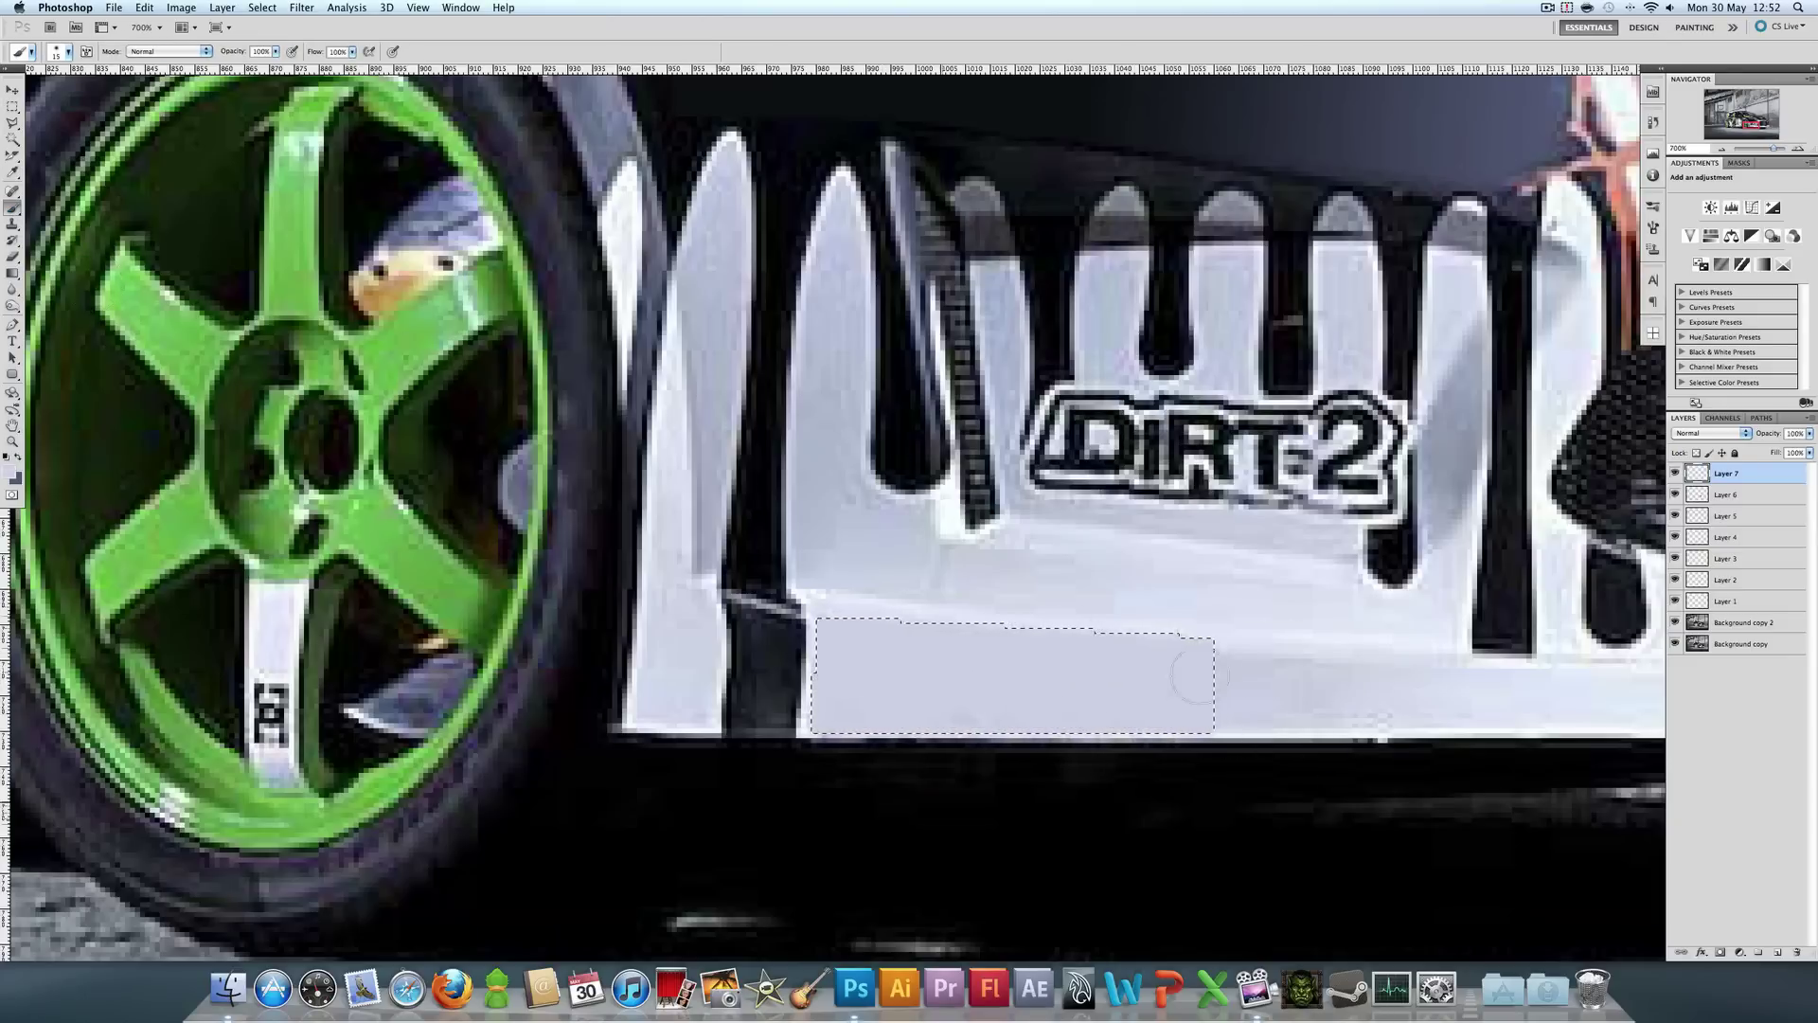
{"action": "key", "text": "super+d"}
- Blur the edges of the painted patch on the lower bumper and check the car at full-image and close-up views
{"action": "left_click", "coordinate": [13, 289]}
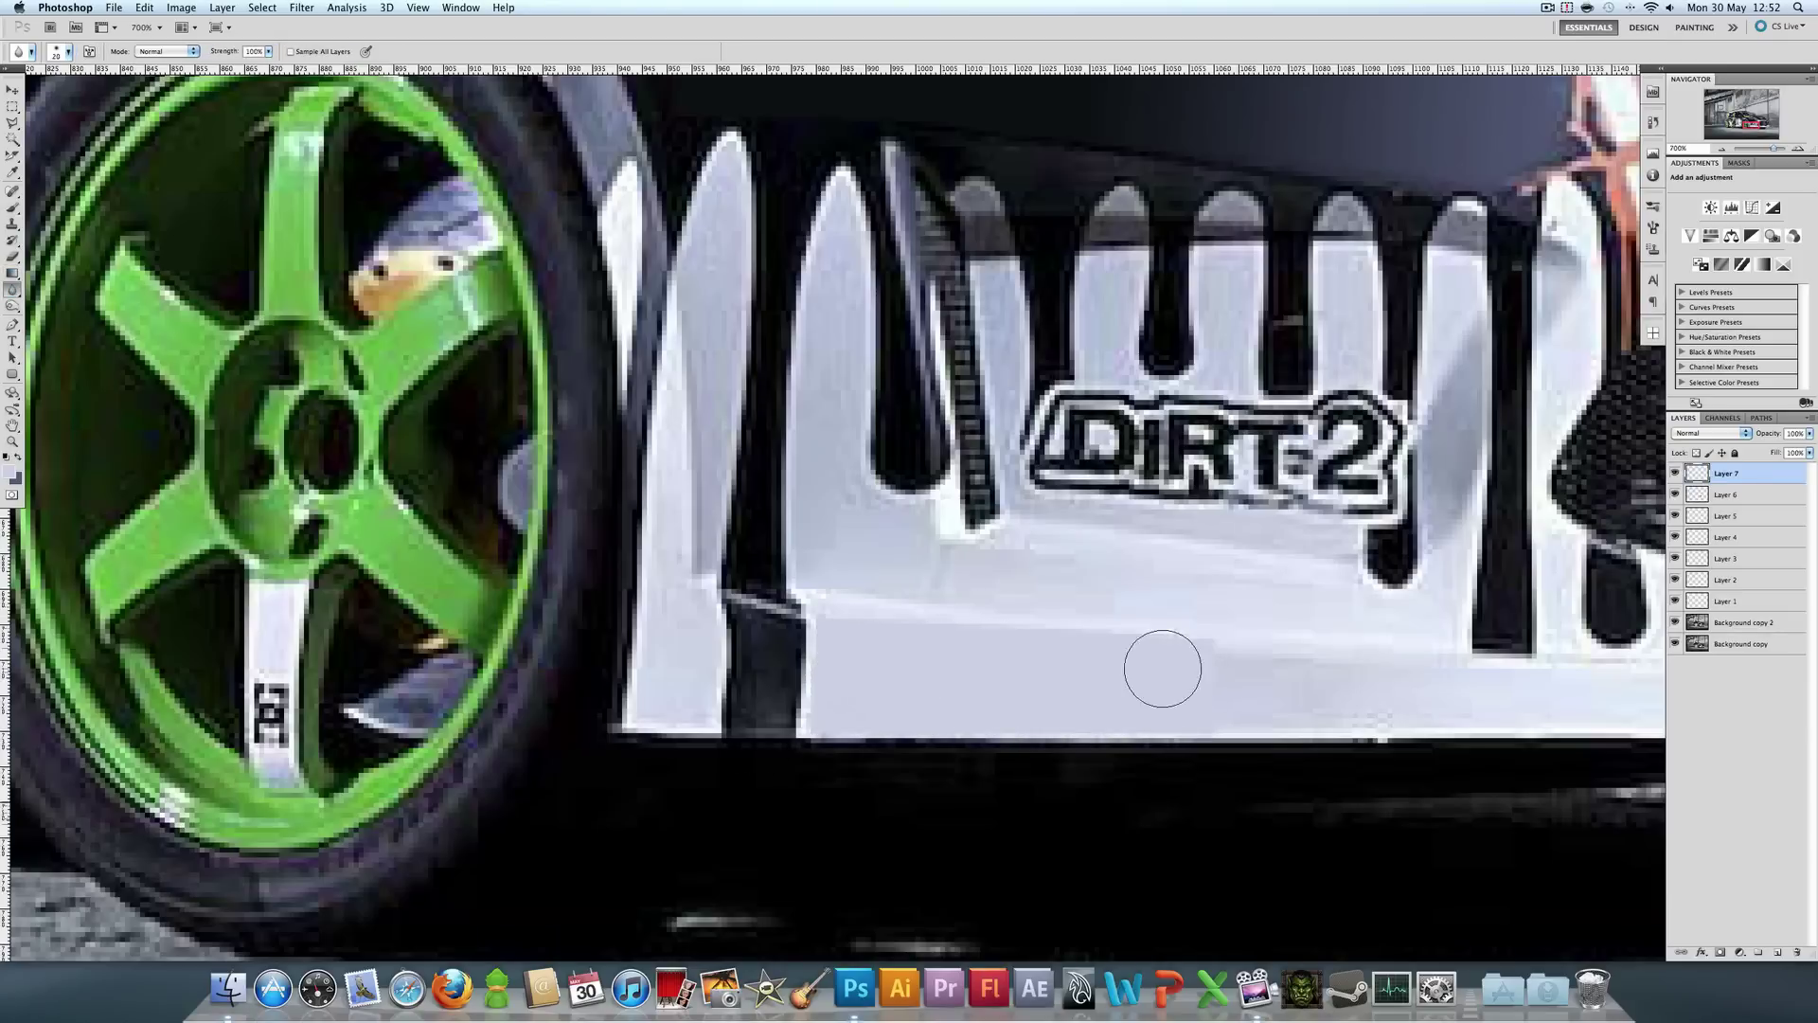
{"action": "mouse_move", "coordinate": [729, 758]}
{"action": "left_mouse_down"}
{"action": "mouse_move", "coordinate": [1231, 763]}
{"action": "mouse_move", "coordinate": [815, 748]}
{"action": "left_mouse_up"}
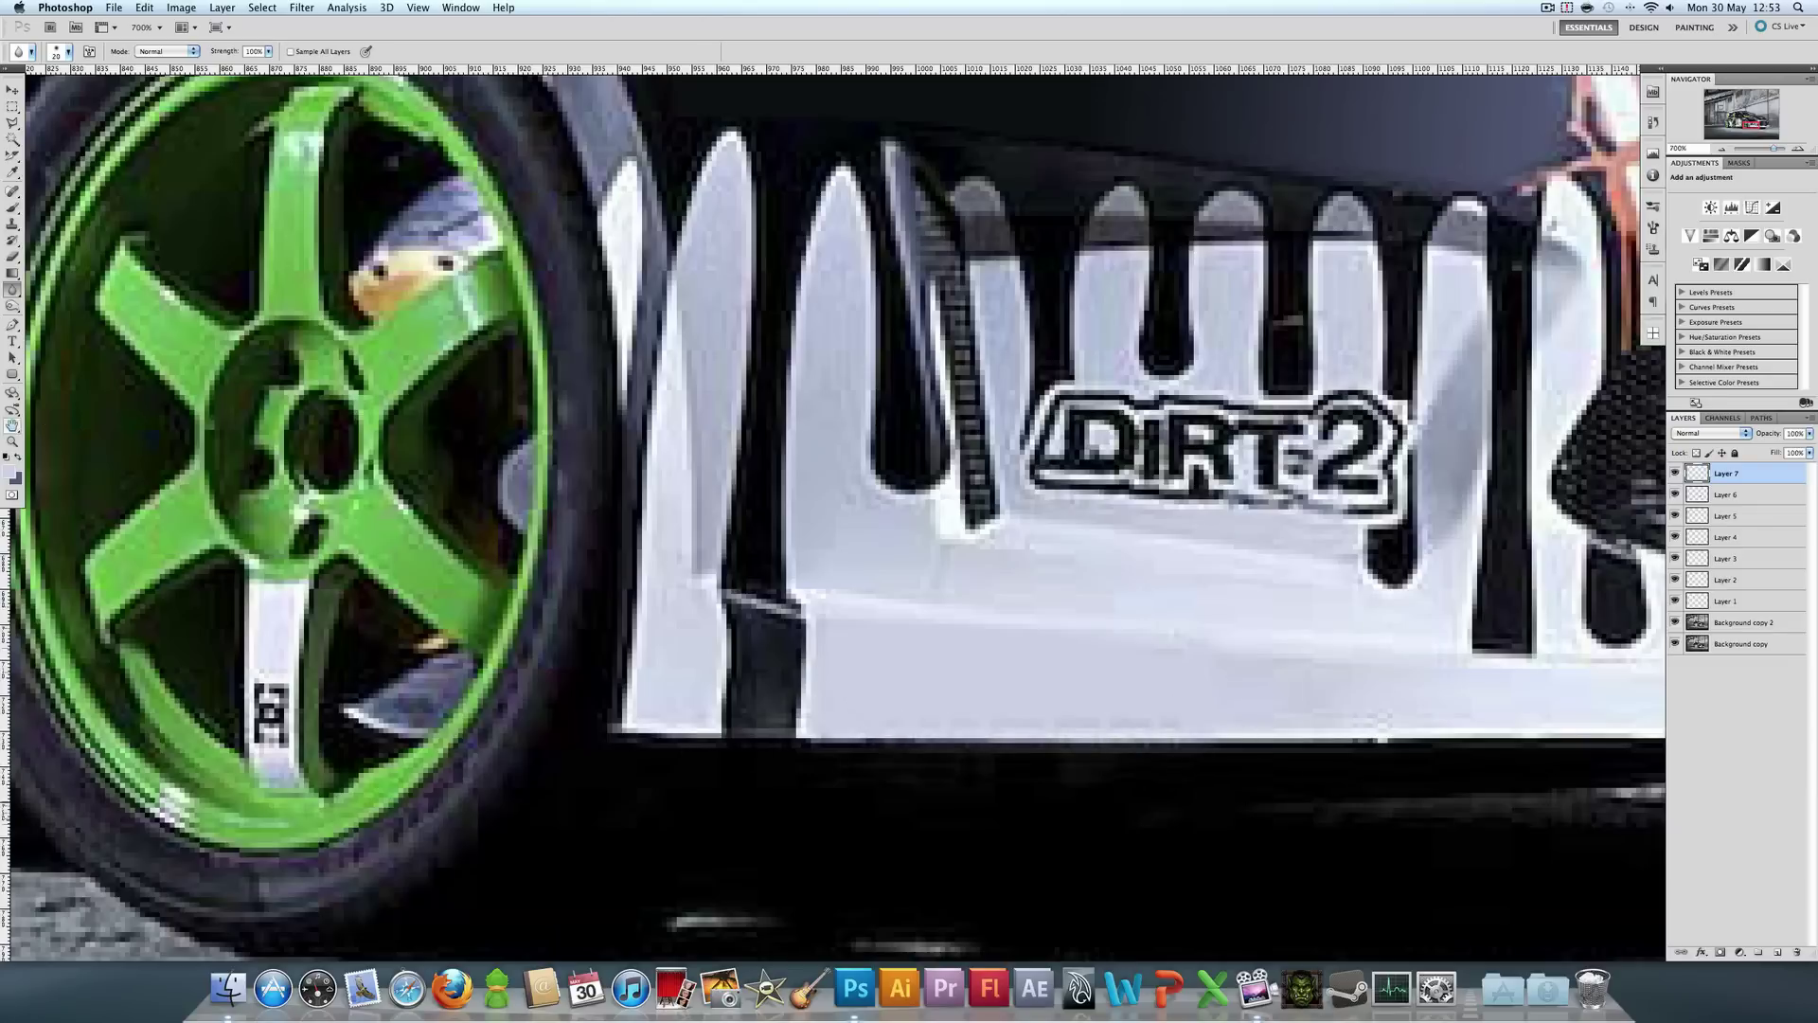
{"action": "left_click", "coordinate": [12, 441]}
{"action": "left_click", "coordinate": [316, 51]}
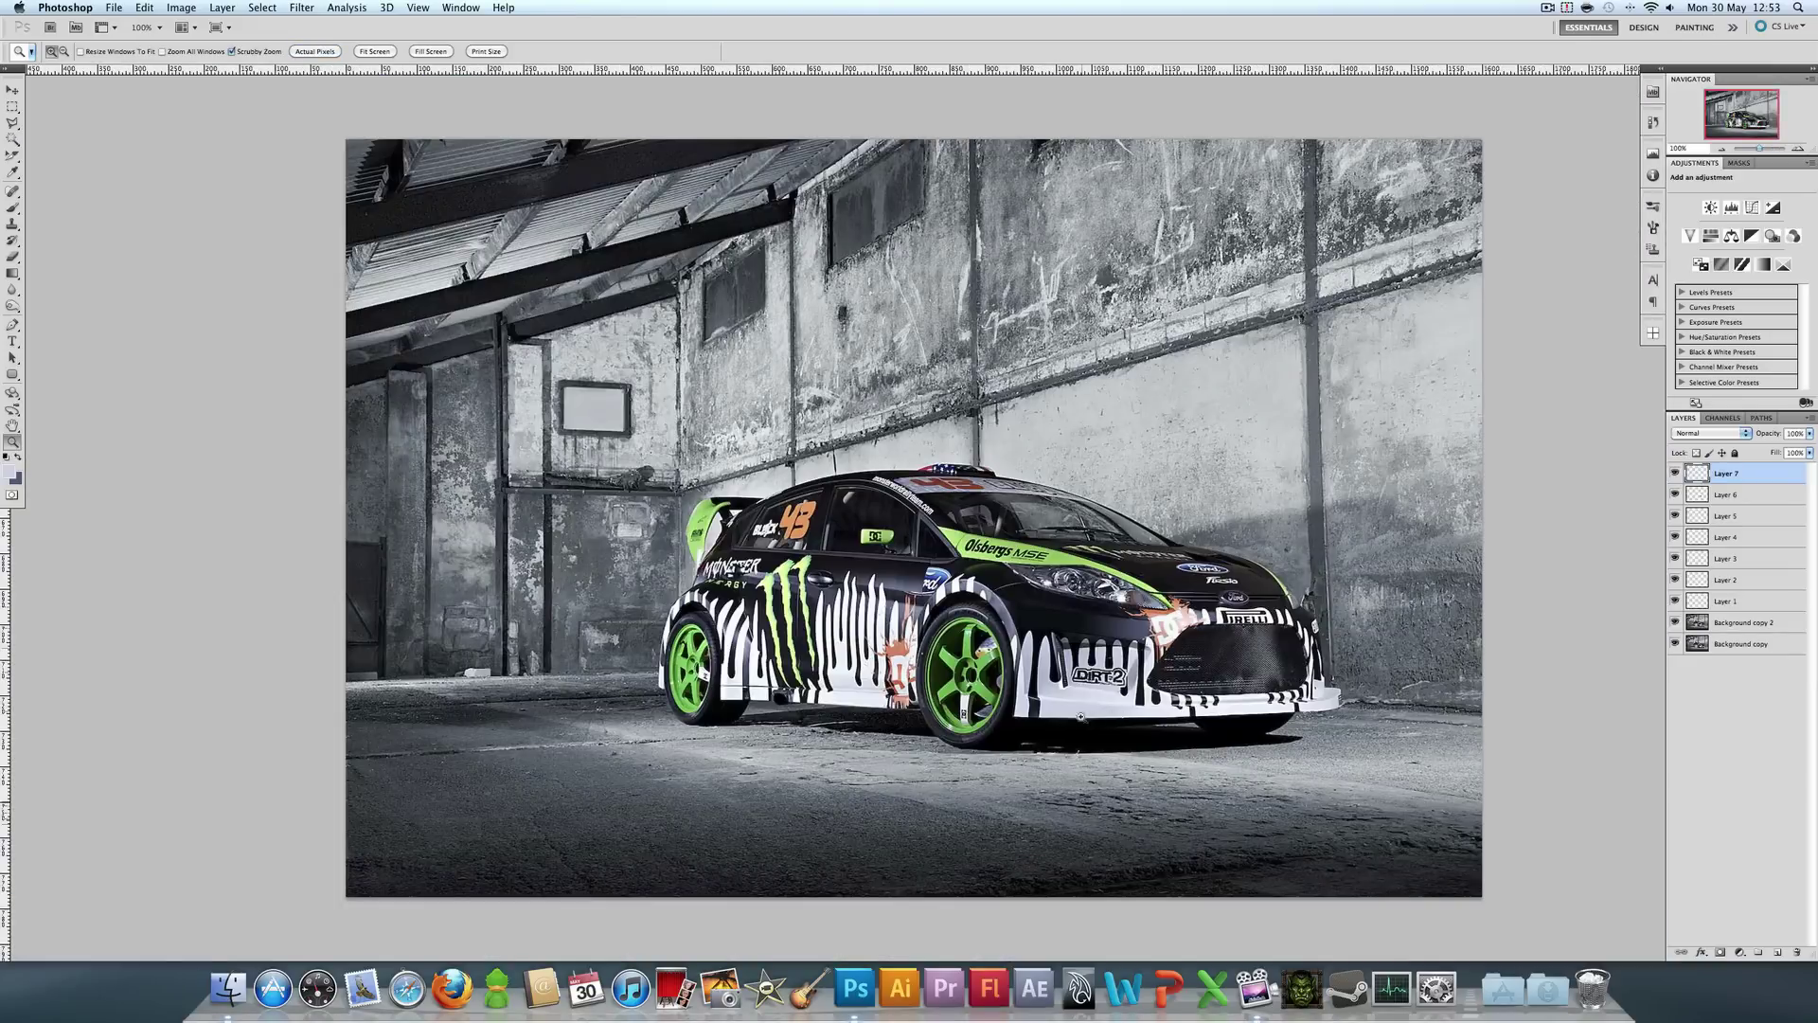
{"action": "left_click", "coordinate": [1013, 692]}
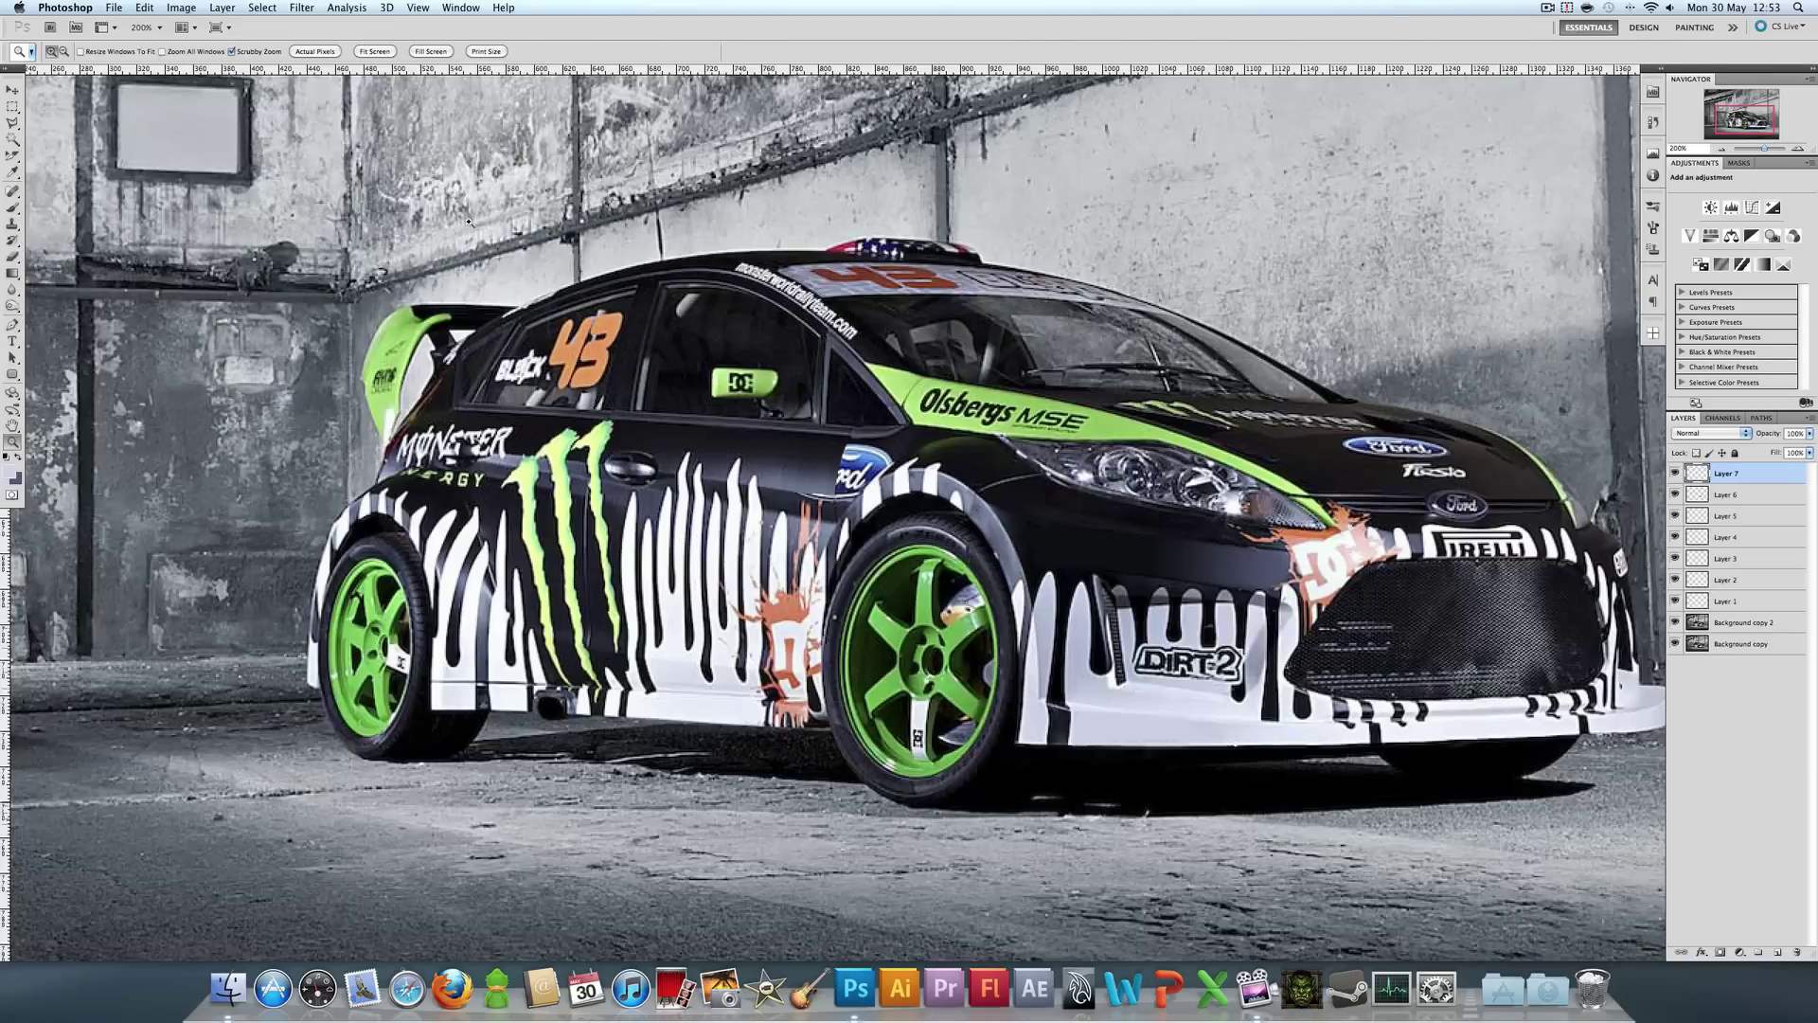
{"action": "left_click", "coordinate": [337, 55]}
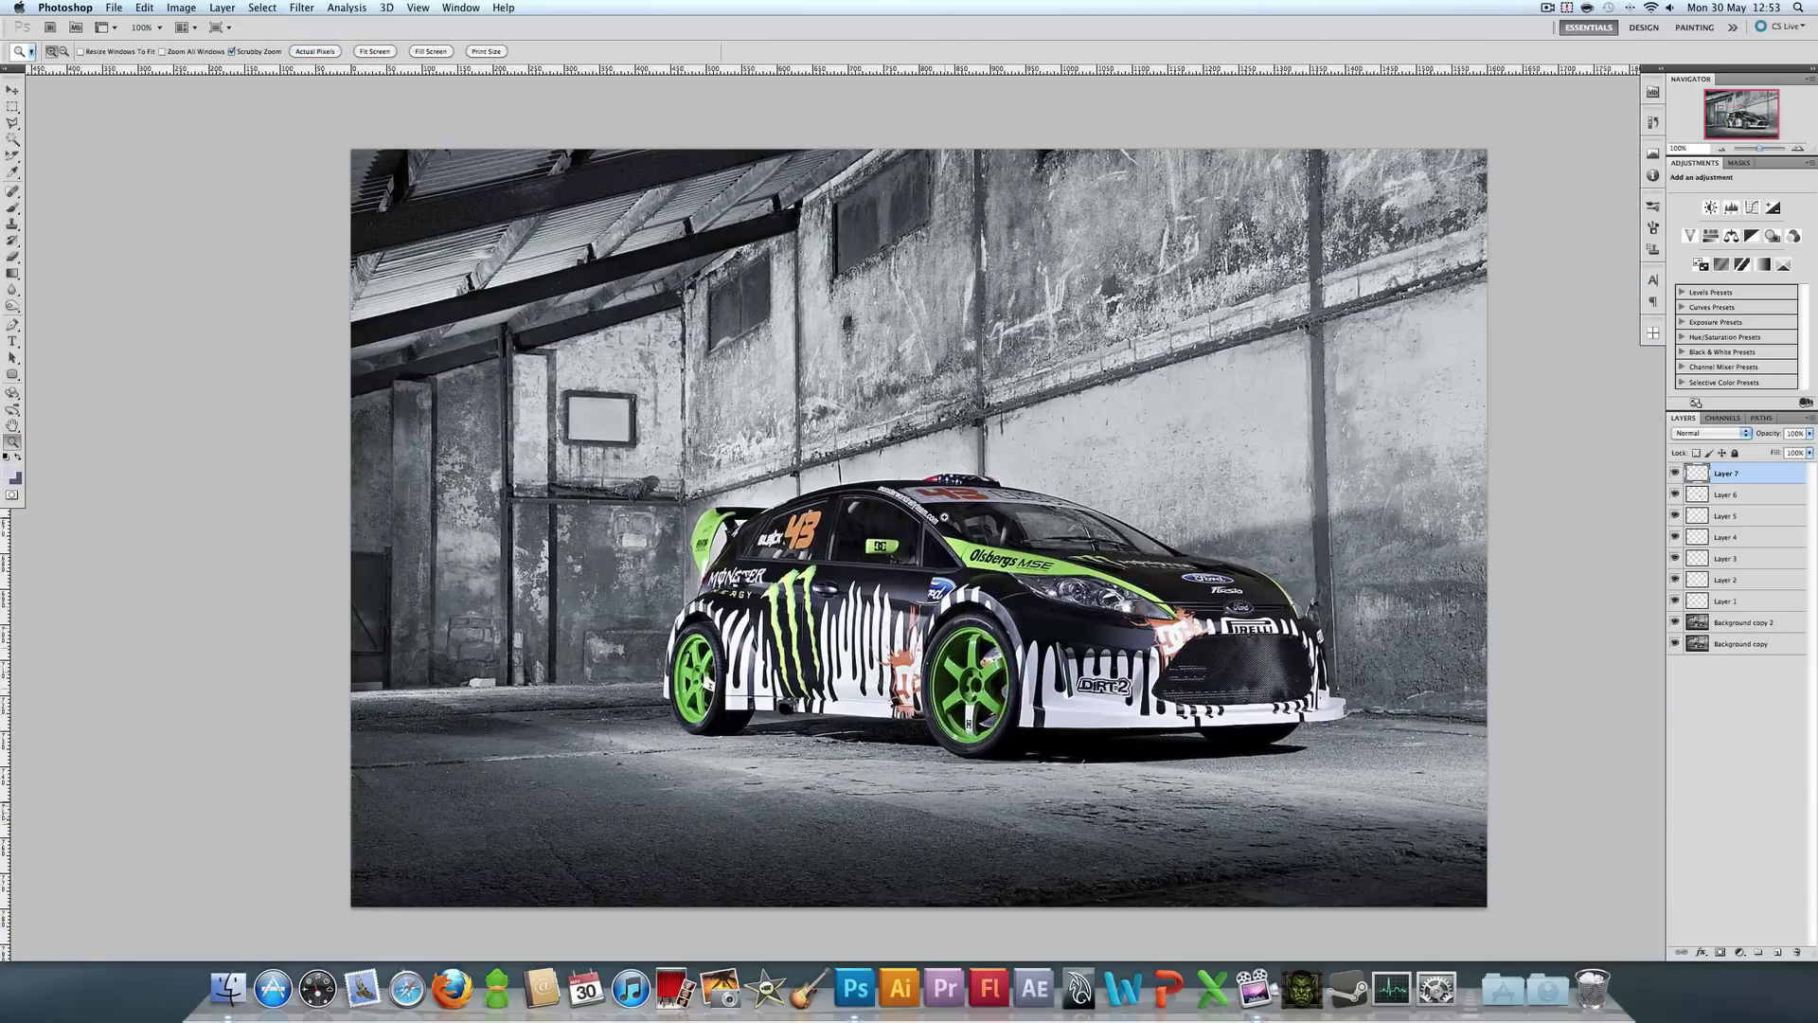